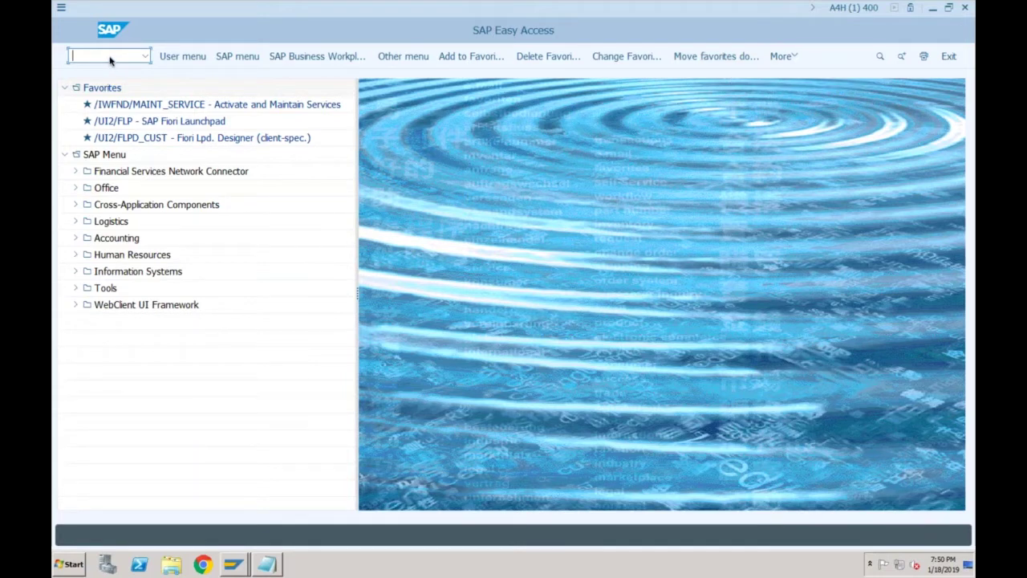
Step: Run SFW5 and continue past the security warning to the business function status screen
text(sfw5)
key(Return)
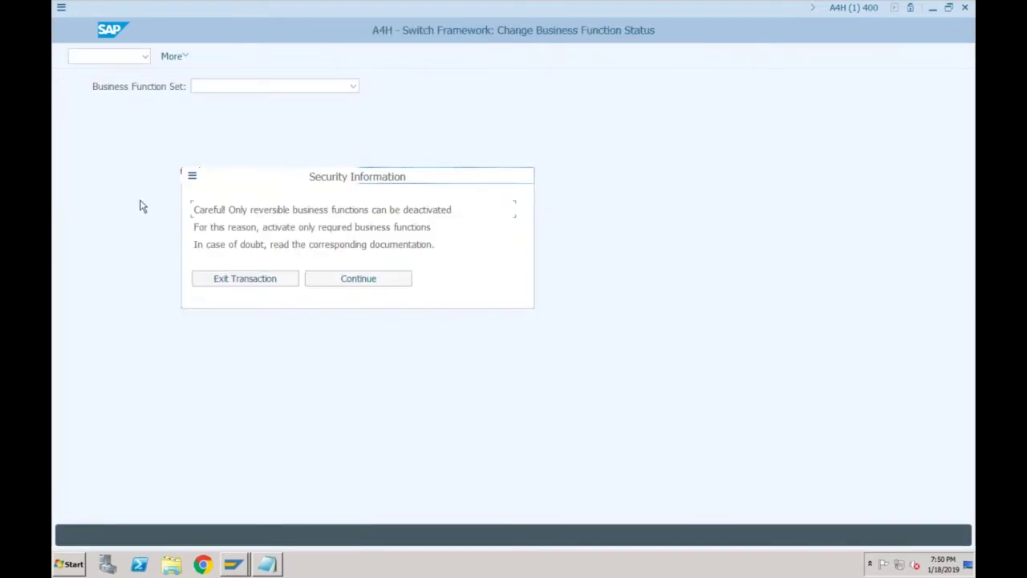
click(384, 283)
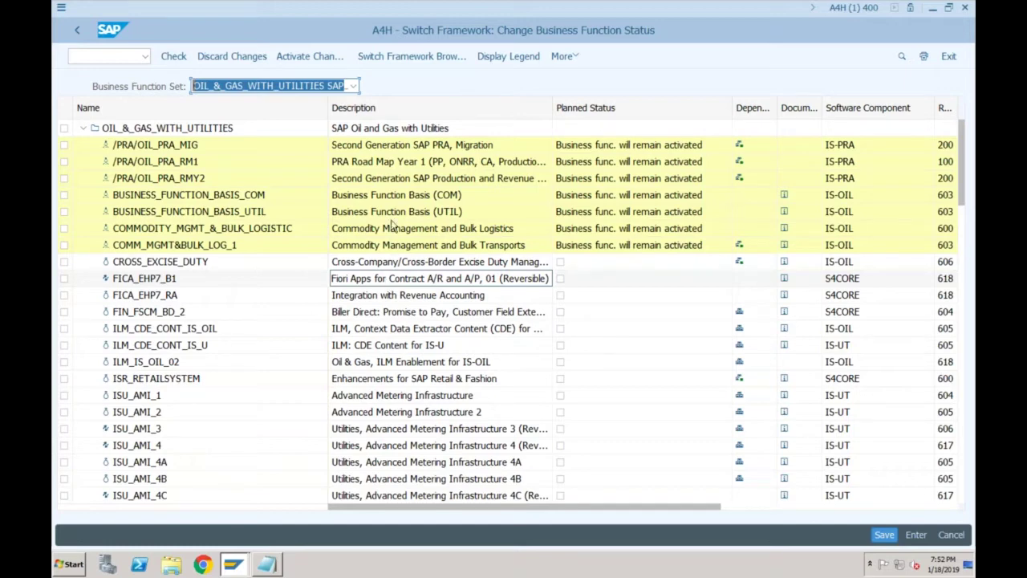
Step: Check the business function set list, then scroll down and expand ENTERPRISE_EXTENSIONS to show EA-CP through EA-TRV
click(353, 87)
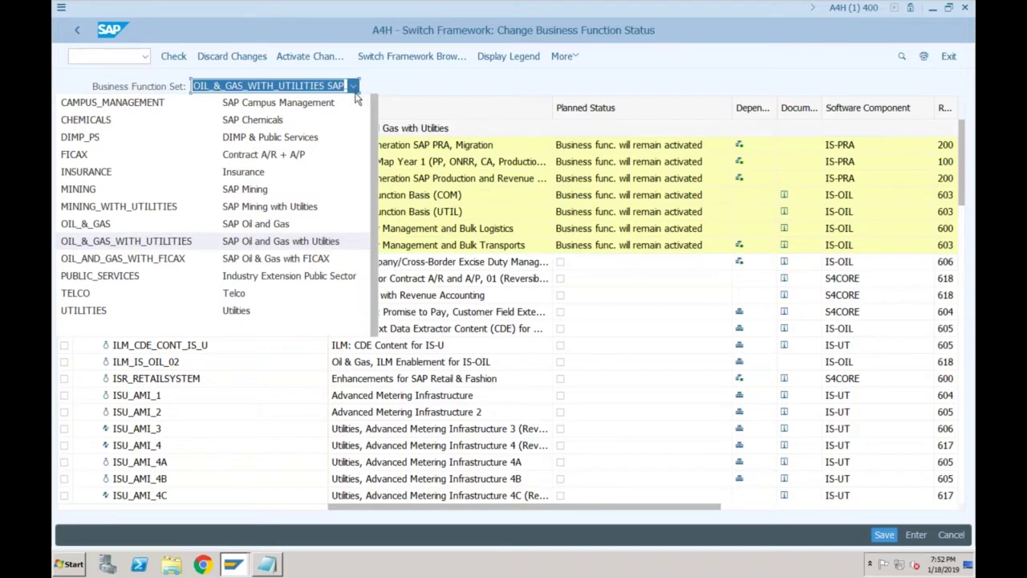
click(411, 76)
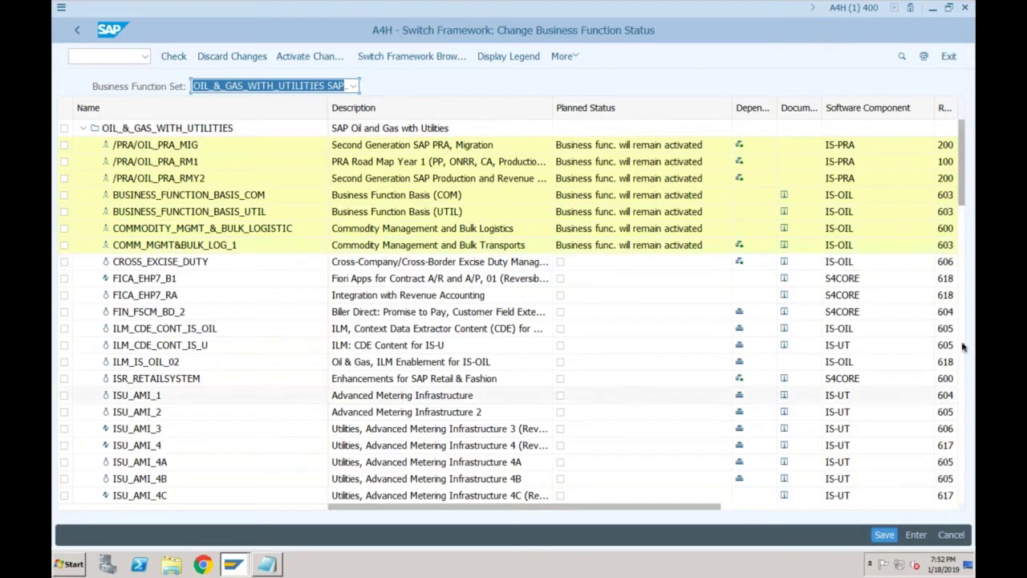
scroll(962, 190, down, 7)
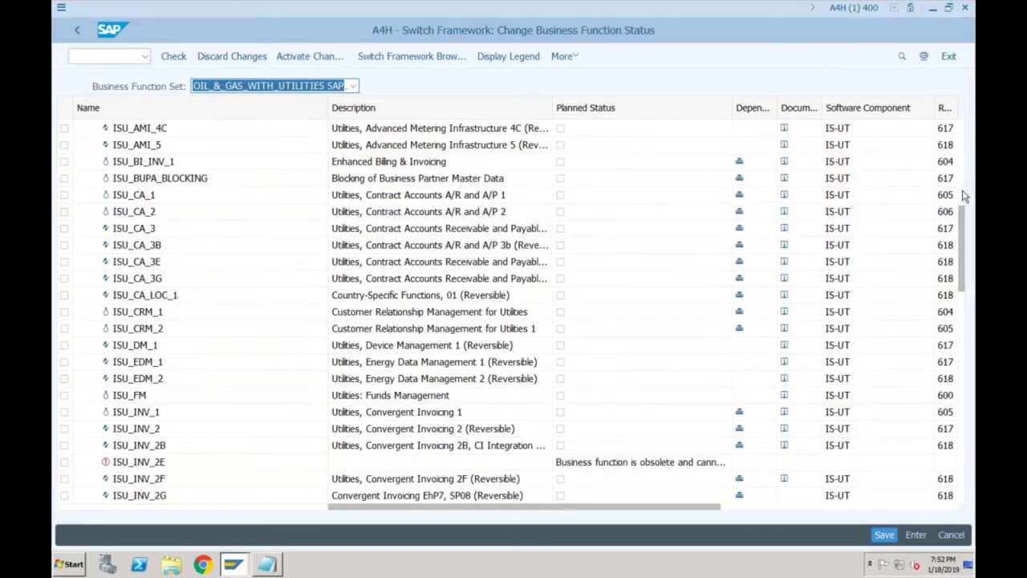
drag(963, 195, 967, 257)
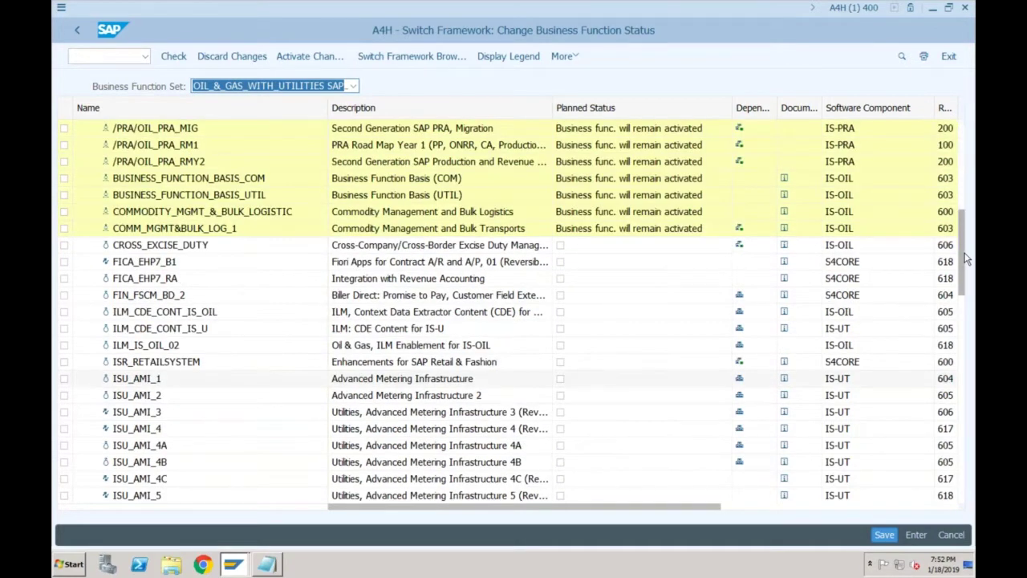
scroll(967, 257, down, 3)
scroll(964, 400, down, 3)
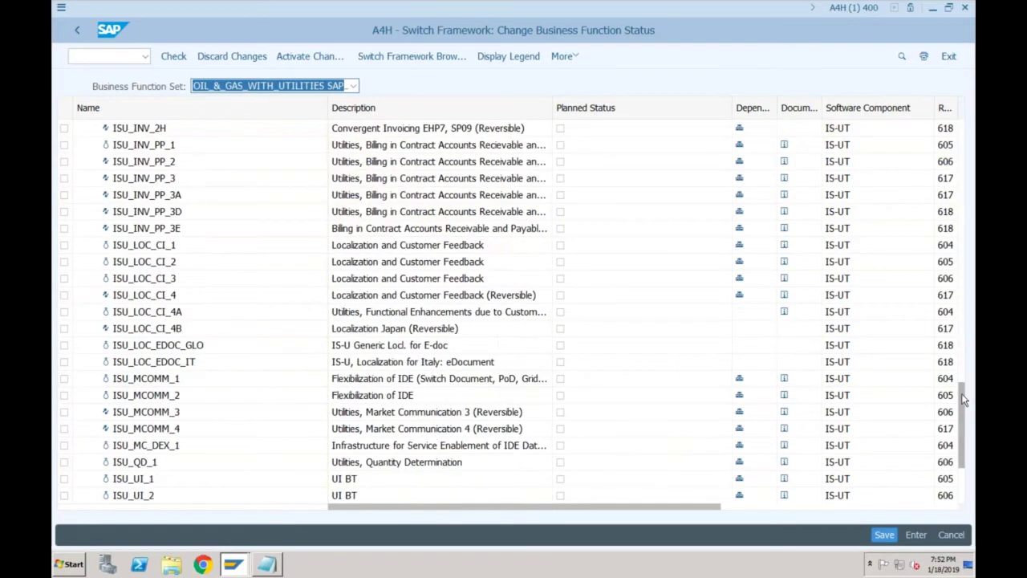
scroll(964, 399, down, 3)
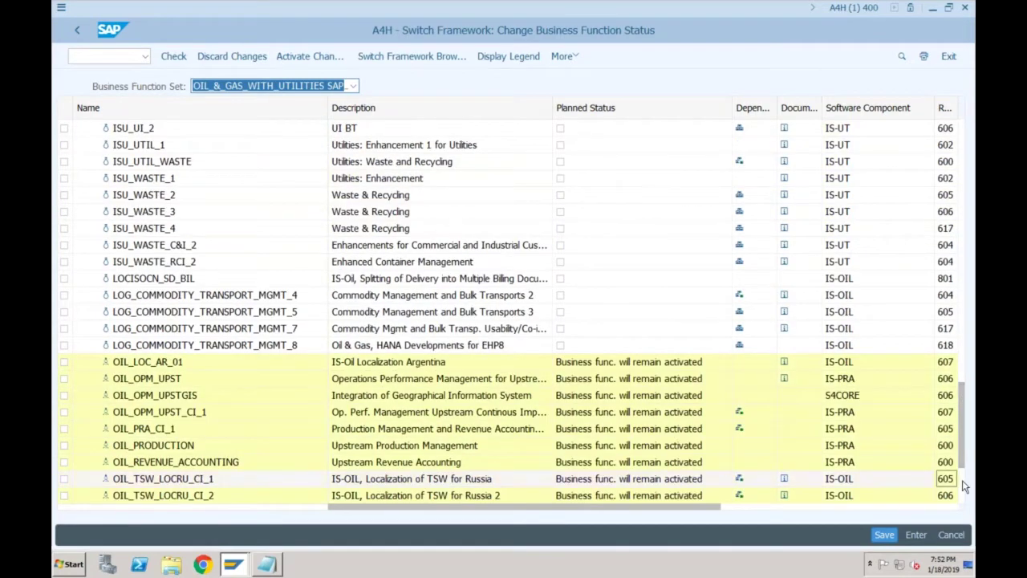
scroll(963, 481, down, 3)
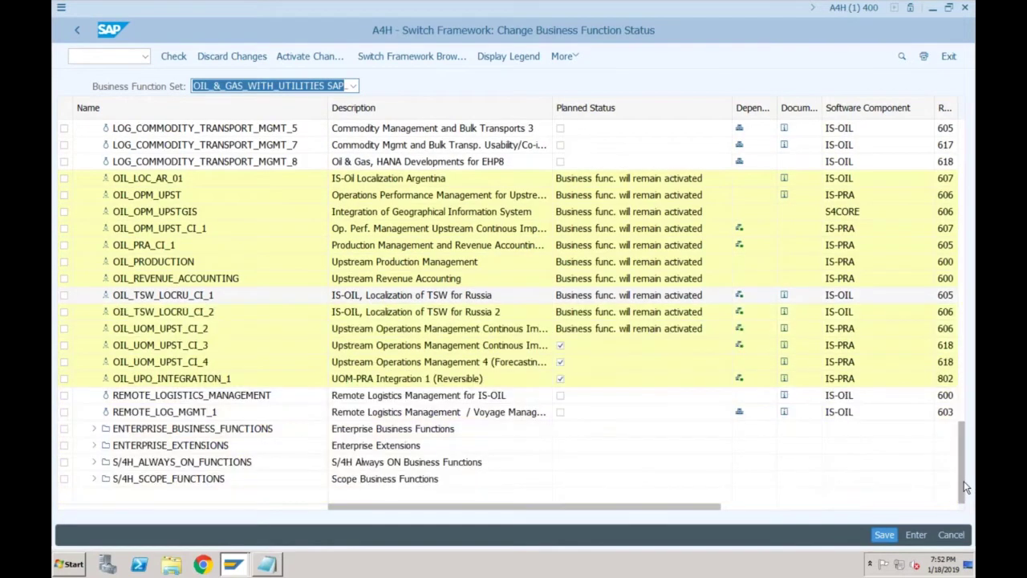
click(161, 449)
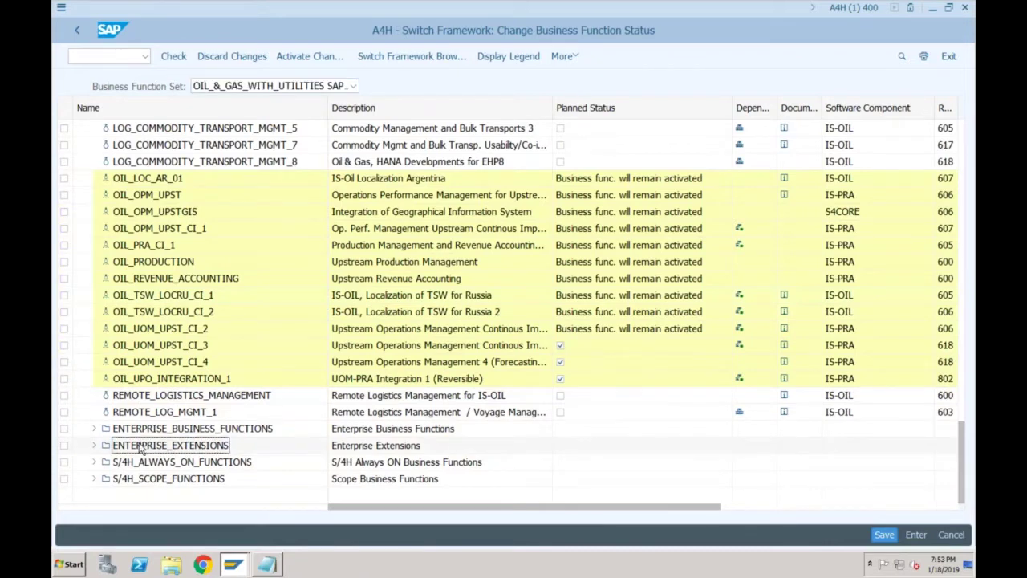
click(96, 444)
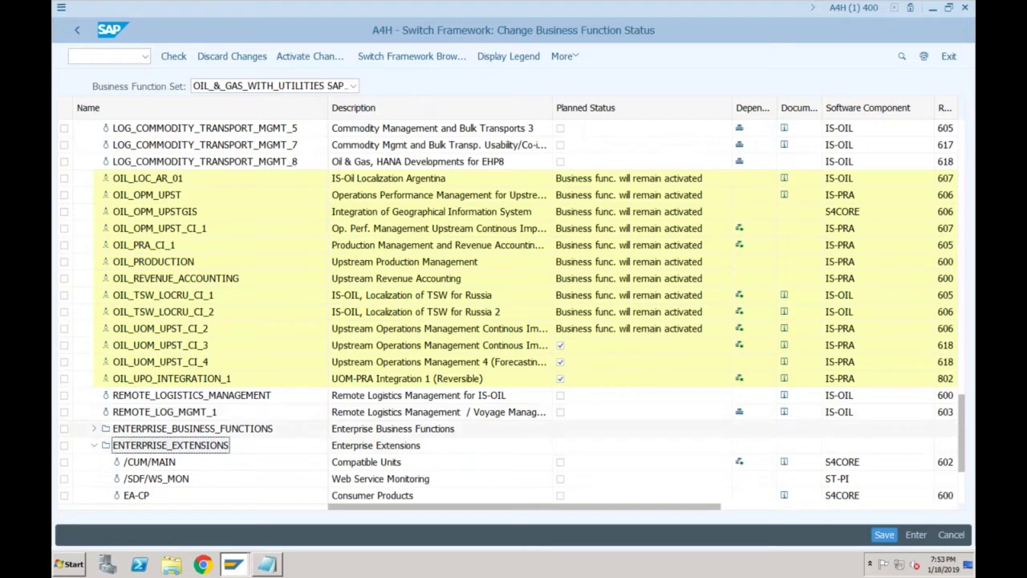
scroll(963, 498, down, 3)
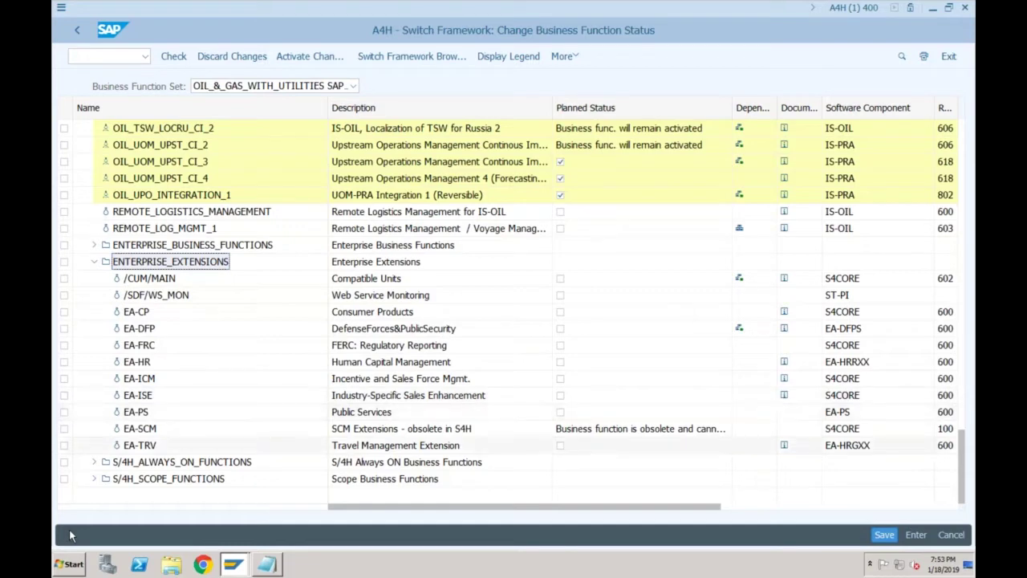
Step: Log on to the ECC connection from SAP Logon 750 with the remembered user and the account password
mouse_move(234, 564)
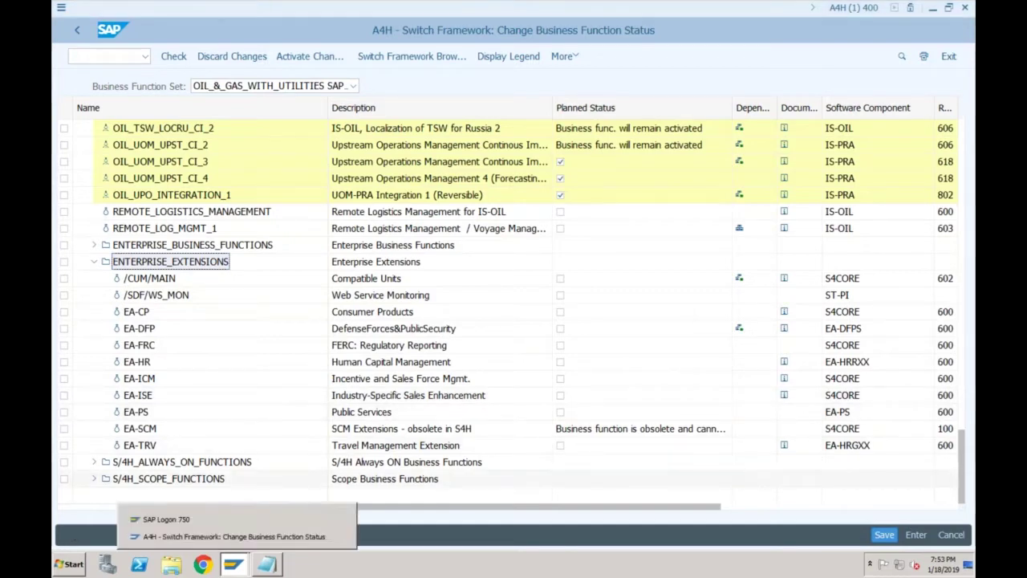
click(245, 518)
double_click(321, 184)
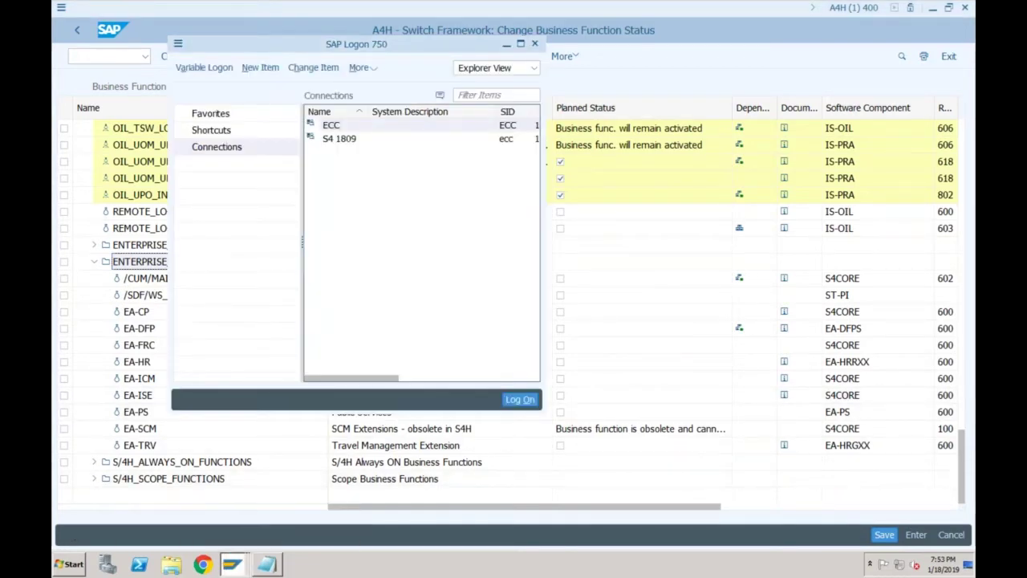
key(Down)
key(Down)
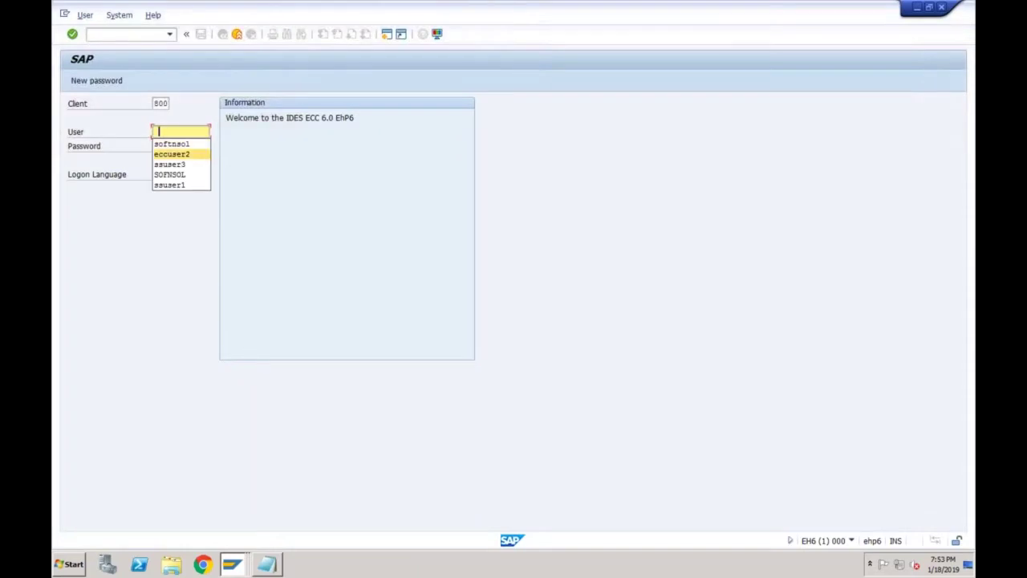
key(Tab)
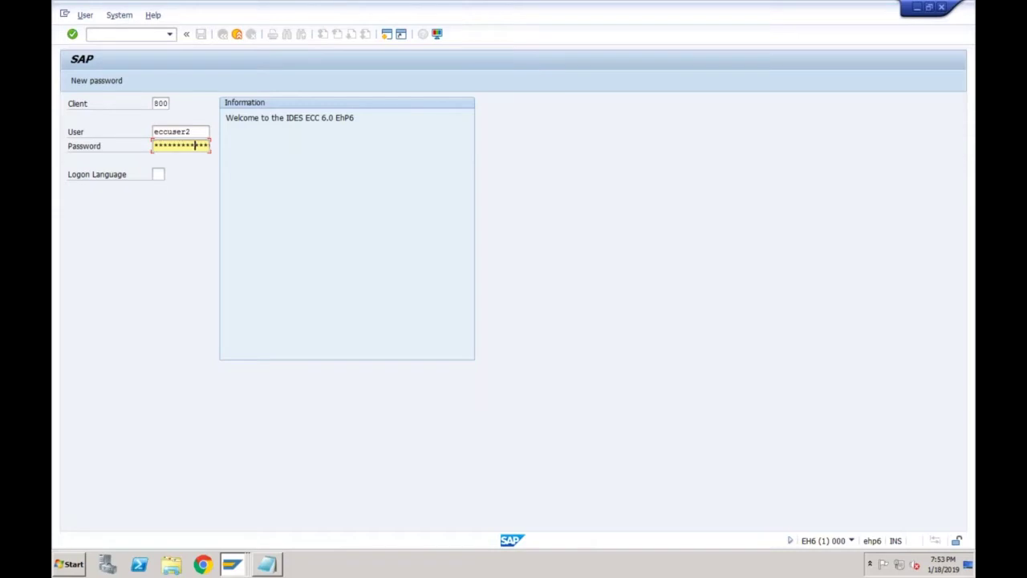
key(Return)
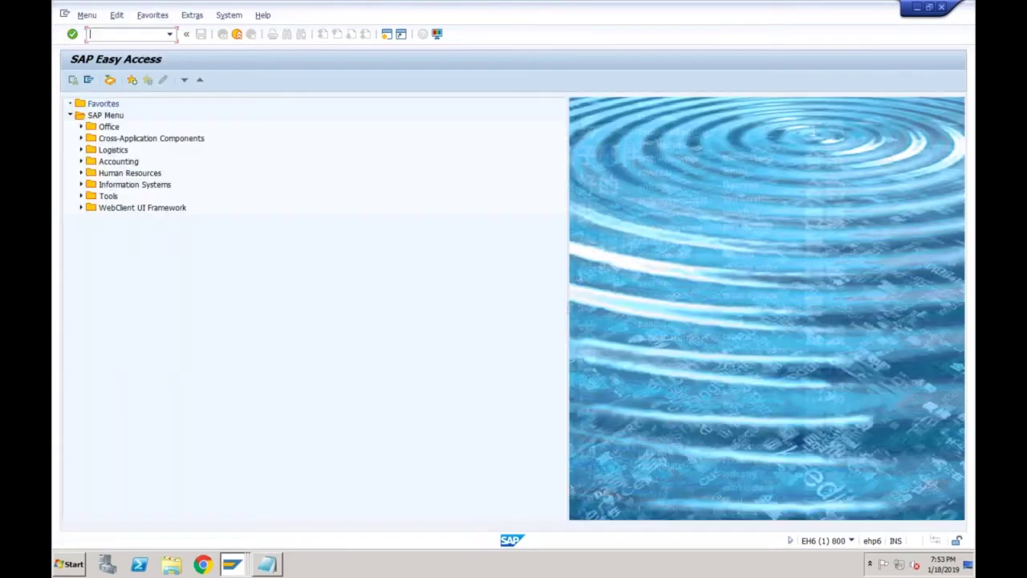
Step: Run SFW5 on the ECC system and check which SAP windows are open
text(sfw5)
key(Return)
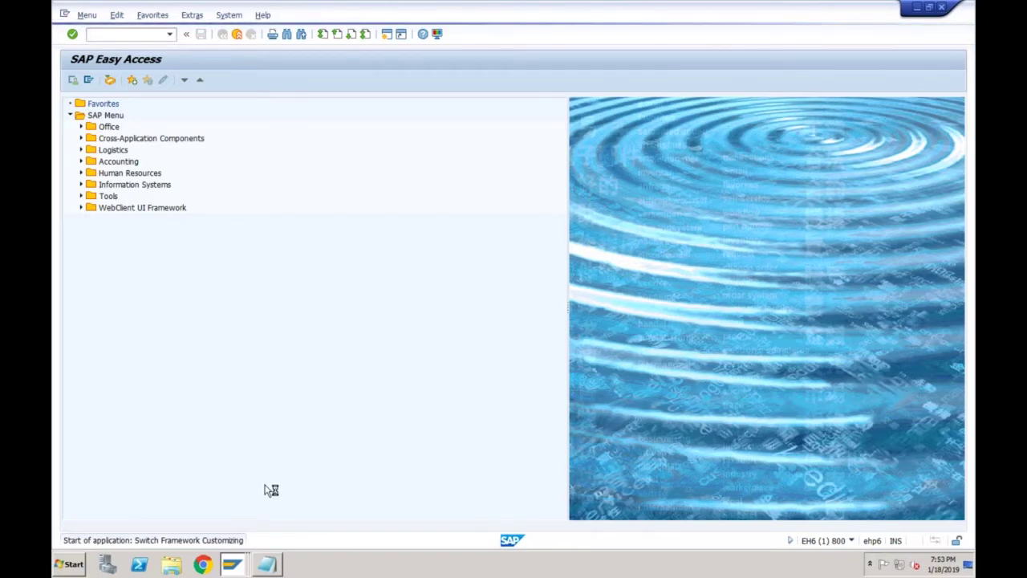
click(249, 562)
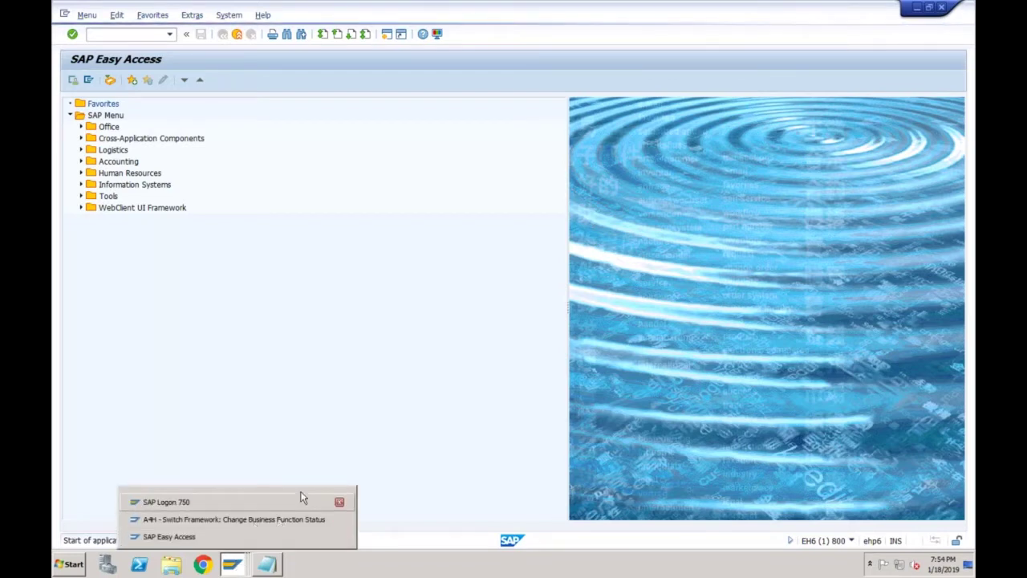
key(super+Tab)
key(super+shift+Tab)
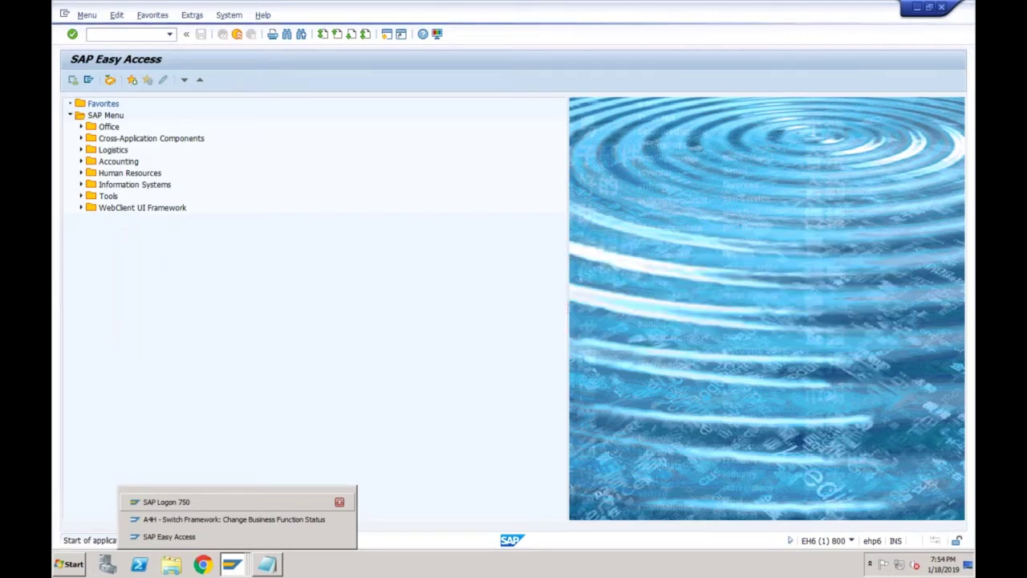
click(231, 567)
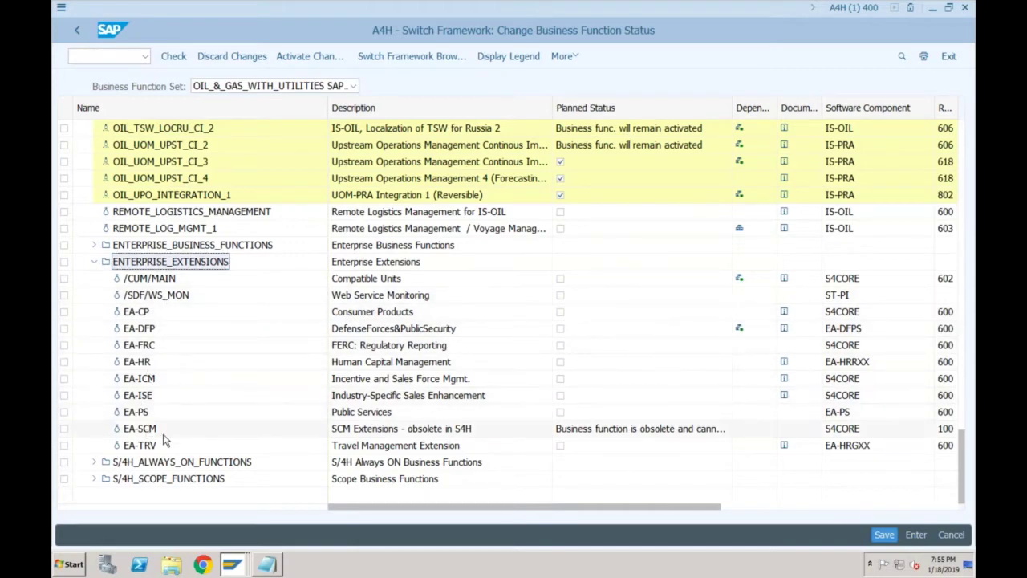
Step: Expand S/4H_ALWAYS_ON_FUNCTIONS and scroll through its activated entries such as /CCEE/LOC_01
click(94, 462)
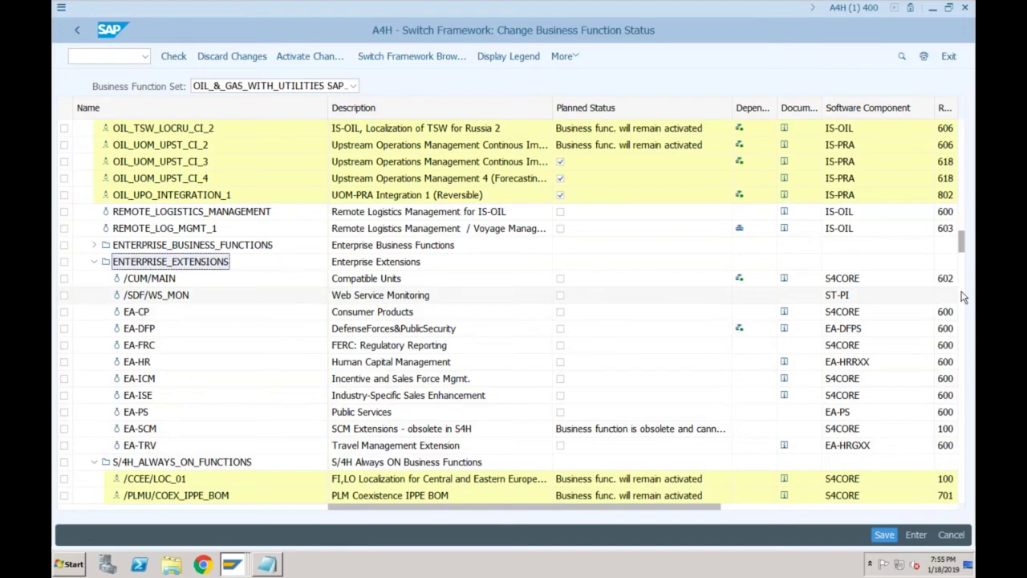
scroll(962, 297, down, 7)
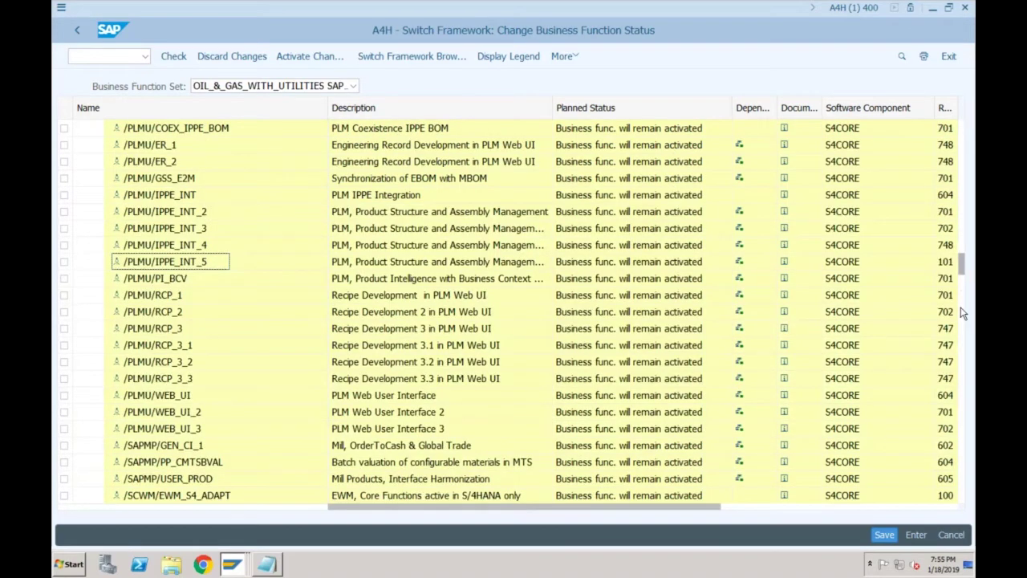
scroll(963, 313, down, 7)
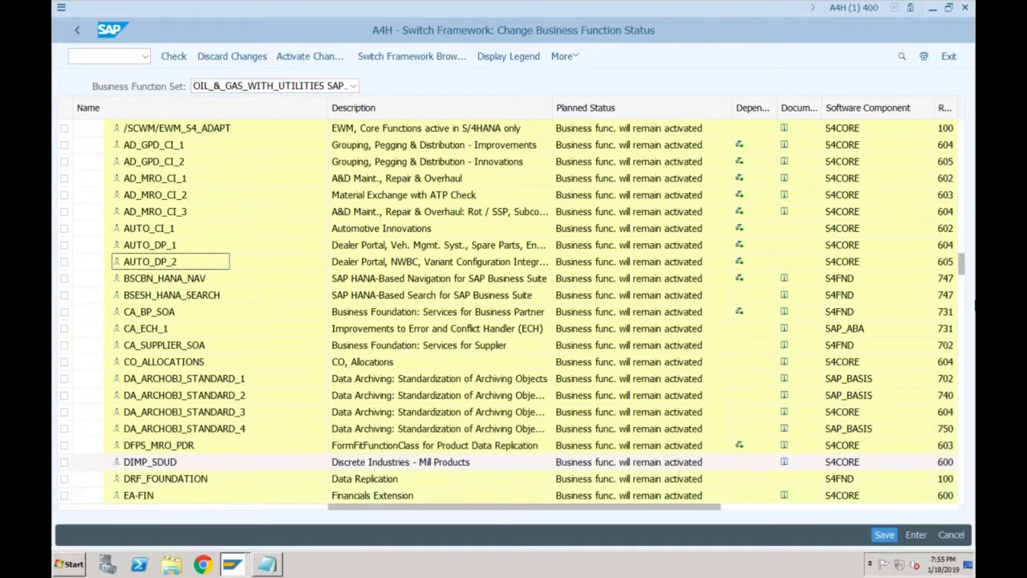
drag(967, 249, 966, 215)
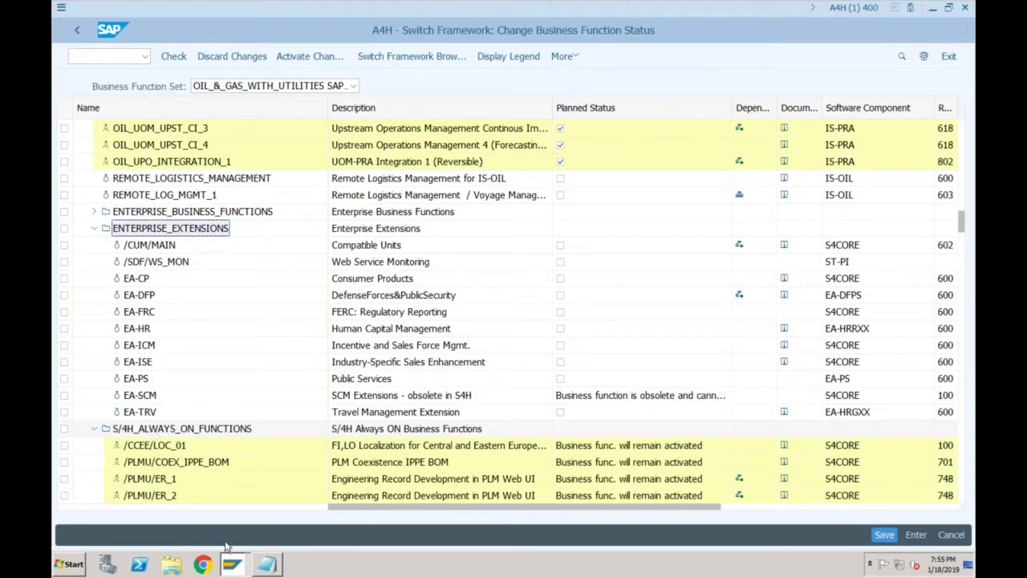
Step: Switch to the EH6 window and continue past the security warning to list the FICAX set's functions
click(232, 565)
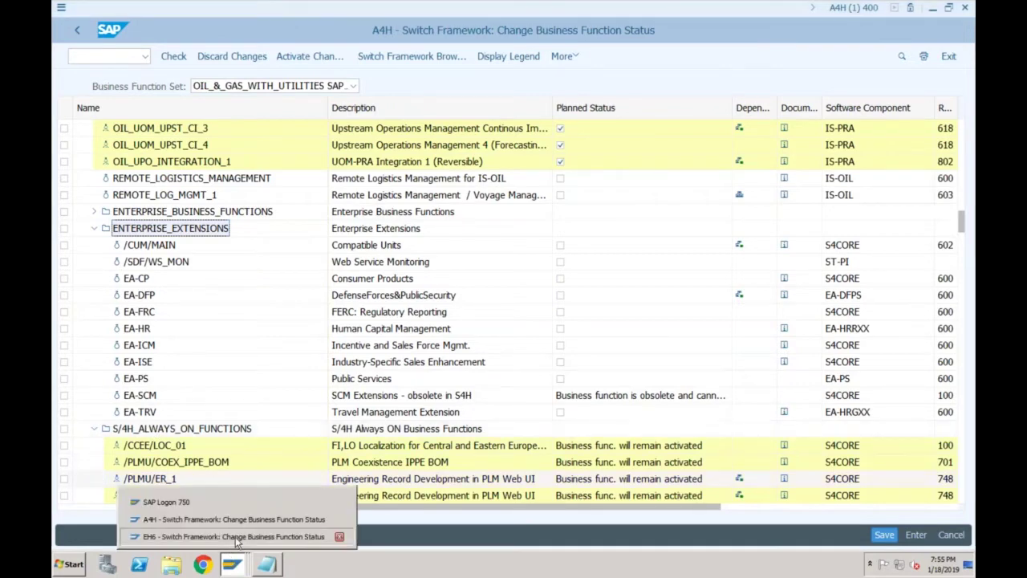
click(241, 536)
click(304, 249)
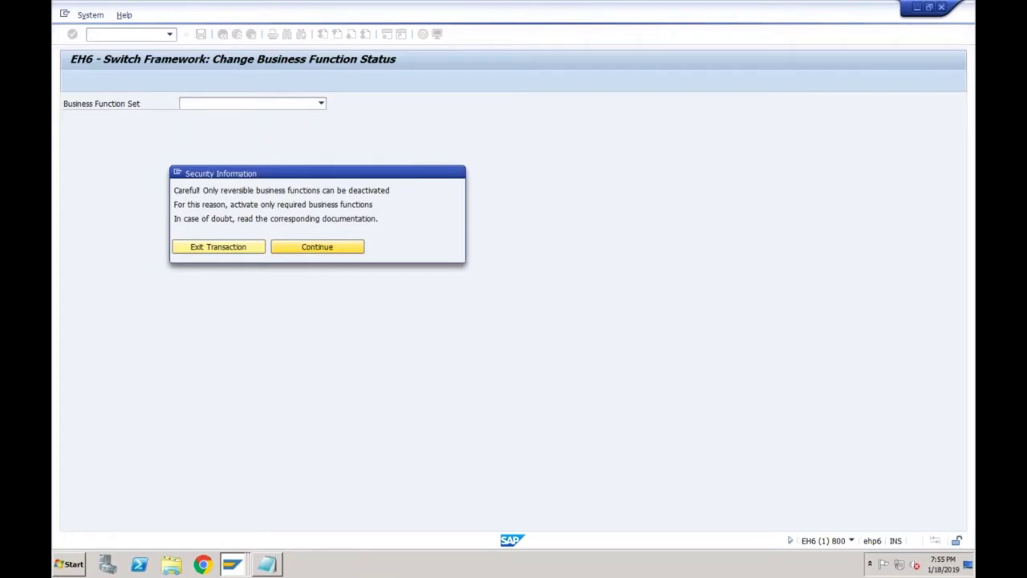
key(Return)
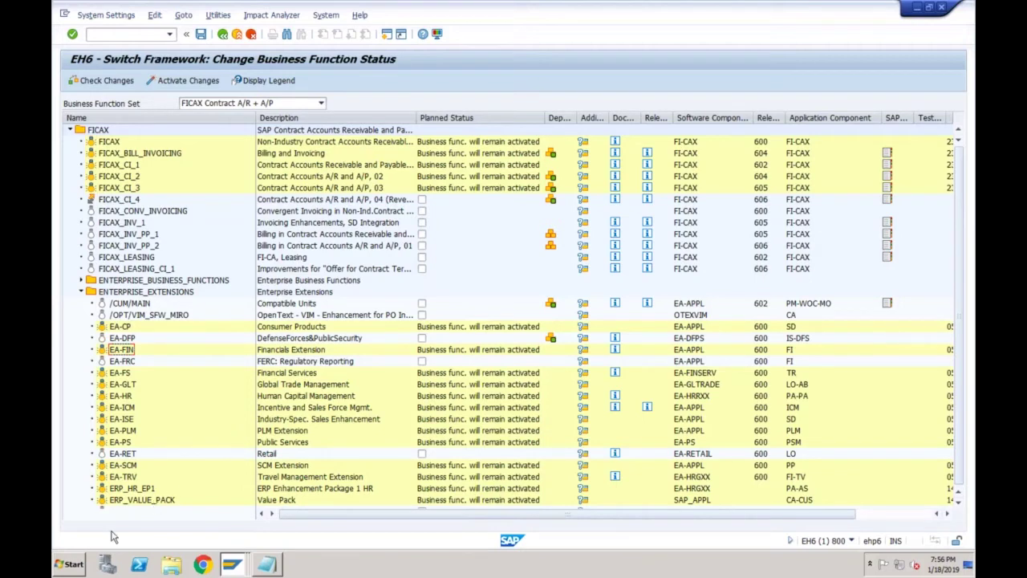
click(74, 564)
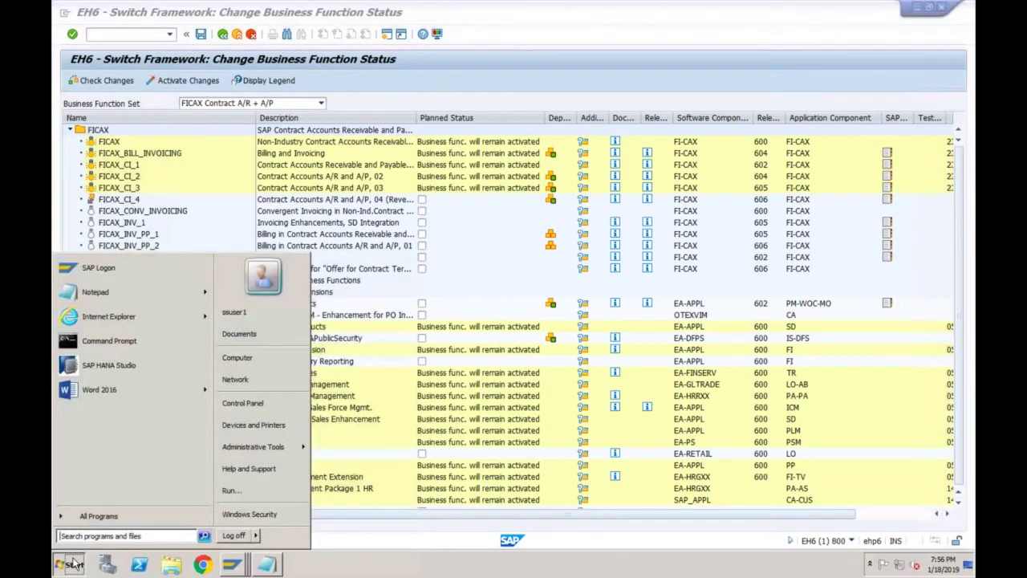
Step: Write SFW5 and EA-FIN on separate lines in a new Notepad note, then return to SAP
click(127, 284)
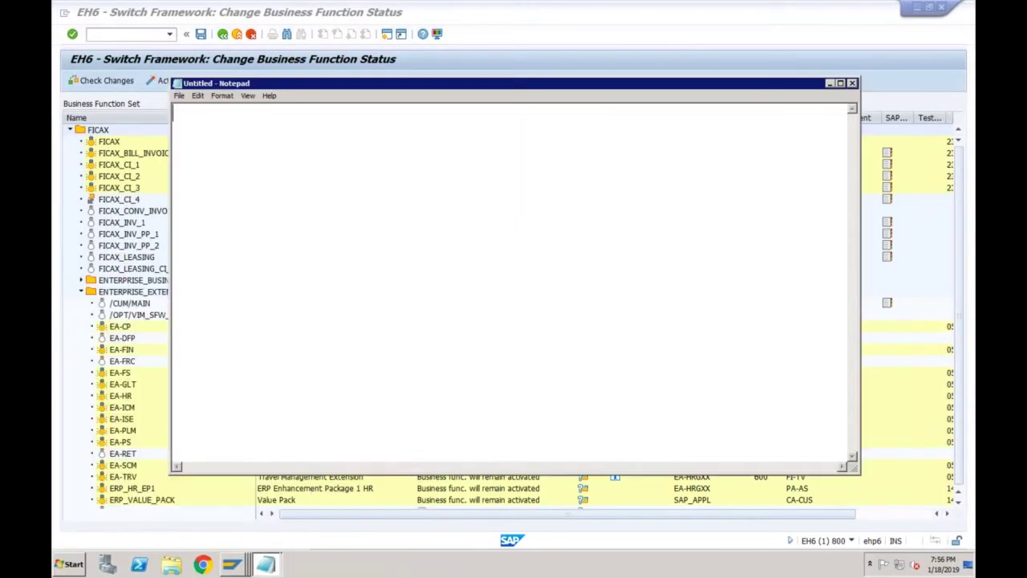
text(SFW5)
click(207, 113)
click(227, 112)
key(Return)
key(Return)
text(EA-FIN)
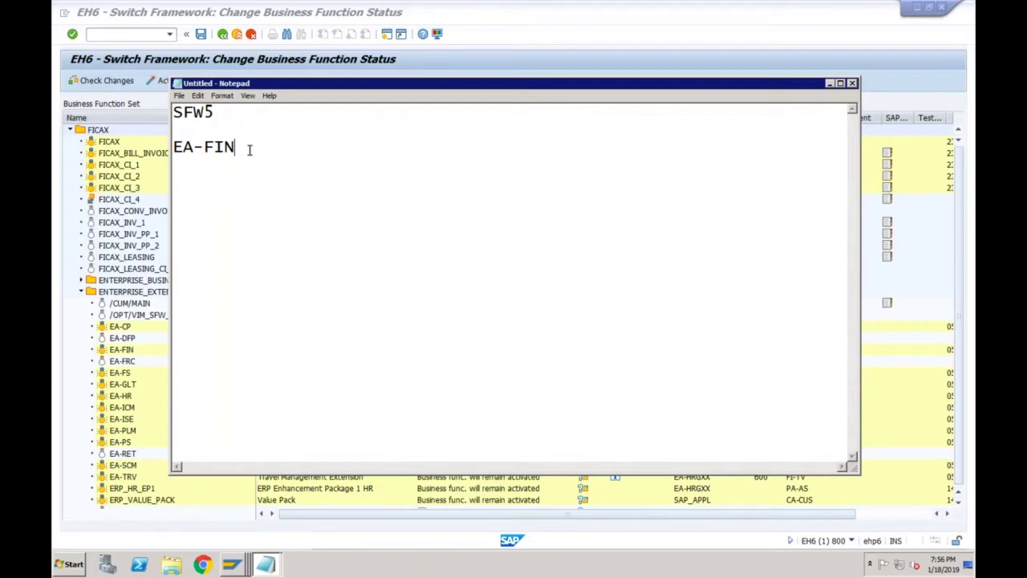
click(224, 114)
click(243, 149)
click(130, 34)
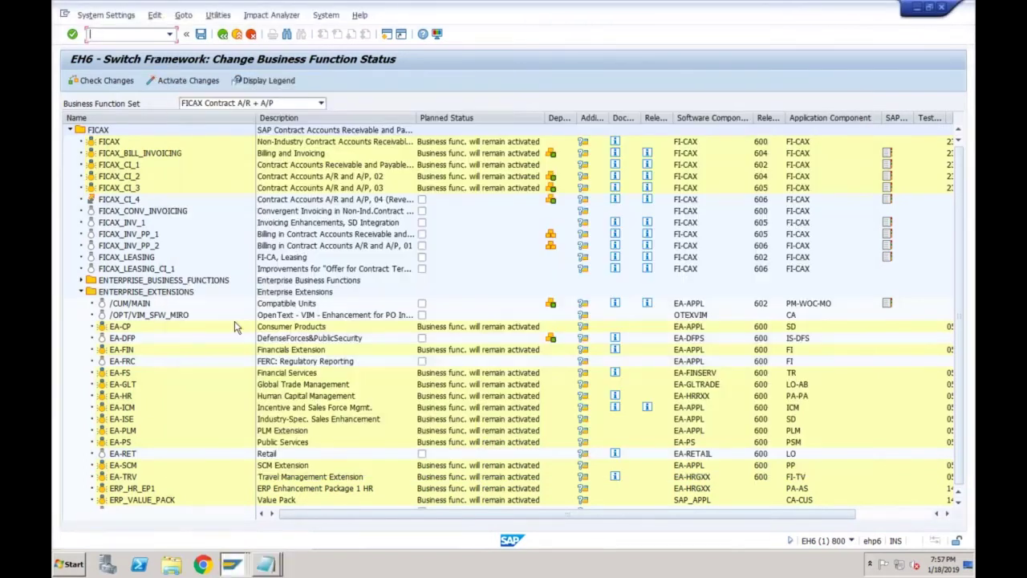
Step: Open the SAP Reference IMG through SPRO in the EH6 system
click(265, 564)
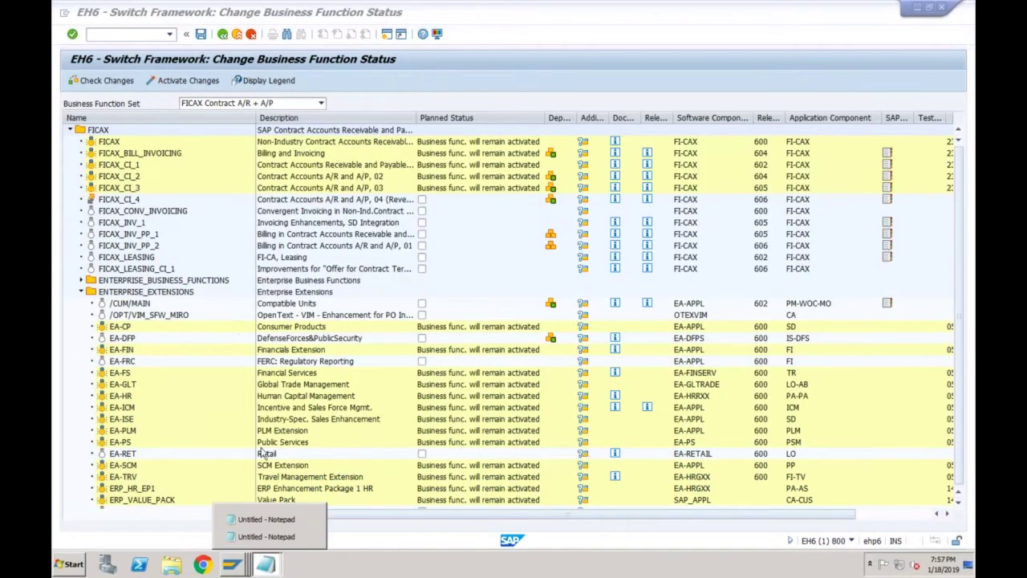
click(113, 41)
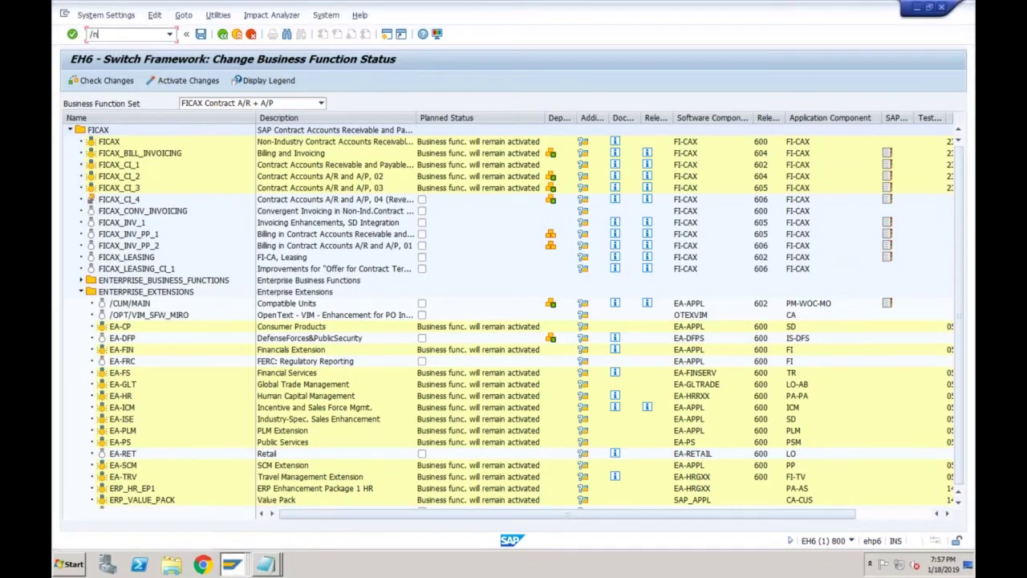
key(F3)
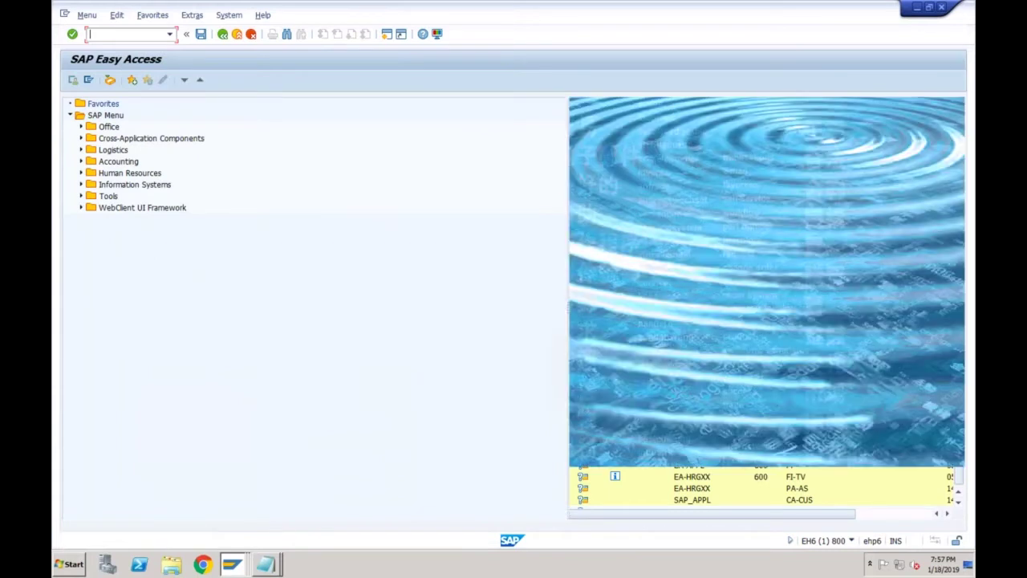
text(spro)
key(Return)
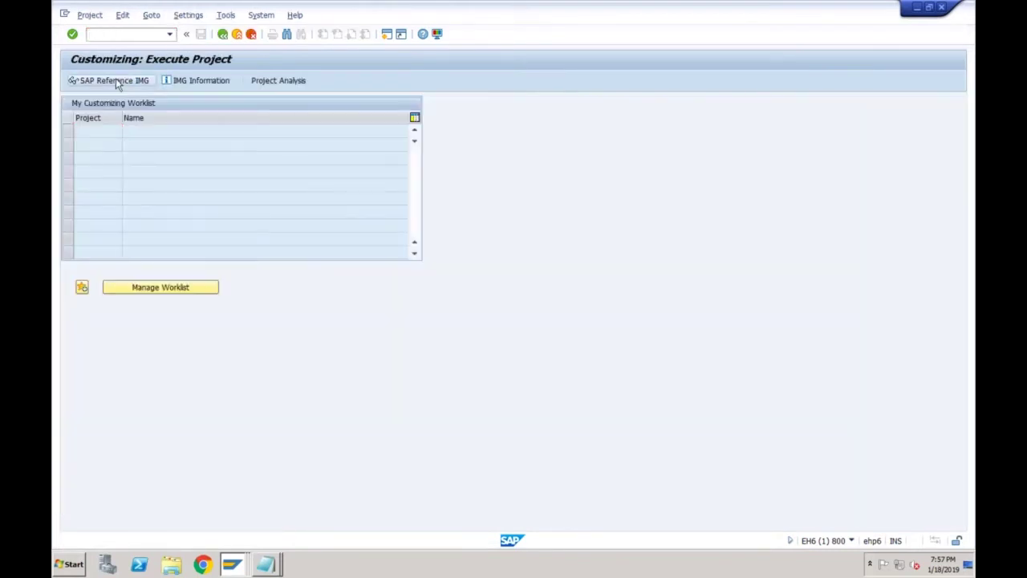
click(116, 83)
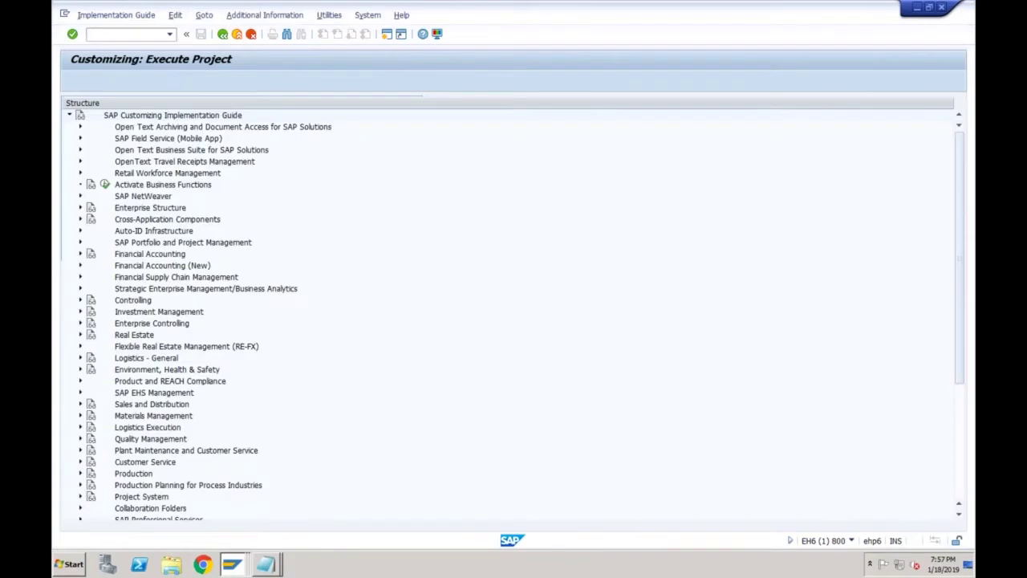
Step: Open the SAP Reference IMG through /nspro in the A4H system
click(232, 564)
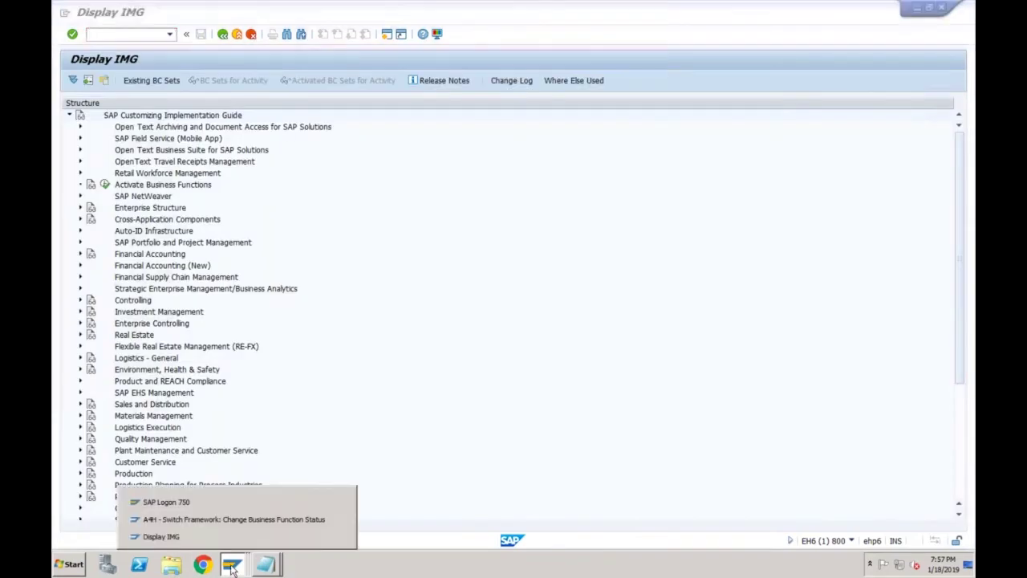
click(237, 518)
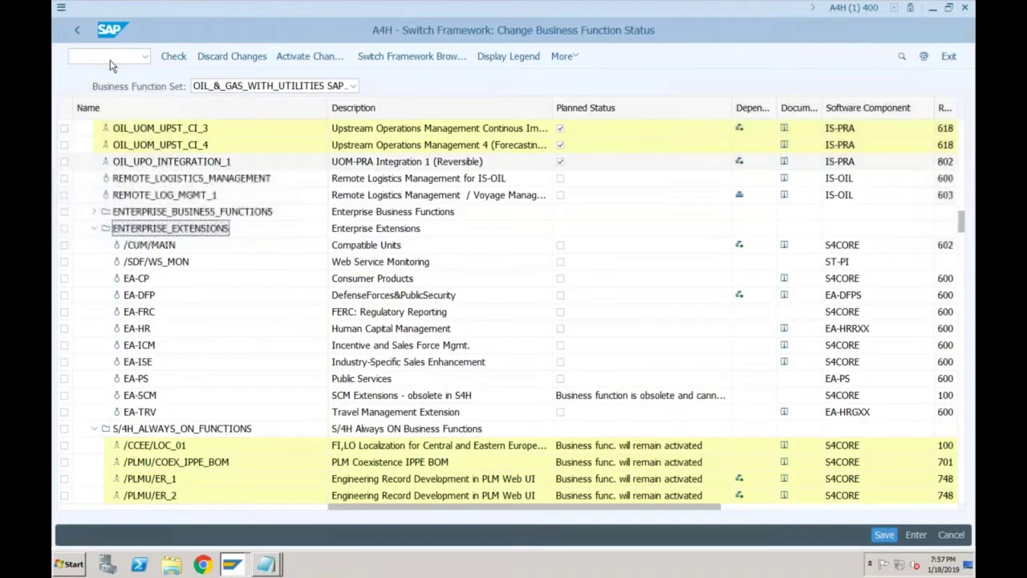
click(111, 61)
text(/nsp)
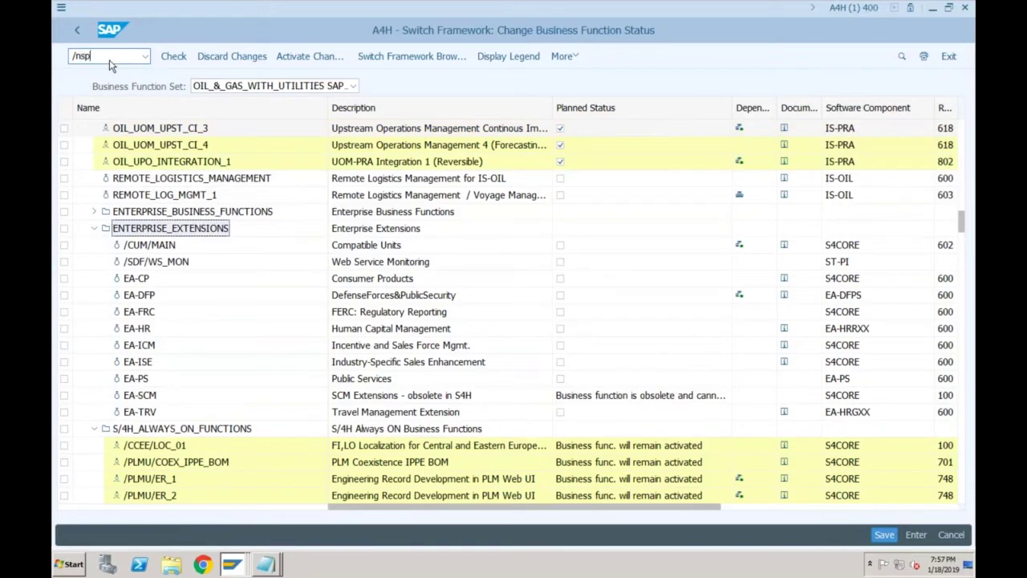
text(ro)
key(Return)
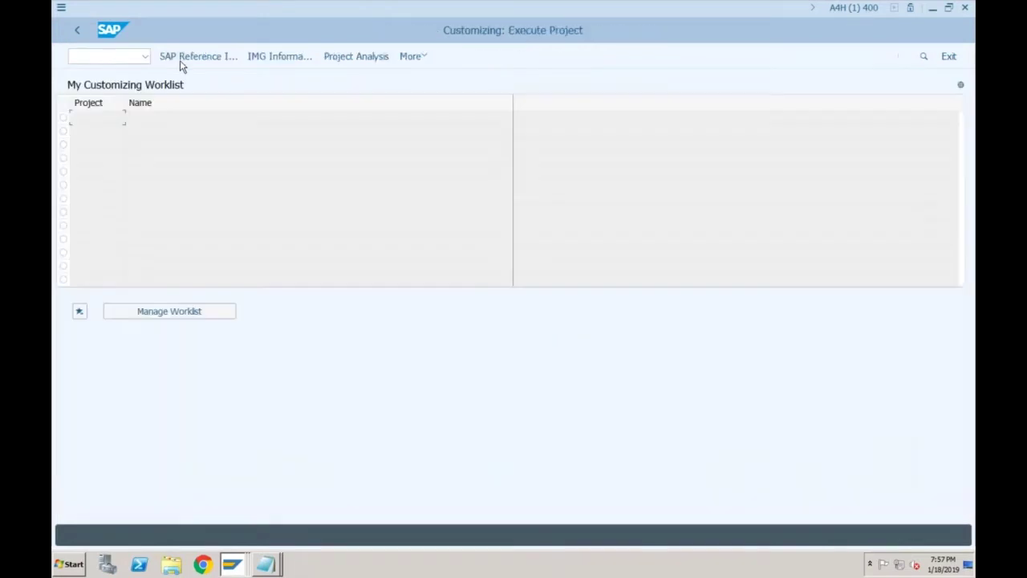
click(183, 63)
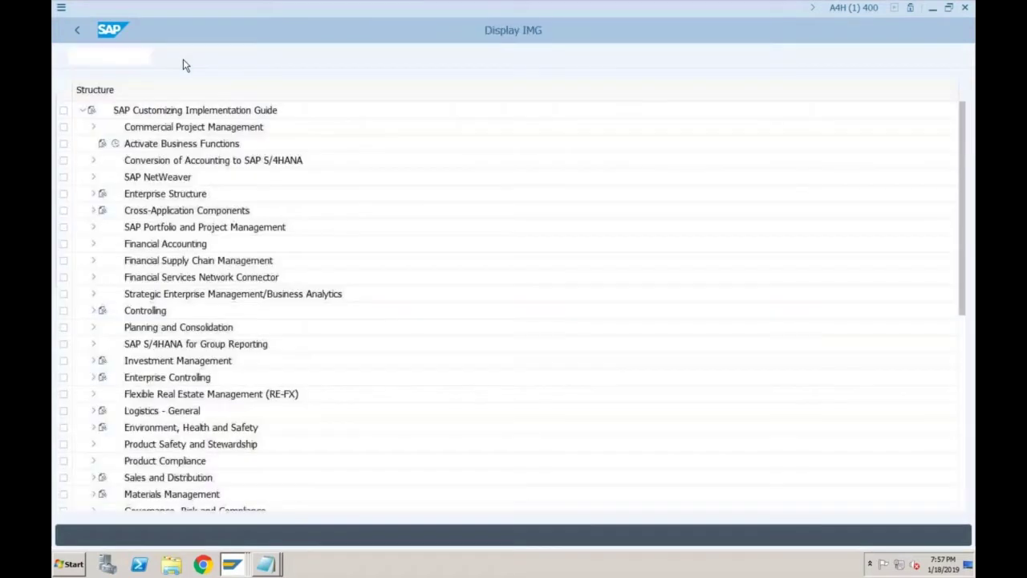
Step: Bring up the SFW5 / EA-FIN note, maximize it, and select all its text
mouse_move(266, 564)
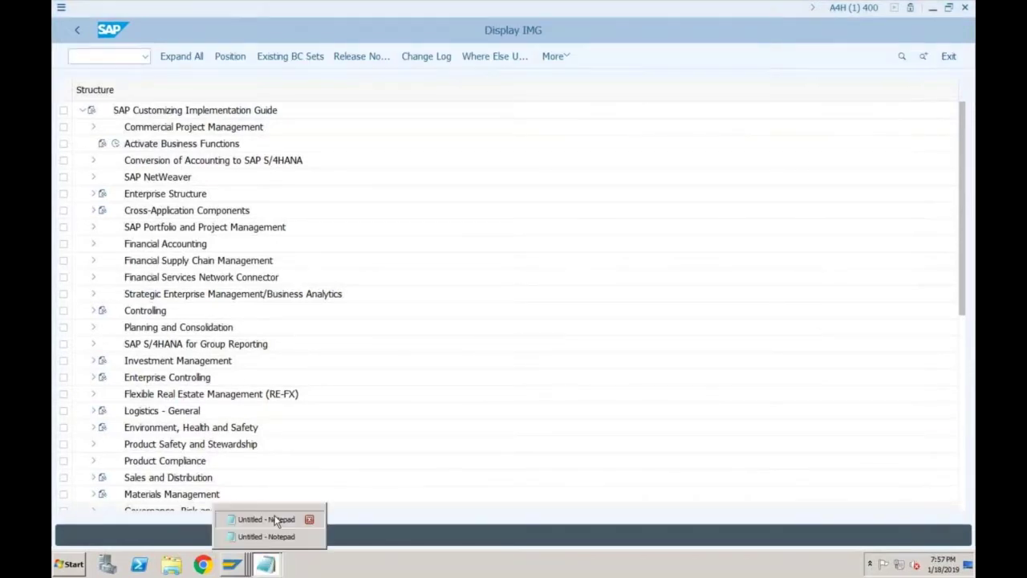
click(273, 519)
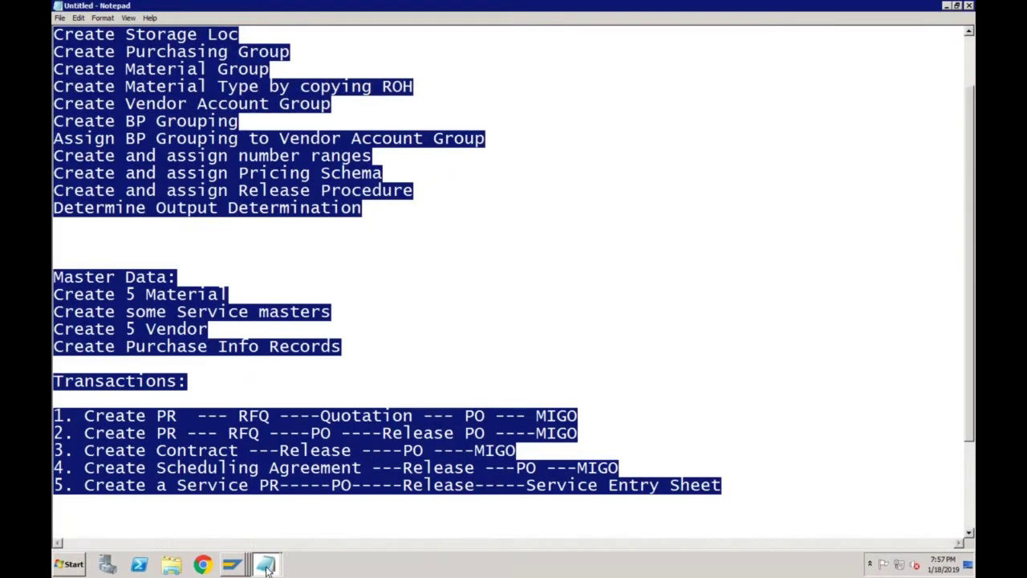
scroll(266, 564, down, 1)
mouse_move(266, 564)
click(273, 536)
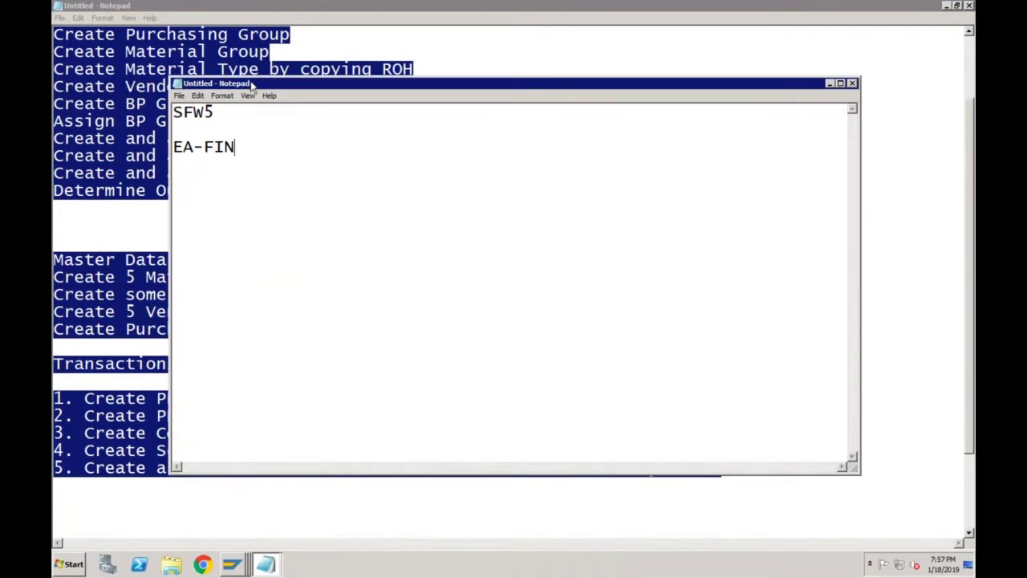
double_click(252, 84)
key(ctrl+a)
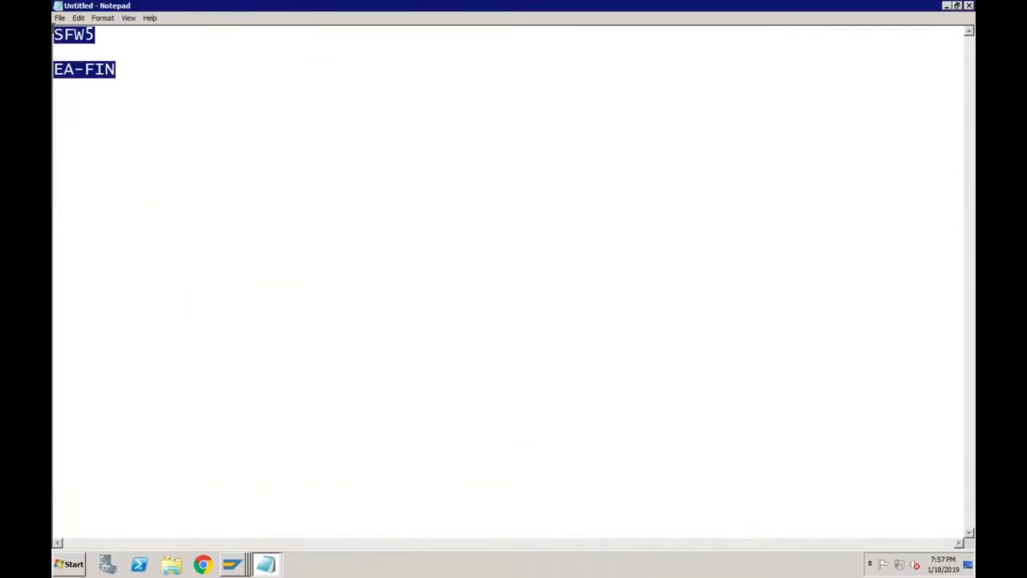
Step: Replace the text with the heading 'Asset Accounting Config' and an 'ECC:' line
text(Asset )
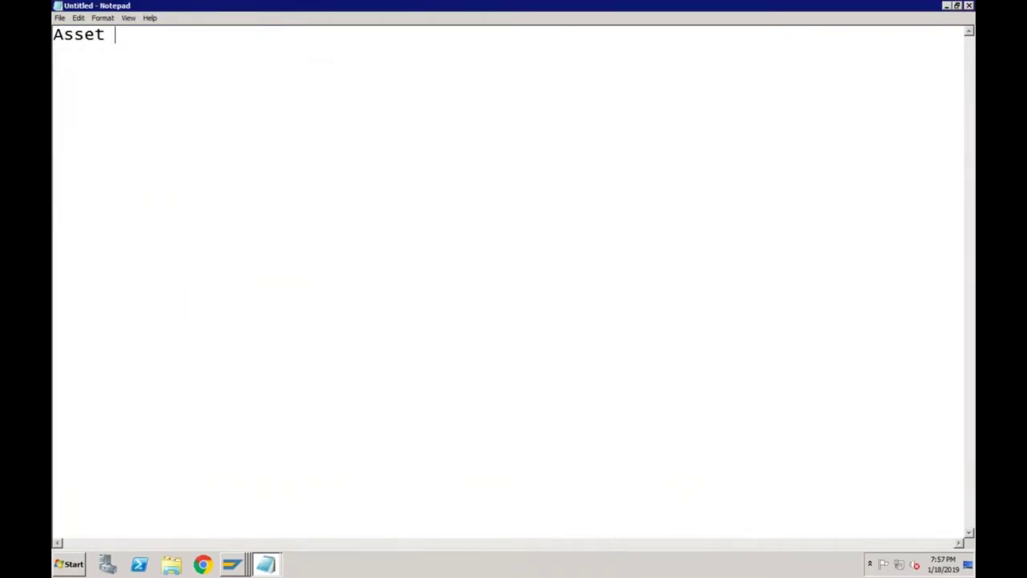
text(Accounting )
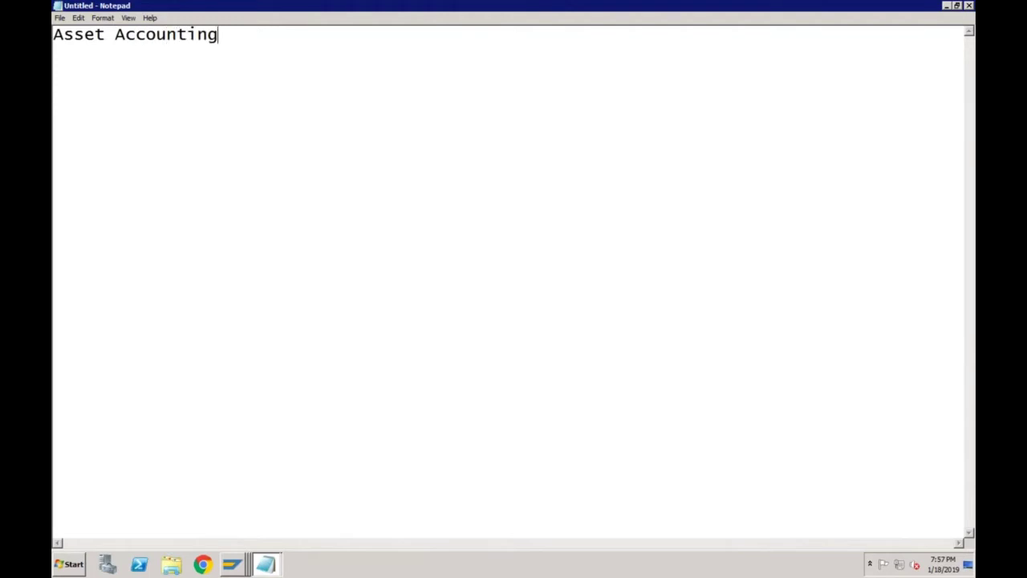
text(Config)
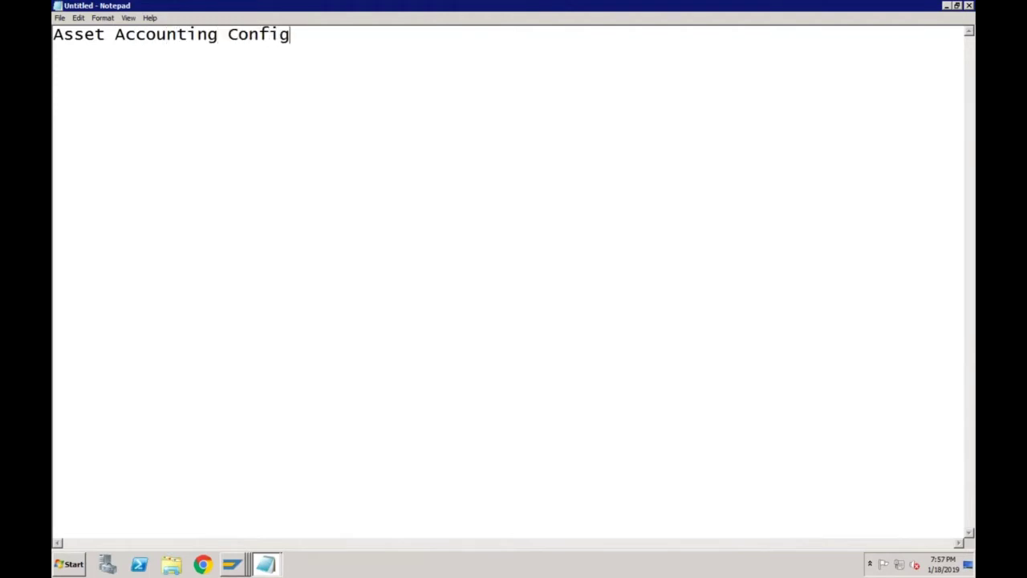
key(Return)
key(Return)
text(ECC:)
key(Return)
key(Return)
Step: Add steps '1. Create a Chart of Depericiation - List of Deperciation Area' and '2. Assign COD to Company Code'
text(1. Create )
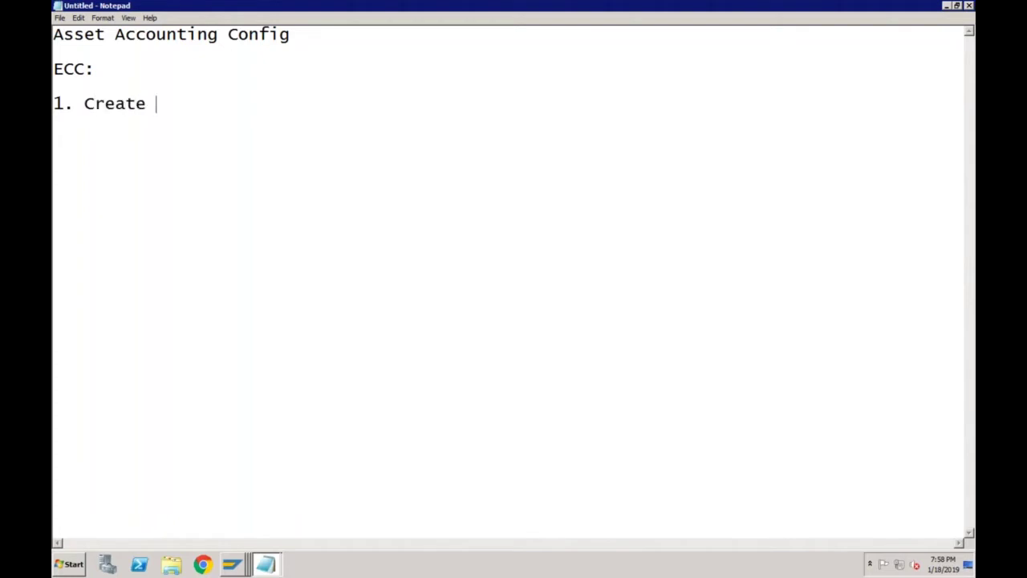
text(a Chart of)
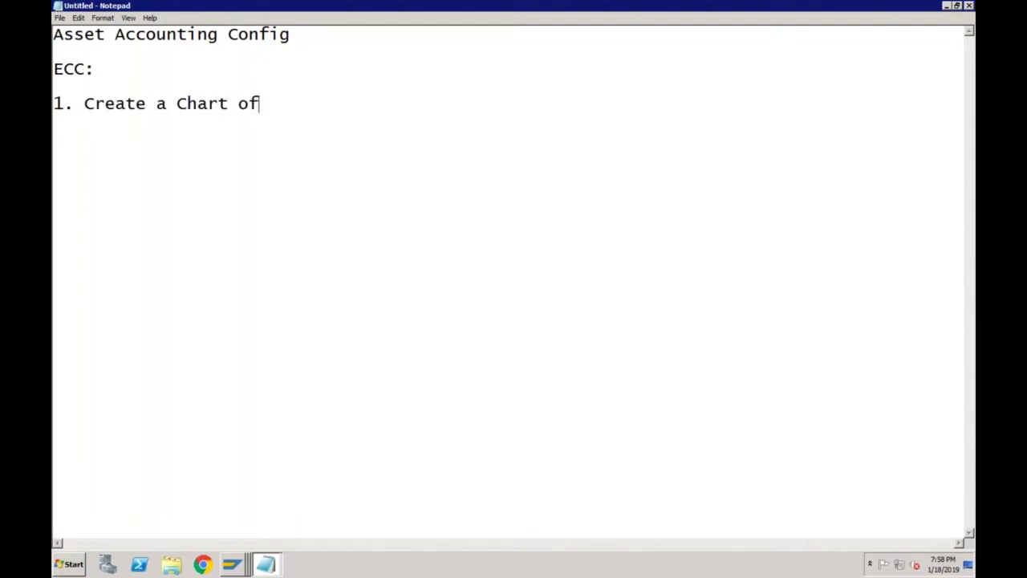
text( Deperi)
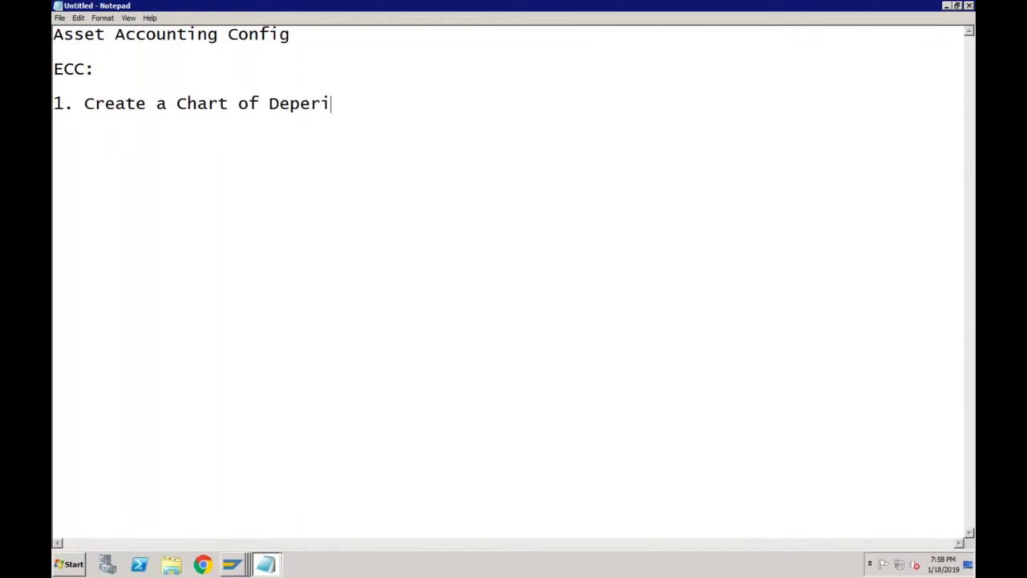
text(ciation -)
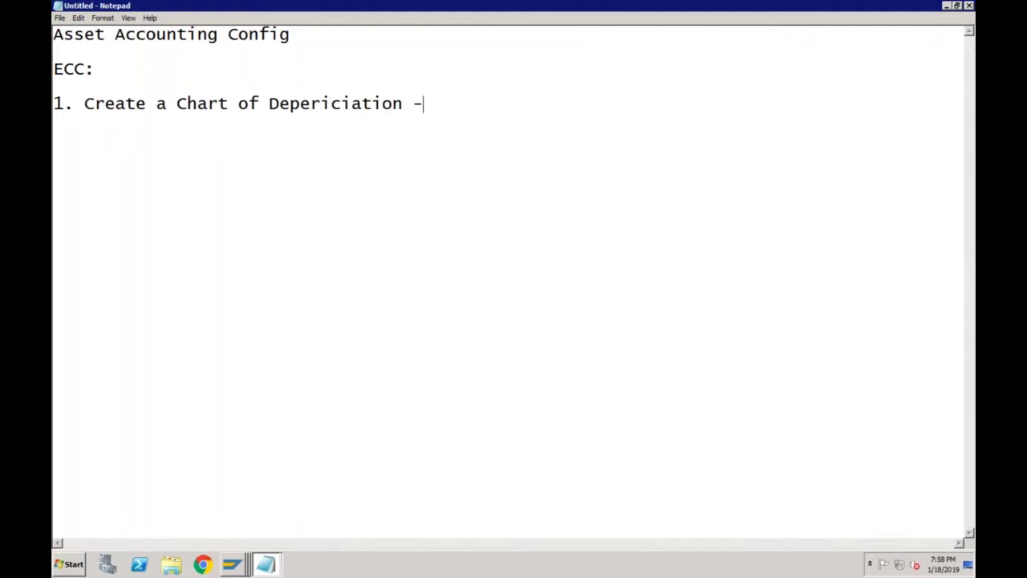
text( List of )
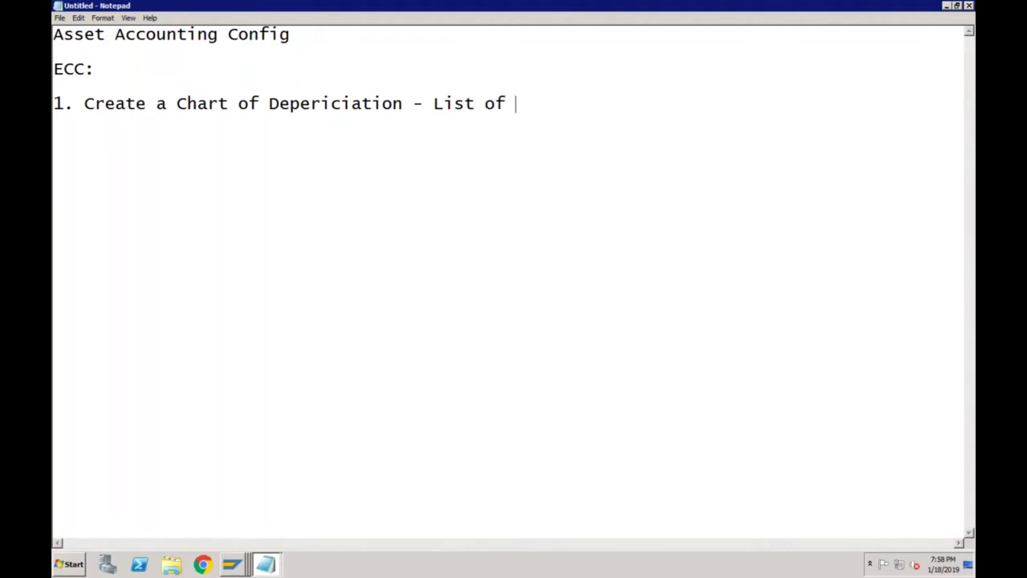
text(Deperciat)
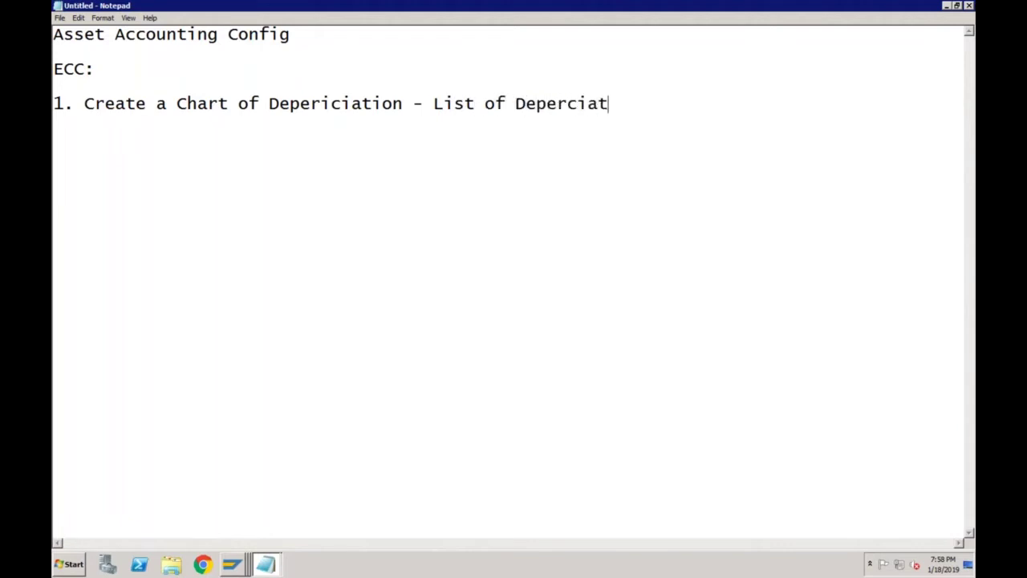
text(ion Area)
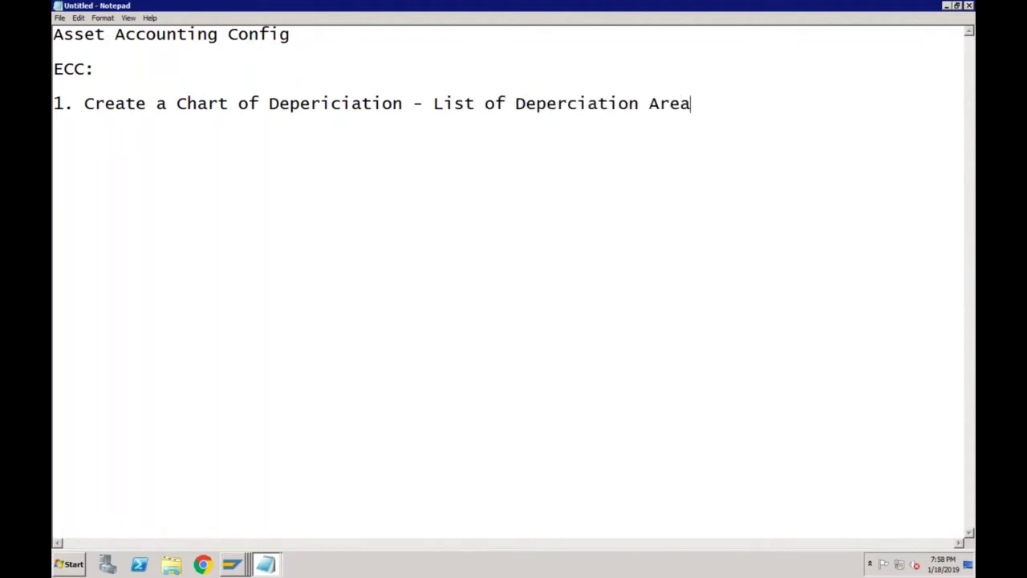
key(Return)
text(2. Assig)
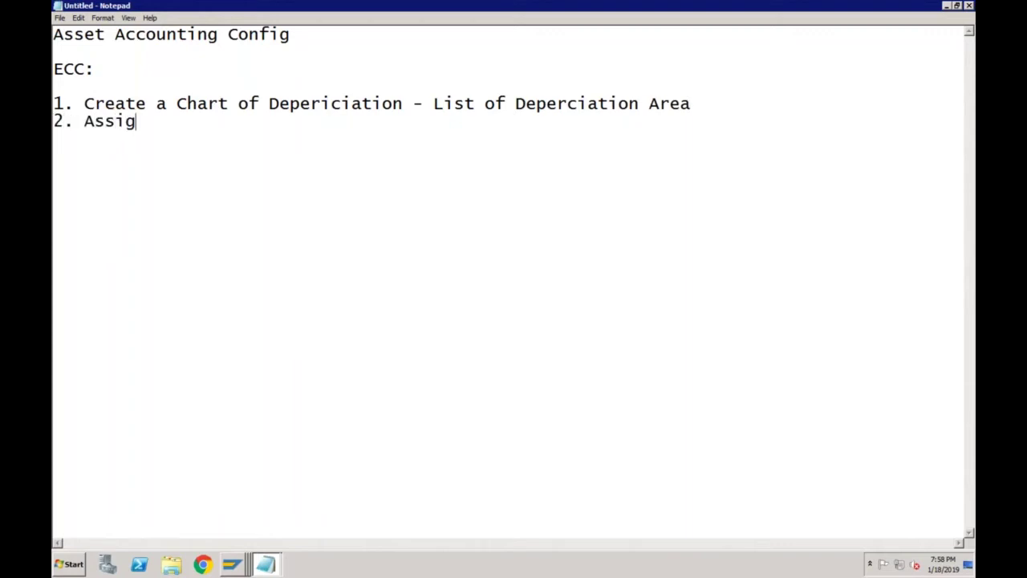
text(n COD to Comp)
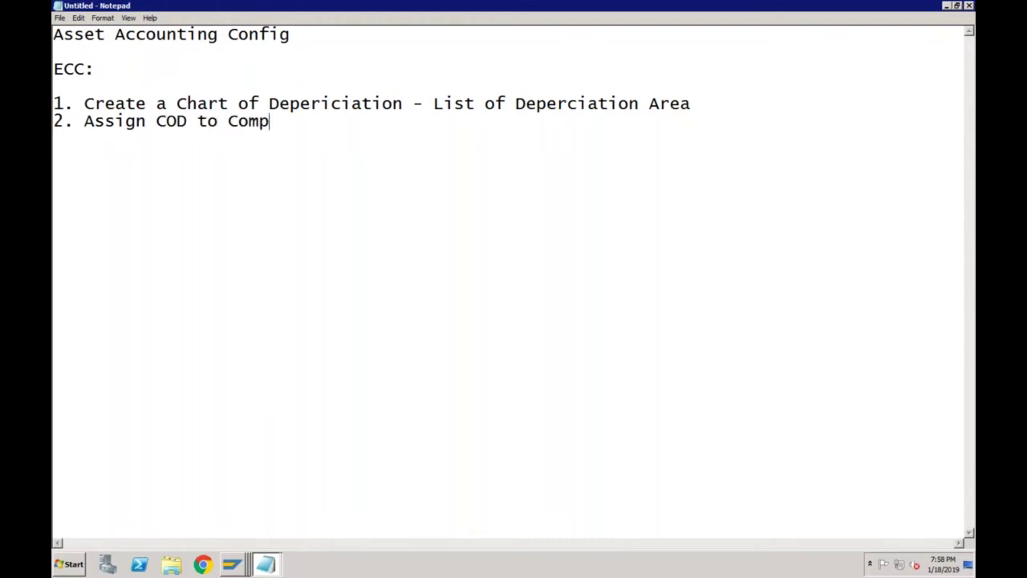
text(any Code)
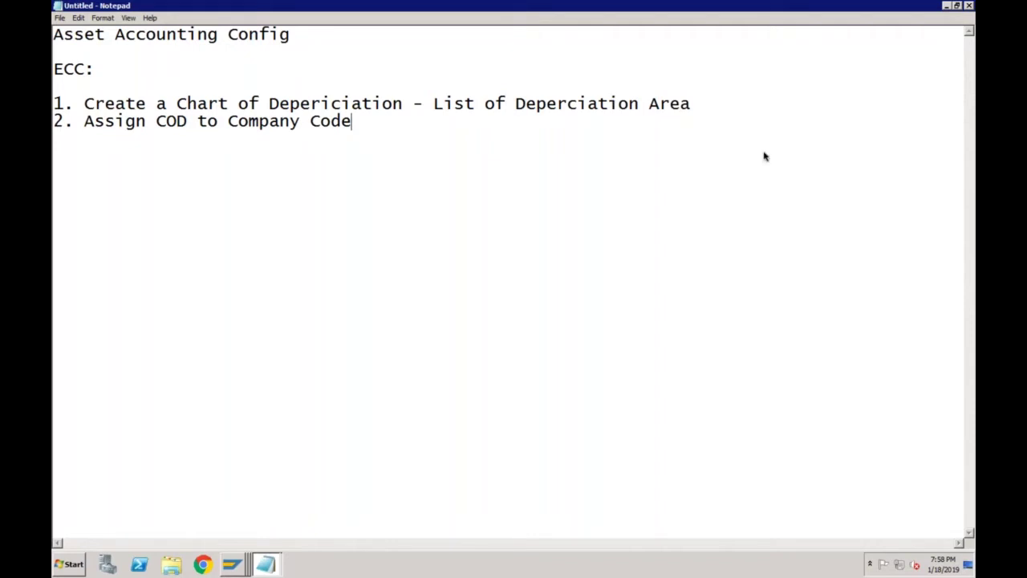
click(597, 106)
click(496, 104)
click(350, 122)
click(234, 564)
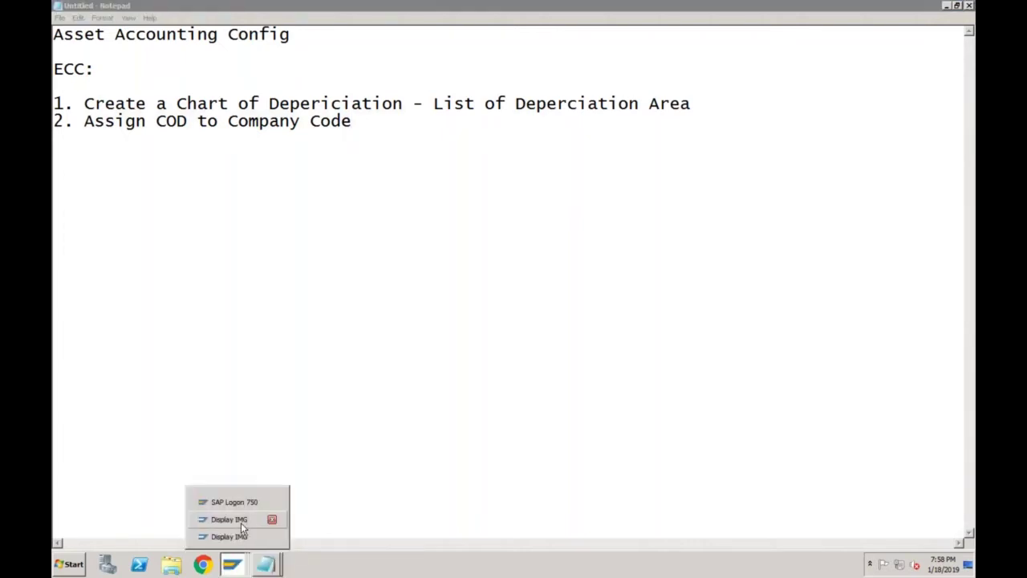
Step: In the A4H IMG, run Asset Accounting > Organizational Structures > Copy Reference Chart of Depreciation/Depreciation Areas
click(241, 523)
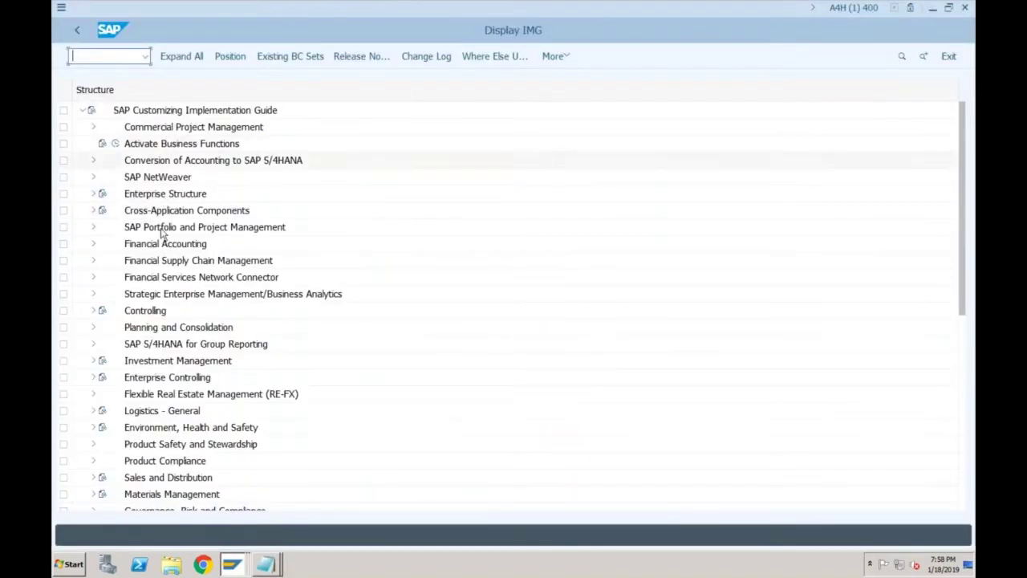
click(93, 248)
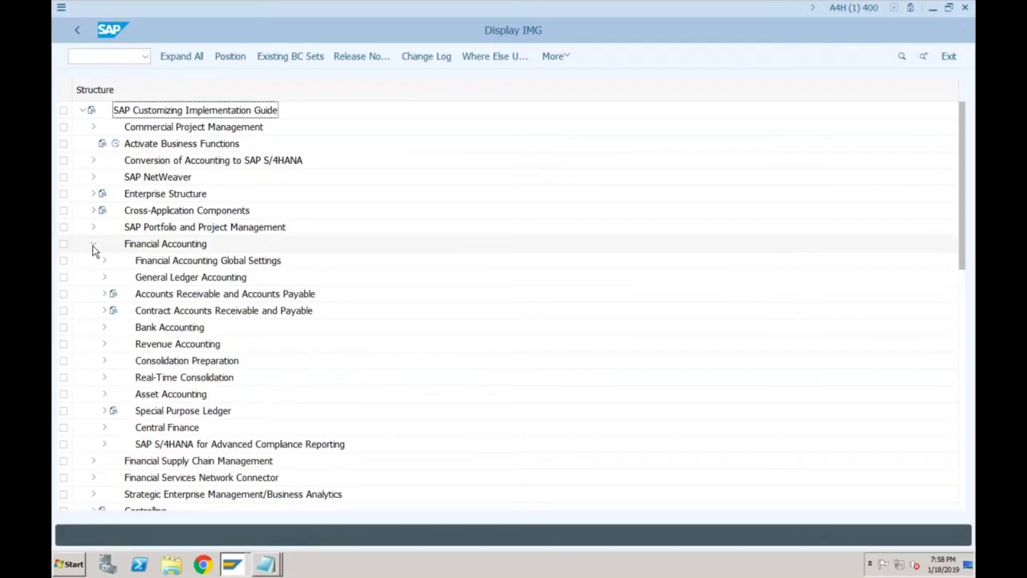
click(104, 393)
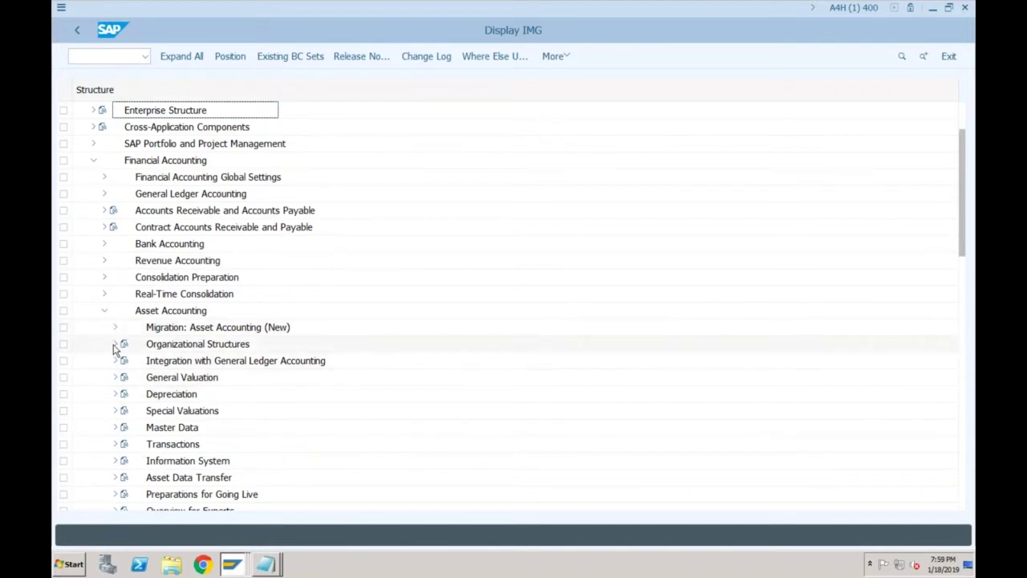
click(115, 345)
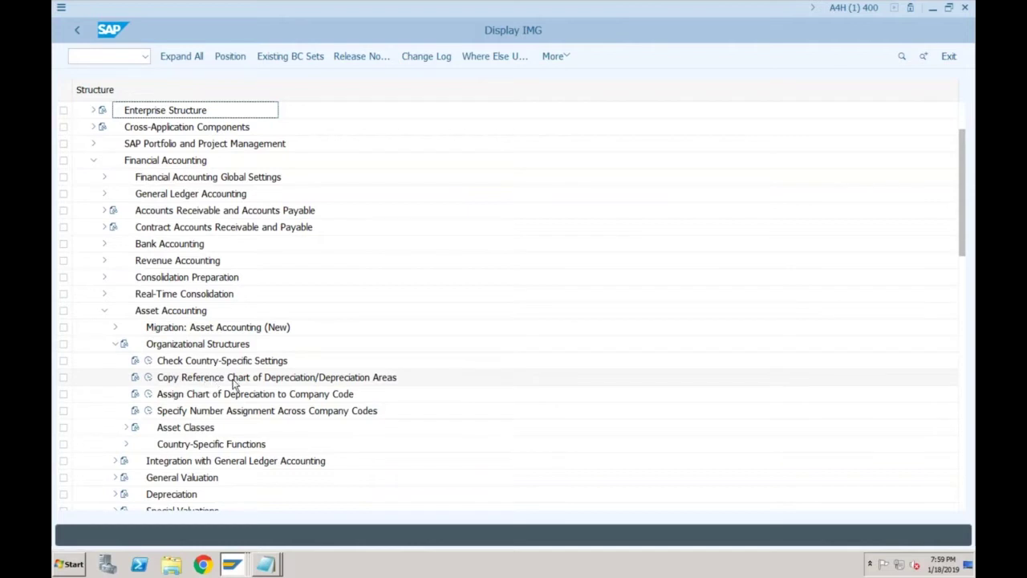
click(149, 379)
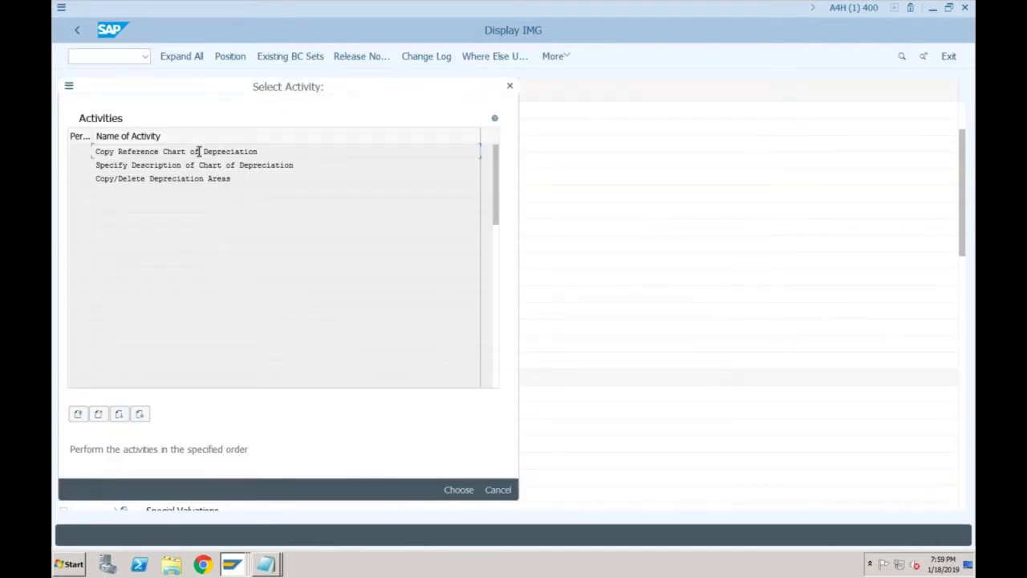
Step: Set up a copy of India reference chart 0IN into new chart SF01
double_click(205, 152)
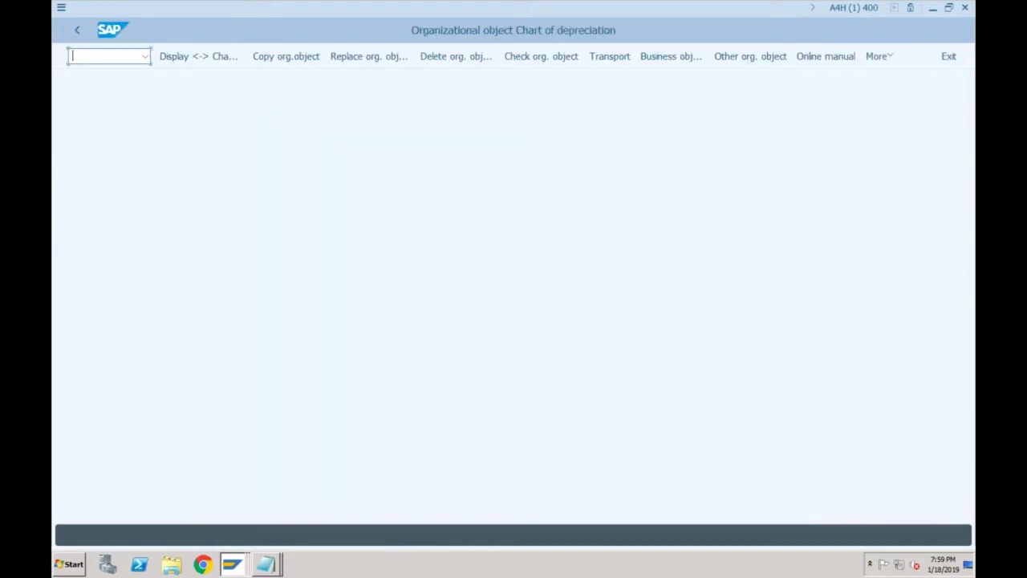
click(287, 59)
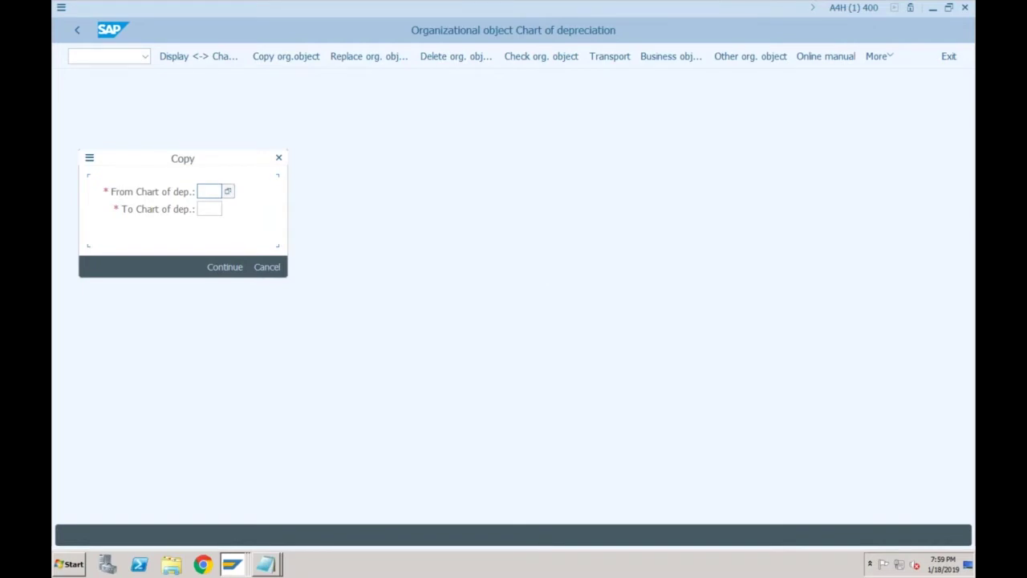
click(227, 191)
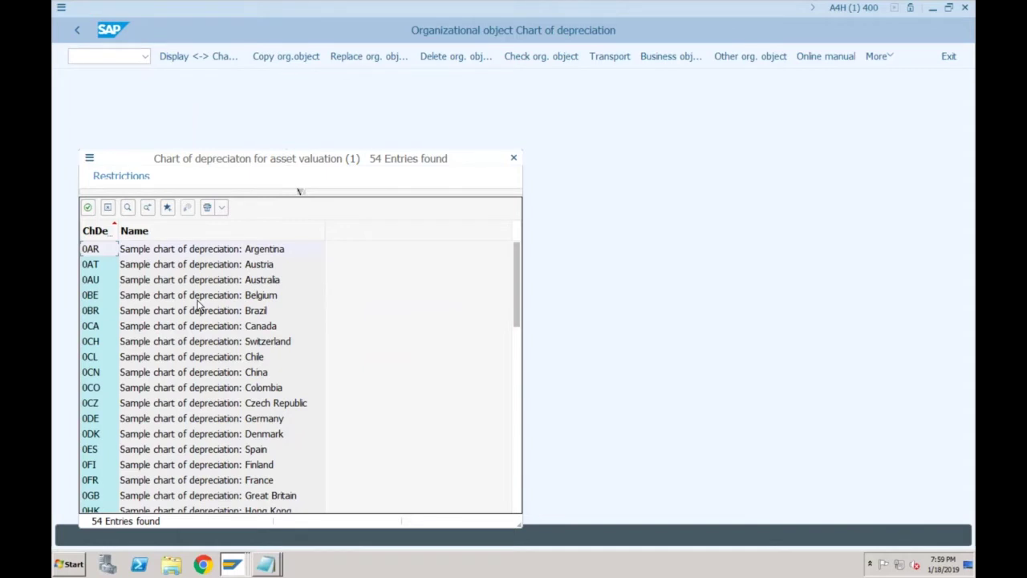
click(517, 374)
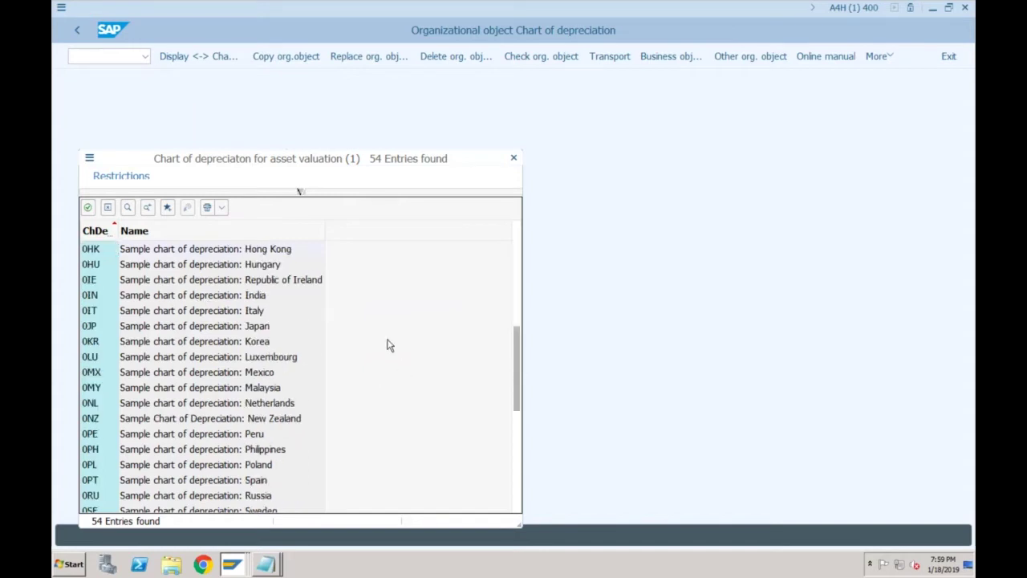
double_click(249, 301)
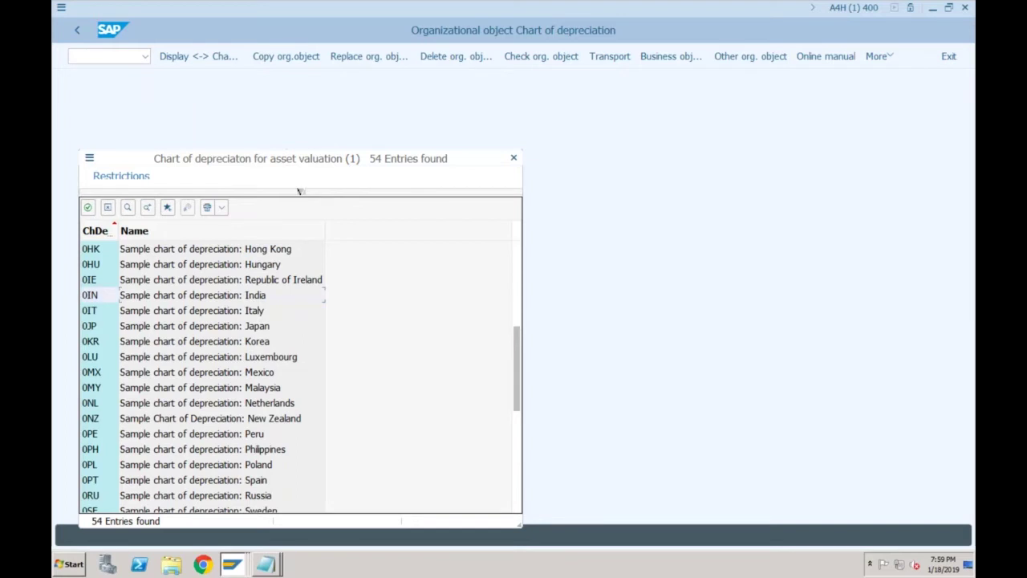
click(209, 209)
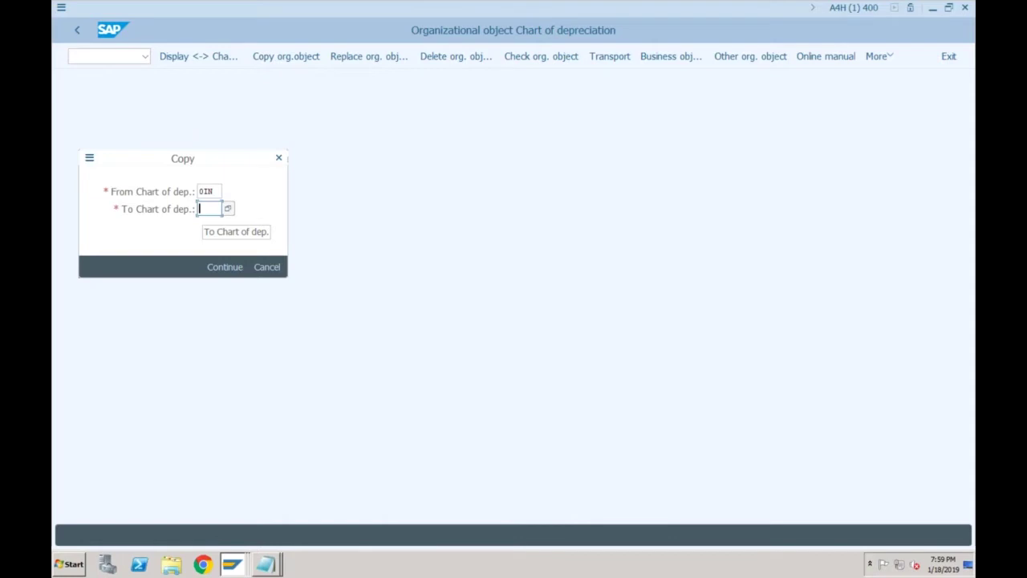
text(SF01)
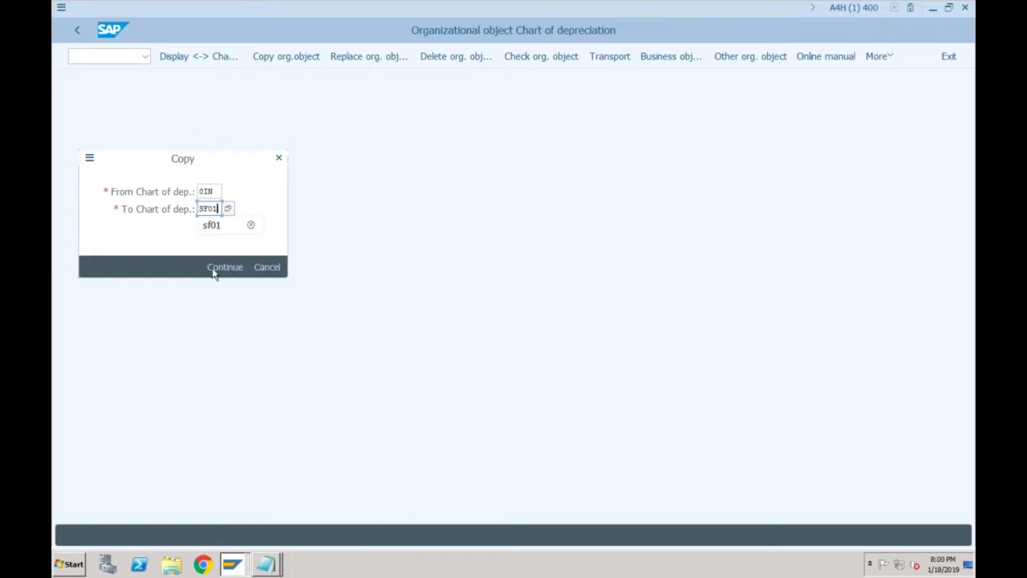
click(215, 268)
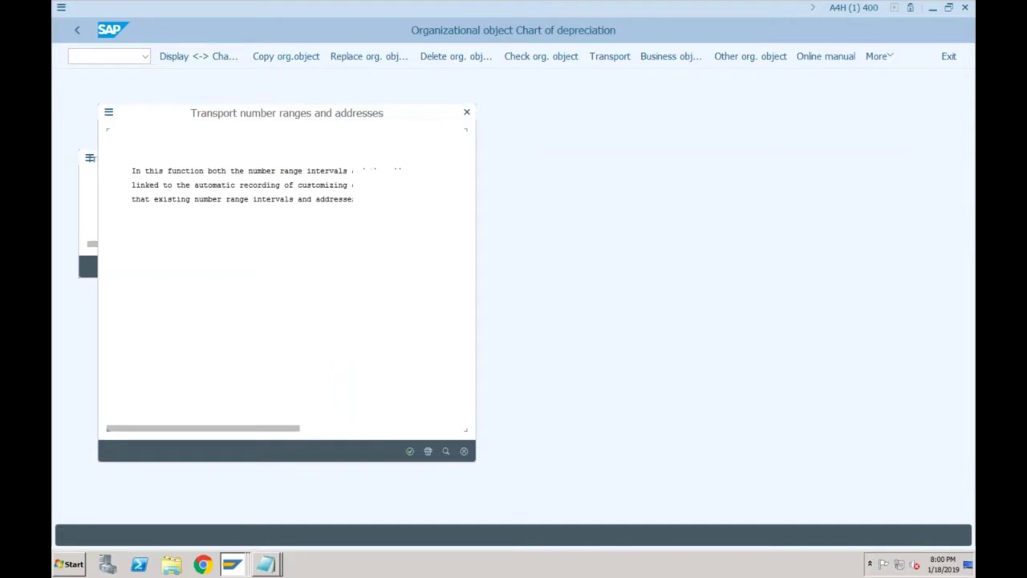
Step: Agree to transport the number ranges and record the 0IN-to-SF01 copy on the customizing request
key(Return)
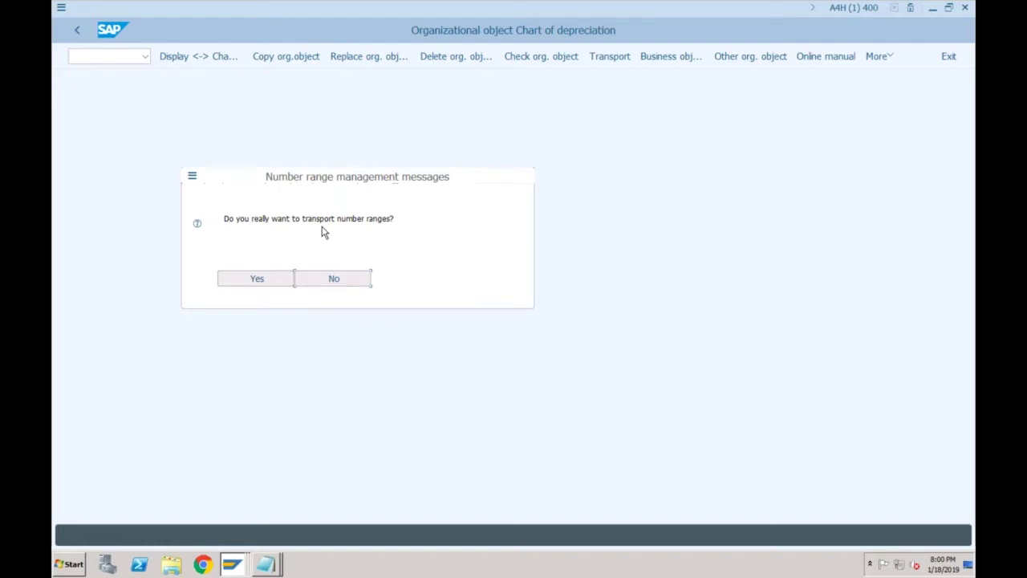
click(253, 280)
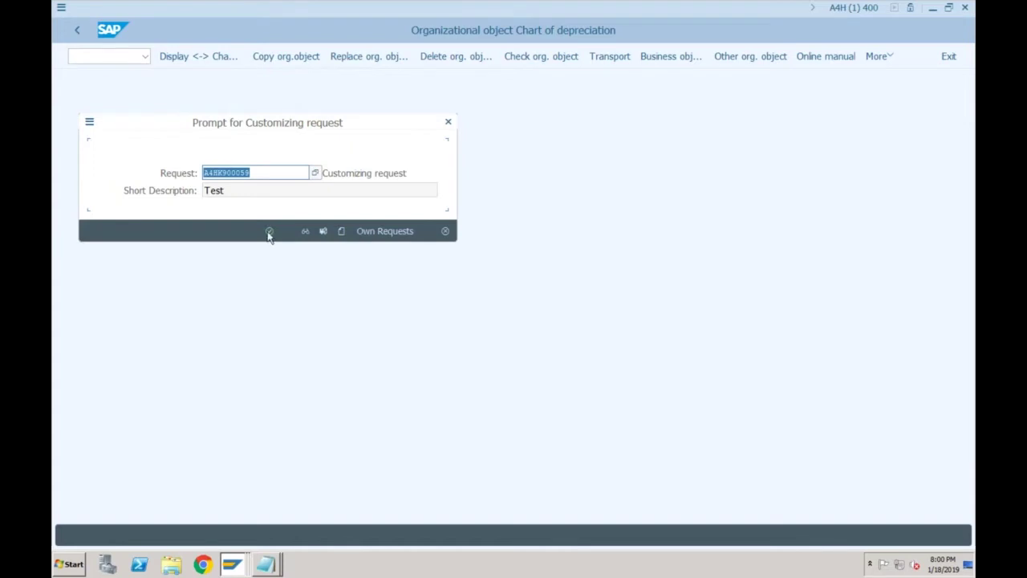
click(268, 232)
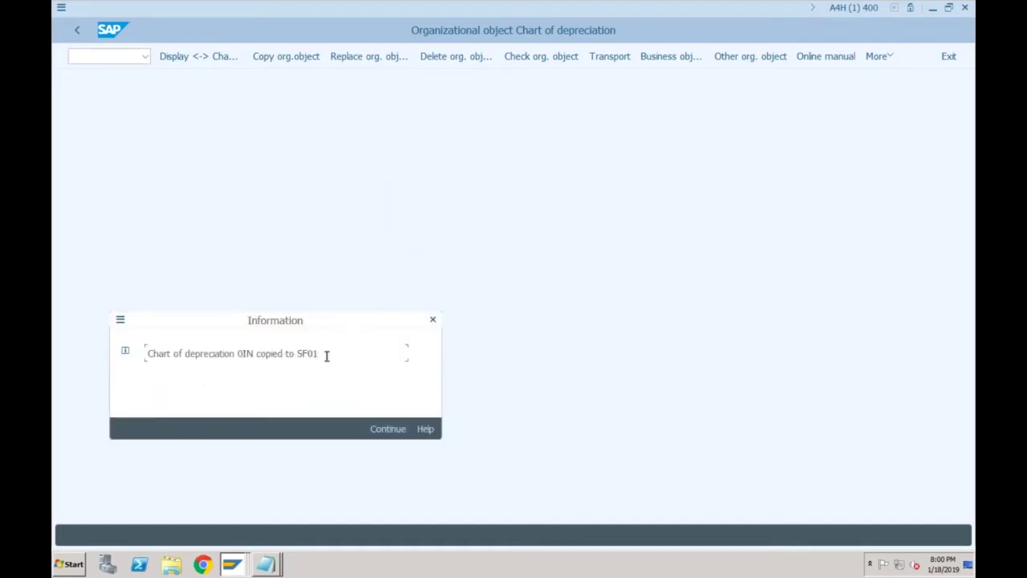
Step: Acknowledge the 0IN-to-SF01 copy message and return to the chart activity list
click(387, 430)
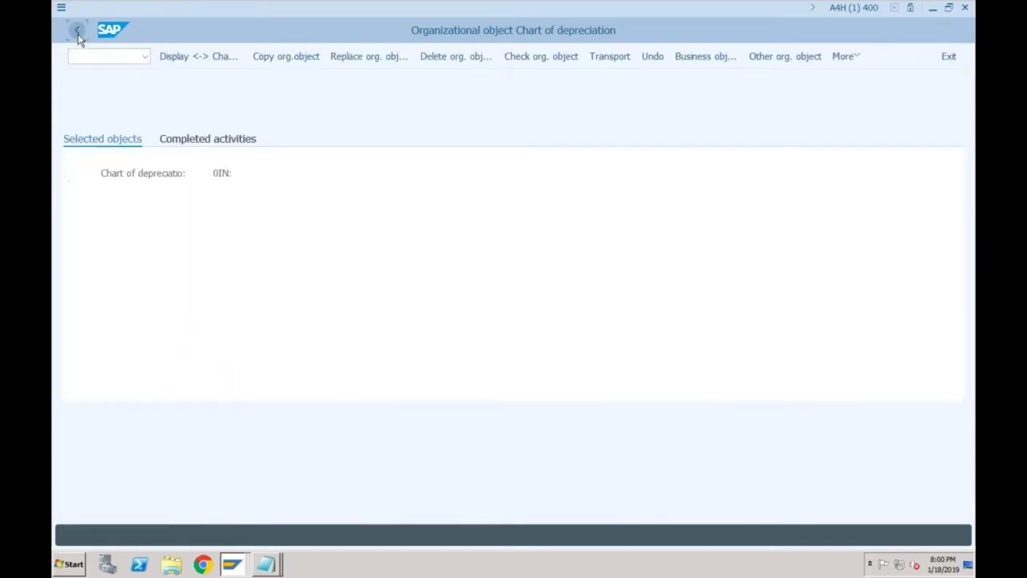
click(78, 33)
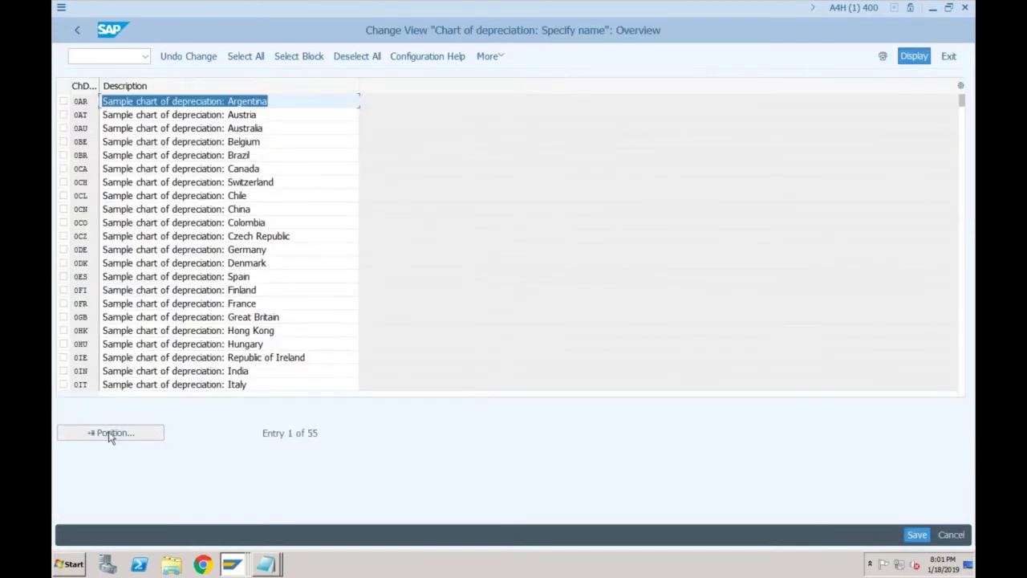
Step: Rename chart SF01 to 'COD for SF01' and save it on the customizing request
click(108, 433)
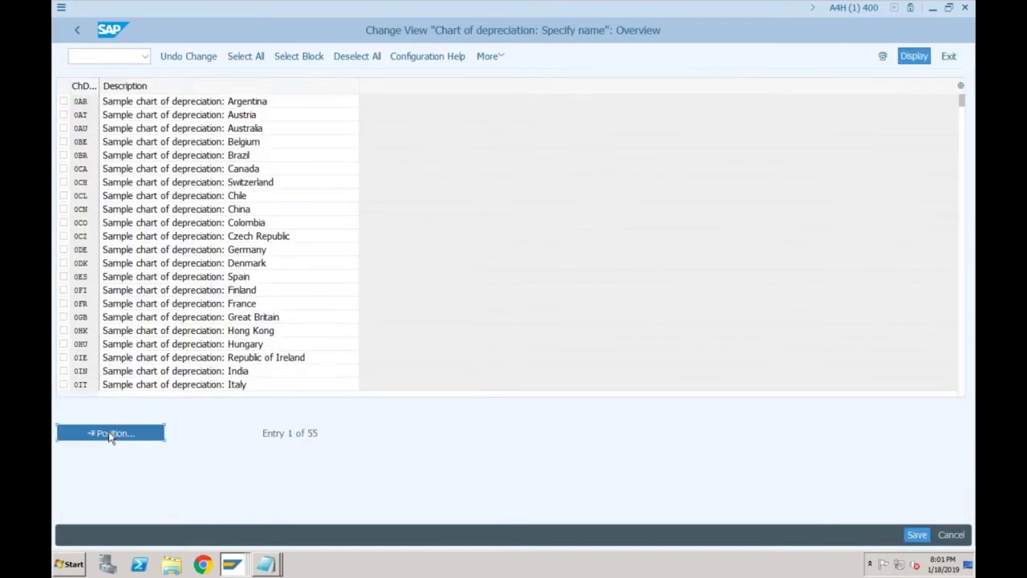
text(sf01)
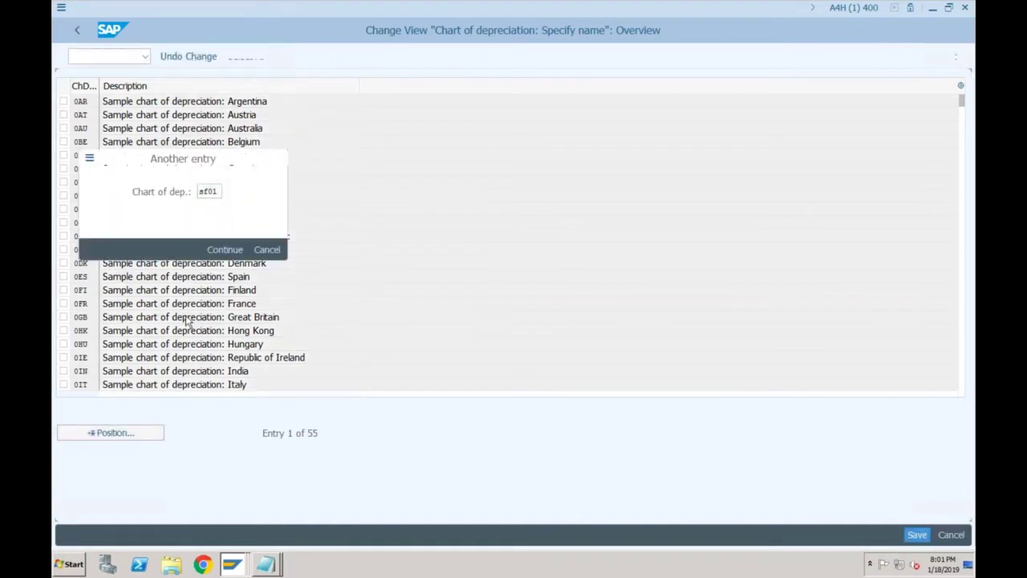
key(Return)
click(147, 101)
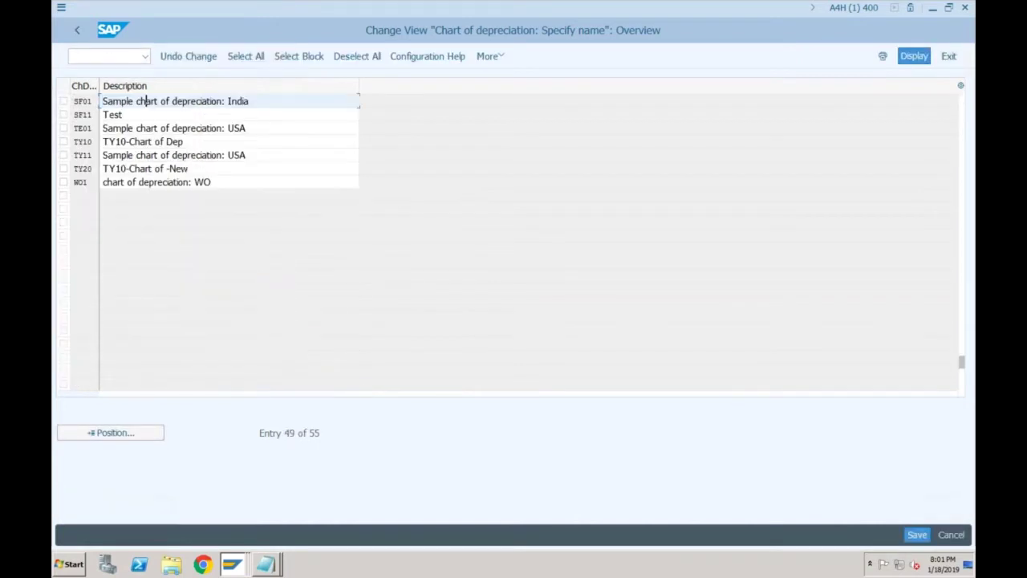
drag(249, 101, 99, 97)
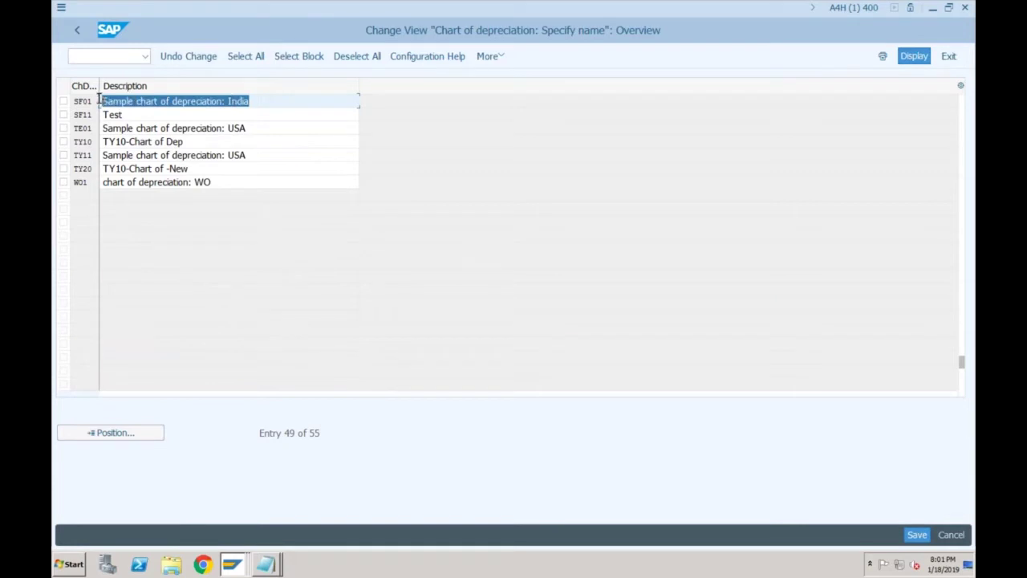
text(COD for)
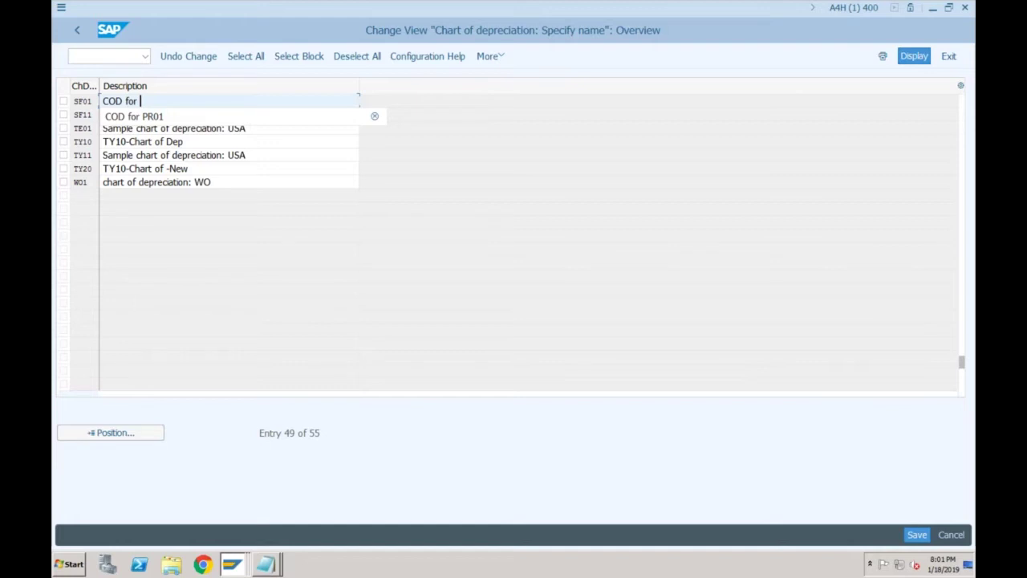
text( SF01)
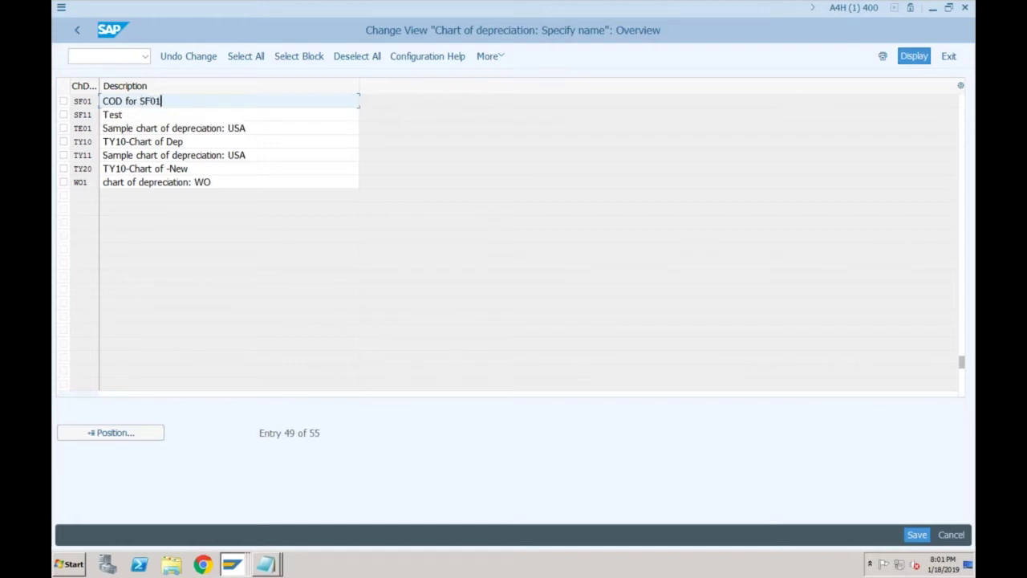
key(Return)
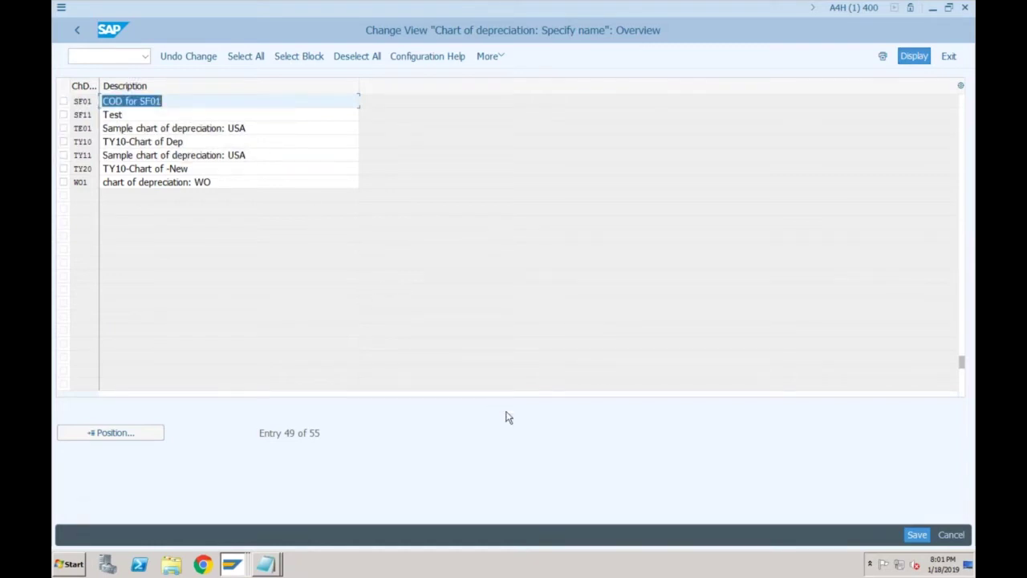
click(915, 534)
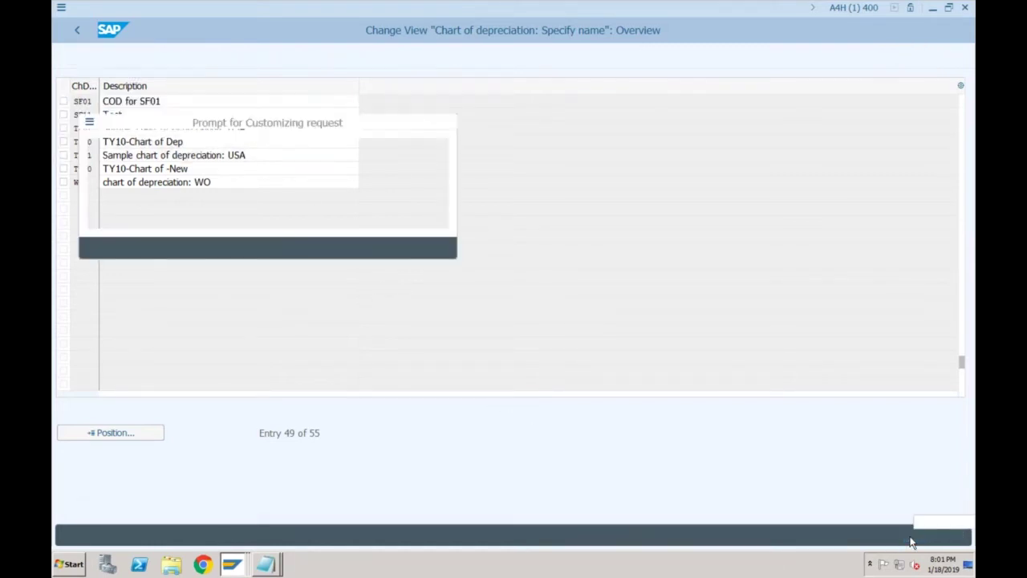
click(270, 249)
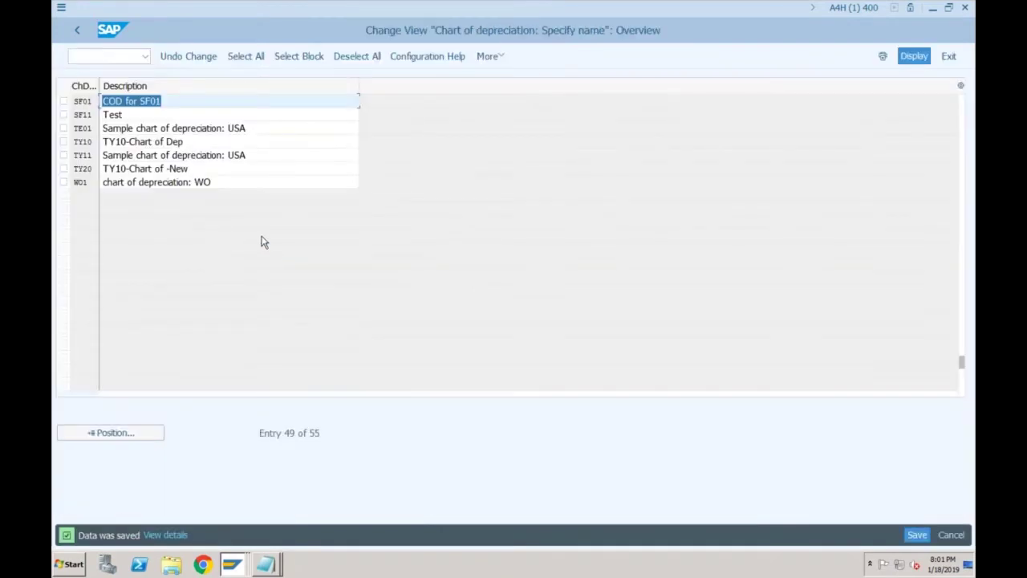
click(77, 31)
double_click(151, 178)
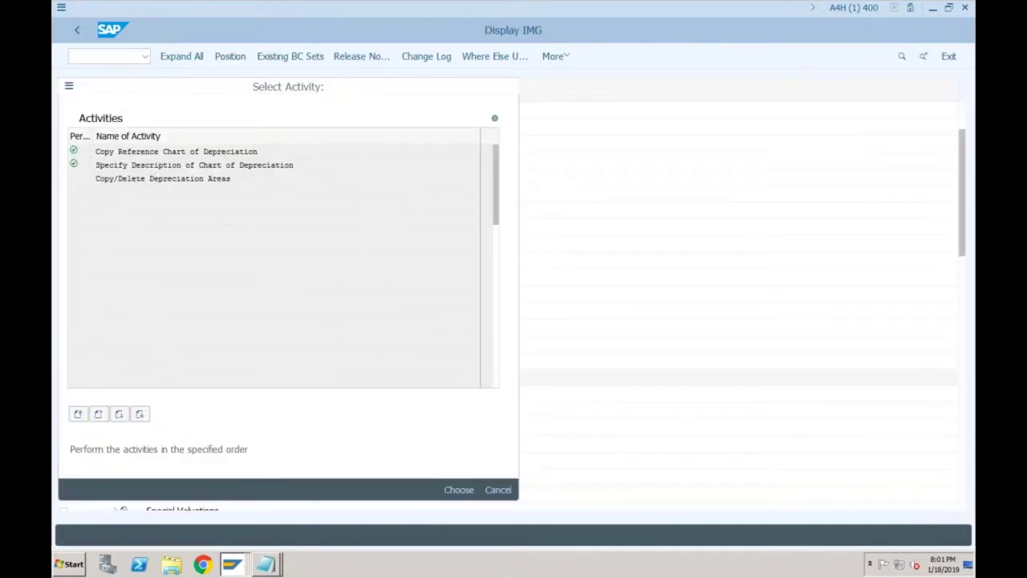
Step: Open chart SF01's depreciation areas and review the names of areas 15 through 30
click(185, 248)
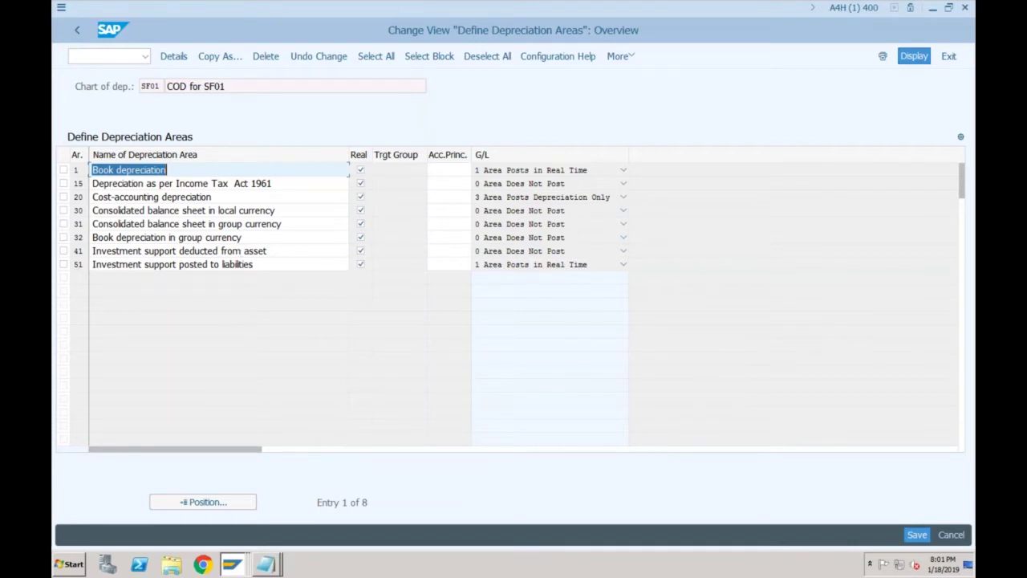
click(225, 183)
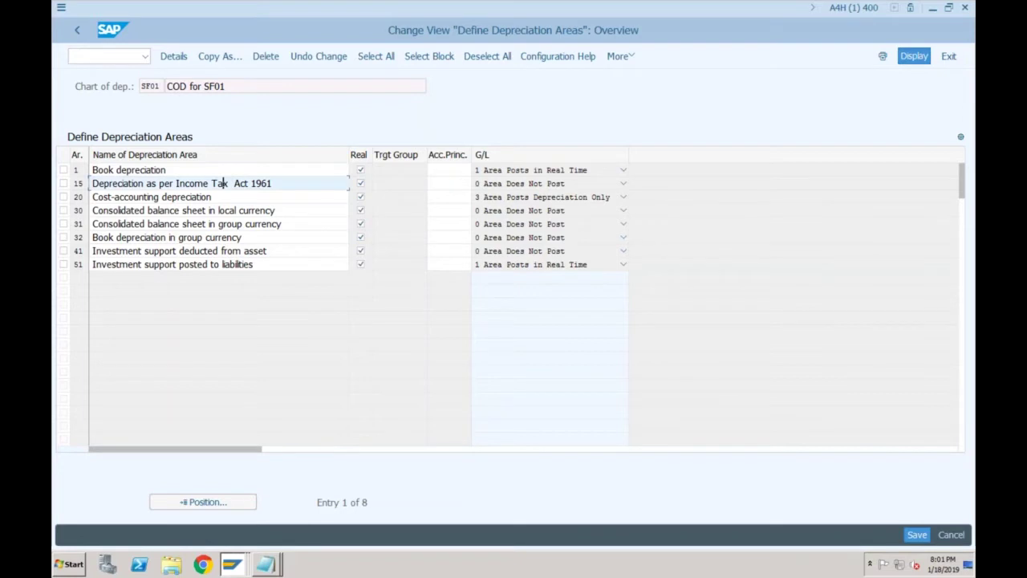
key(Down)
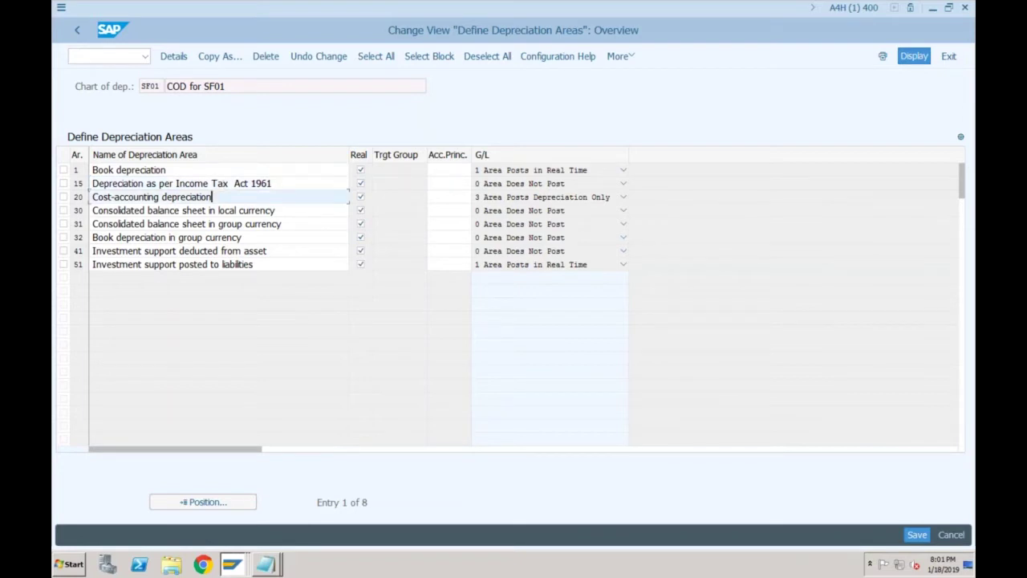
click(180, 211)
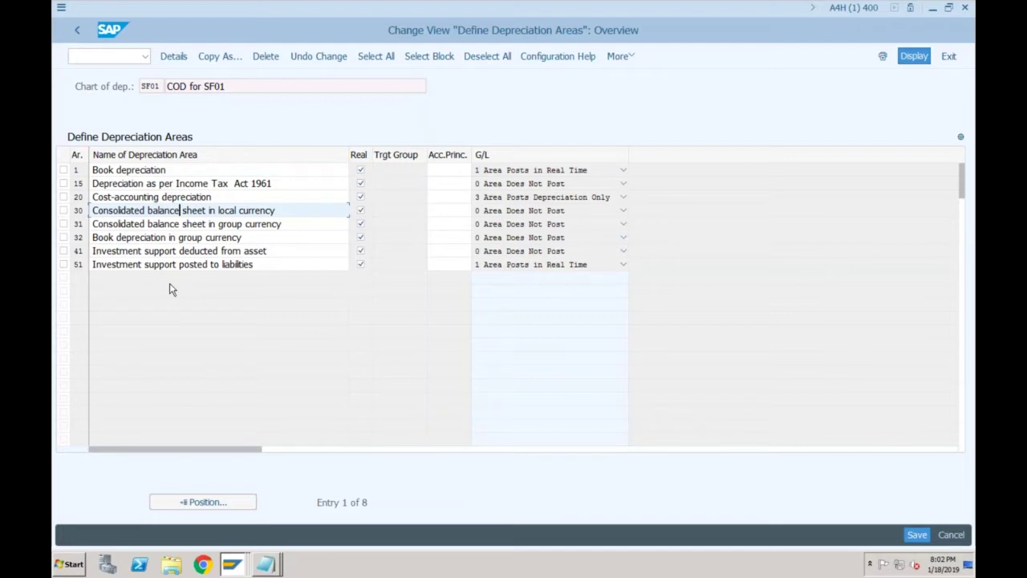
Step: Tick the selectors of depreciation areas 15, 20, 30, 31, 32, 41 and 51
click(64, 183)
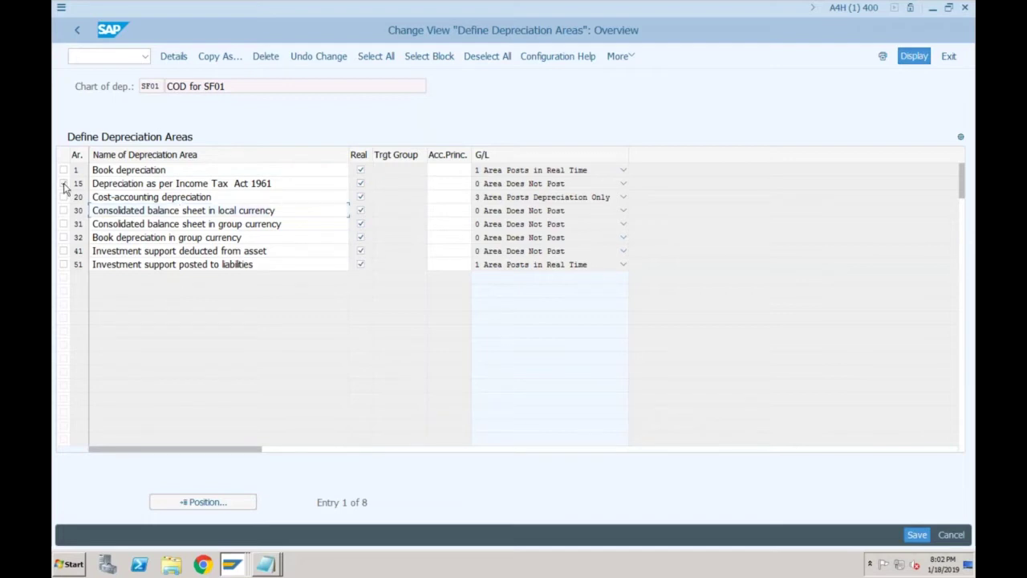
click(64, 196)
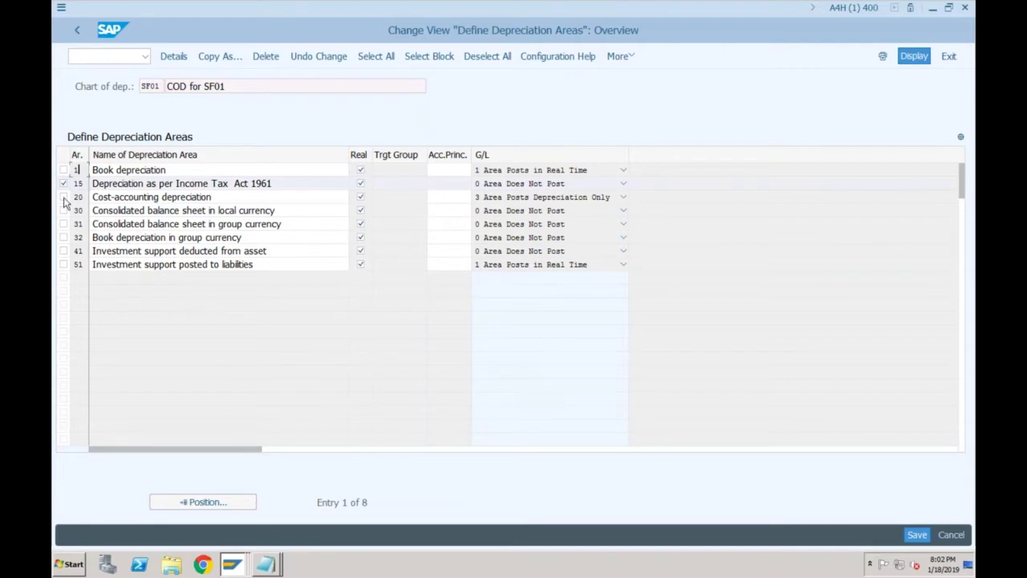
click(65, 210)
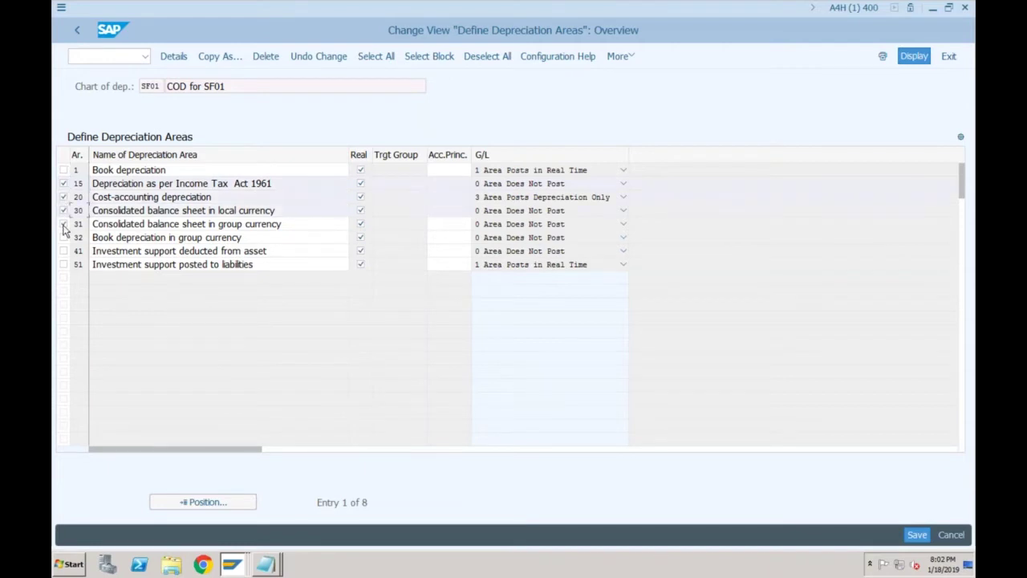
click(64, 223)
click(65, 238)
click(65, 251)
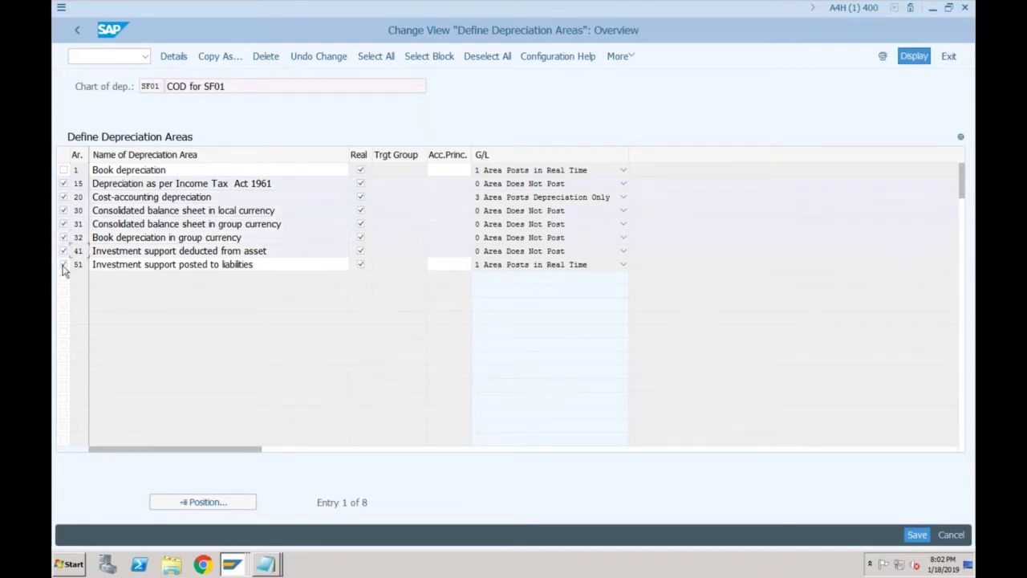
click(64, 264)
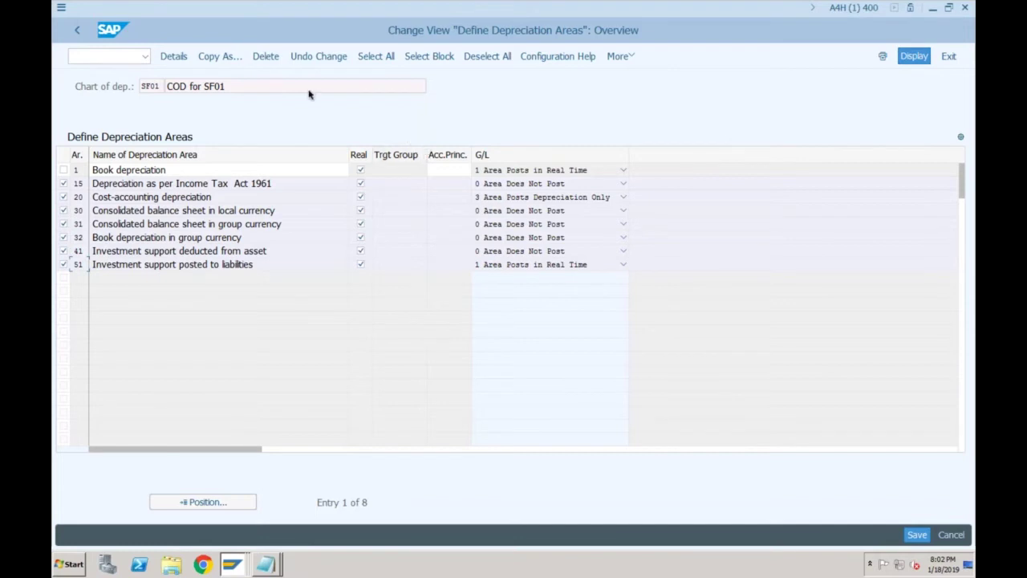
Step: Delete the seven marked areas so SF01 keeps only area 1 Book depreciation
click(266, 56)
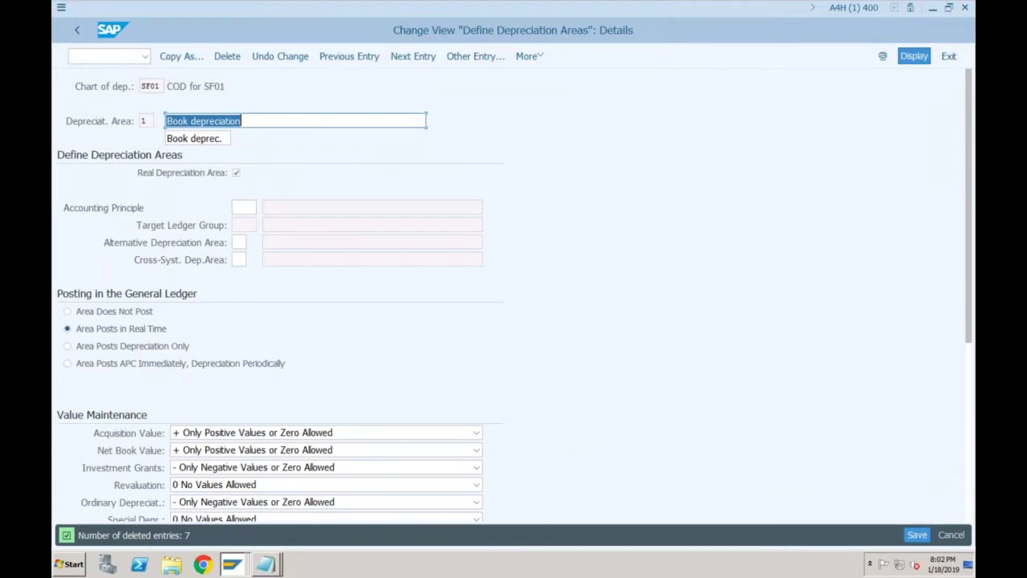
click(145, 125)
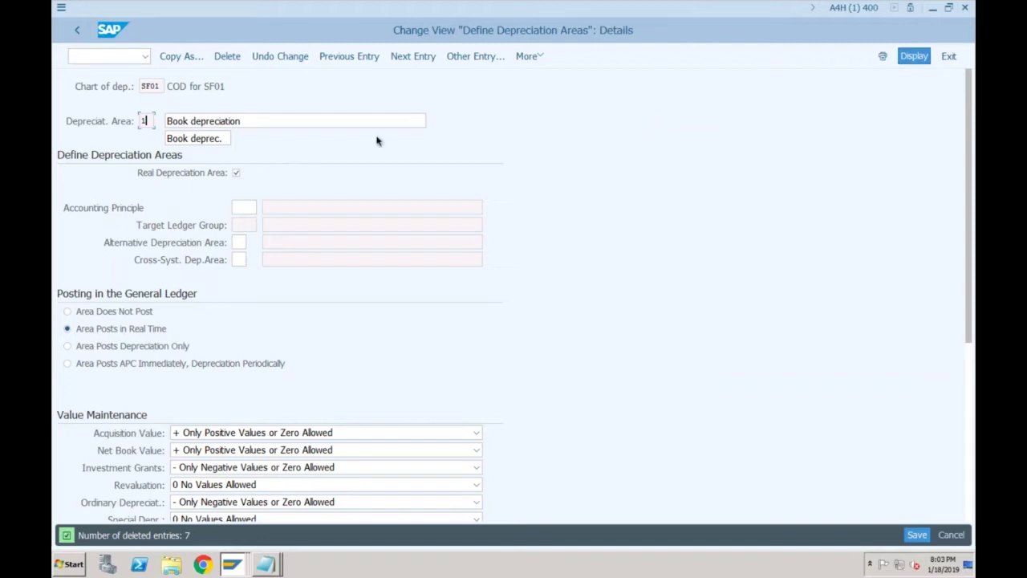
click(276, 123)
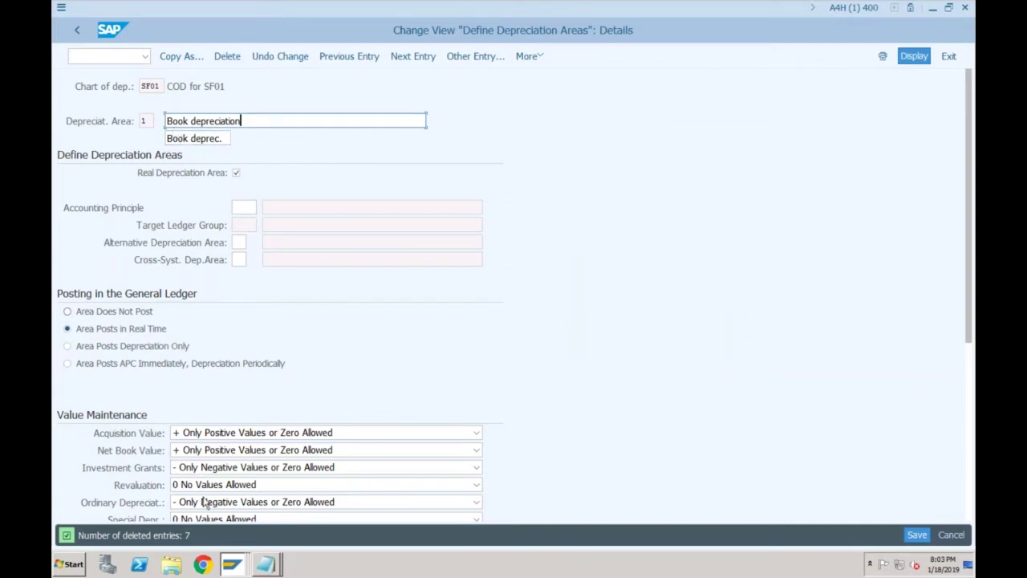
click(232, 565)
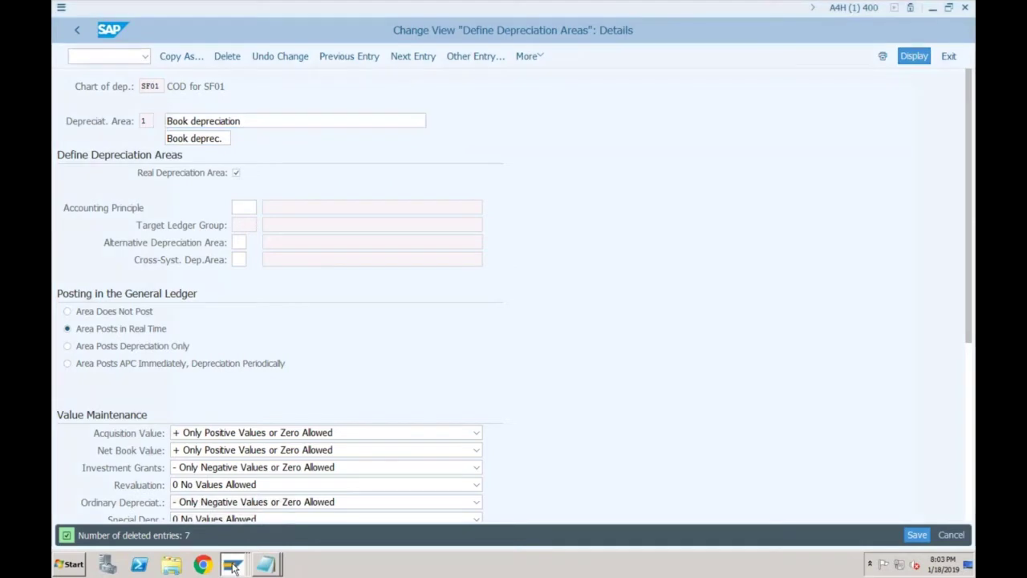
click(233, 566)
Step: In the EH6 guide, run Copy Reference Chart of Depreciation under Asset Accounting > Organizational Structures
click(222, 536)
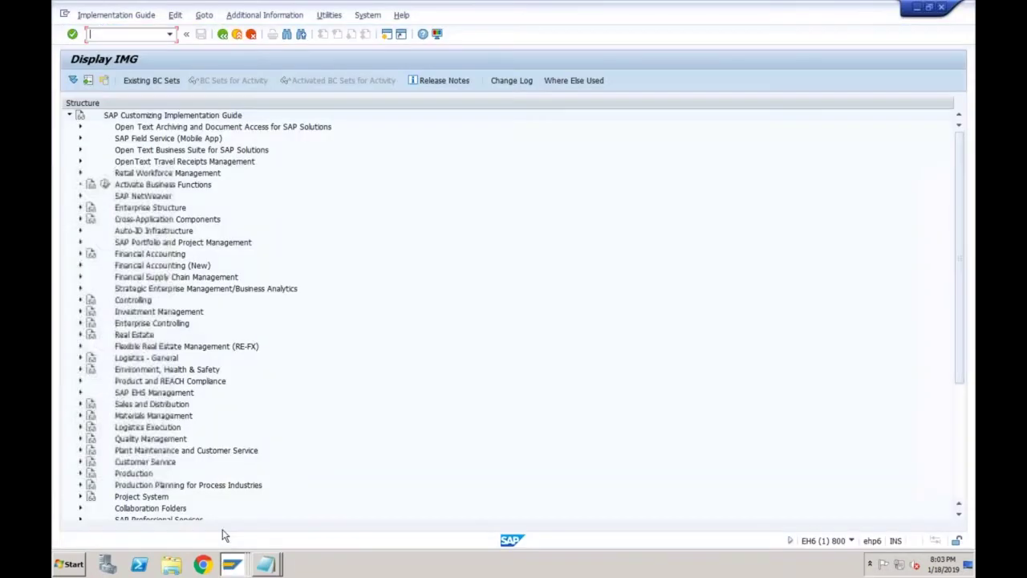
click(79, 266)
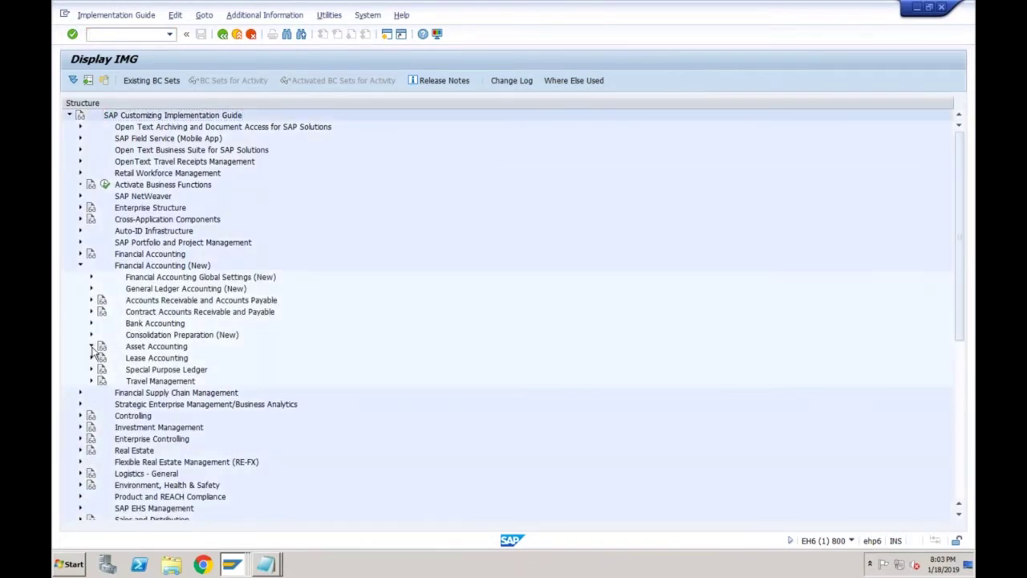
click(91, 346)
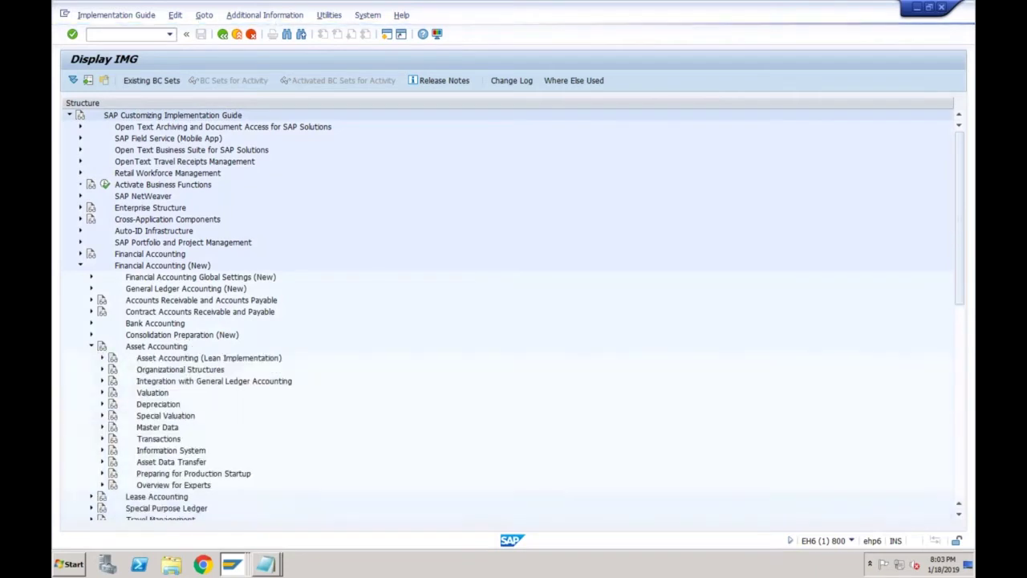
click(102, 370)
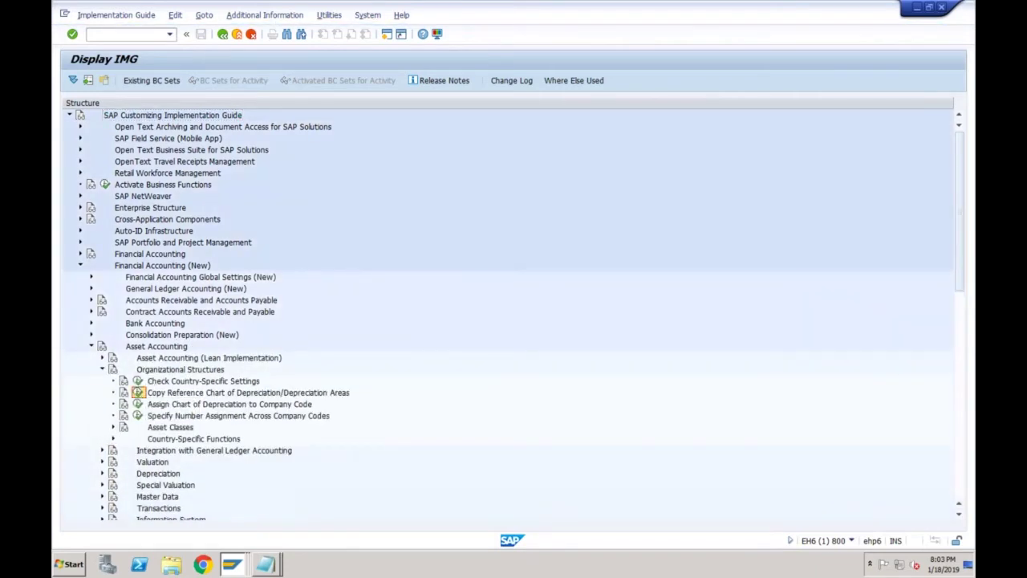
click(138, 393)
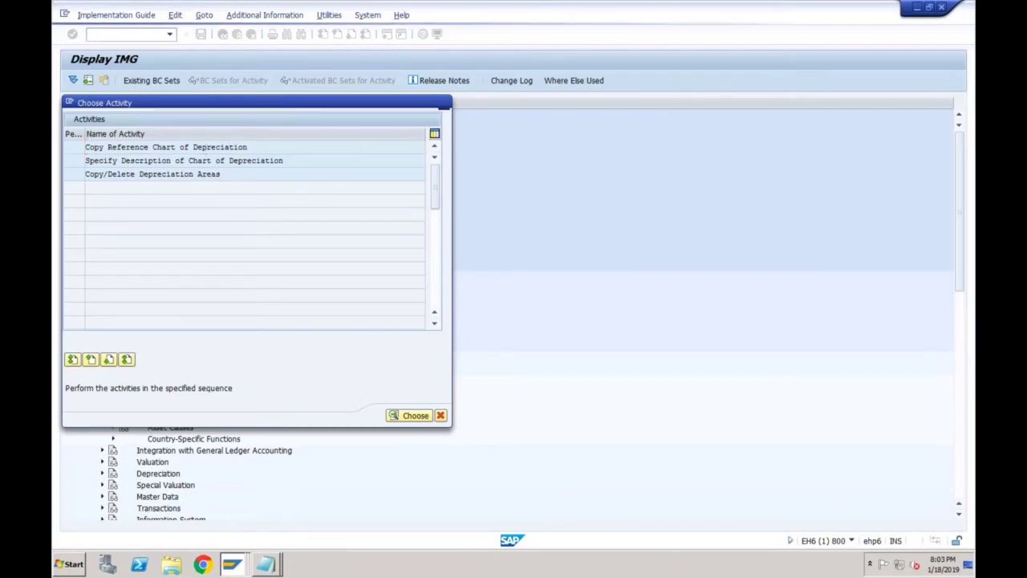
key(Return)
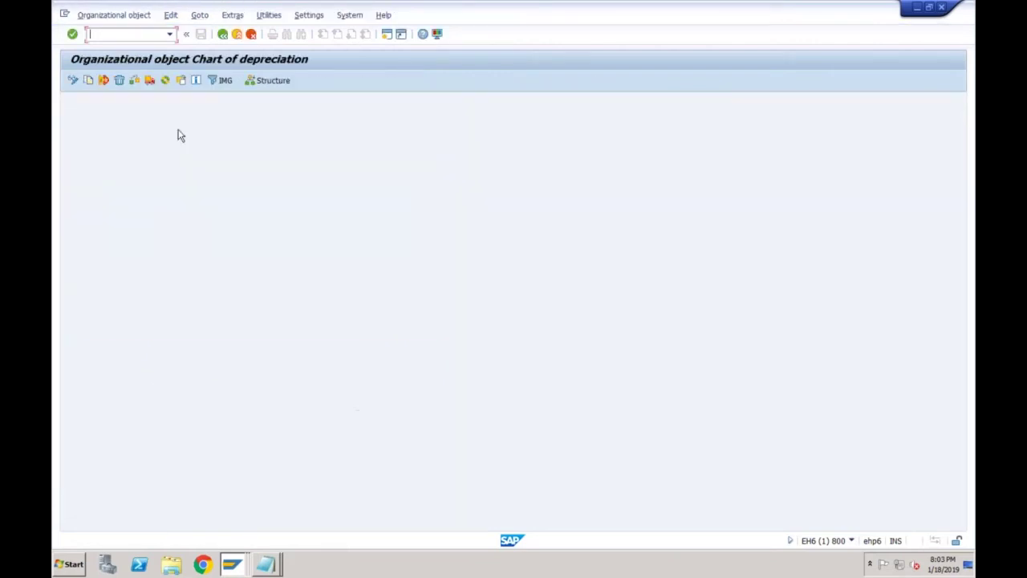
Step: Copy India sample chart 1IN to new chart SF01
click(88, 80)
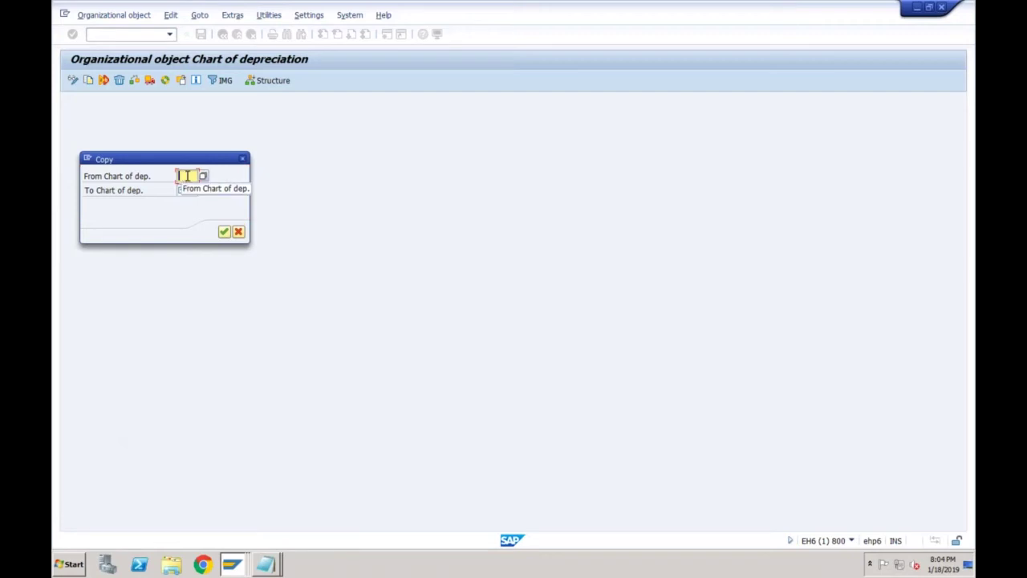
key(F4)
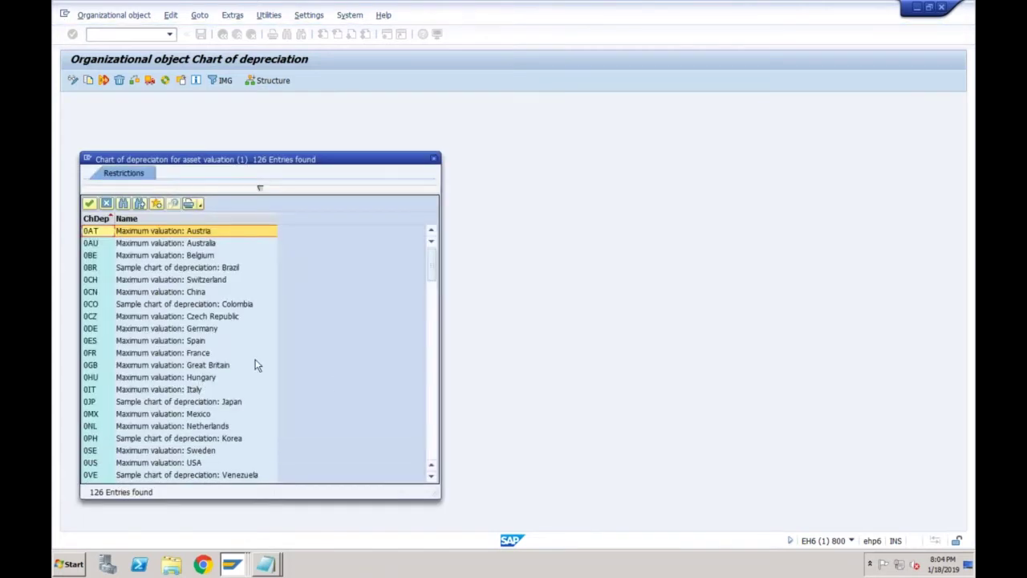
click(431, 343)
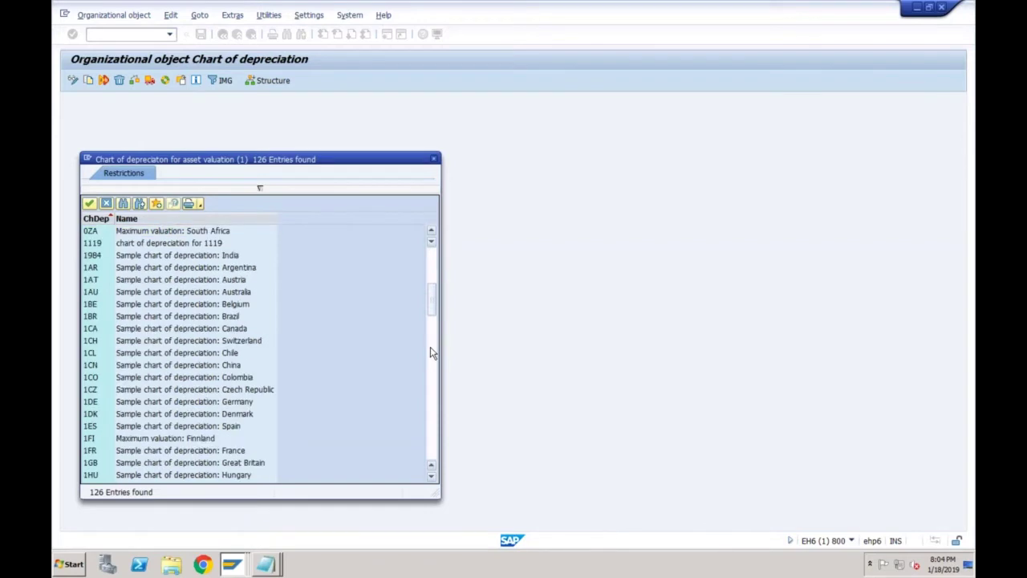
click(431, 353)
click(190, 233)
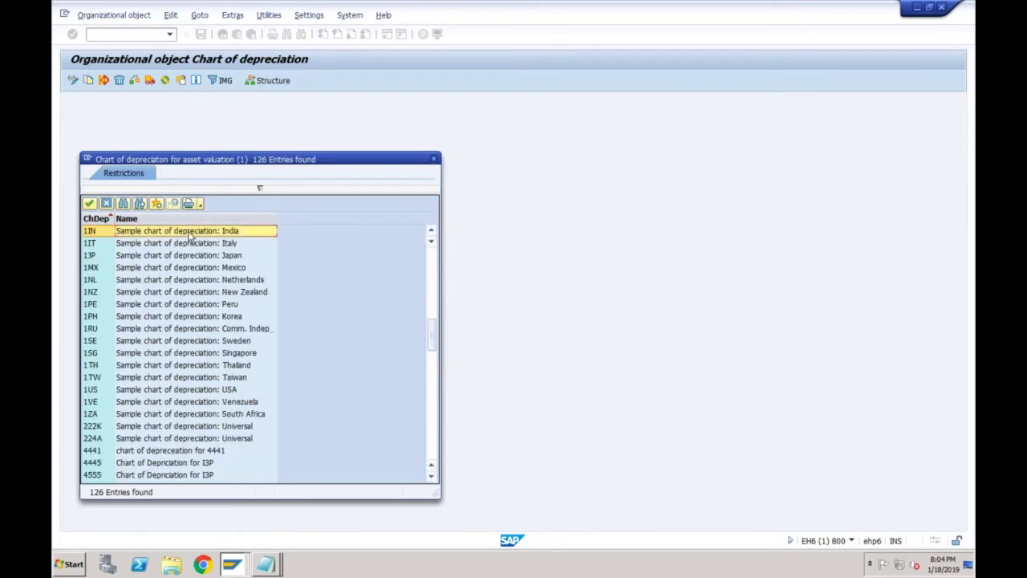
double_click(190, 233)
click(190, 190)
text(s)
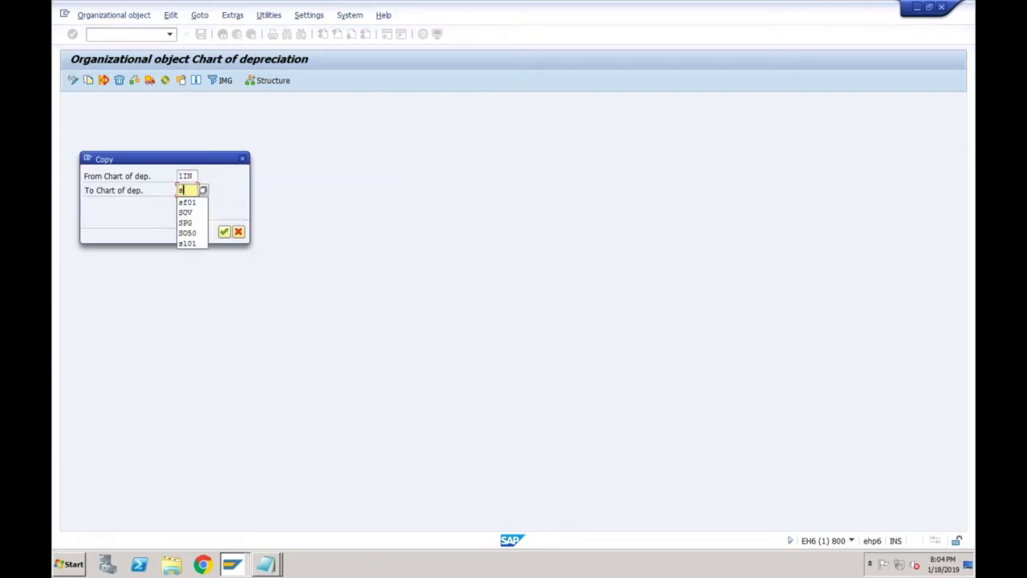
text(f01)
key(Return)
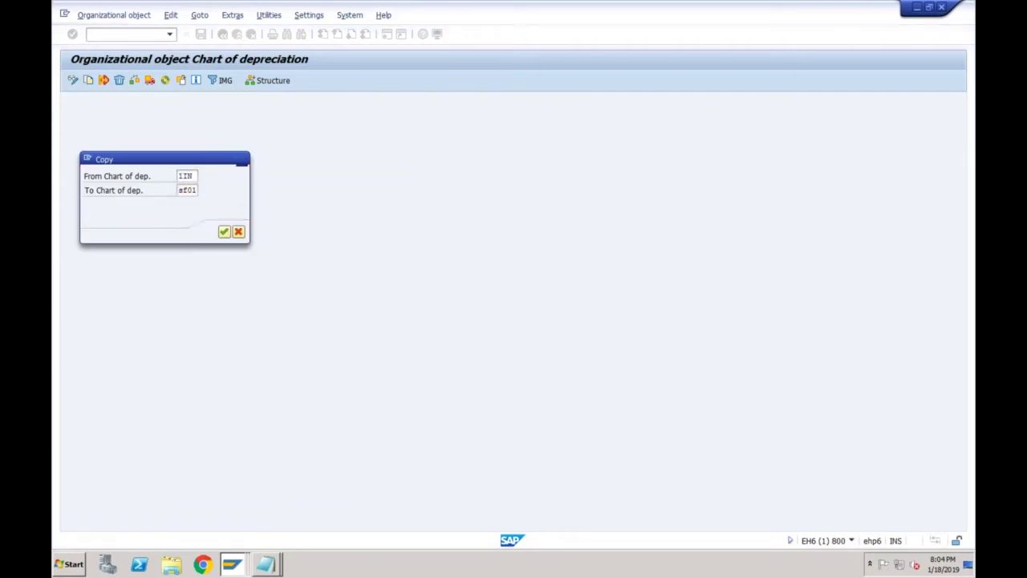
click(225, 232)
Step: Agree to transport the number ranges and confirm the customizing request for the copy
click(411, 388)
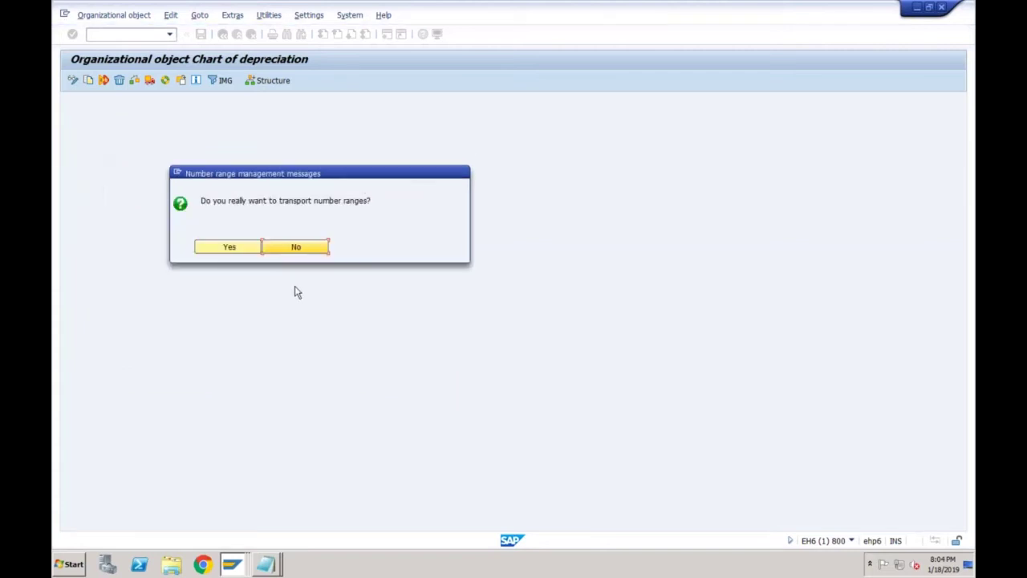
click(247, 251)
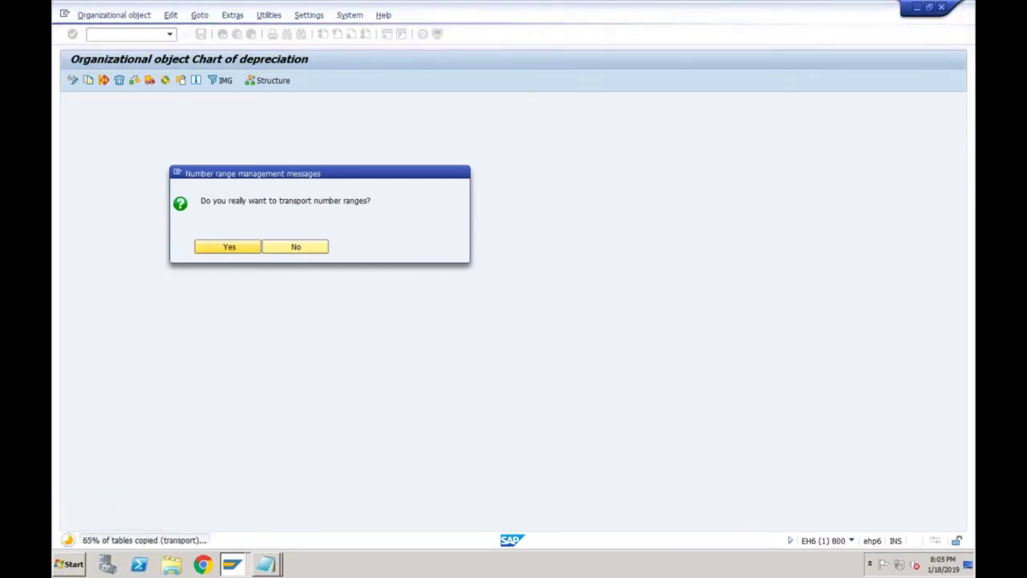
click(229, 247)
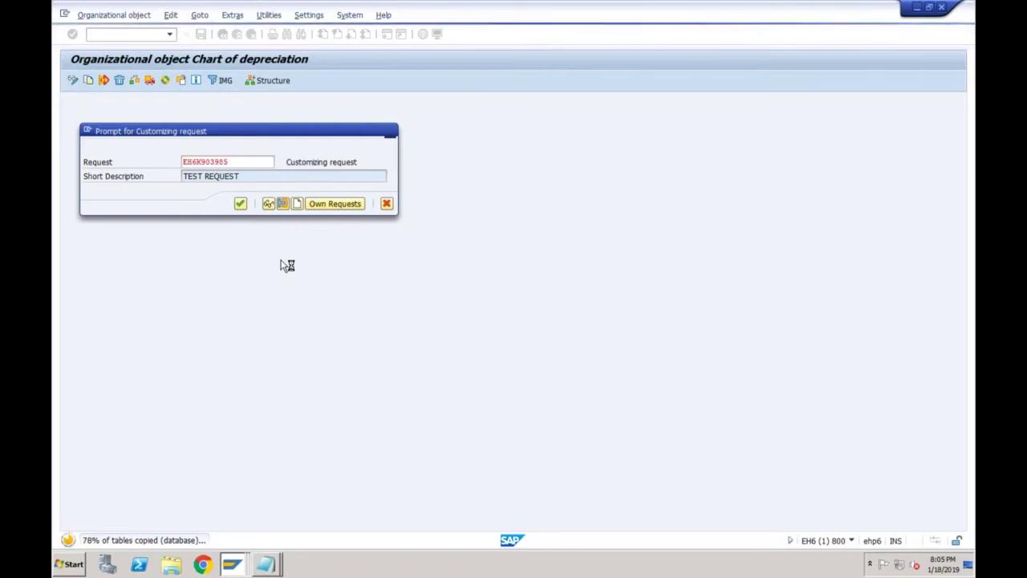
click(358, 359)
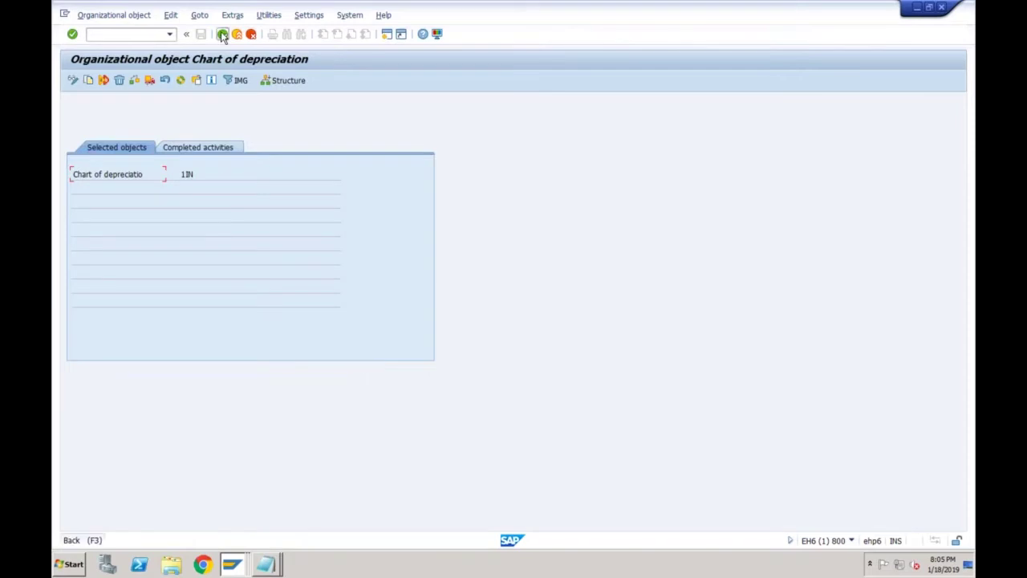
Step: Open chart SF01's depreciation areas in EH6 and delete areas 15 through 51
click(222, 34)
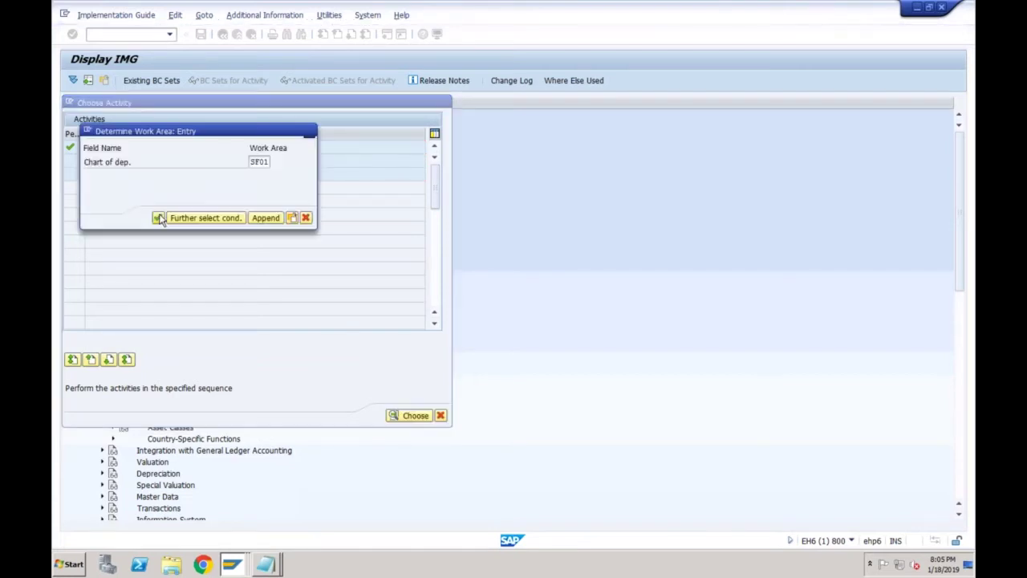
click(158, 218)
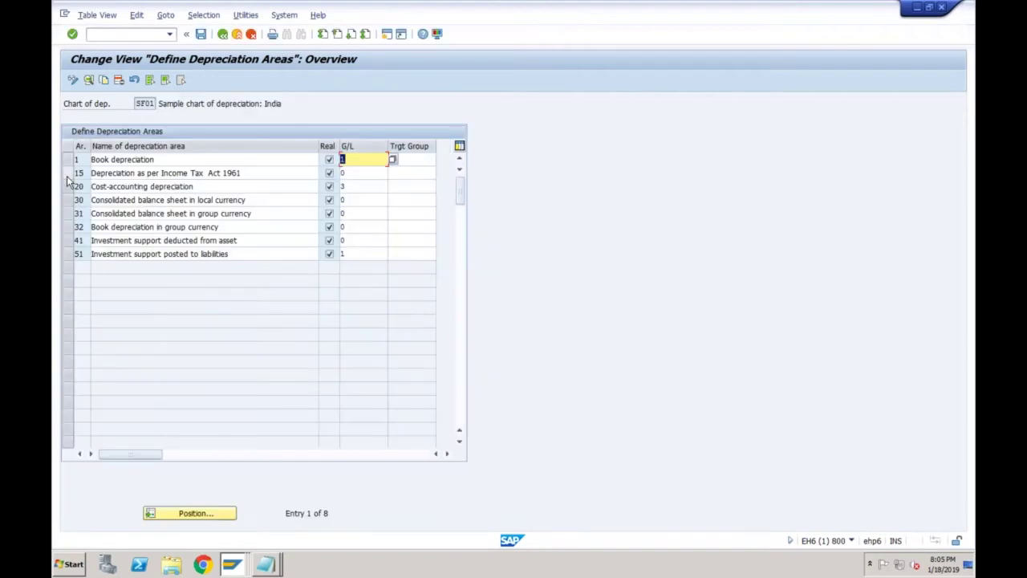
click(68, 173)
drag(70, 188, 71, 255)
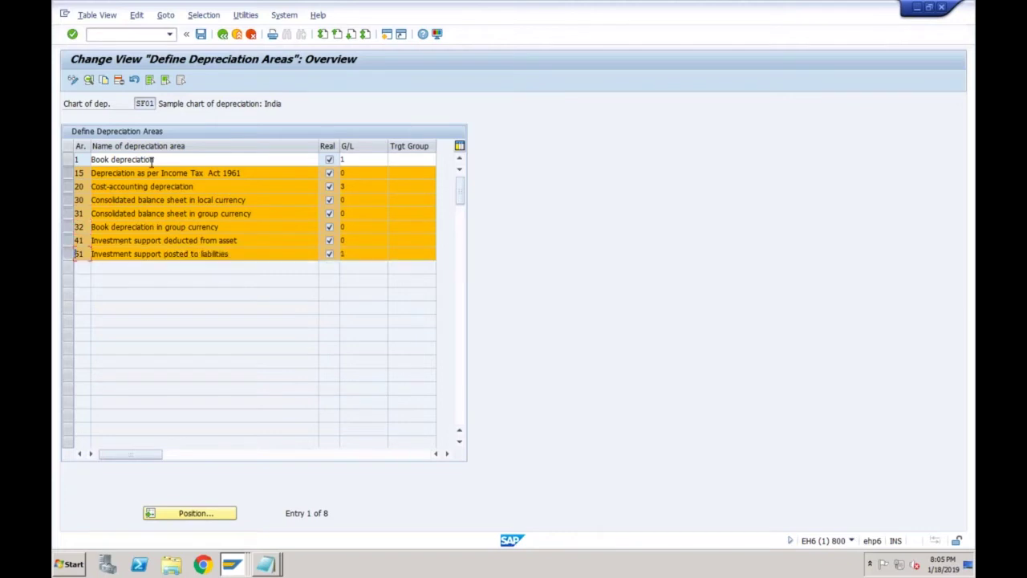
click(118, 81)
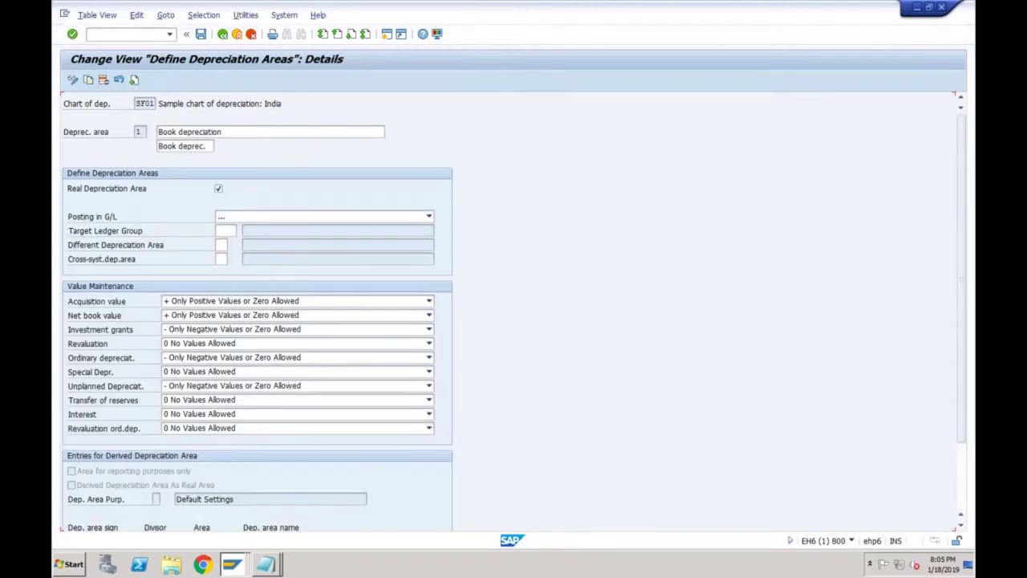
Step: Save the area deletions, clearing the messages and confirming the customizing request
click(201, 34)
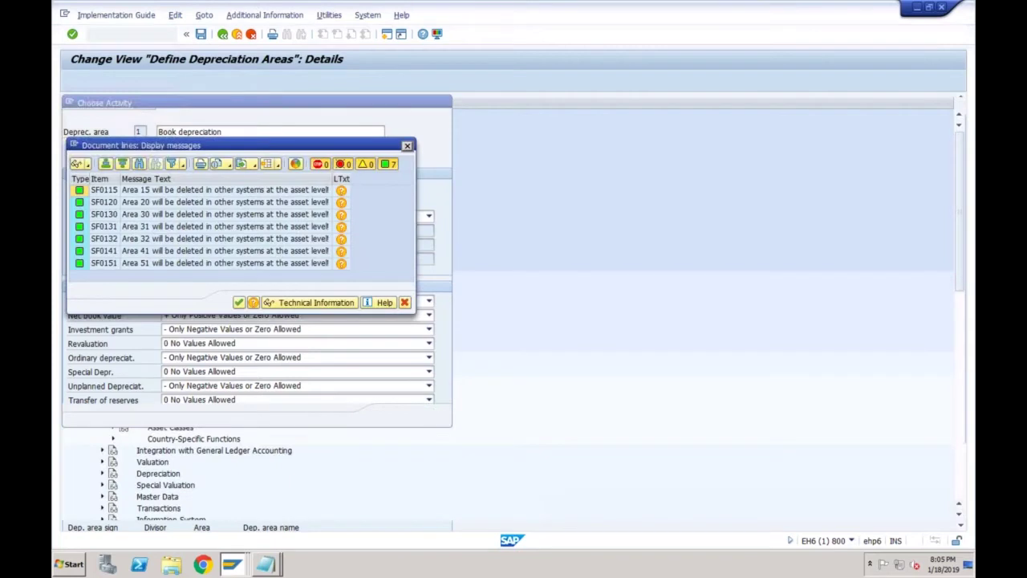
click(239, 302)
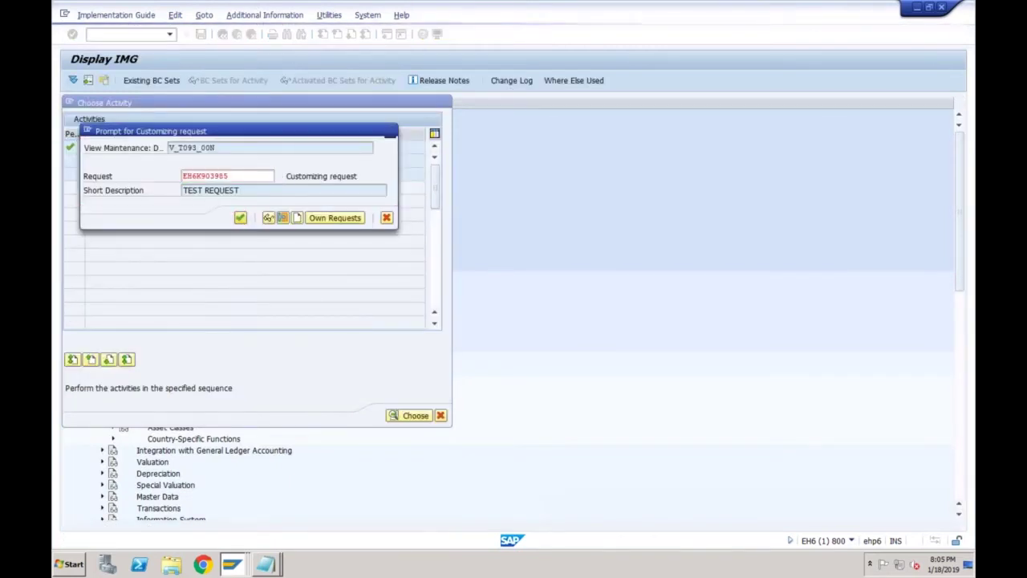
key(Return)
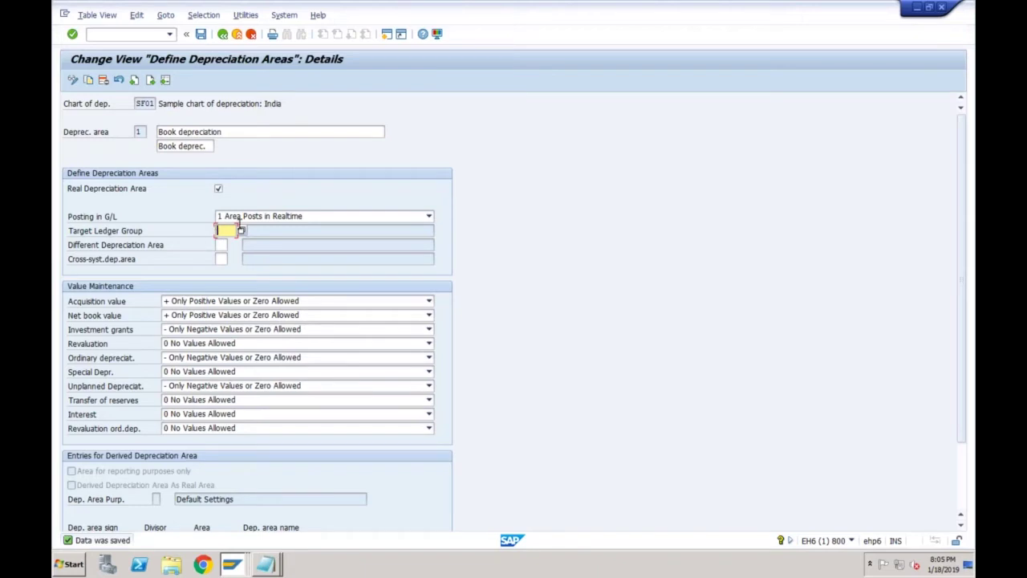
click(231, 566)
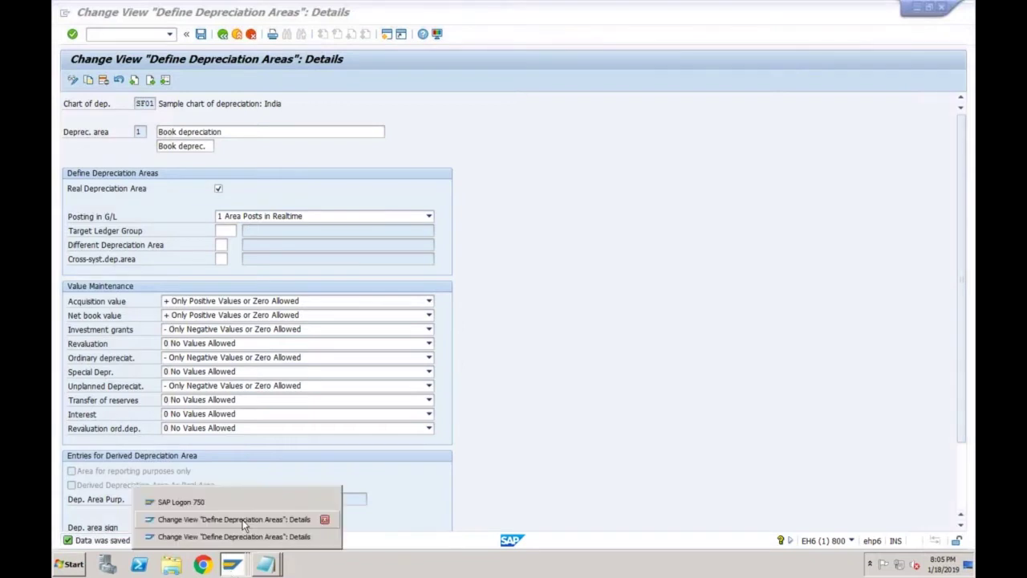
Step: Save area 1 details of SF01 in A4H and review the missing principle and ledger group messages
click(245, 521)
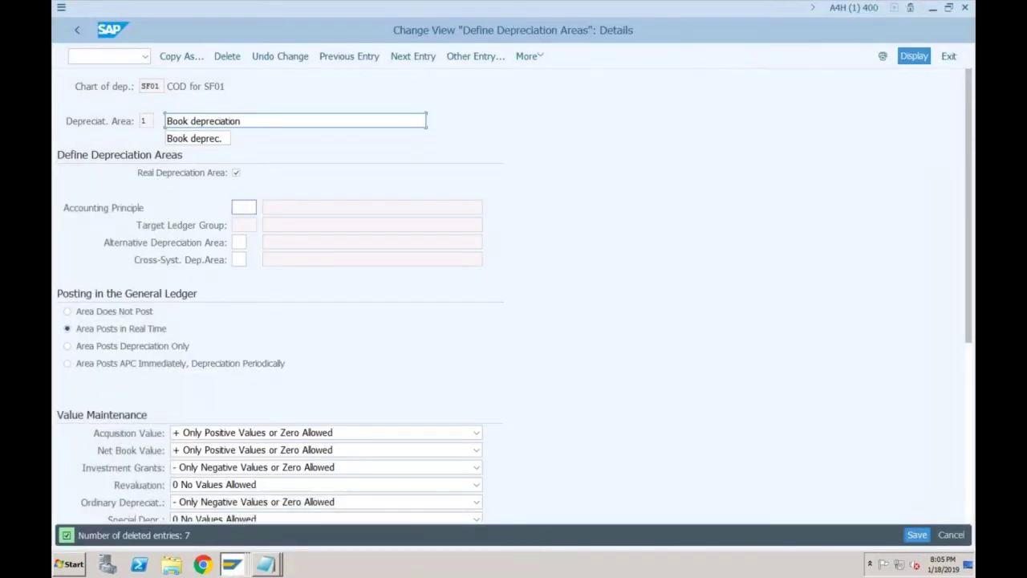
click(243, 207)
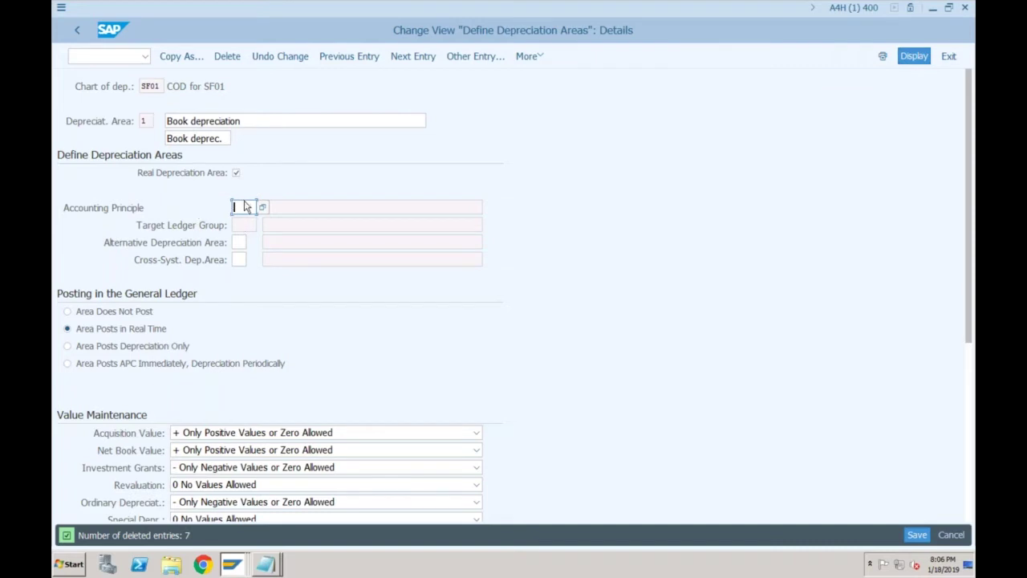
key(Tab)
click(917, 536)
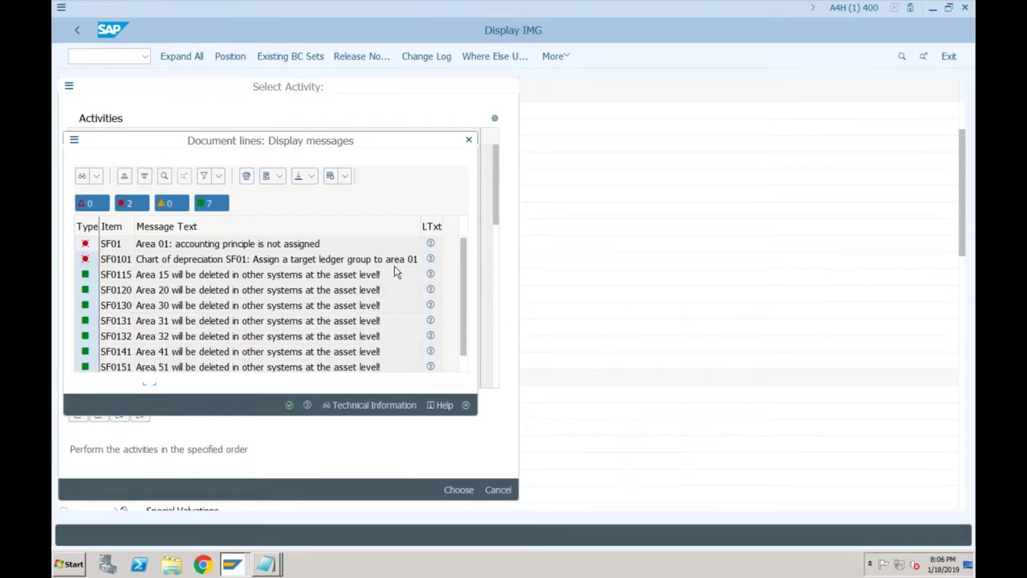
Step: Dismiss the depreciation error messages and open the details of area 1, Book depreciation
click(289, 405)
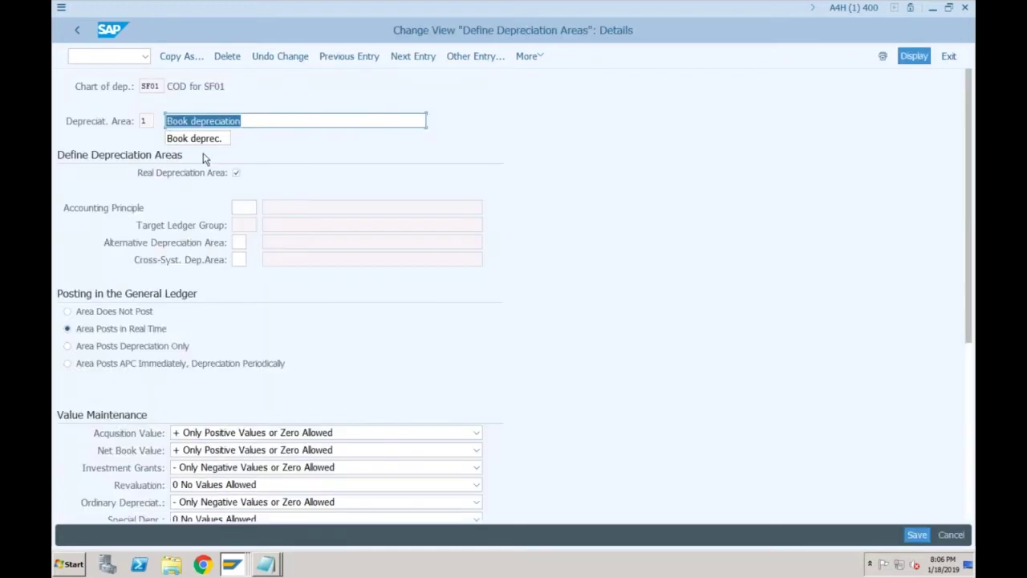
click(145, 120)
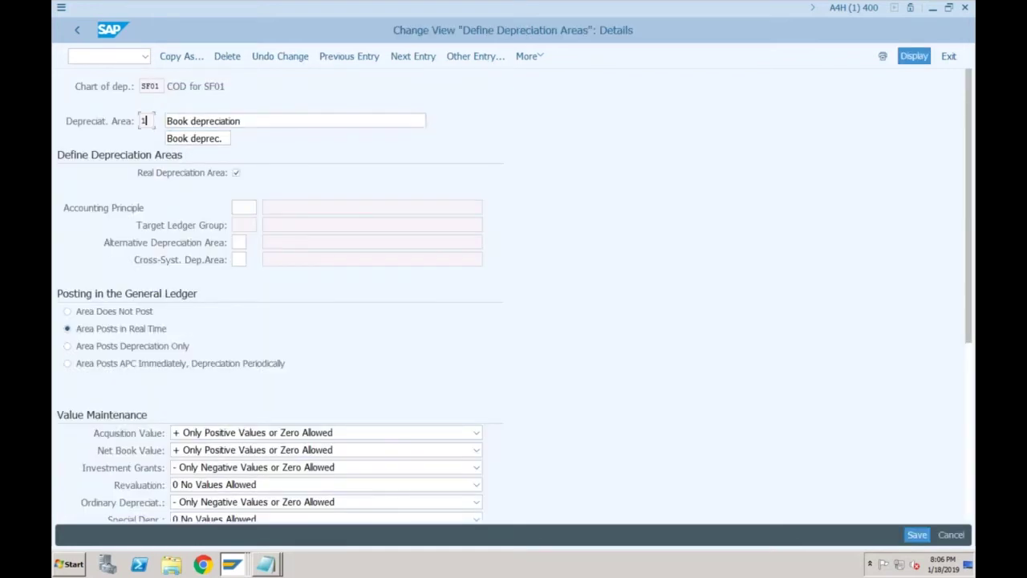
key(Tab)
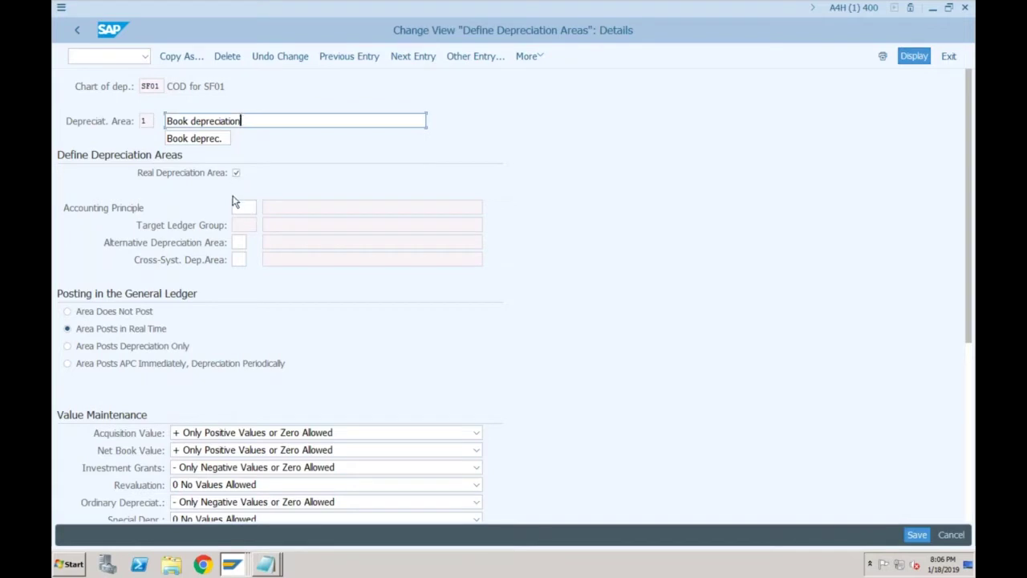
Step: Browse the accounting principle list for area 1 and close it without choosing one
click(237, 207)
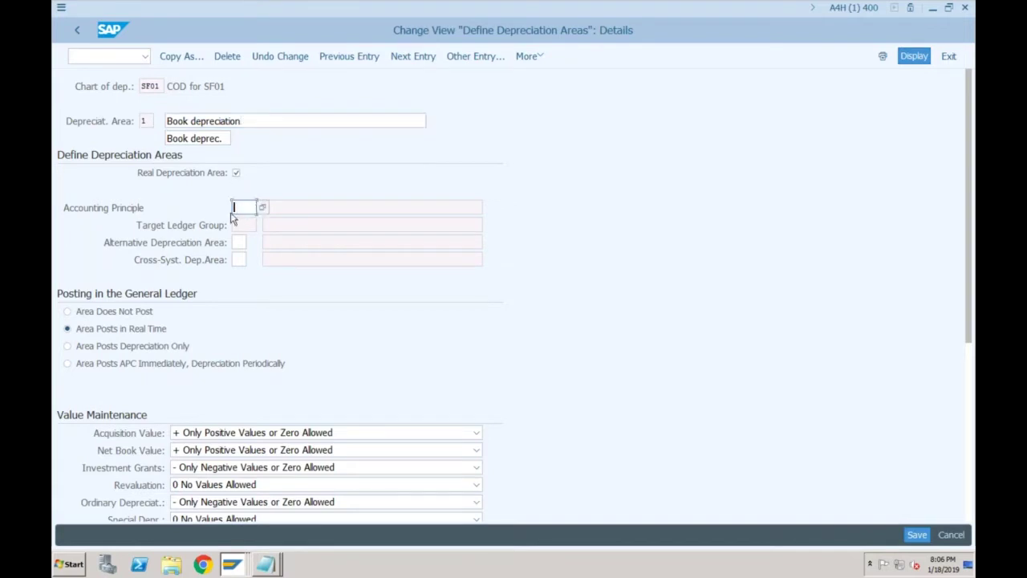
key(F4)
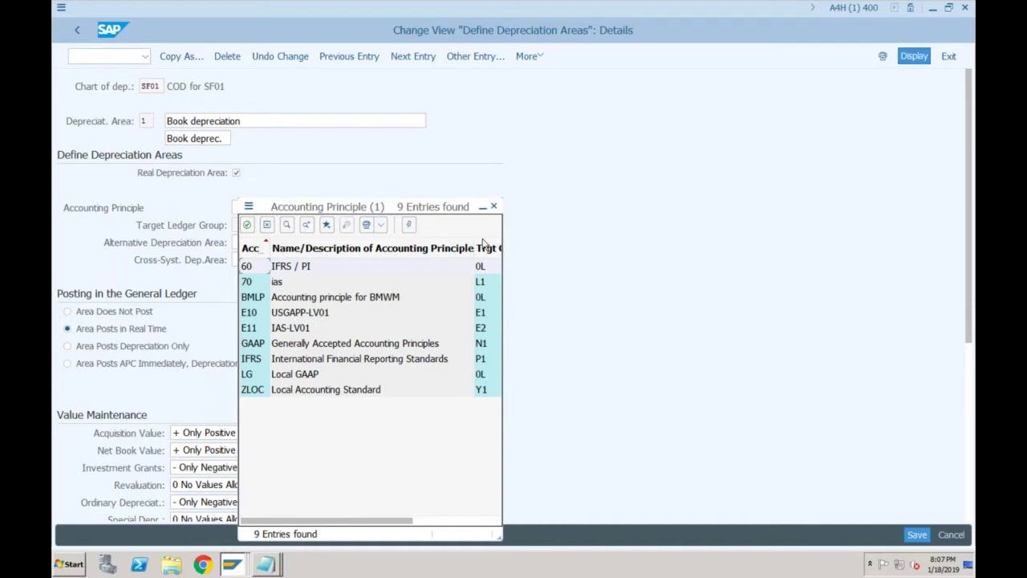
click(493, 206)
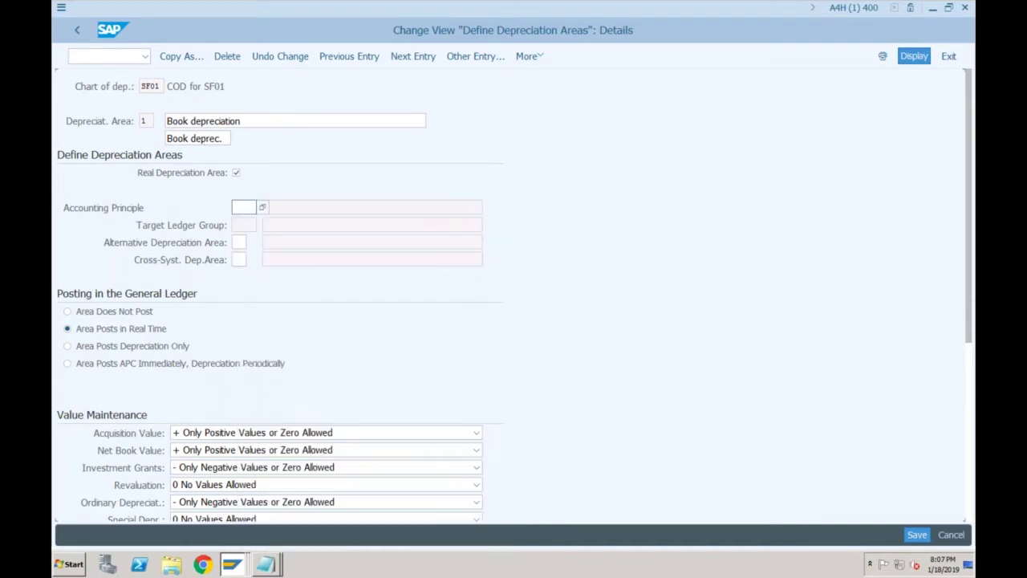
click(62, 8)
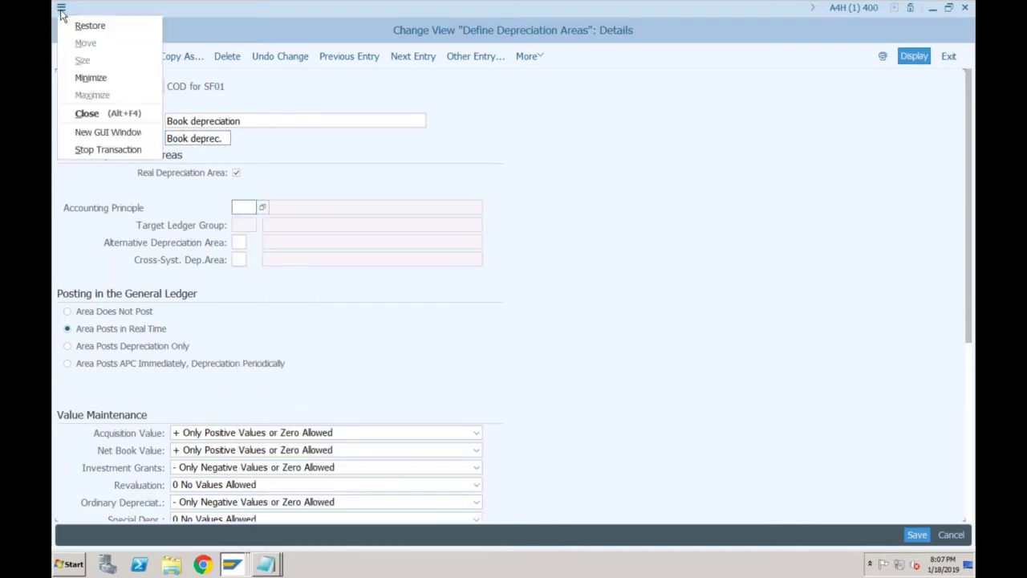
Step: In a new session, run SPRO and execute Assign Accounting Principle to Ledger Groups under Ledgers > Parallel Accounting
click(87, 135)
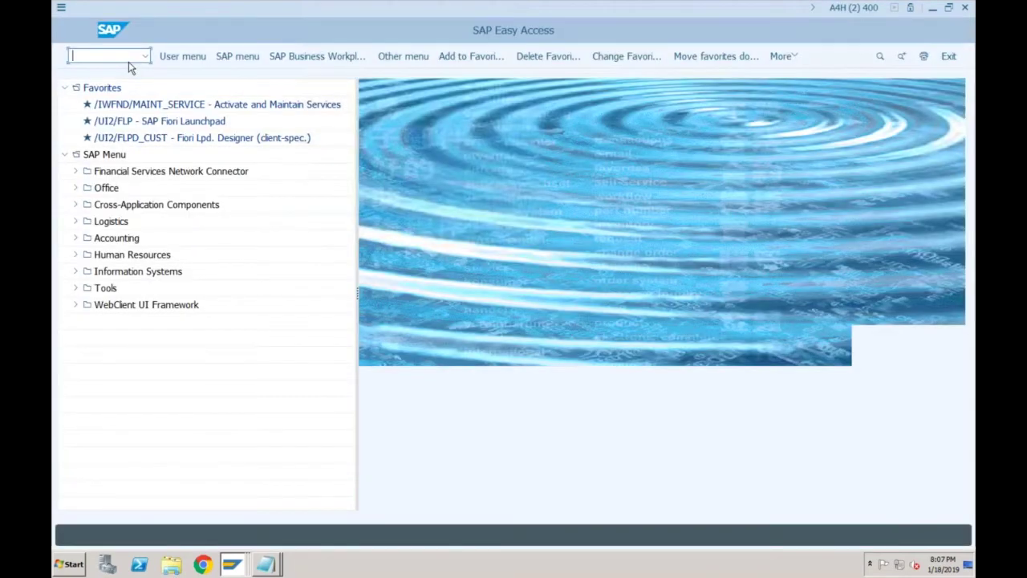
text(spro)
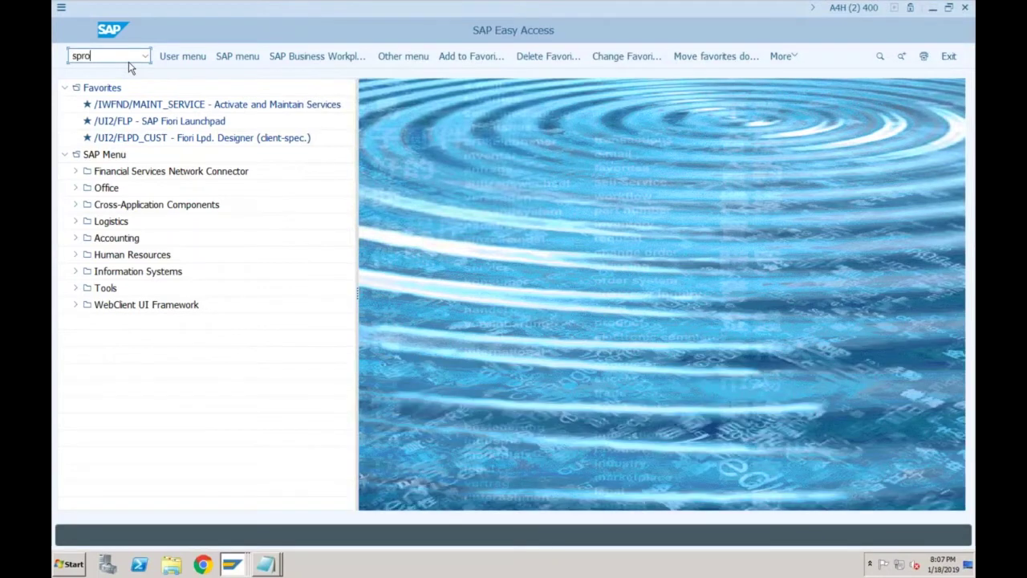
key(Return)
click(92, 245)
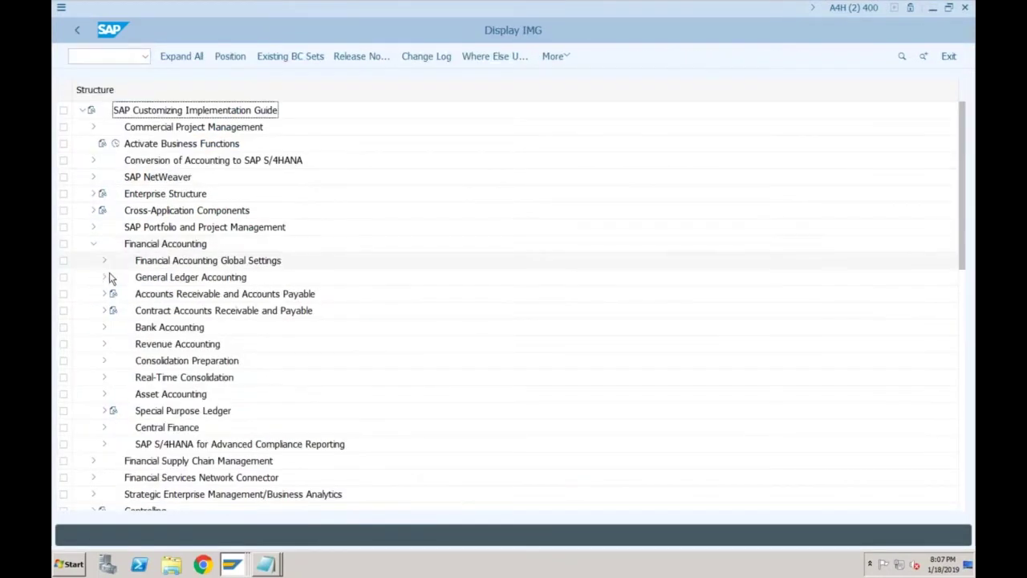
click(103, 264)
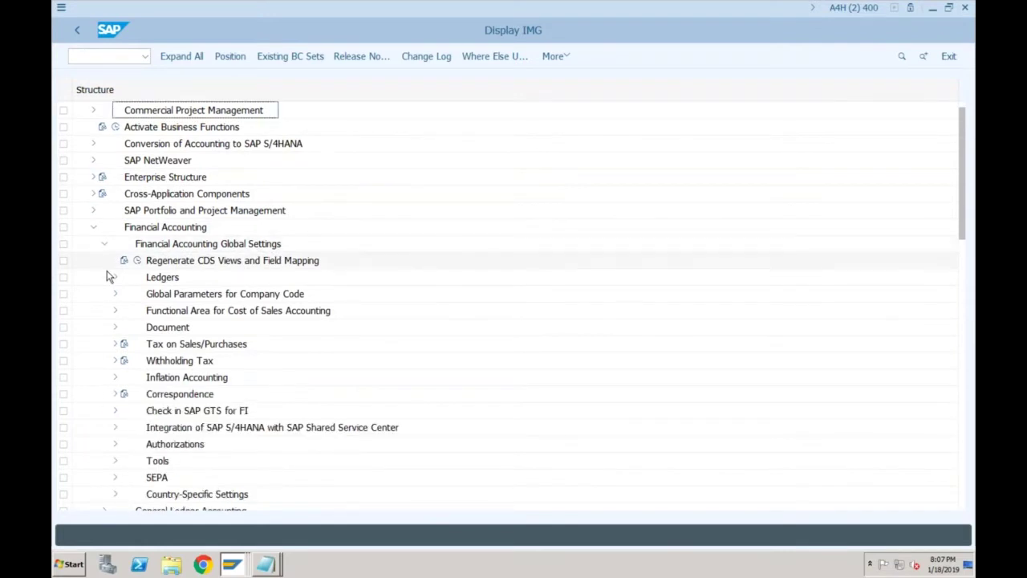
click(116, 278)
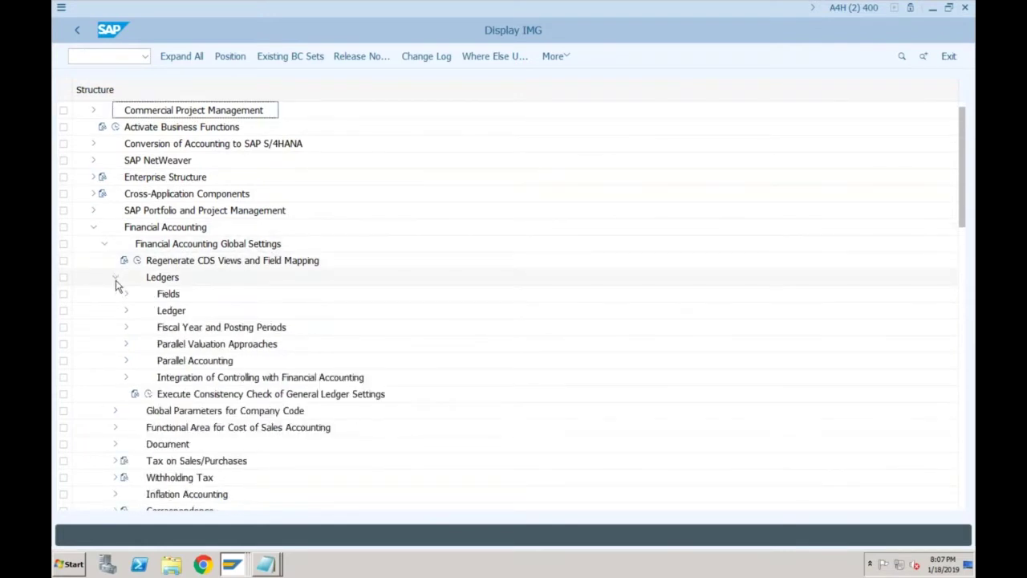
click(126, 360)
click(182, 377)
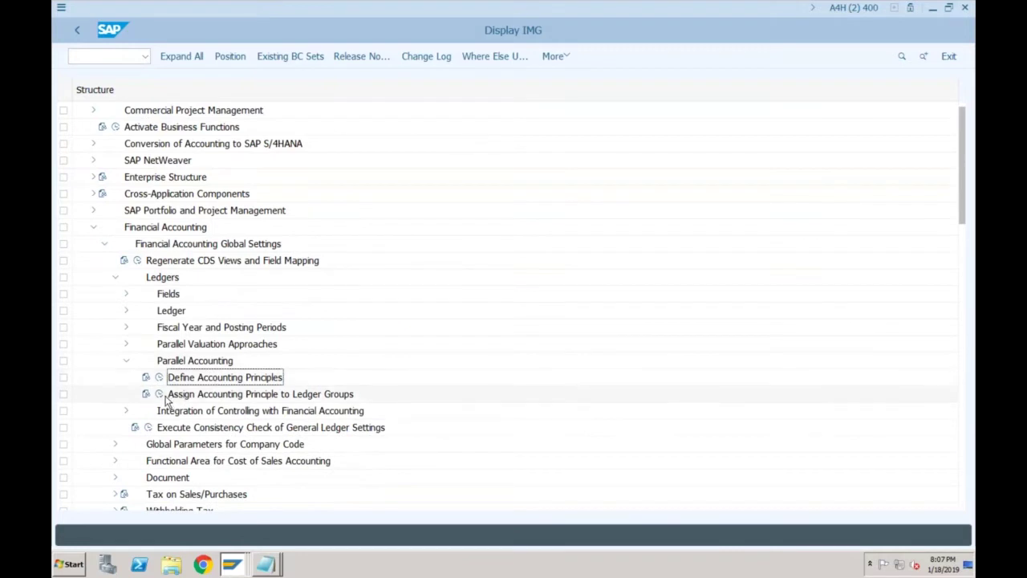
click(193, 396)
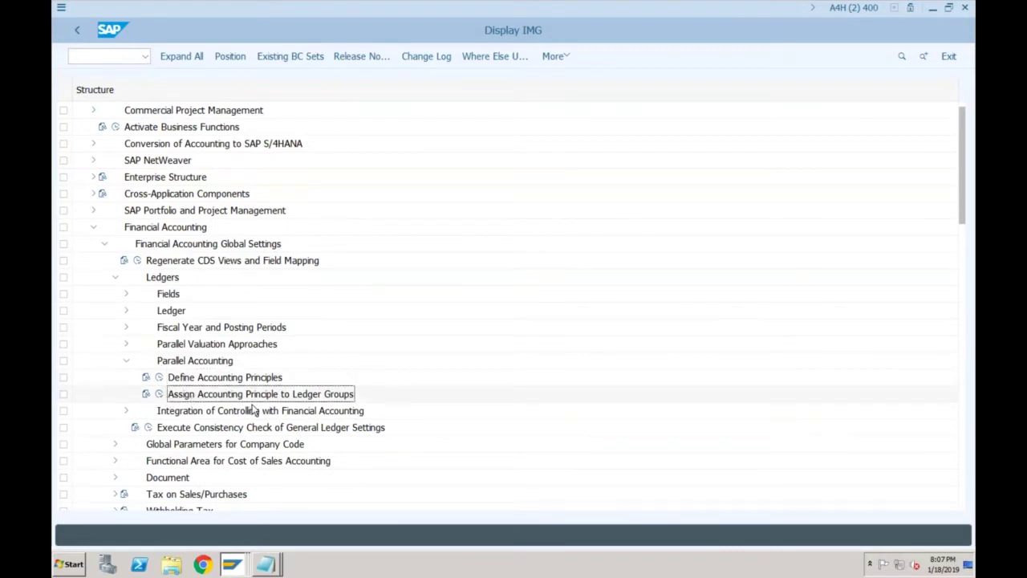
click(159, 394)
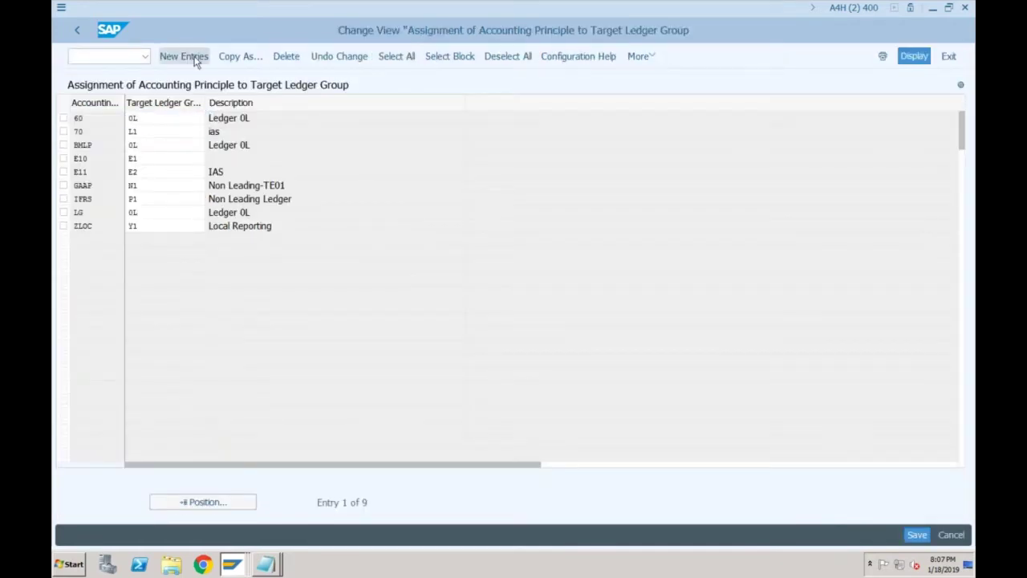
Step: Add a new entry with accounting principle IND (India GAAP) and target ledger group 0L
click(184, 56)
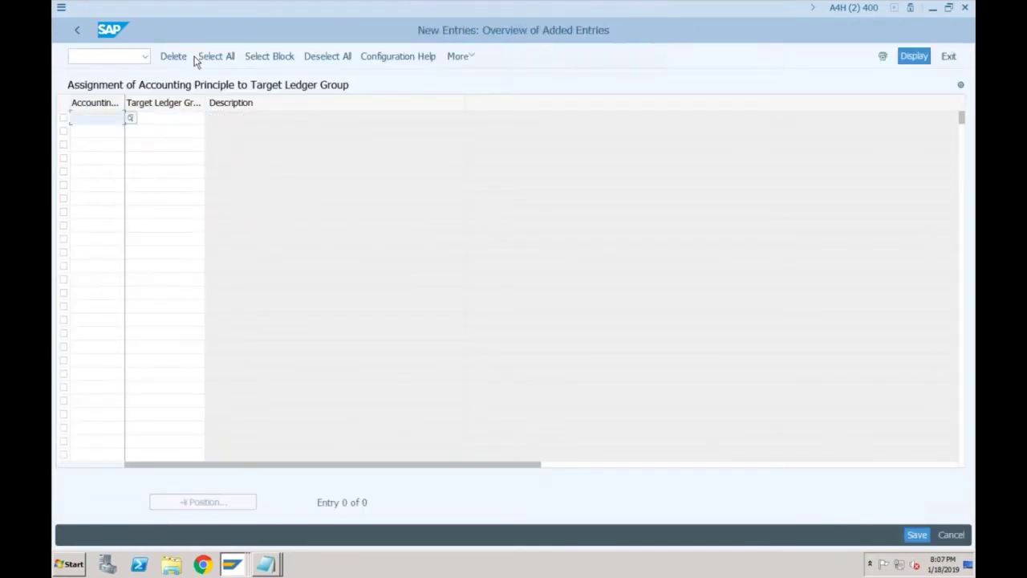
click(130, 119)
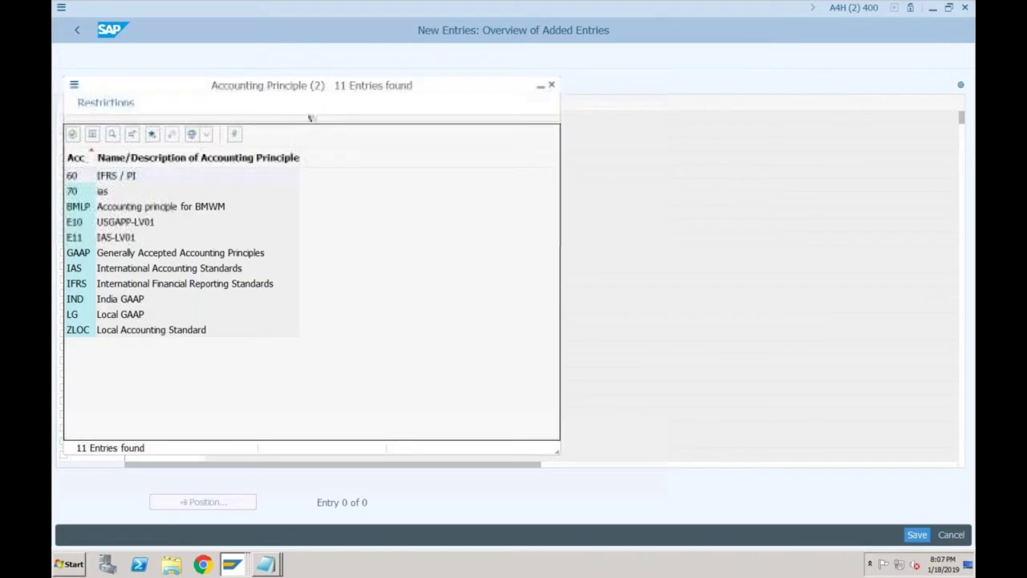
double_click(124, 302)
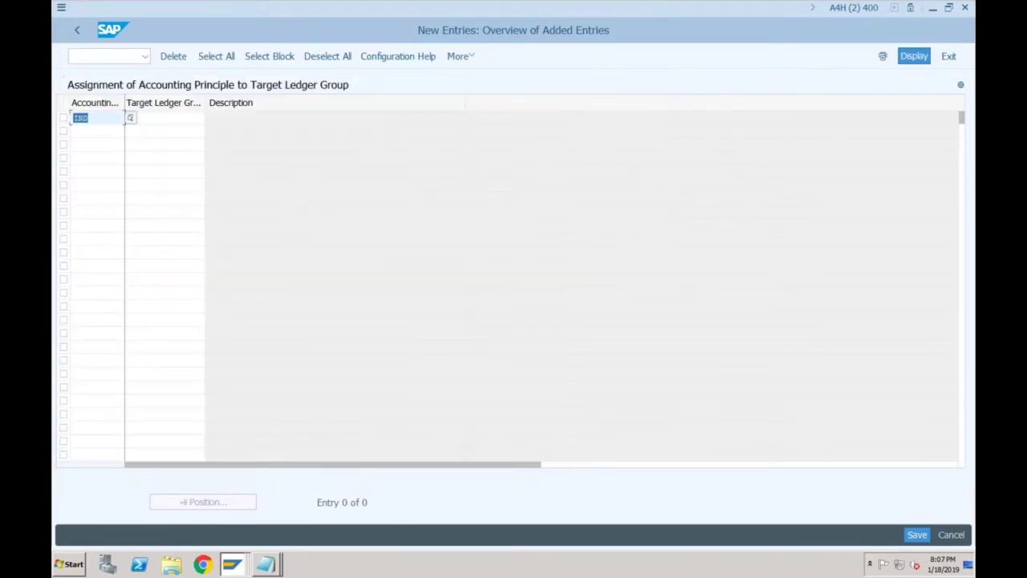
click(130, 118)
click(210, 118)
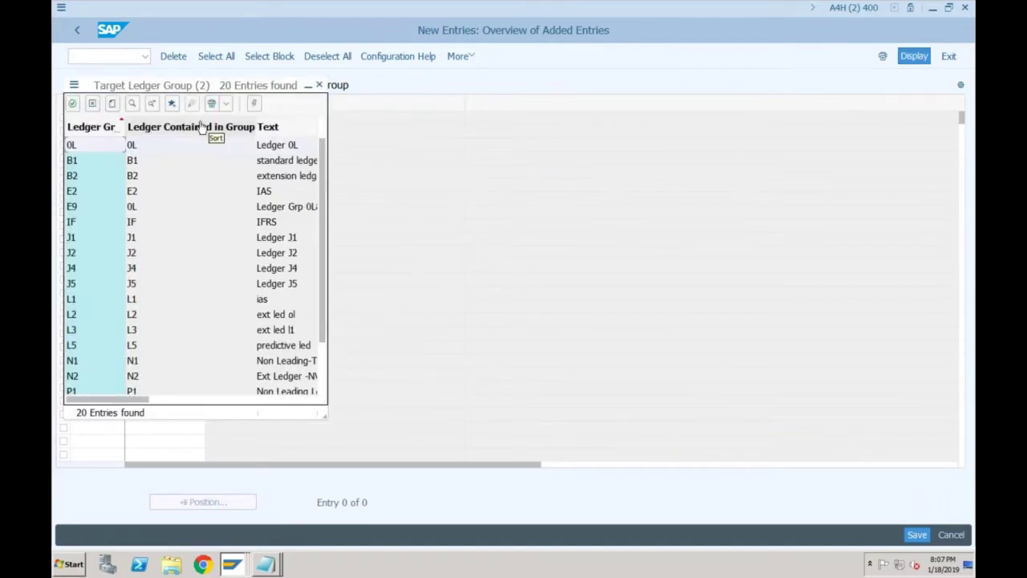
click(155, 151)
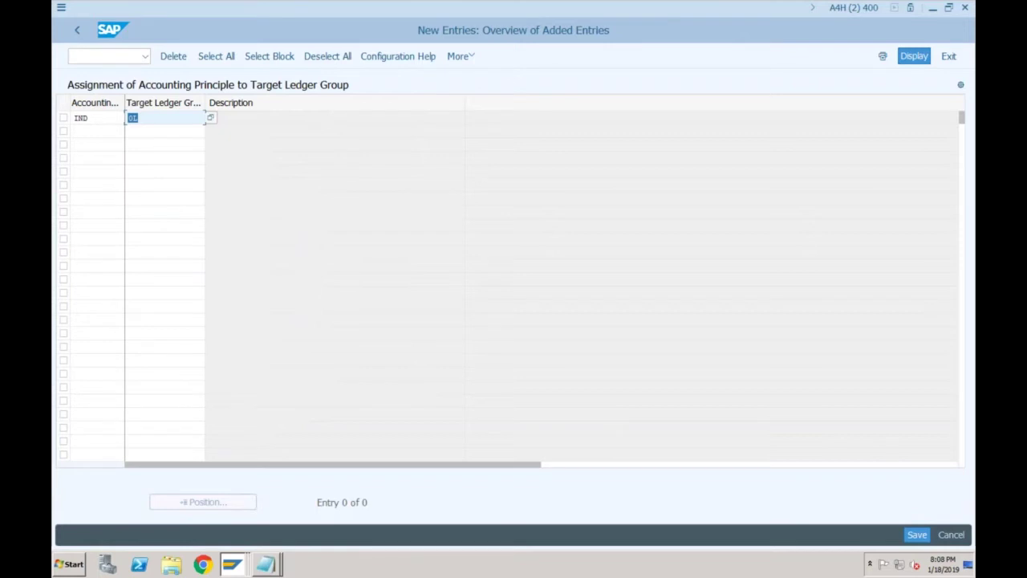
Step: Save the IND–0L assignment and confirm the customizing request
click(88, 118)
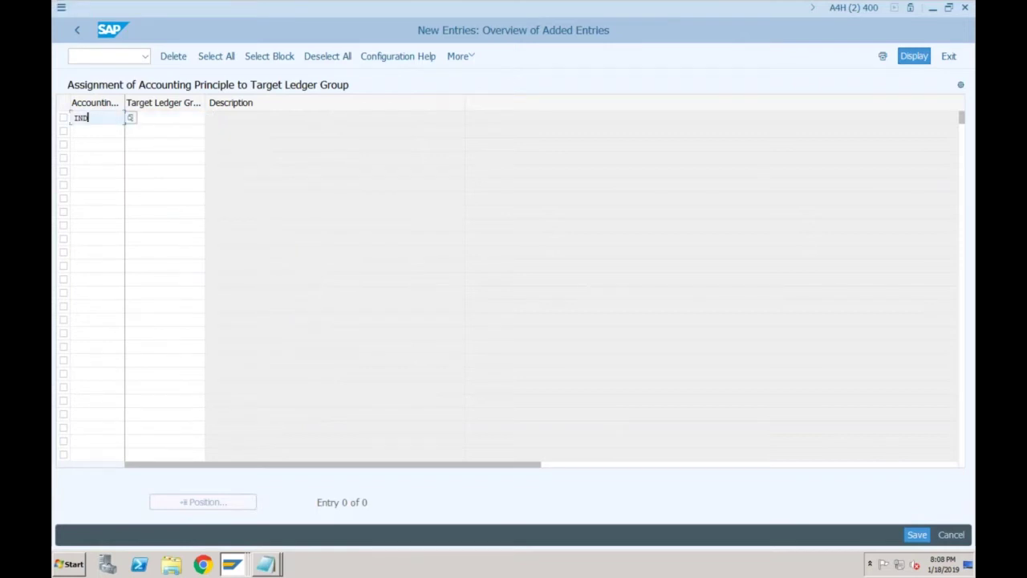
click(133, 118)
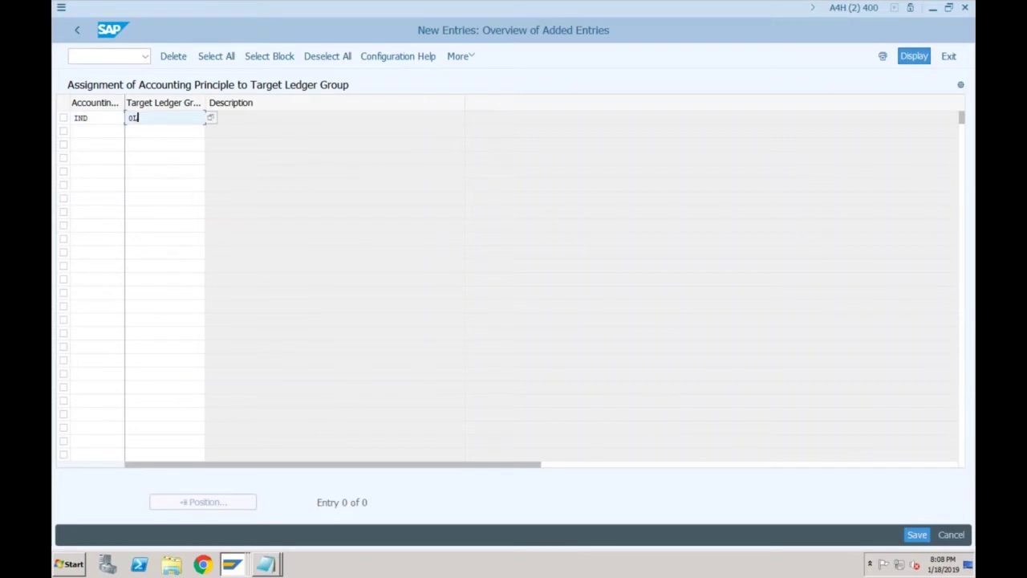
click(98, 119)
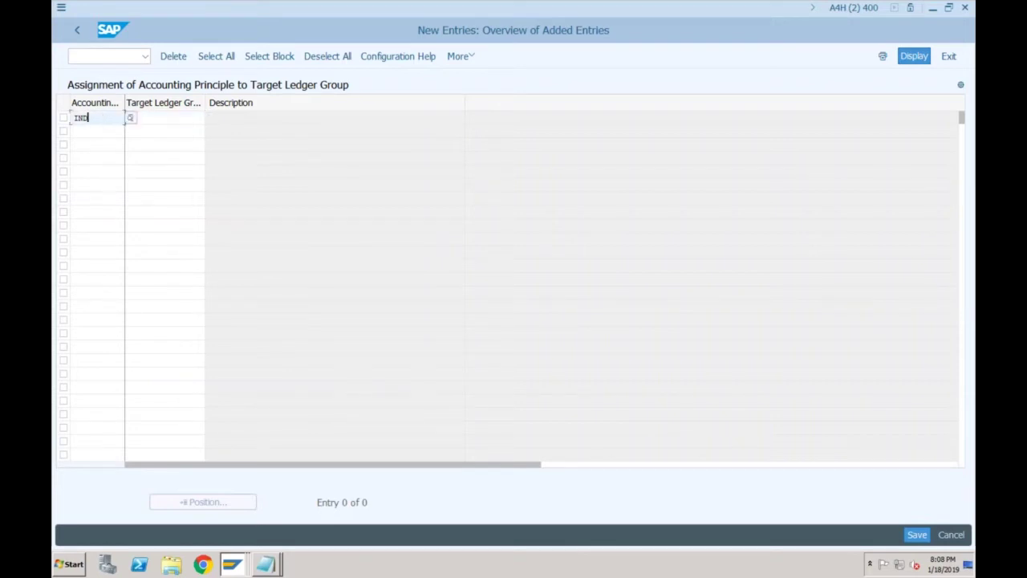
click(917, 535)
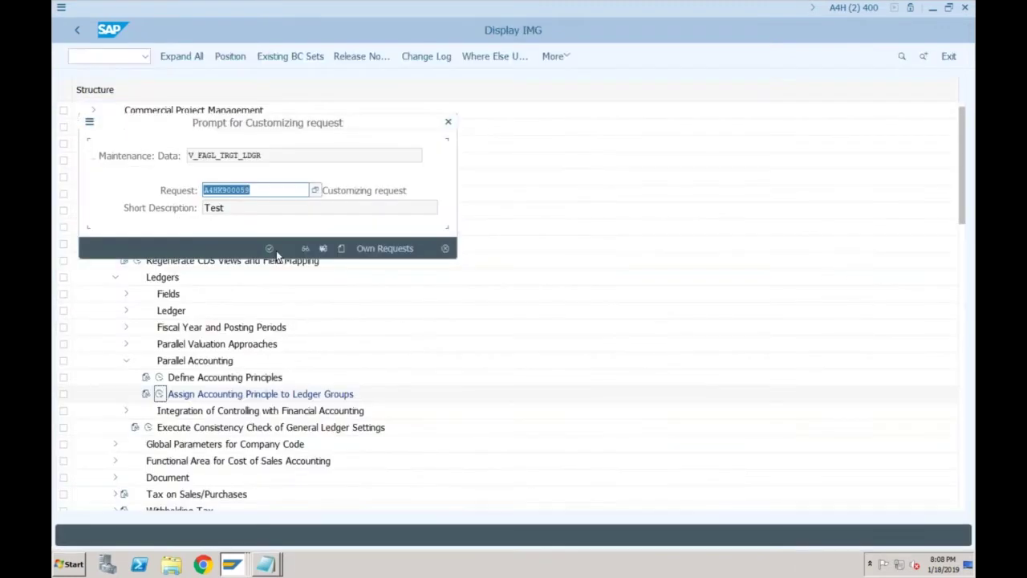
click(276, 251)
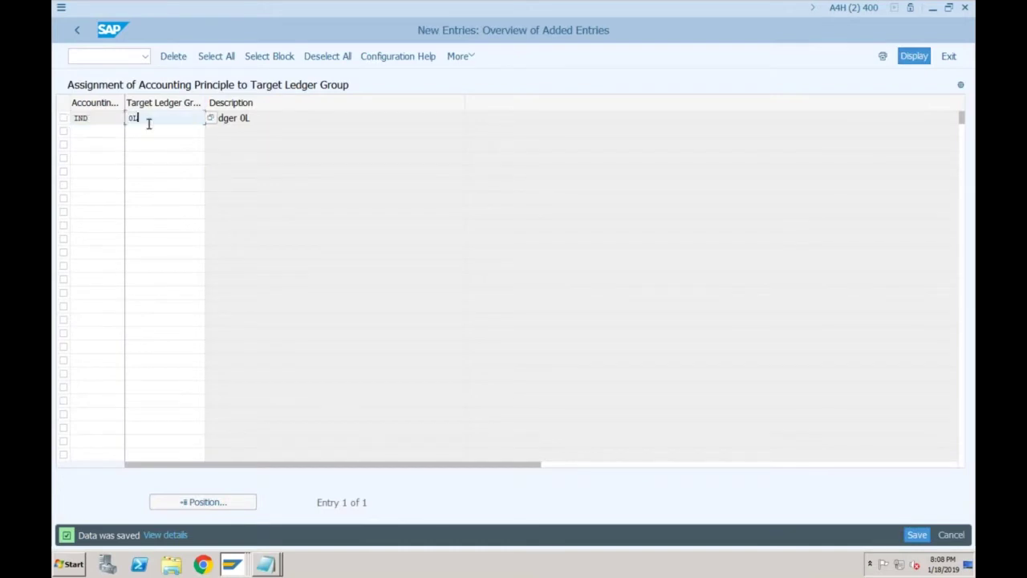
click(231, 568)
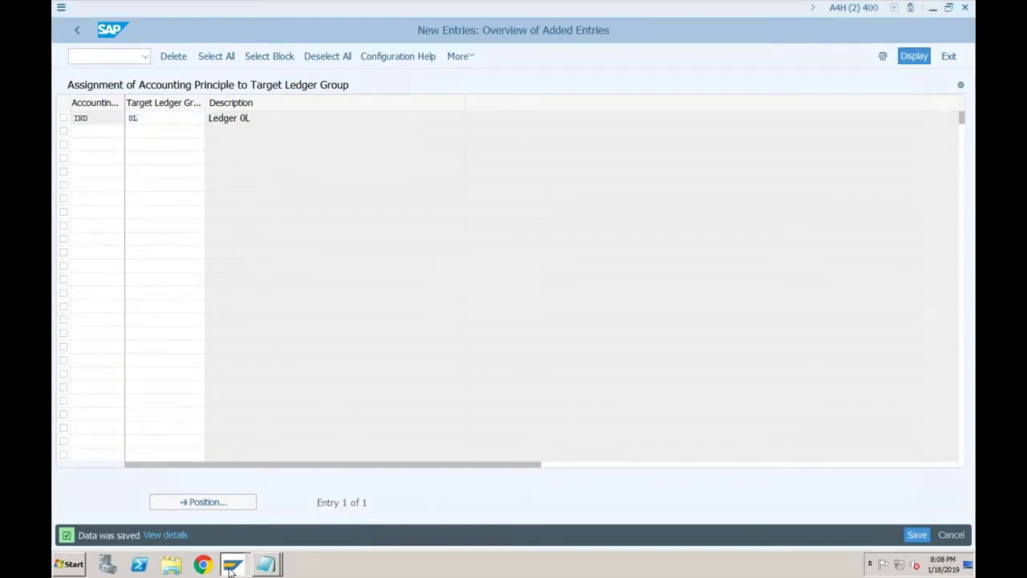
Step: Give SF01 area 1 accounting principle IND (India GAAP) with ledger group 0L and save it
click(232, 501)
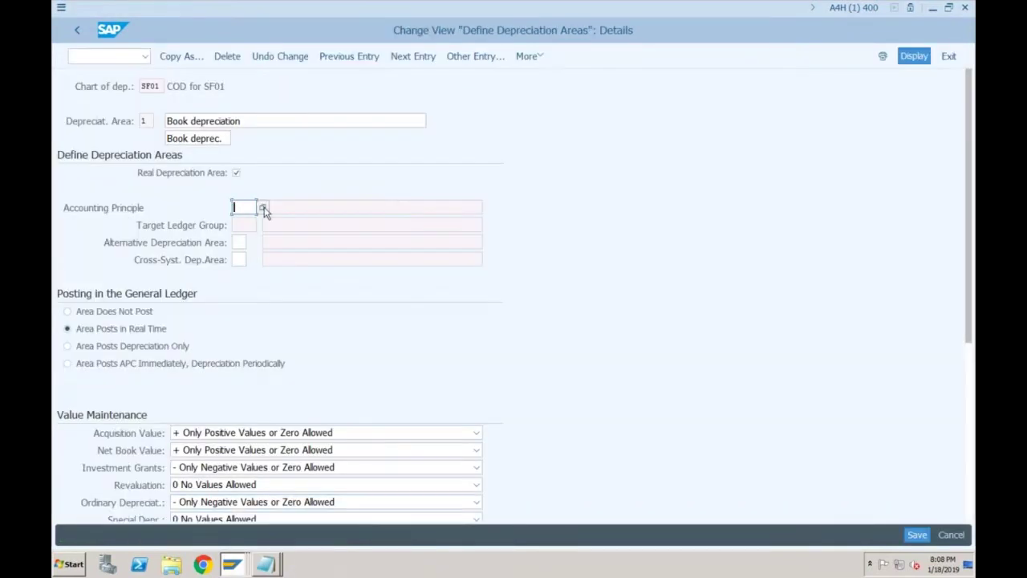
click(266, 210)
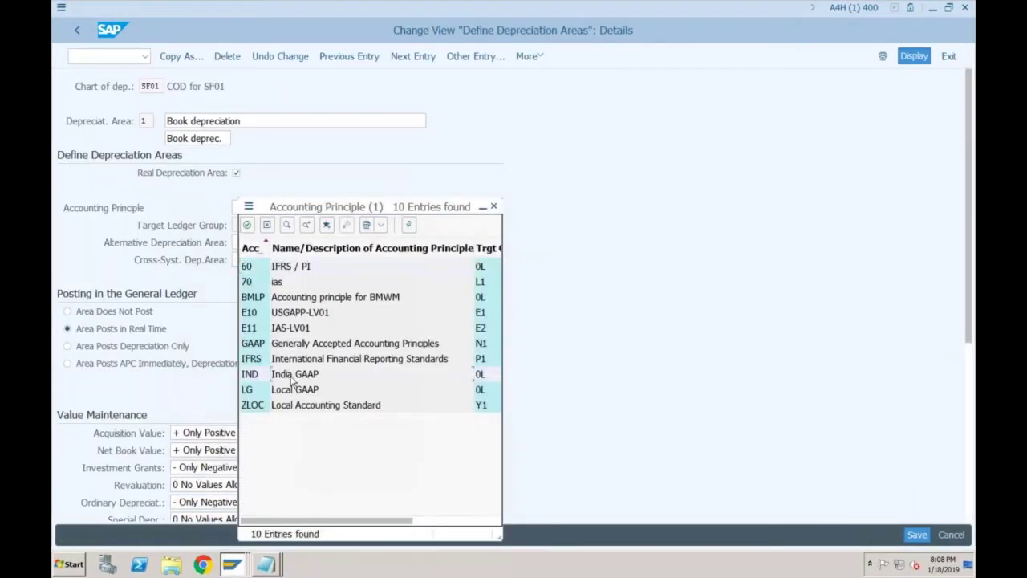
double_click(292, 377)
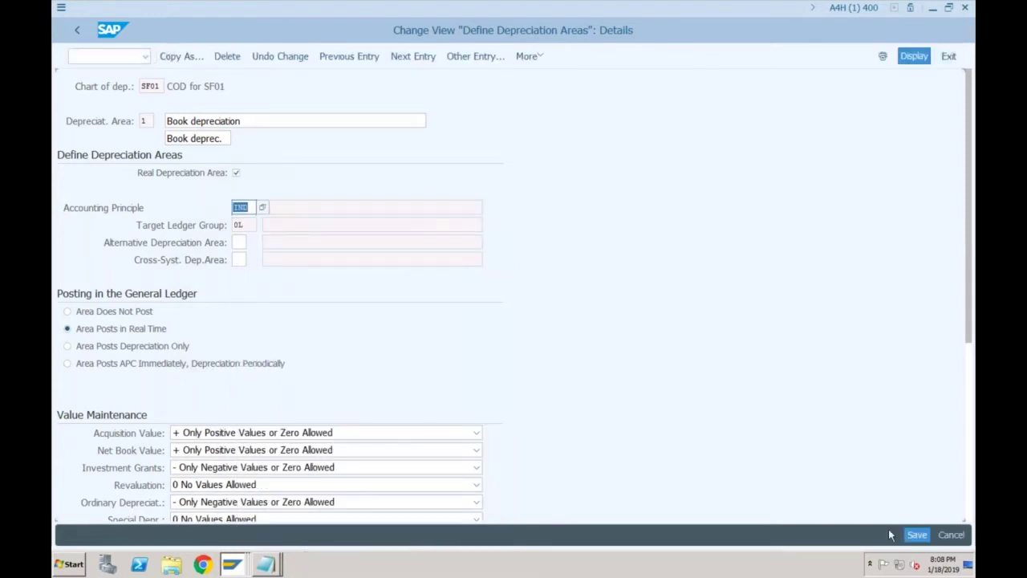
click(244, 225)
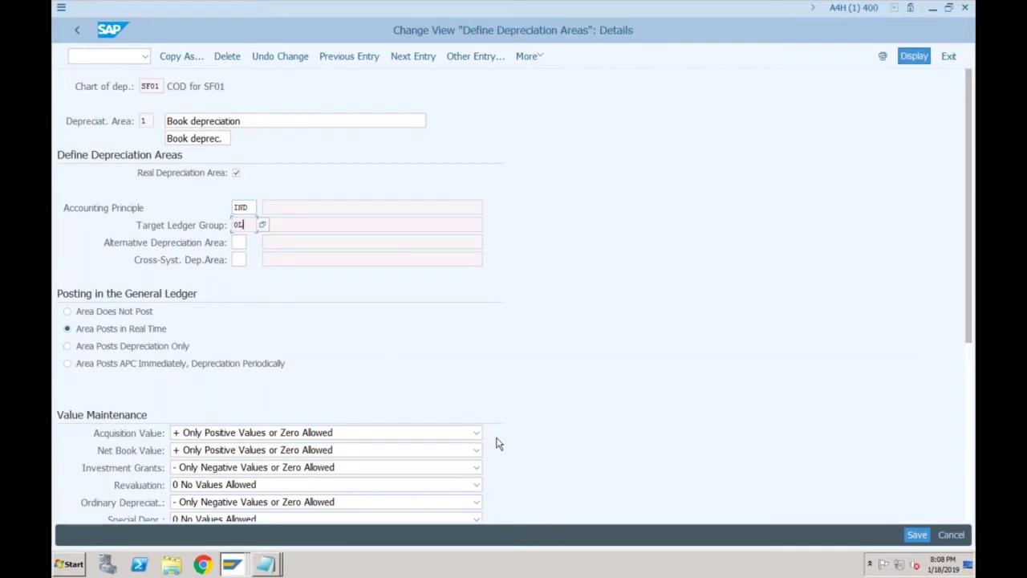
click(915, 536)
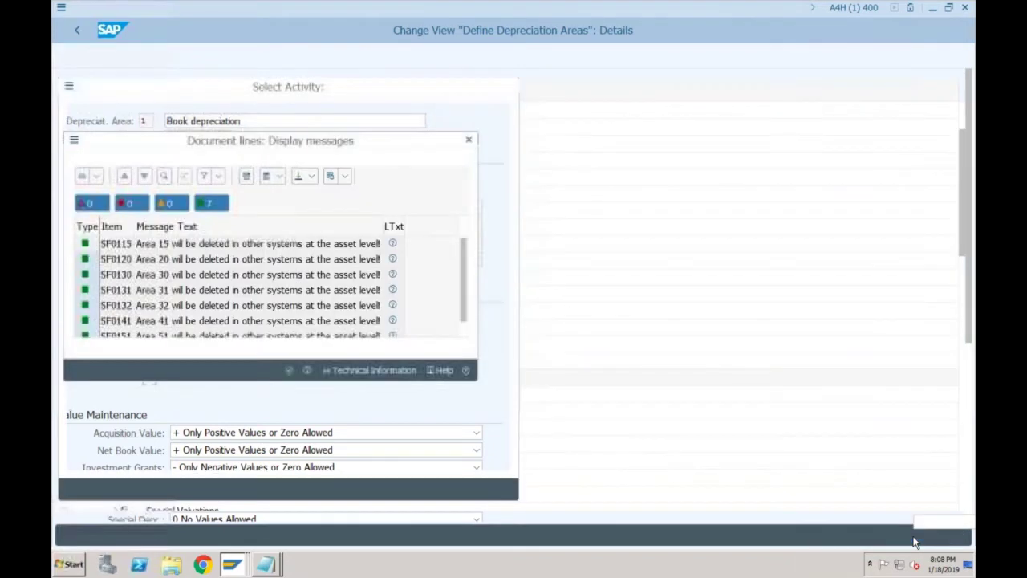
click(289, 370)
click(270, 249)
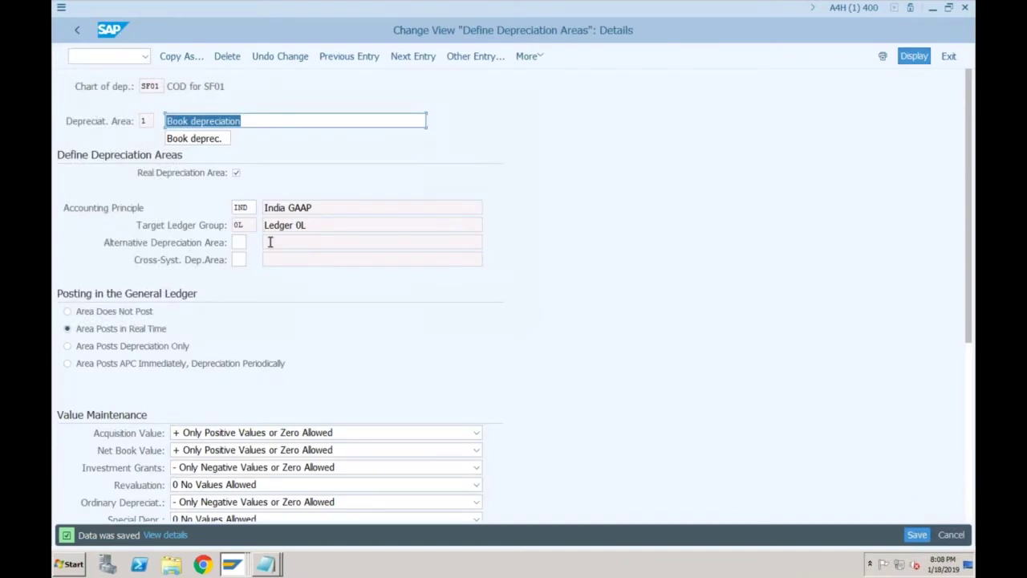
click(259, 207)
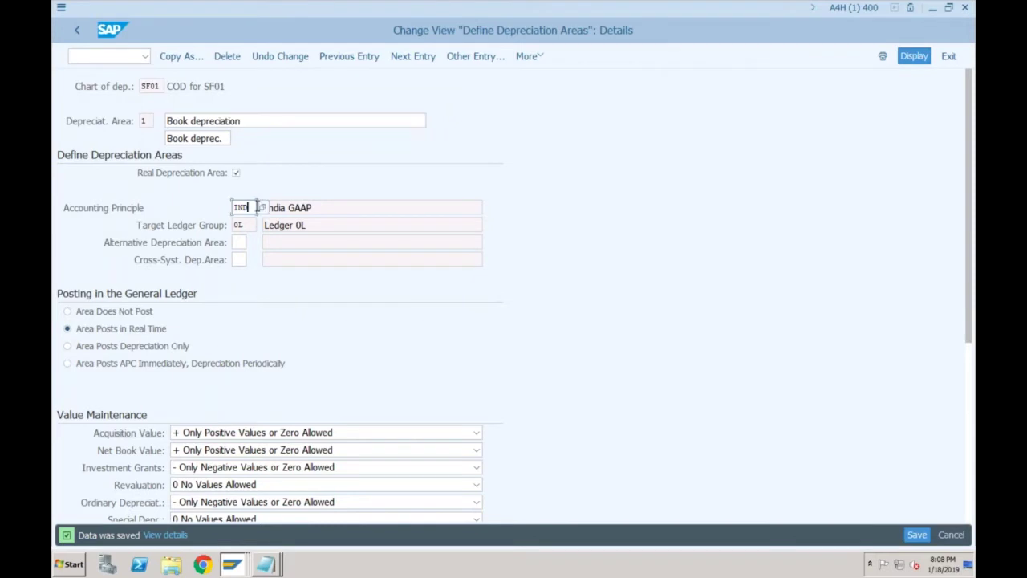
click(326, 210)
click(215, 138)
click(240, 120)
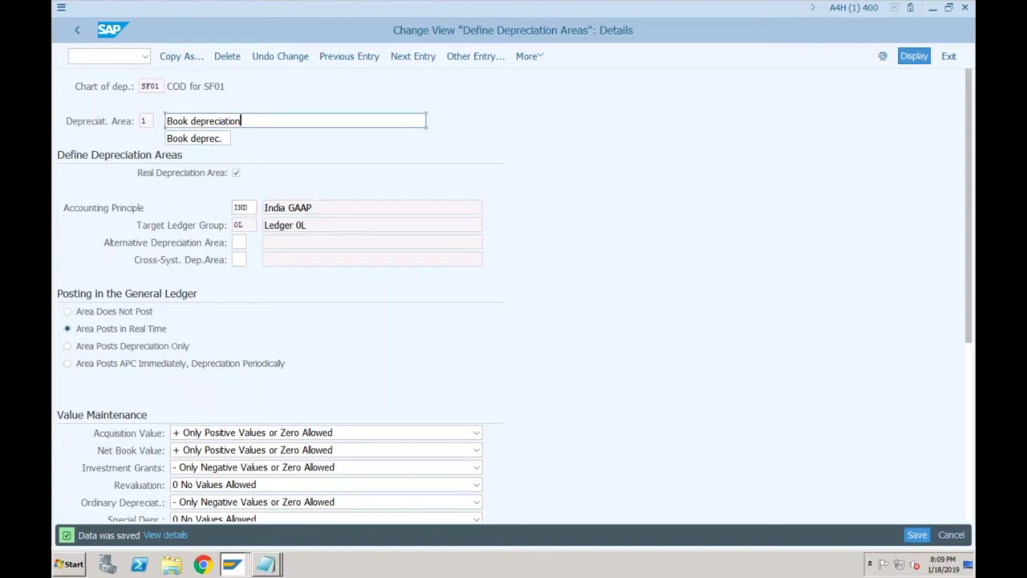
click(227, 139)
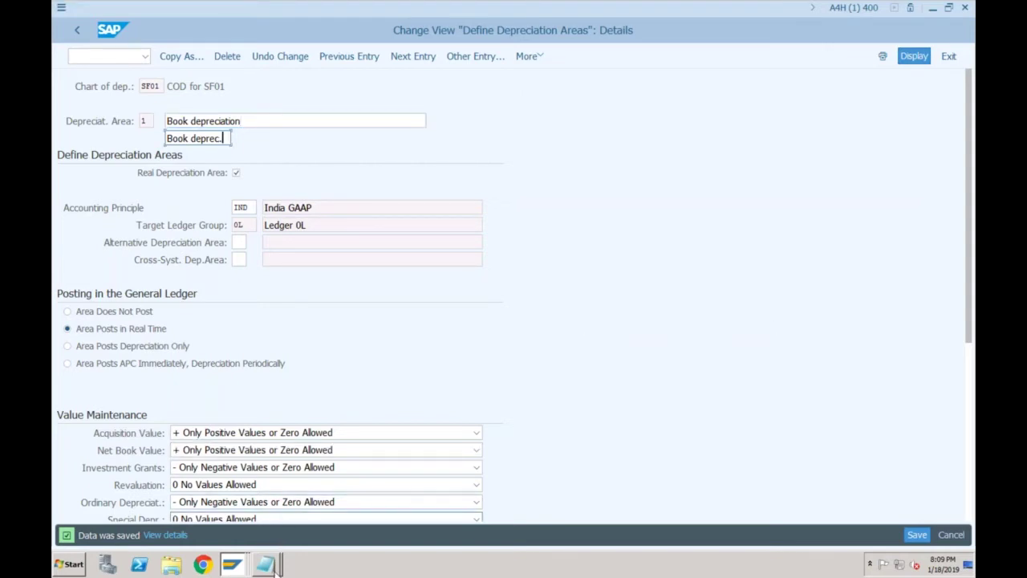
click(277, 564)
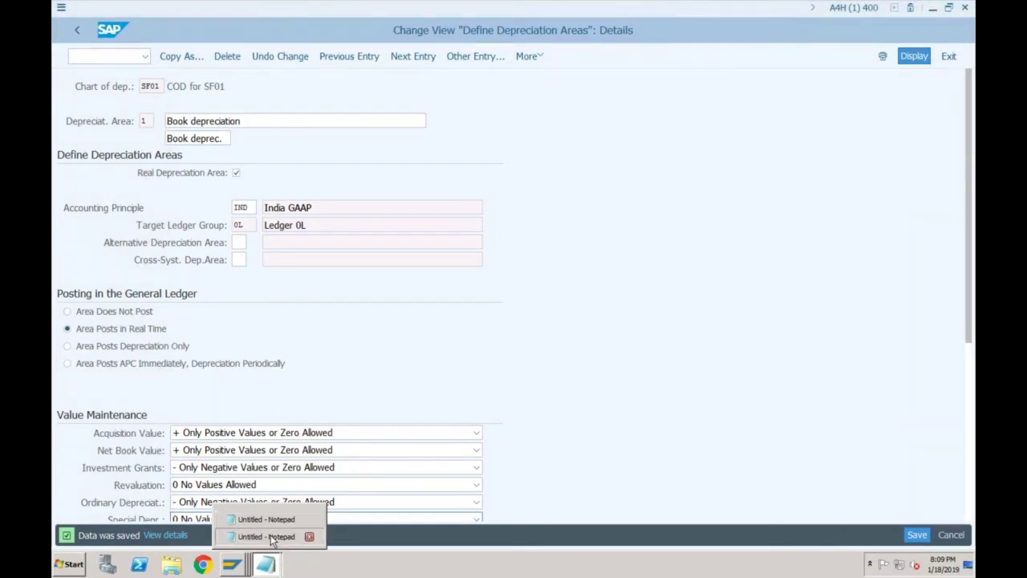
Step: Add an 'In ECC:' Ledgers note listing 0L as Ind and IF as IFRS, tab-aligned
click(267, 536)
key(Return)
key(Return)
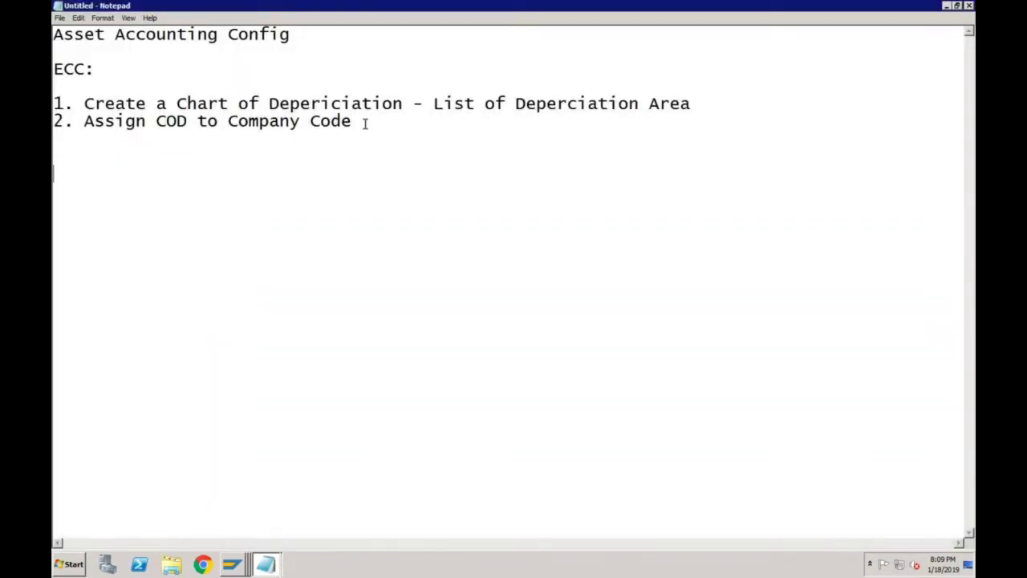
text(In ECC:)
key(Return)
text(Ledgers)
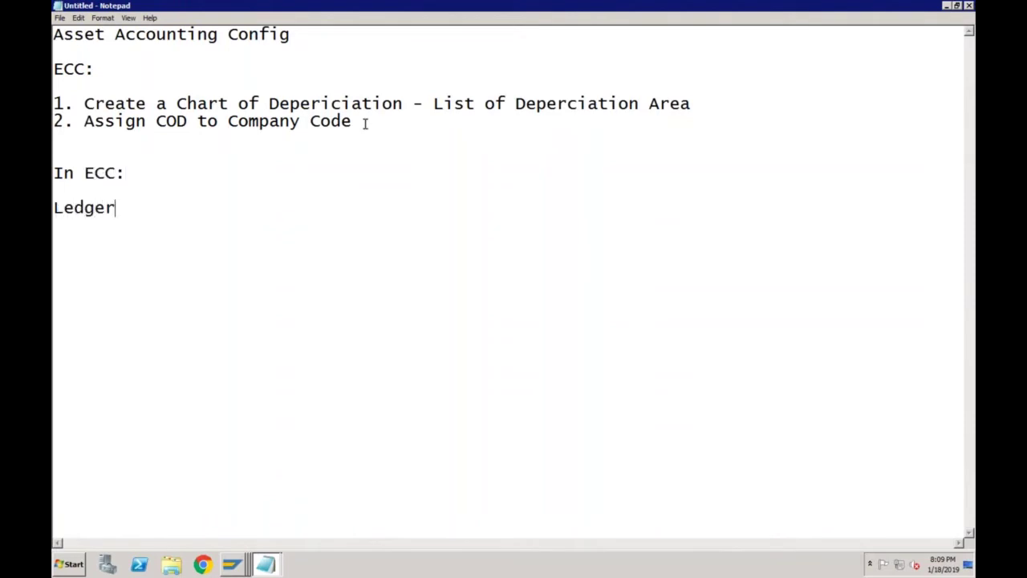
key(Return)
key(Return)
text(0L)
key(Return)
text(IF)
click(99, 243)
key(Tab)
text(Ind)
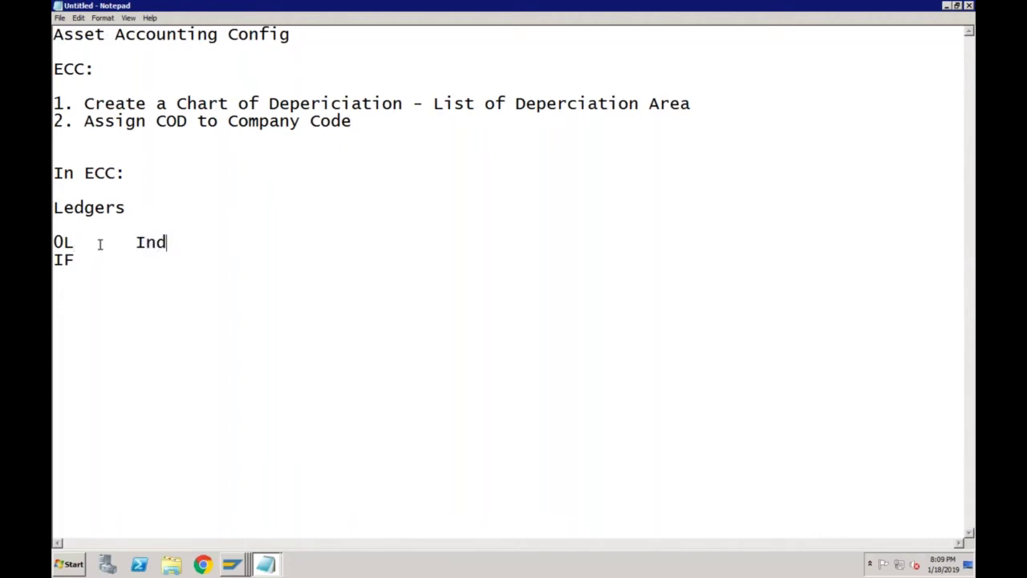
click(77, 260)
key(Tab)
text(IFRS)
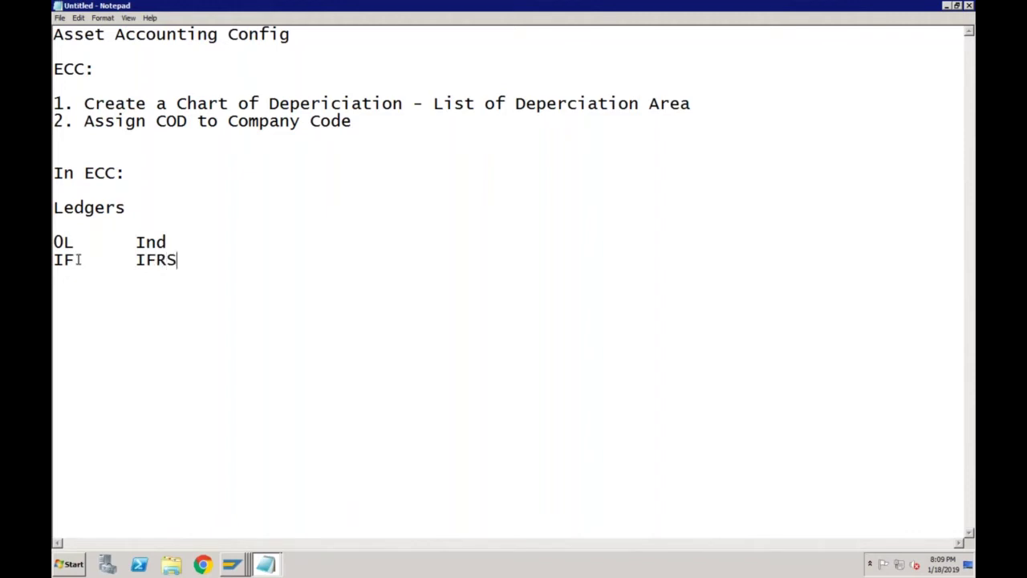
Step: Add an 'In Asset Accounting:' heading asking whether both ledgers need depreciation areas
key(Return)
key(Return)
text(In Asse)
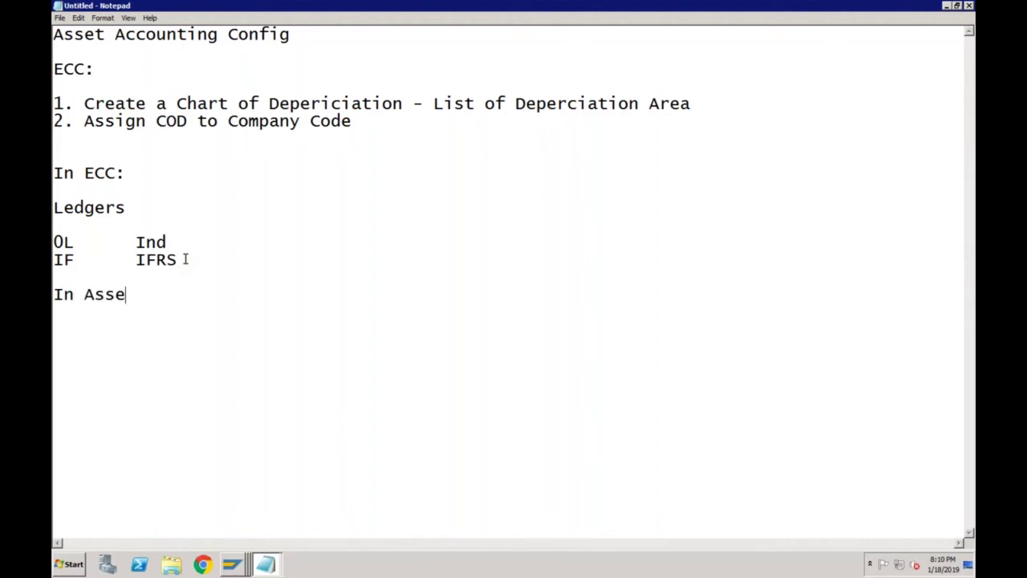
text(t Account)
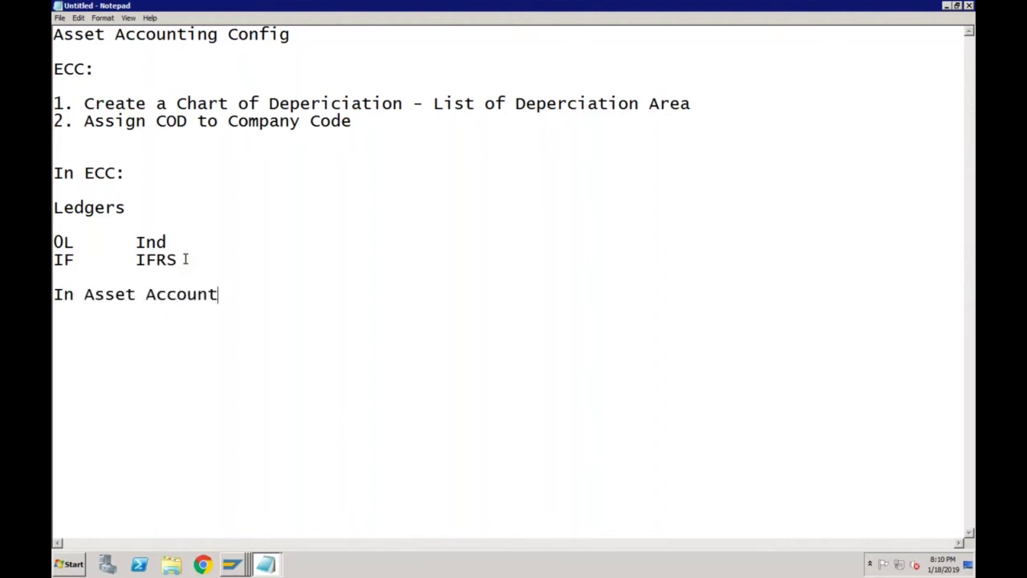
text(ing:)
key(Return)
key(Return)
text(Is it mandato)
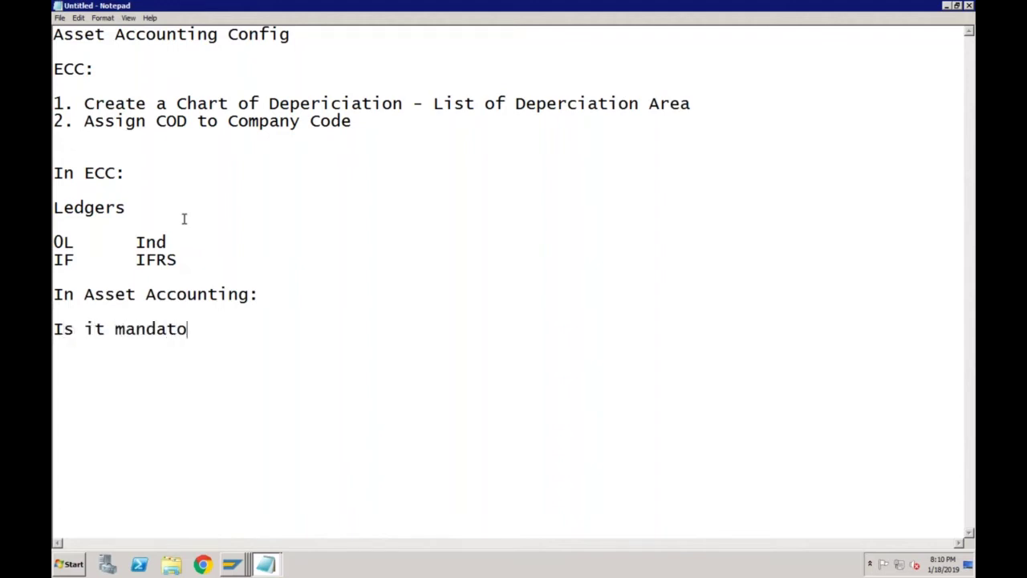
text(ry to create )
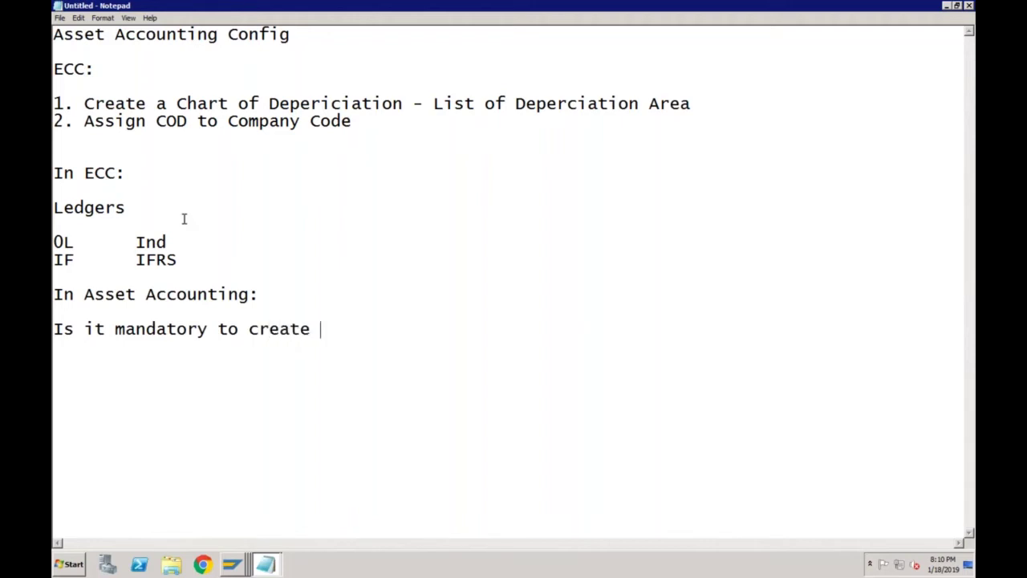
text(depreciation)
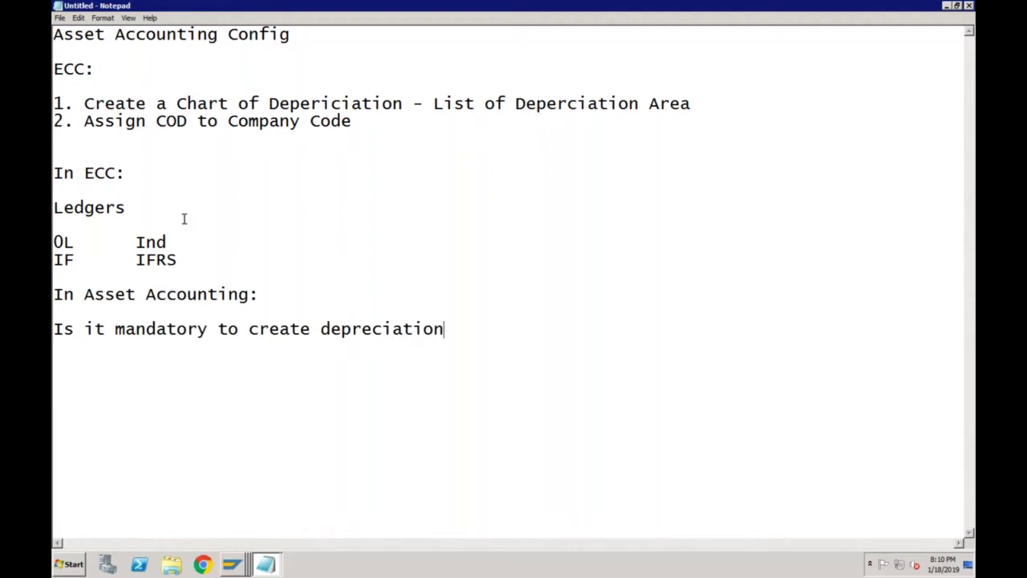
text( are for both )
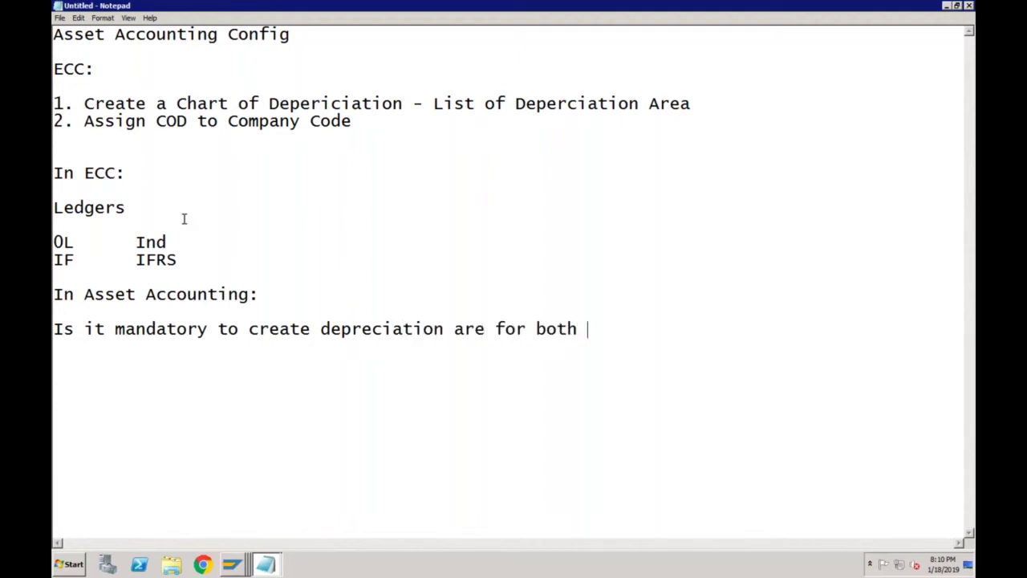
text(ledgers)
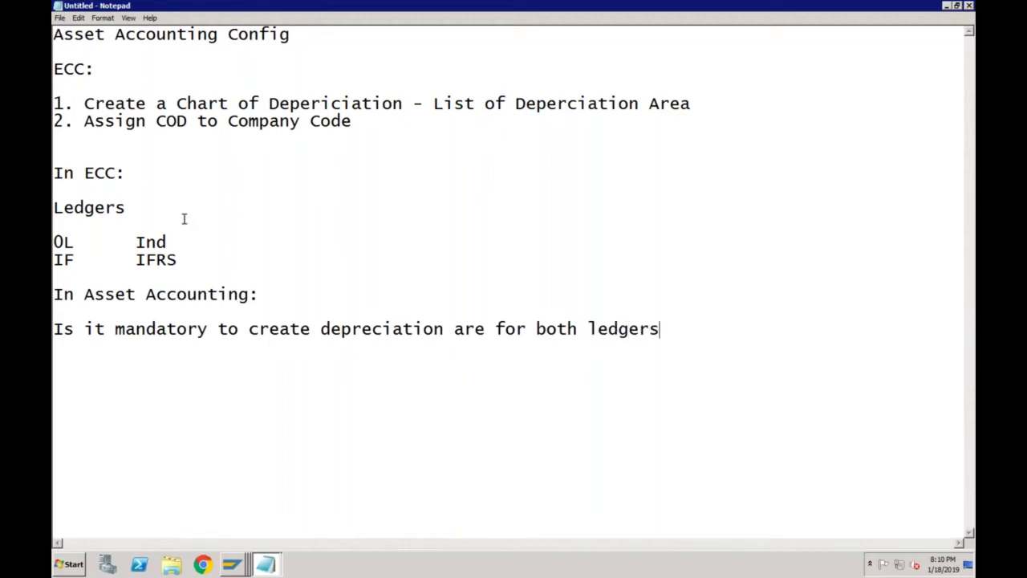
text(?)
Step: Fix the typo so the question reads 'depreciation area' instead of 'depreciation are'
click(136, 259)
click(485, 329)
text(a)
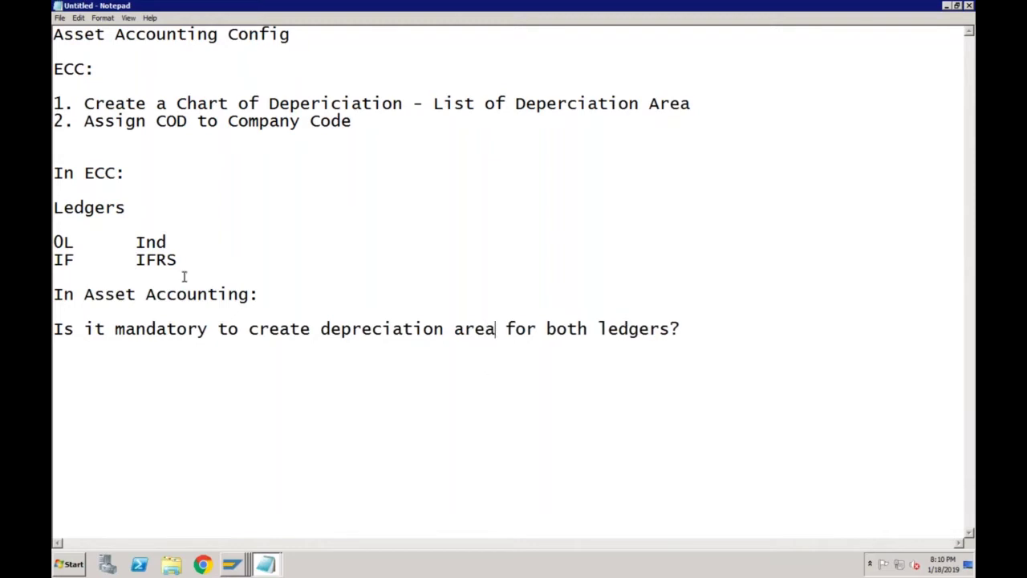
click(75, 260)
mouse_move(237, 570)
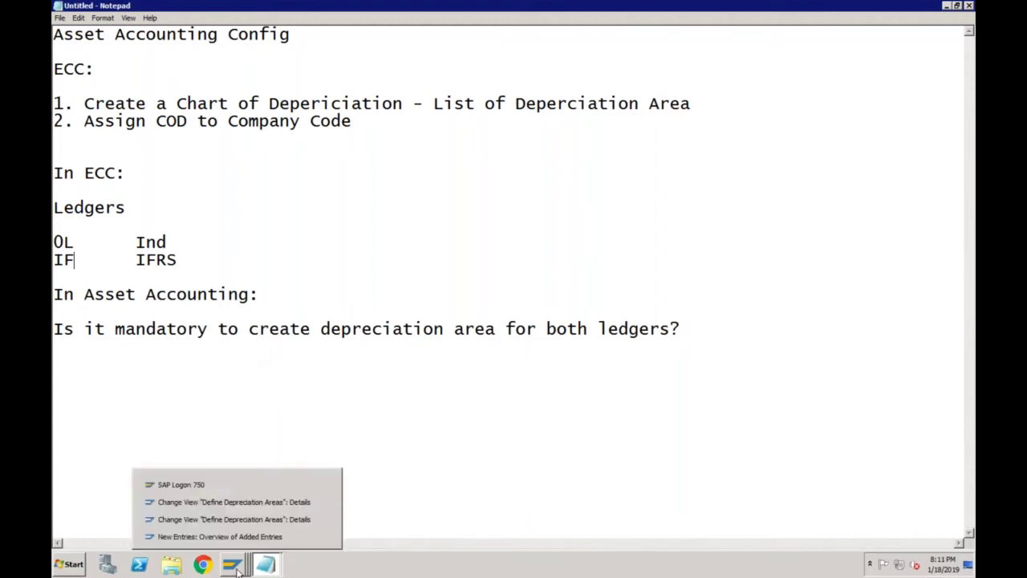
click(282, 428)
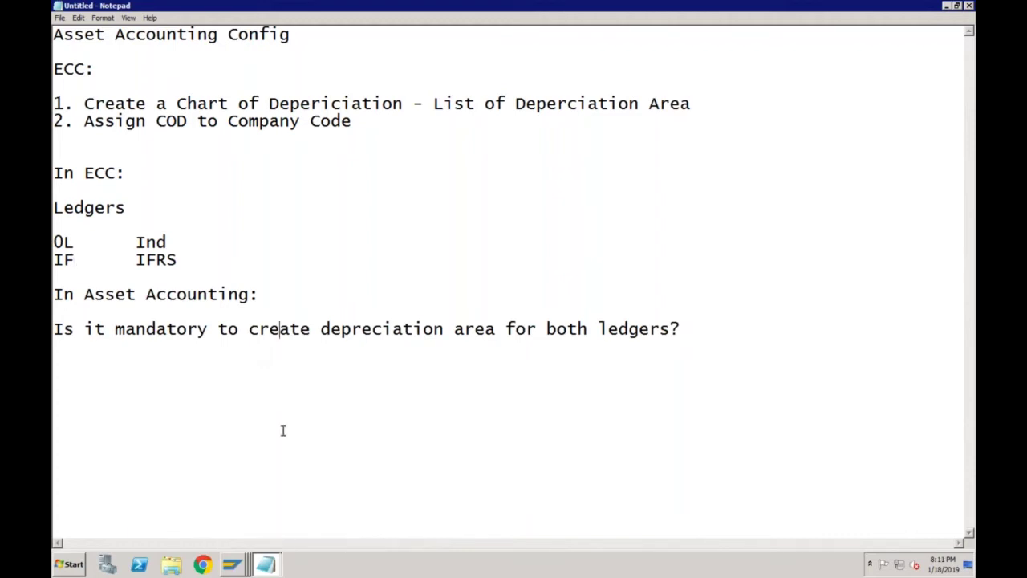
click(234, 571)
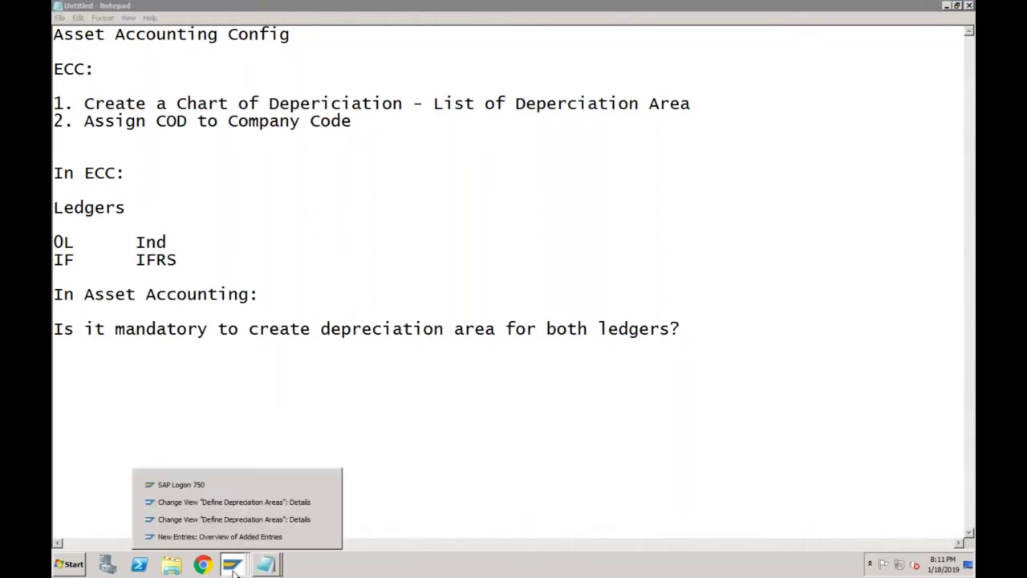
click(232, 523)
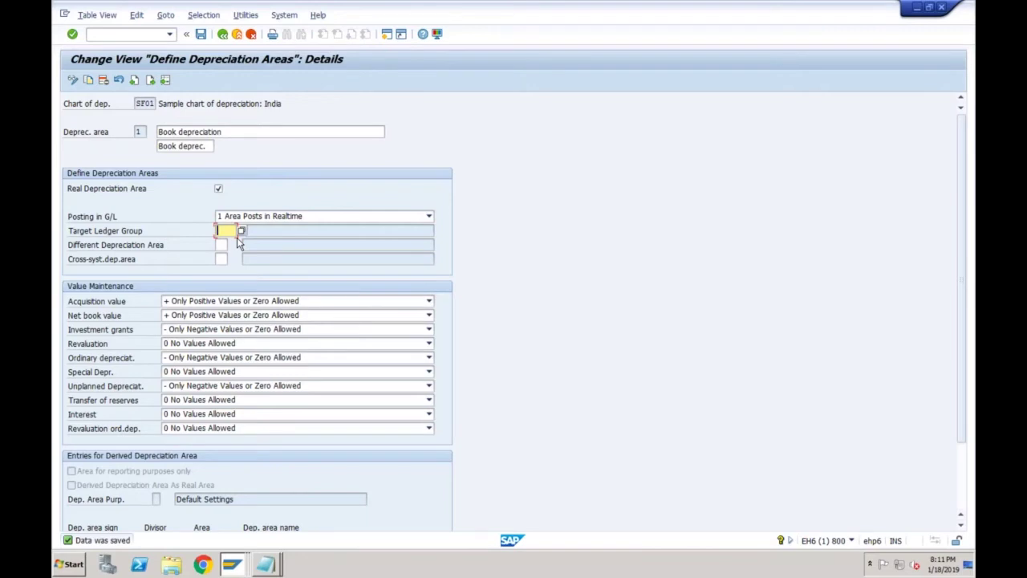
click(140, 132)
click(231, 564)
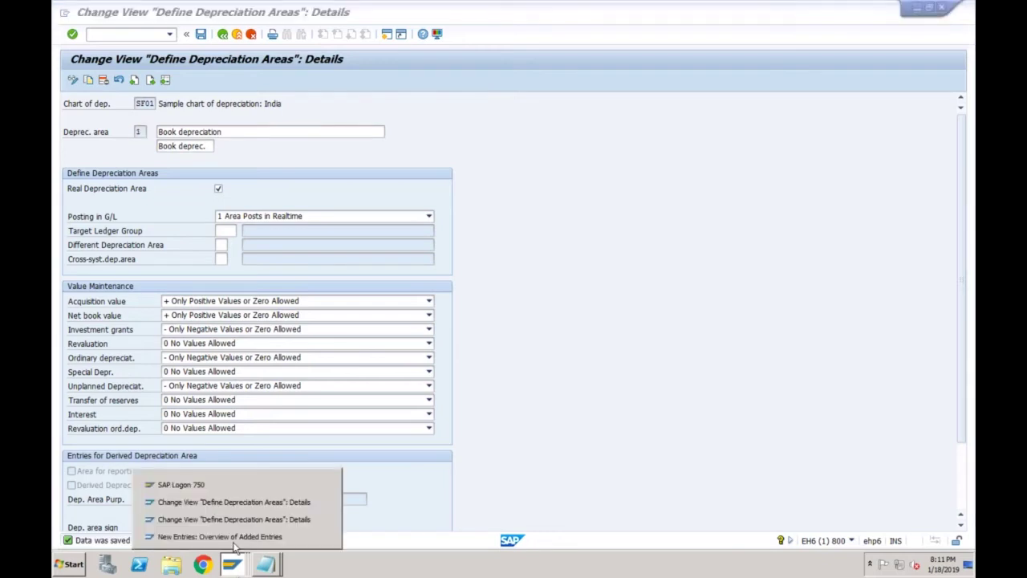
click(239, 501)
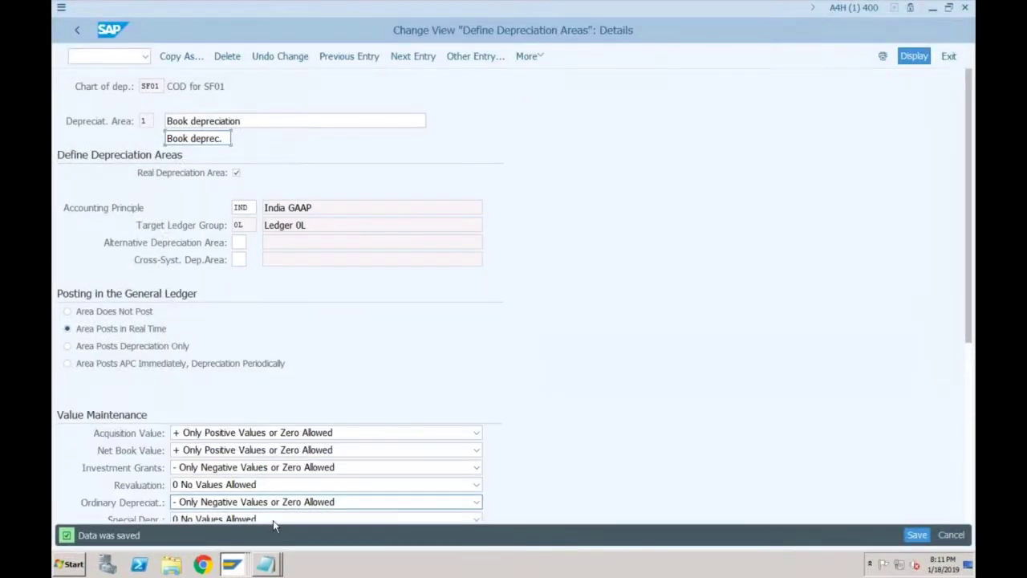
click(266, 564)
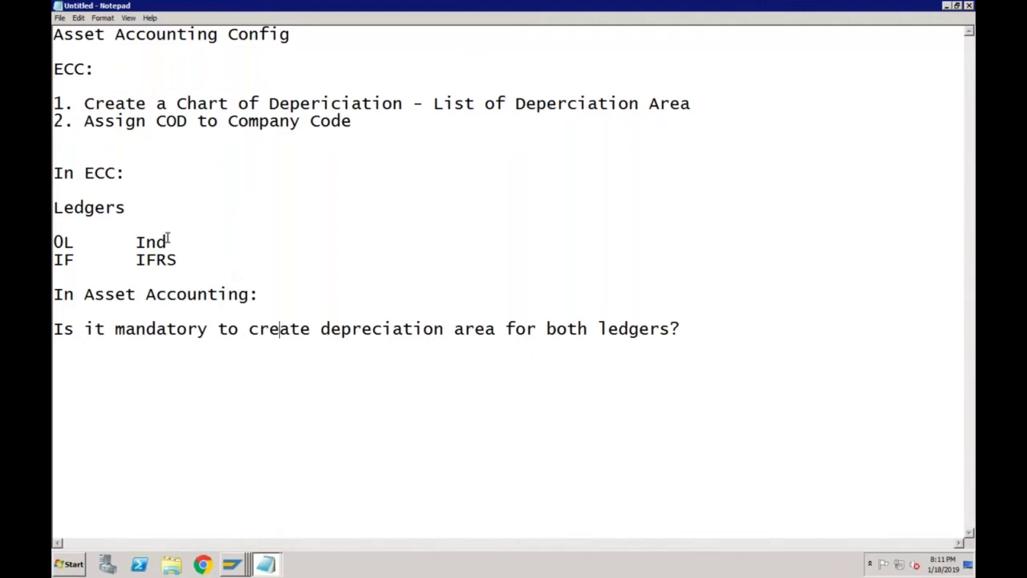
Step: Append 'No in case of ECC' to the question, then 'Yes, in case of S4 HANA' below
click(178, 259)
click(75, 259)
click(688, 330)
text(No in cas)
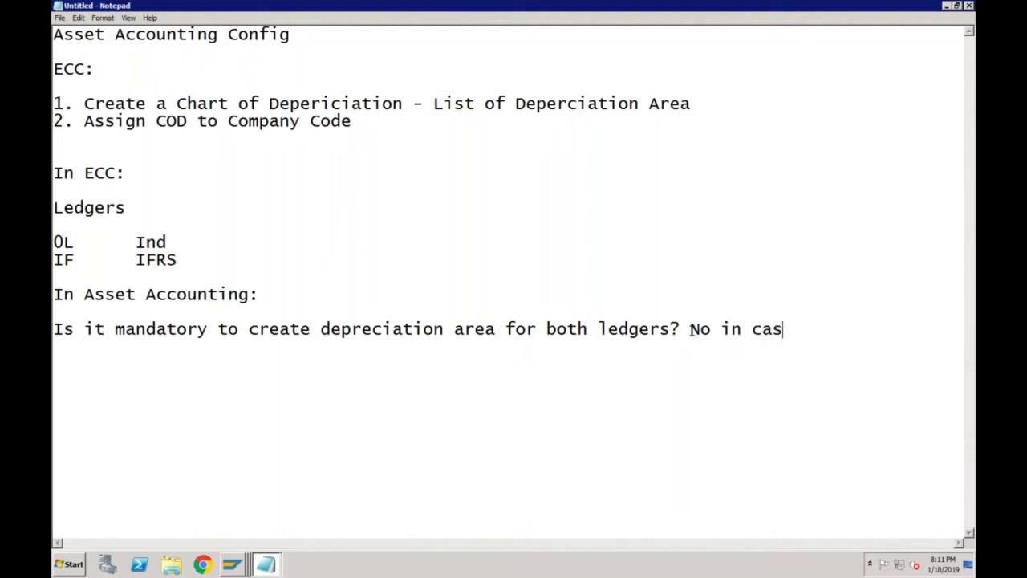
text(e of ECC)
key(Return)
key(Return)
text(Ye)
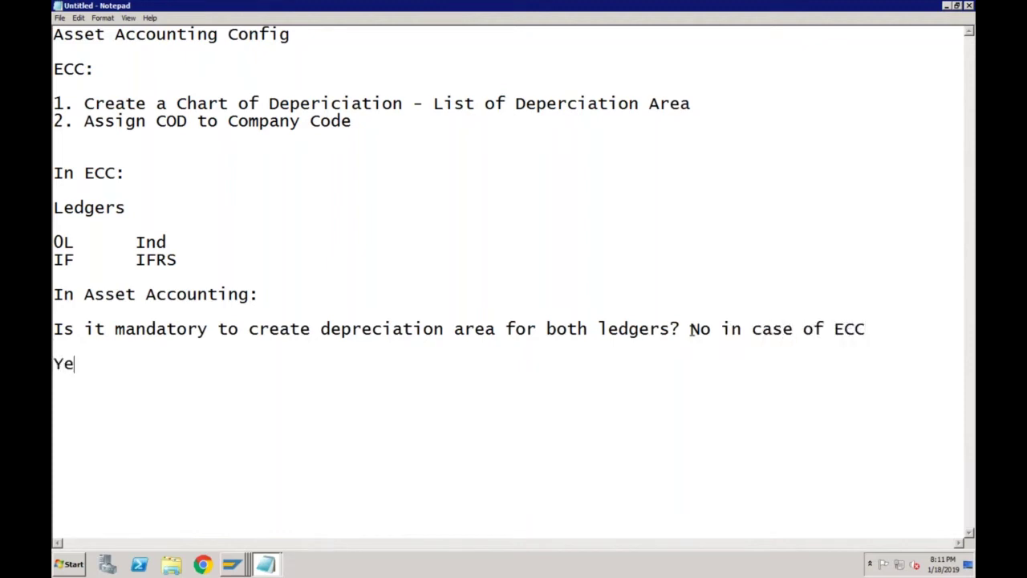
text(s, in case of S4 )
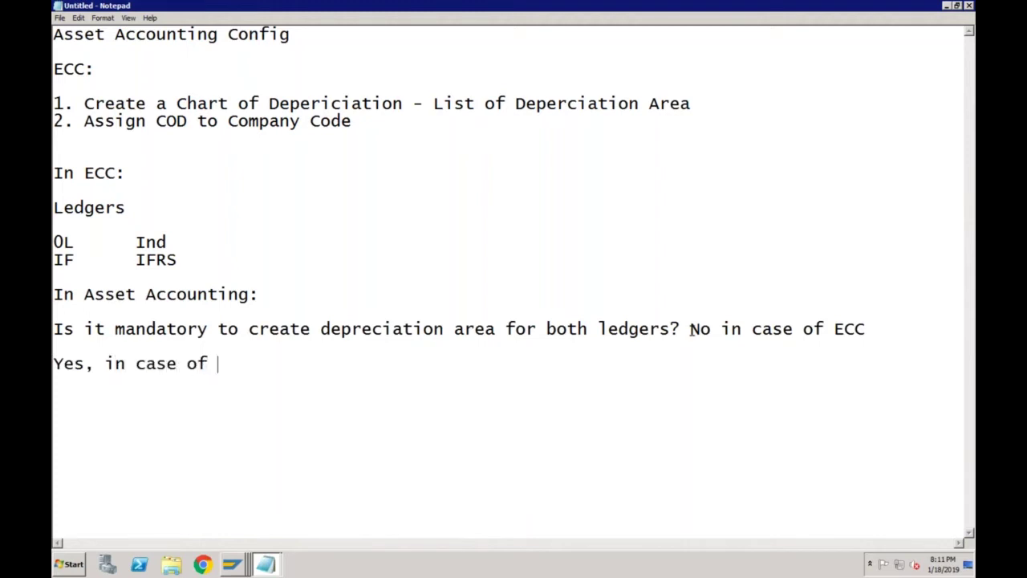
text(HANA)
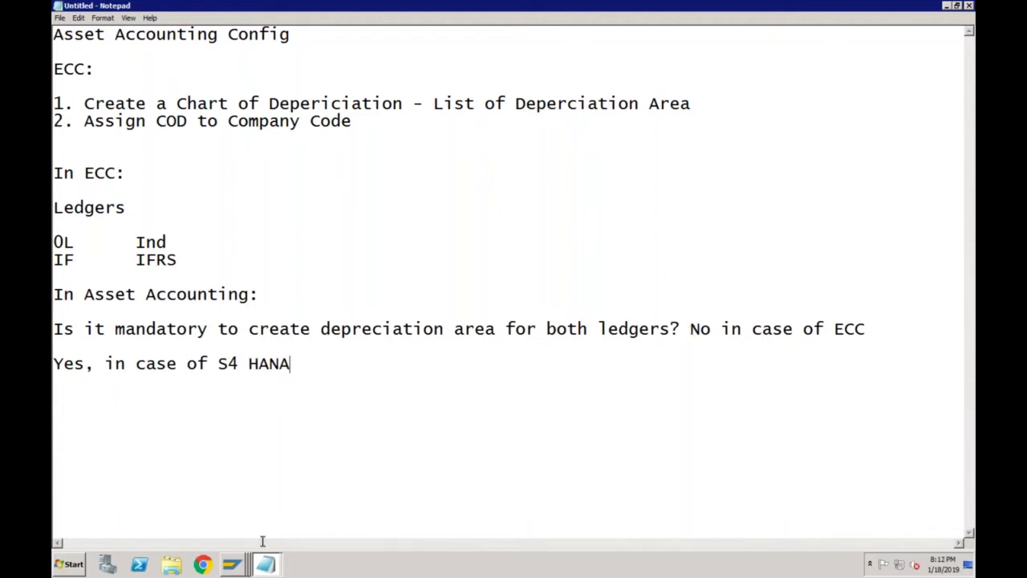
click(233, 564)
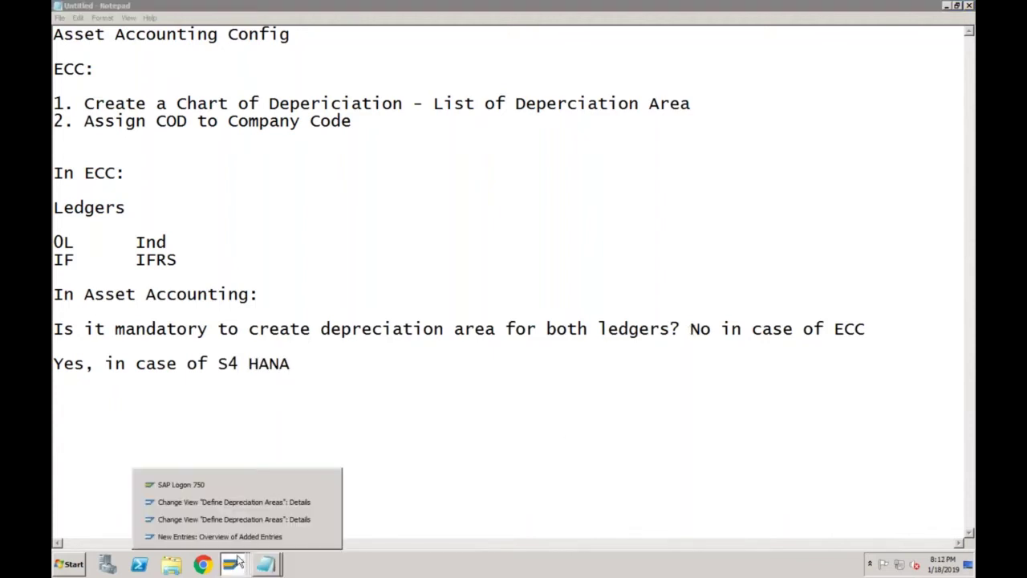
Step: Go back from area 1 details through the SF01 areas overview to the chart of depreciation activities
click(240, 504)
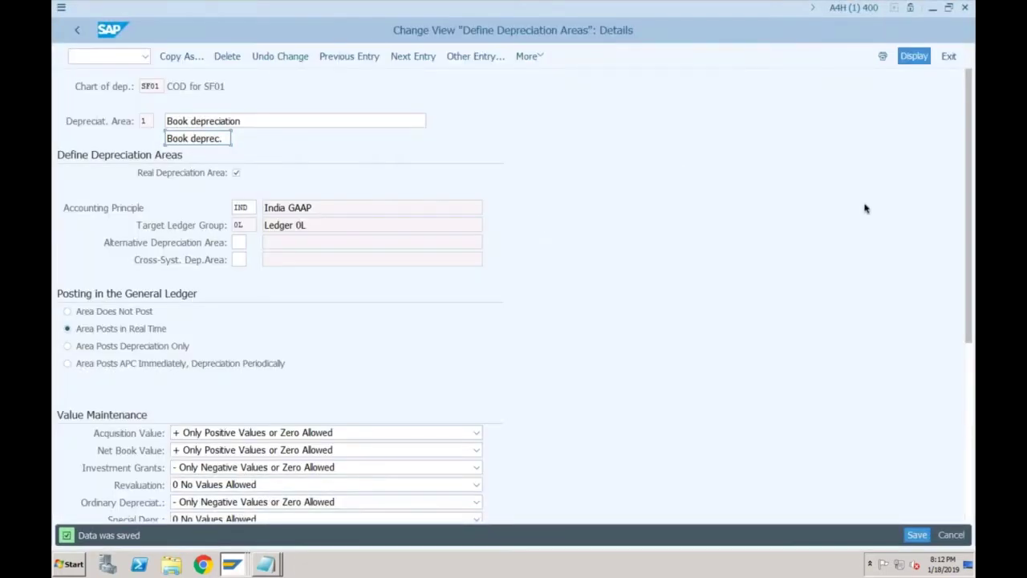
click(78, 30)
click(162, 84)
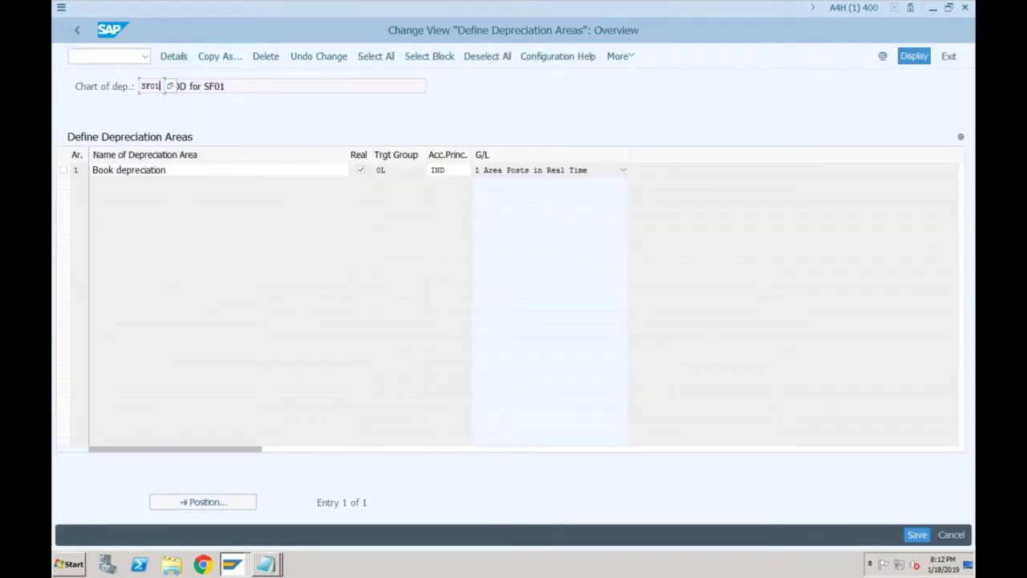
click(203, 174)
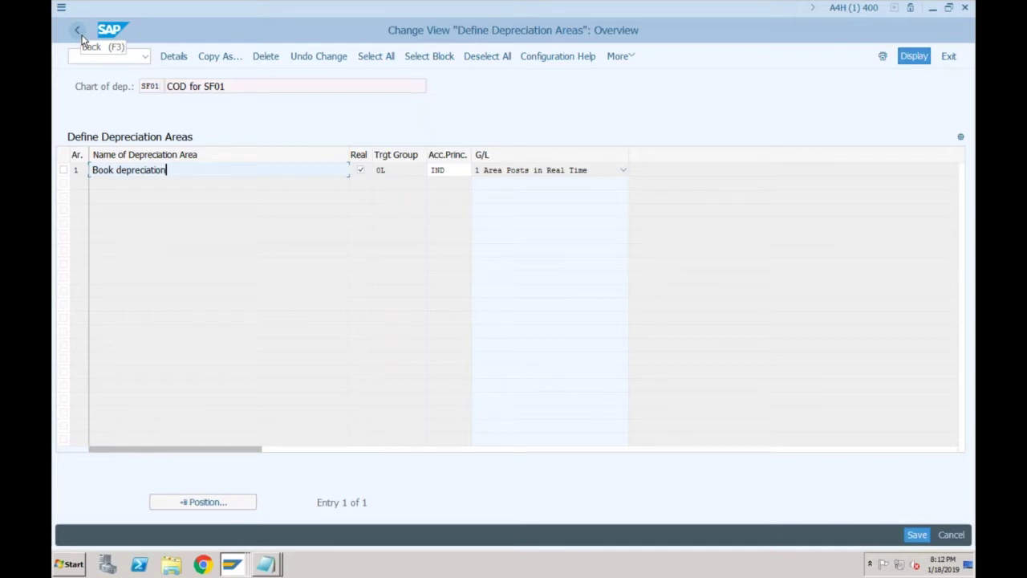
click(82, 37)
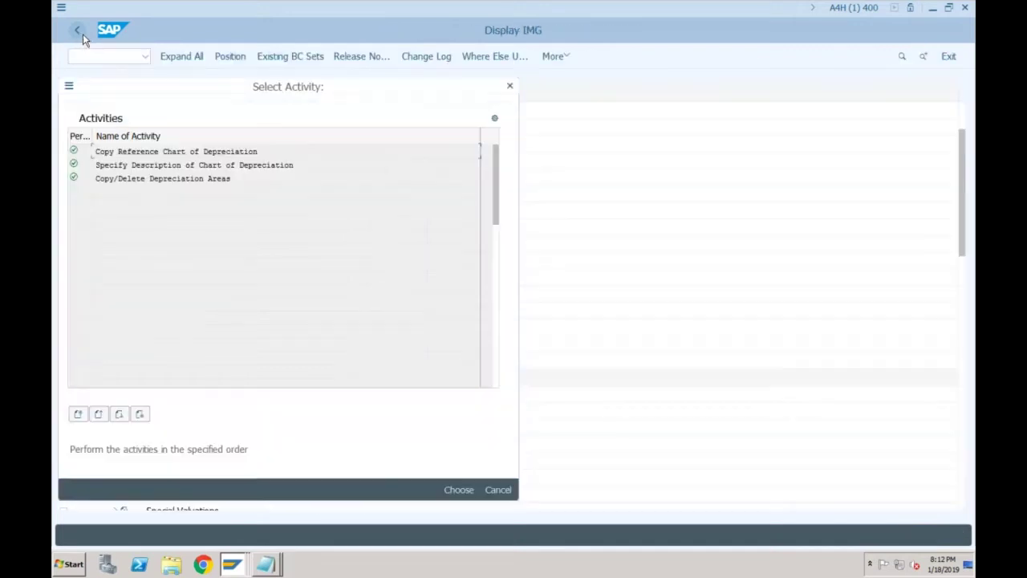
Step: Locate company code SF01, enter chart of depreciation SF01 for it, and save
click(509, 87)
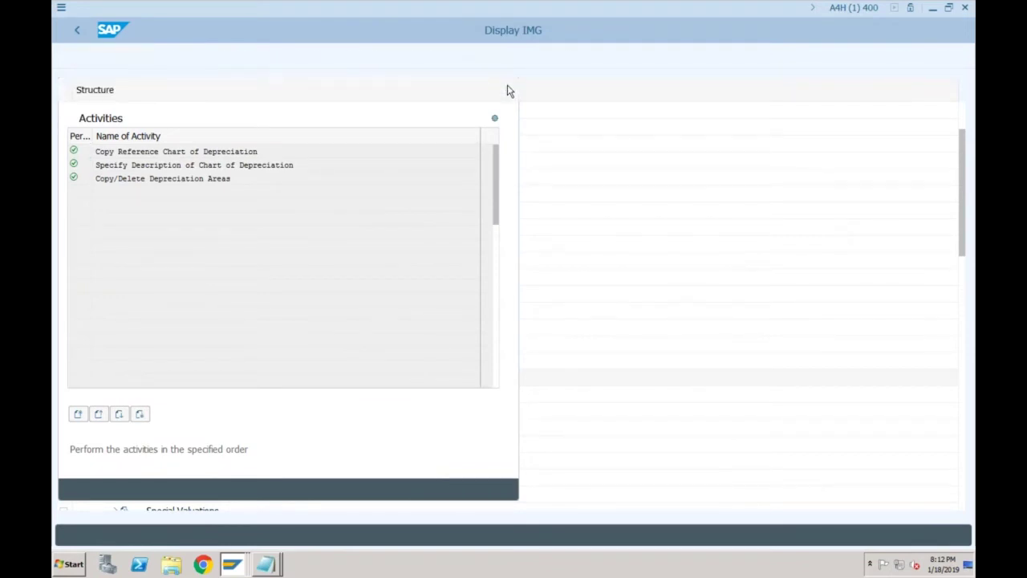
click(148, 394)
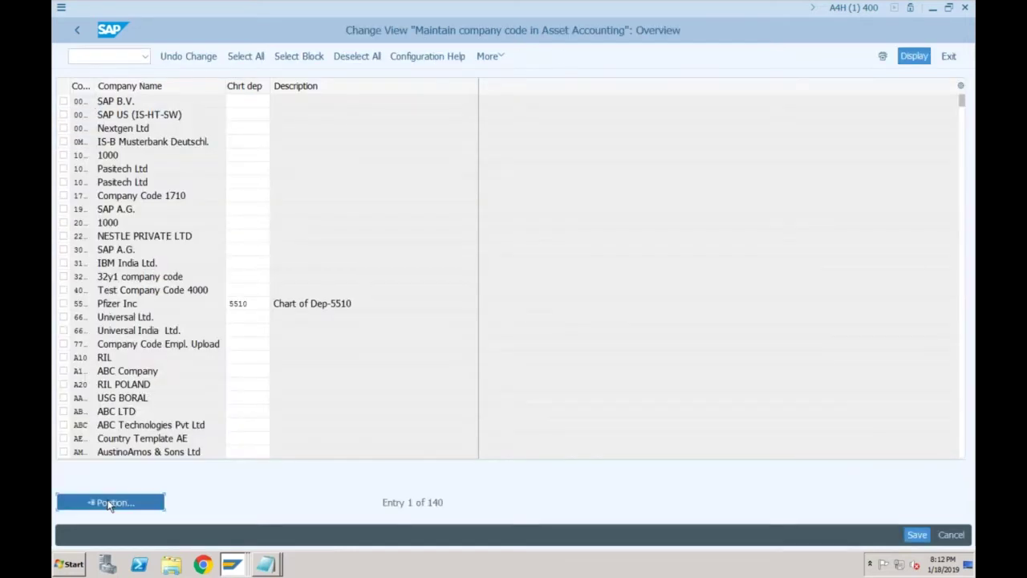
click(110, 502)
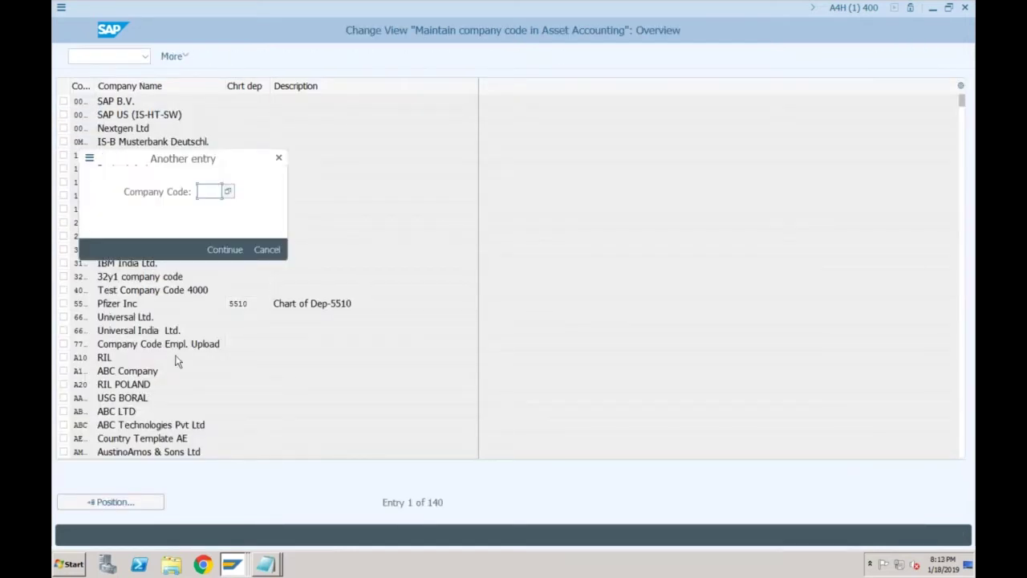
text(af01)
key(Return)
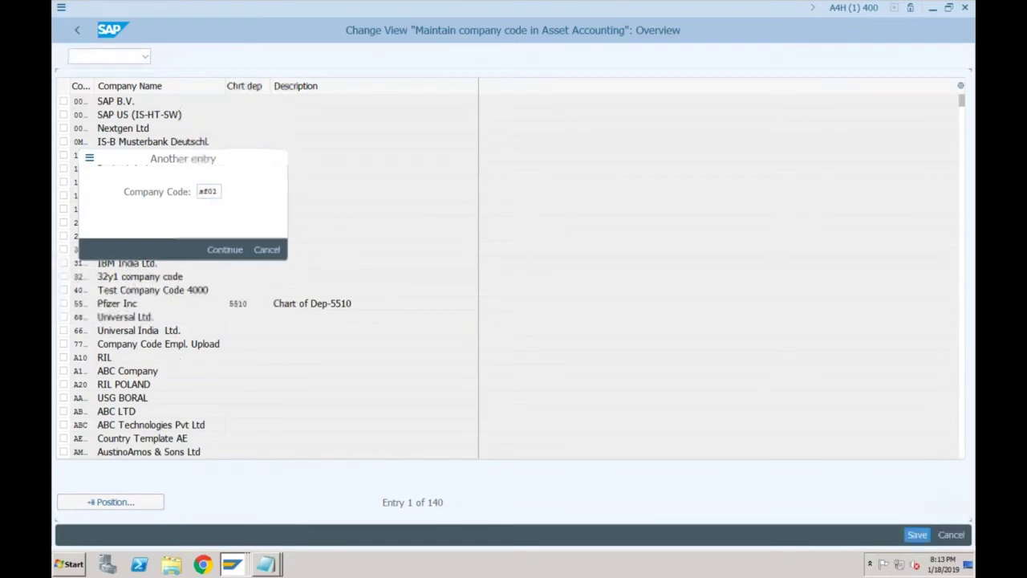
text(sf01)
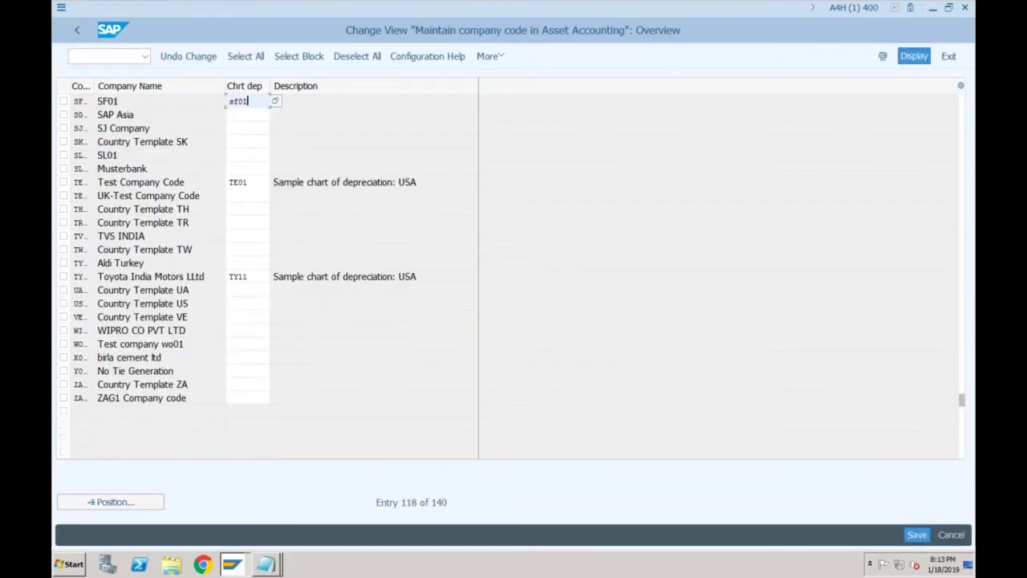
key(Return)
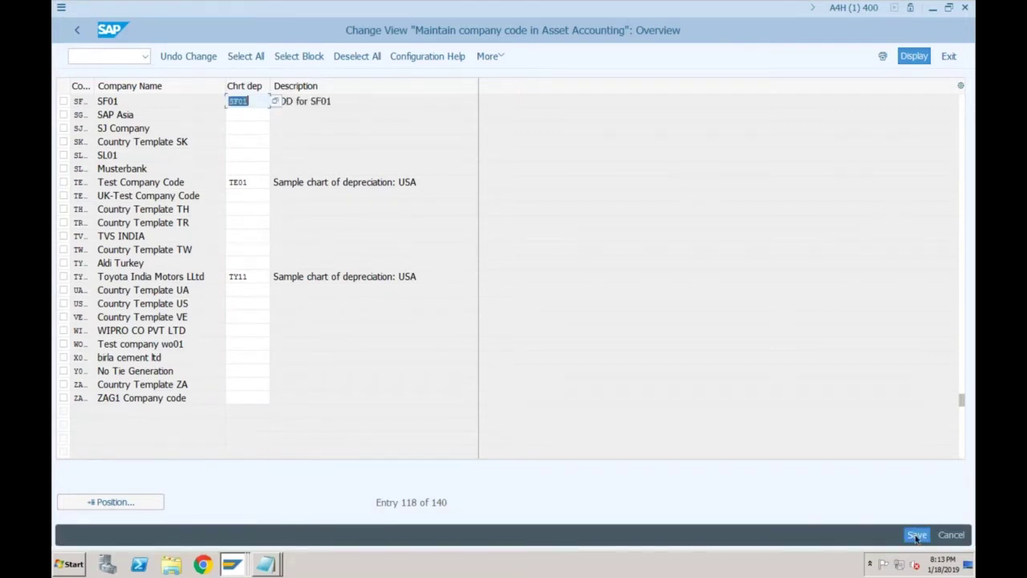
click(915, 535)
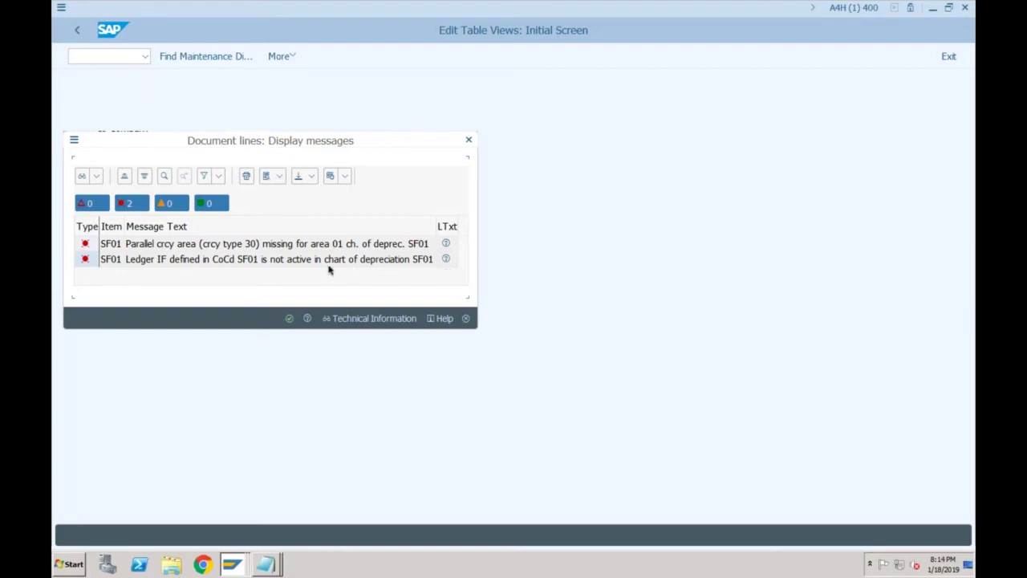
Step: Acknowledge the two SF01 error messages and exit the company code assignment view
click(267, 251)
click(288, 318)
click(77, 30)
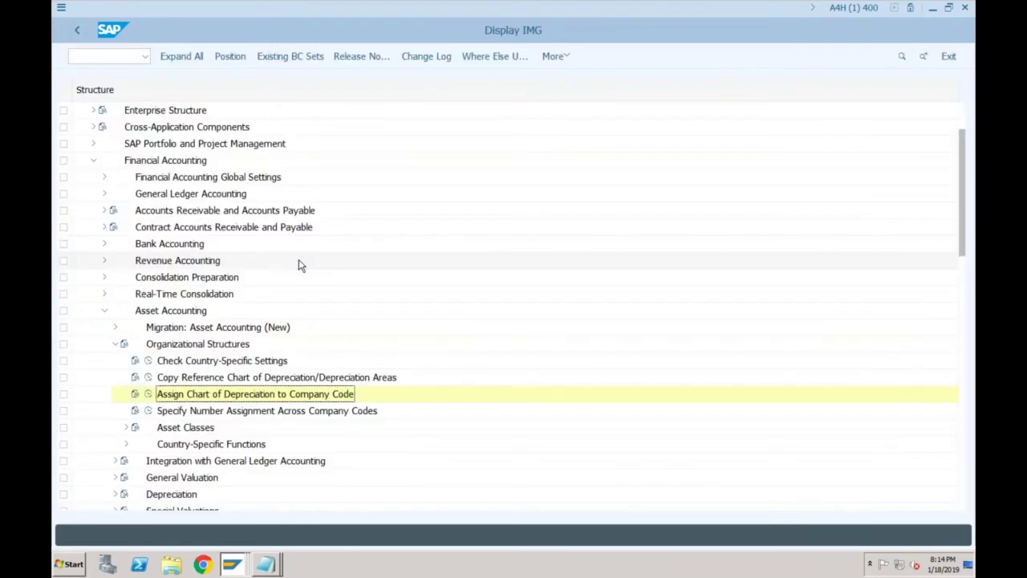
Step: Copy depreciation area 1 of chart SF01 as new area 2, describing it as 'IFRS'
click(148, 378)
key(Return)
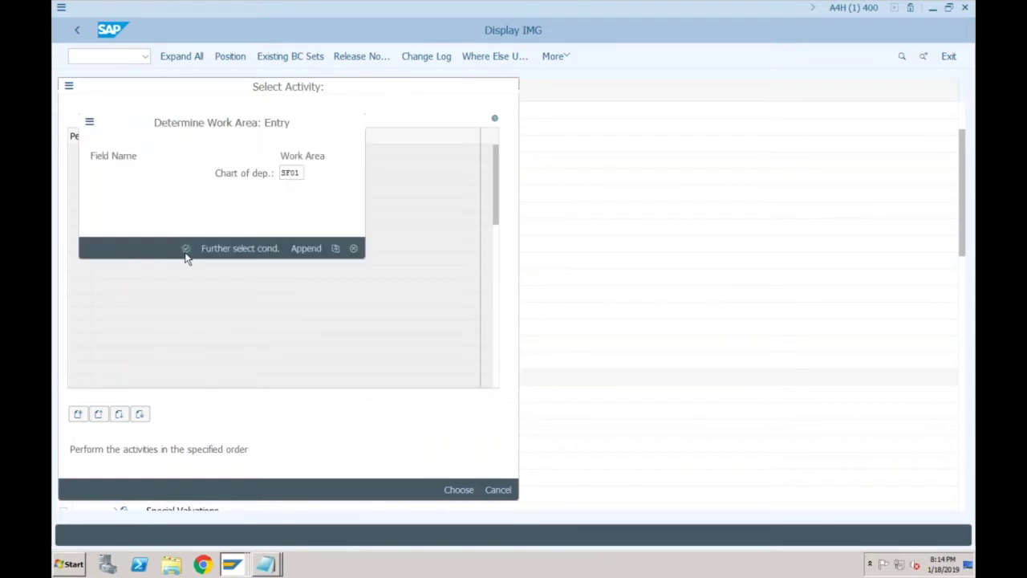
click(186, 250)
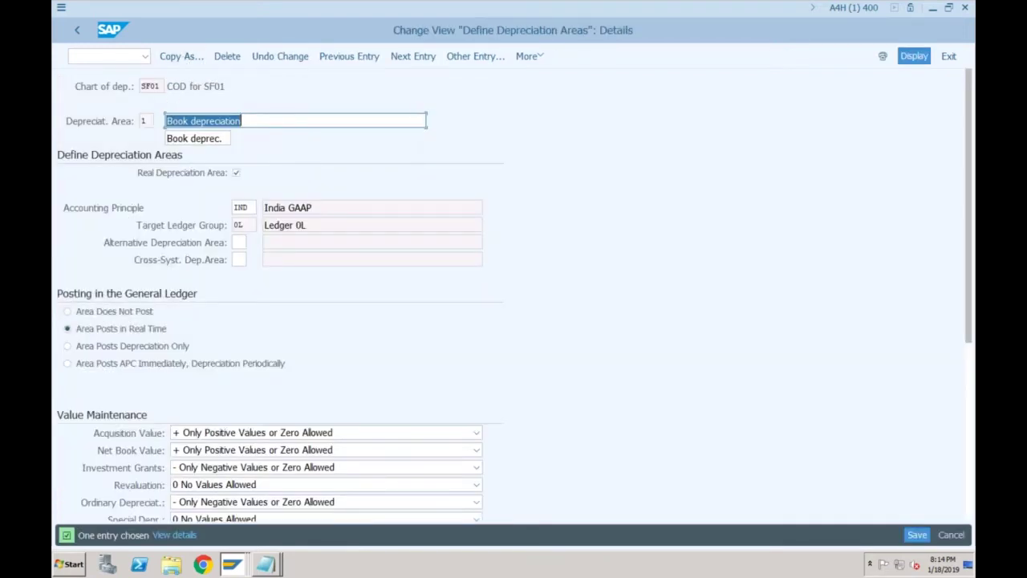
click(184, 56)
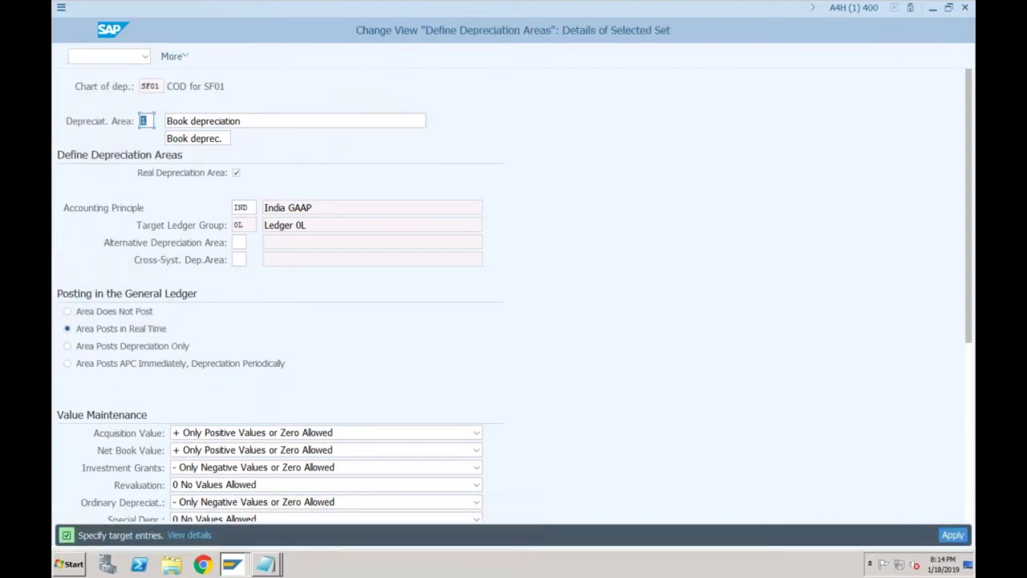
text(2)
key(Tab)
text(IFRS)
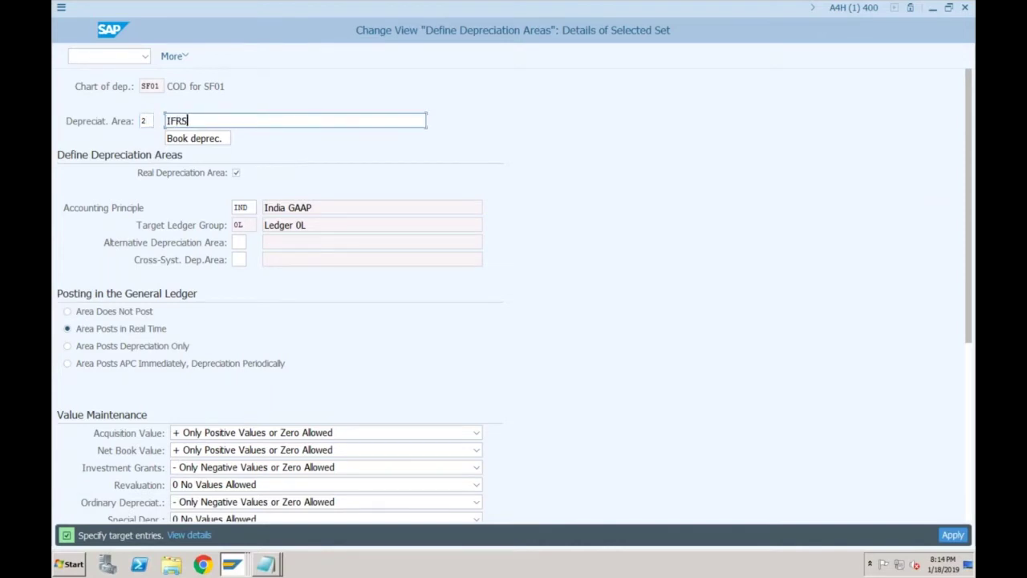
key(Tab)
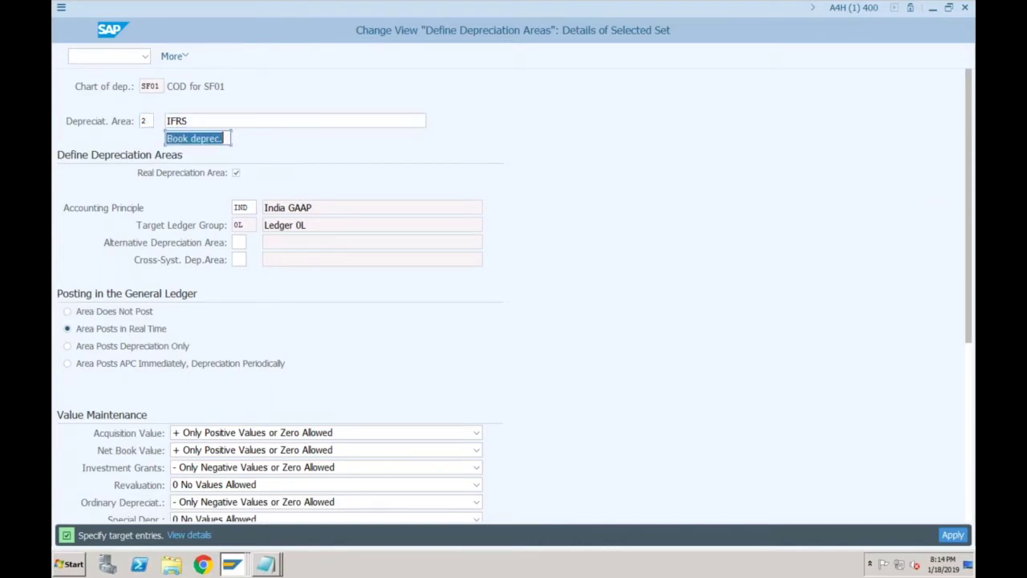
text(IFRS)
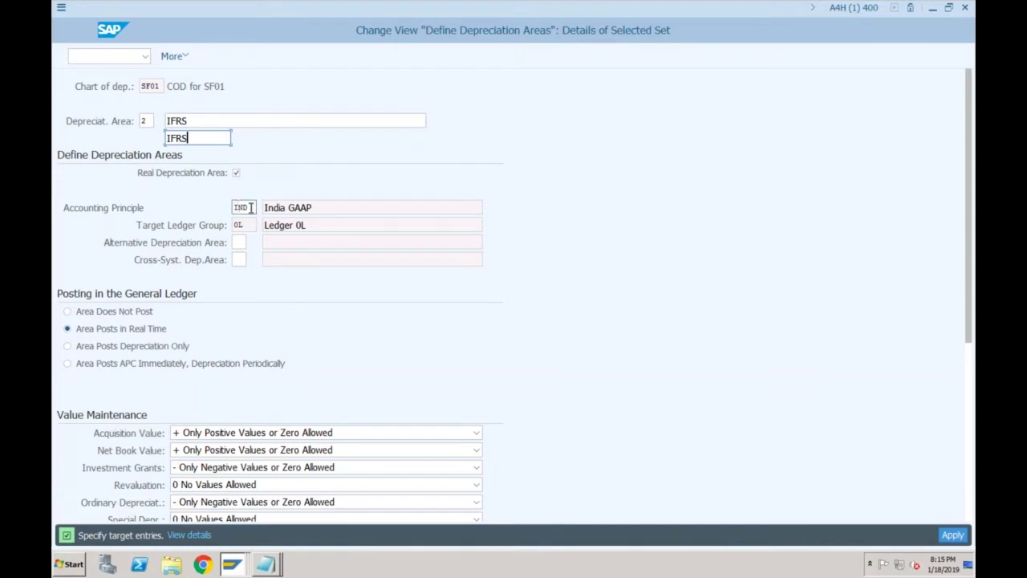
Step: Assign accounting principle IFRS to area 2 (ledger group P1), then return to the principle assignments window
click(251, 208)
click(262, 208)
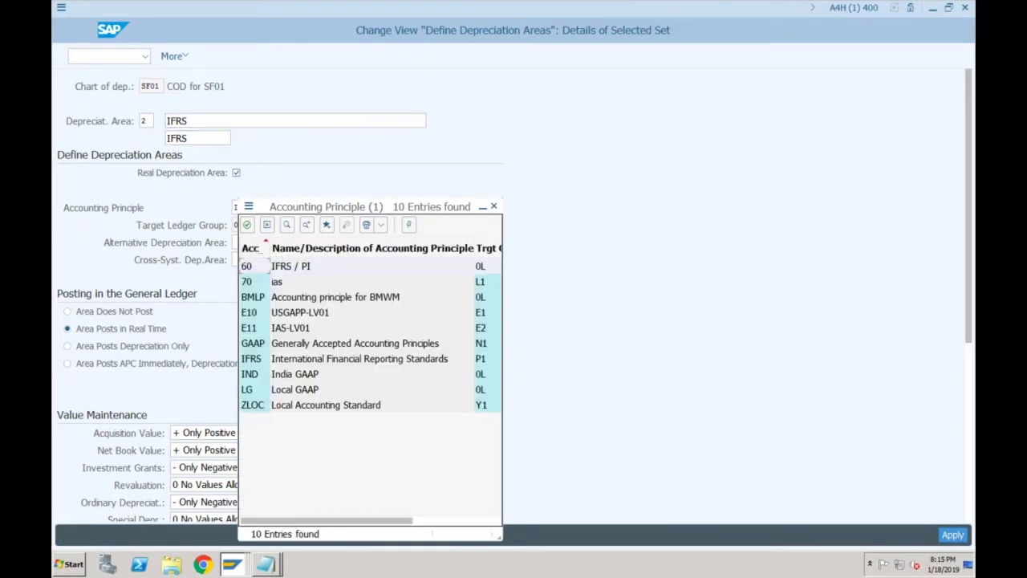
click(255, 360)
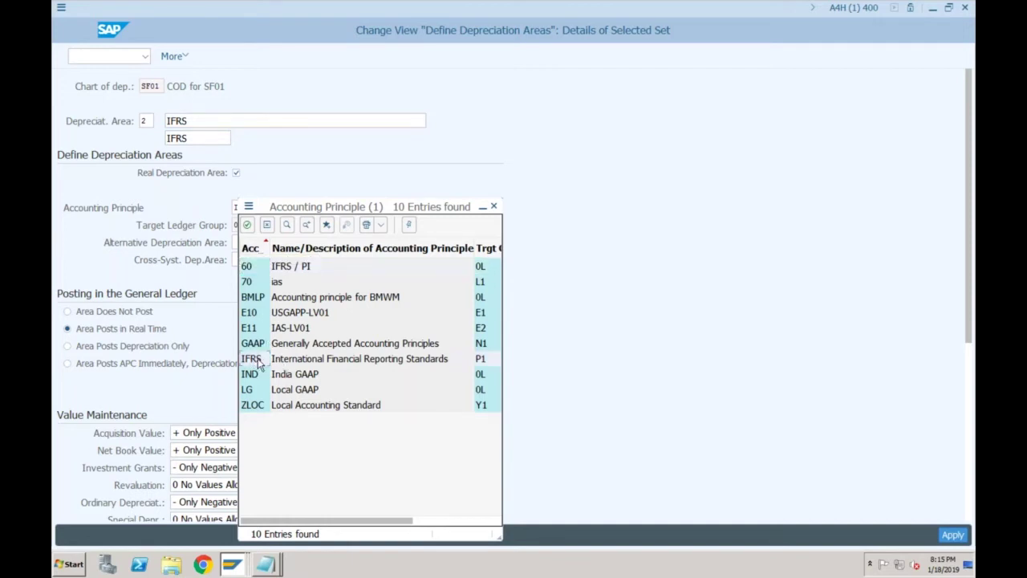
double_click(257, 360)
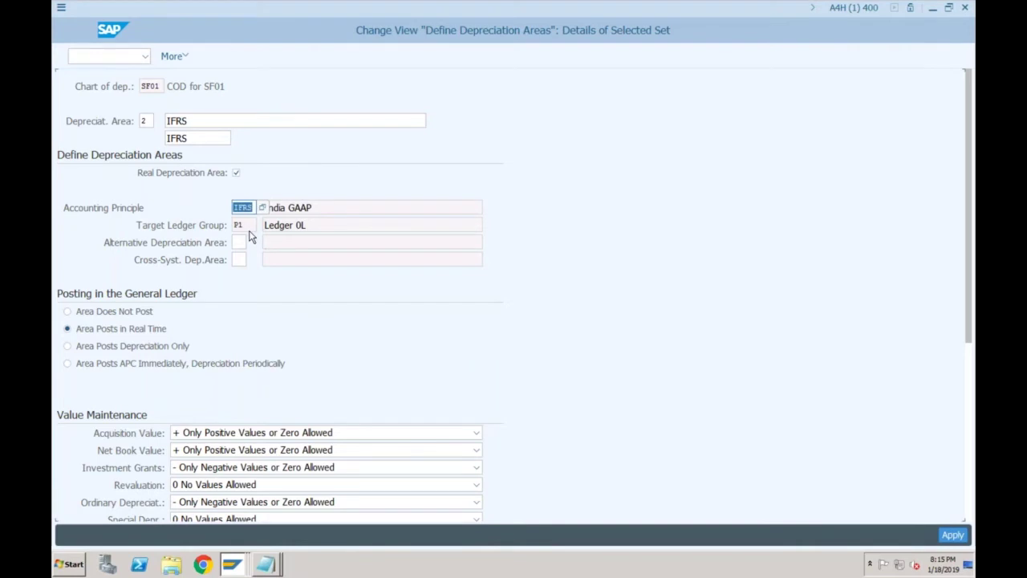
click(244, 226)
click(243, 207)
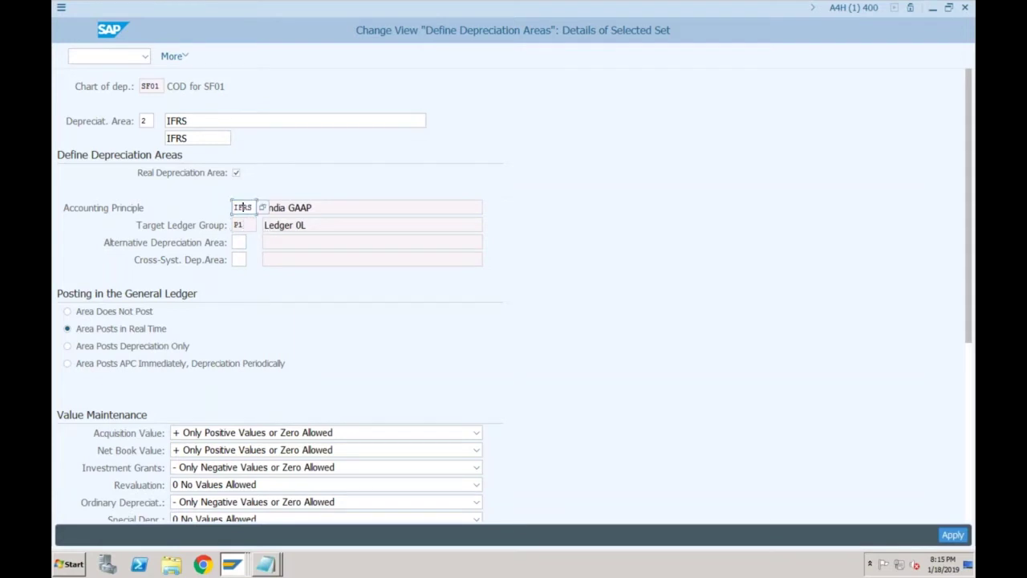
click(233, 564)
click(233, 534)
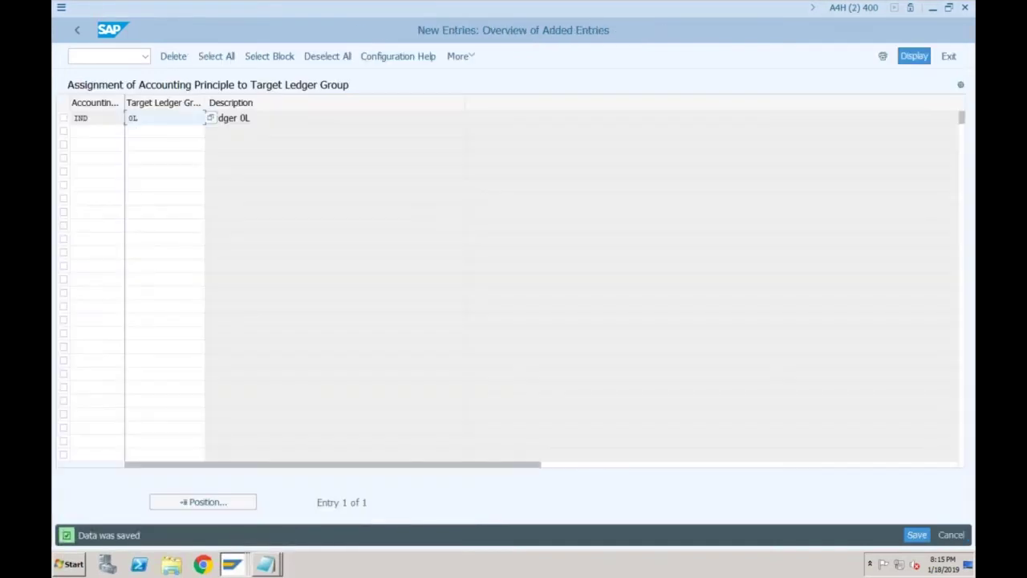
Step: In the full list, replace P1 with IF as the IFRS principle's target ledger group and save
click(77, 29)
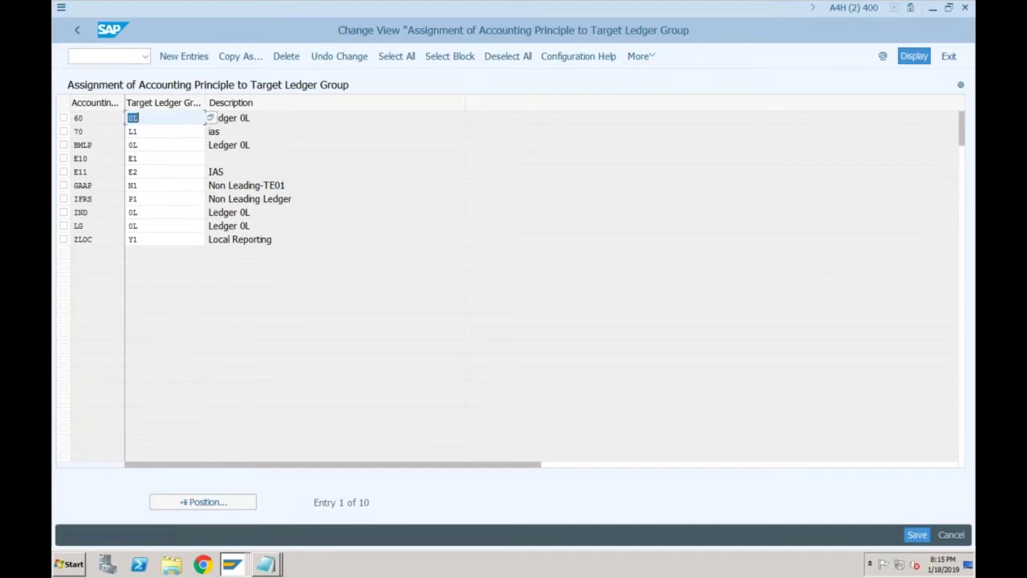
click(132, 199)
text(IF)
key(Return)
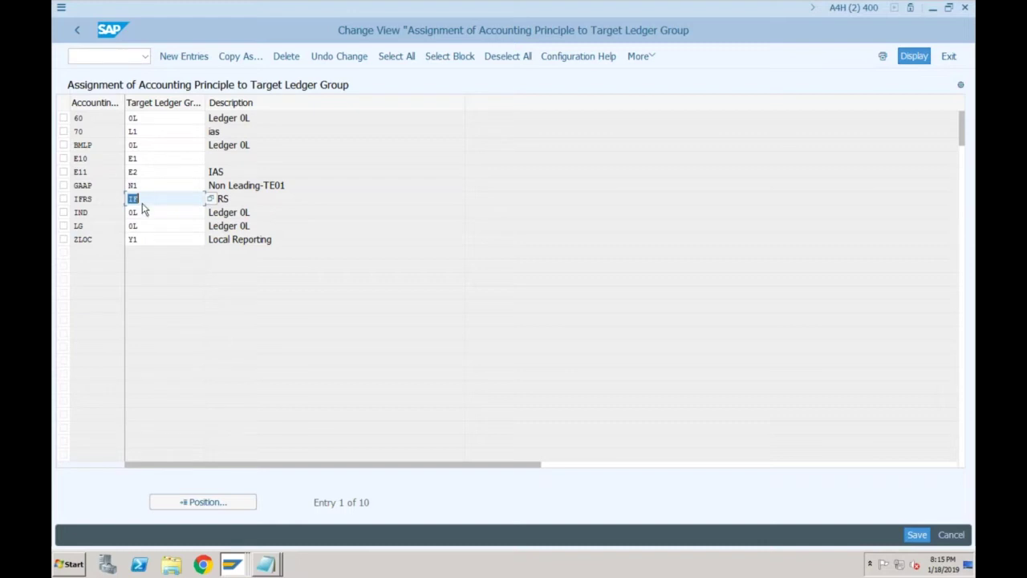
text(IF)
click(93, 199)
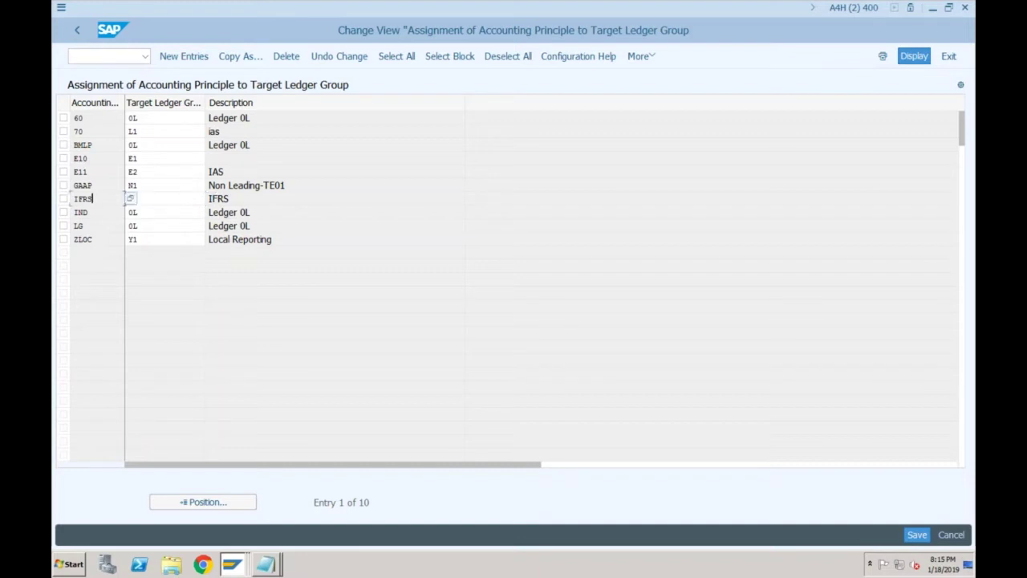
key(Tab)
text(IF)
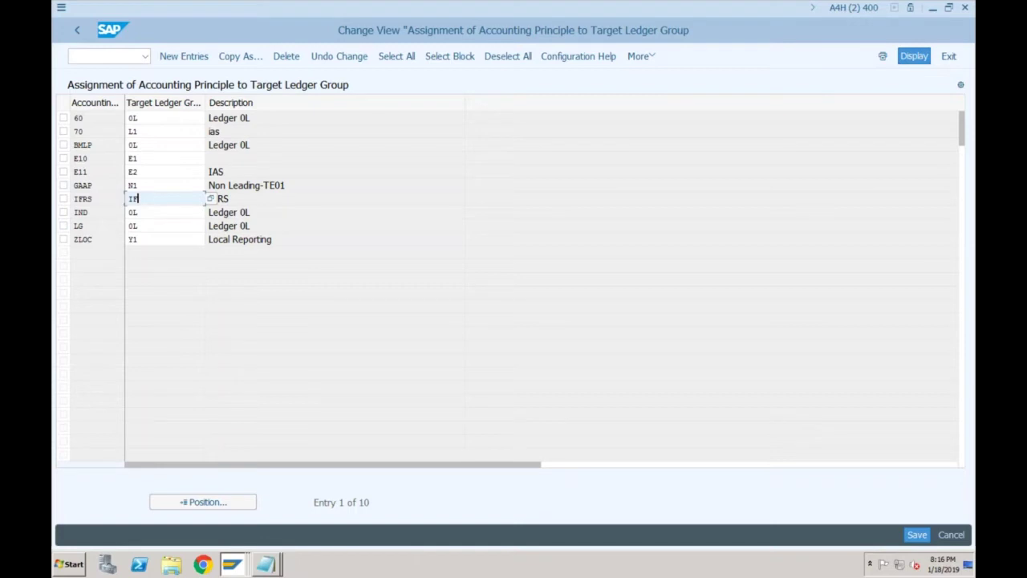
click(93, 198)
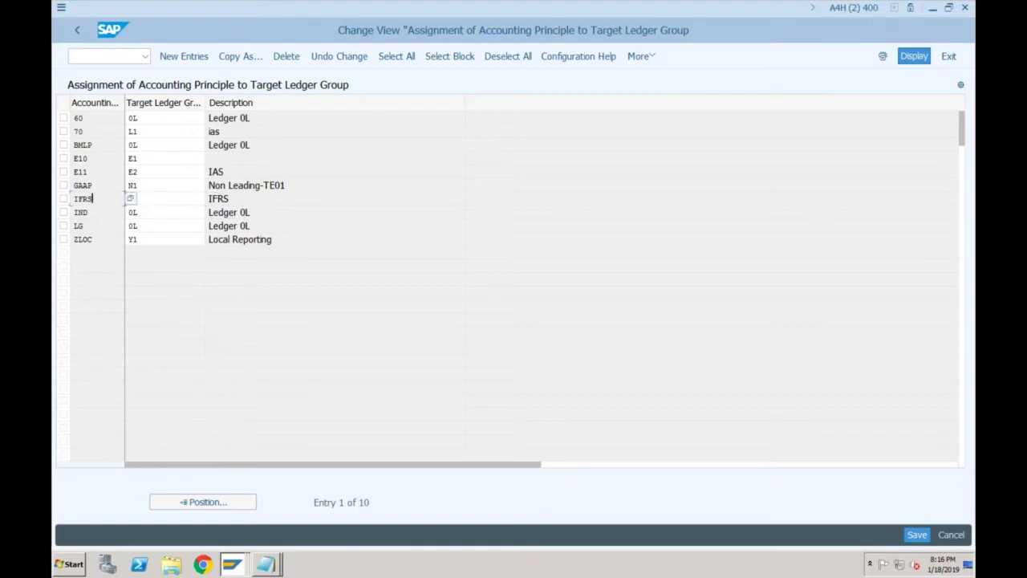
click(149, 199)
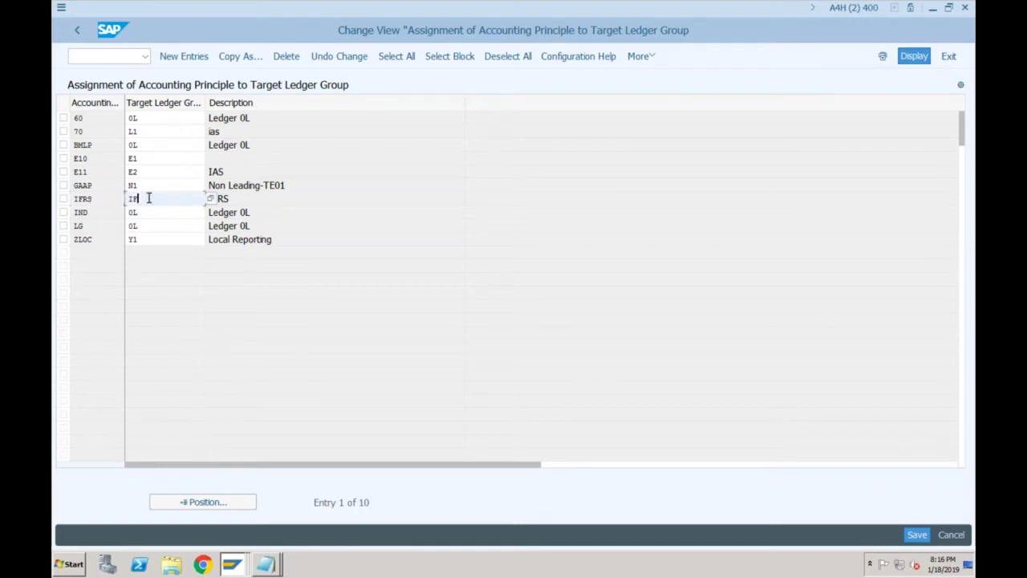
click(914, 535)
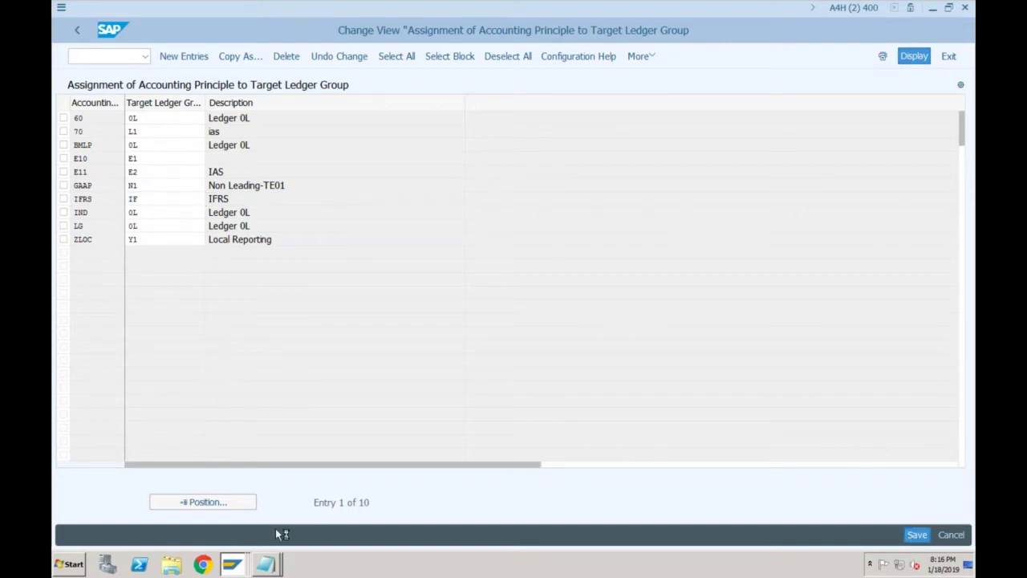
Step: In the depreciation area 2 form, re-pick principle IFRS from the F4 list to pull in ledger group IF
click(232, 565)
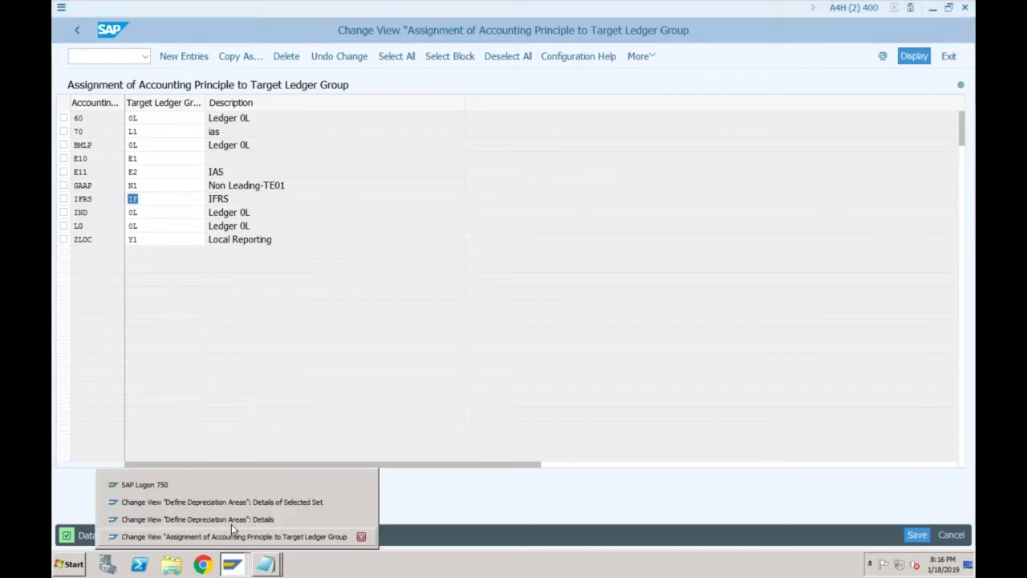
click(231, 502)
key(F4)
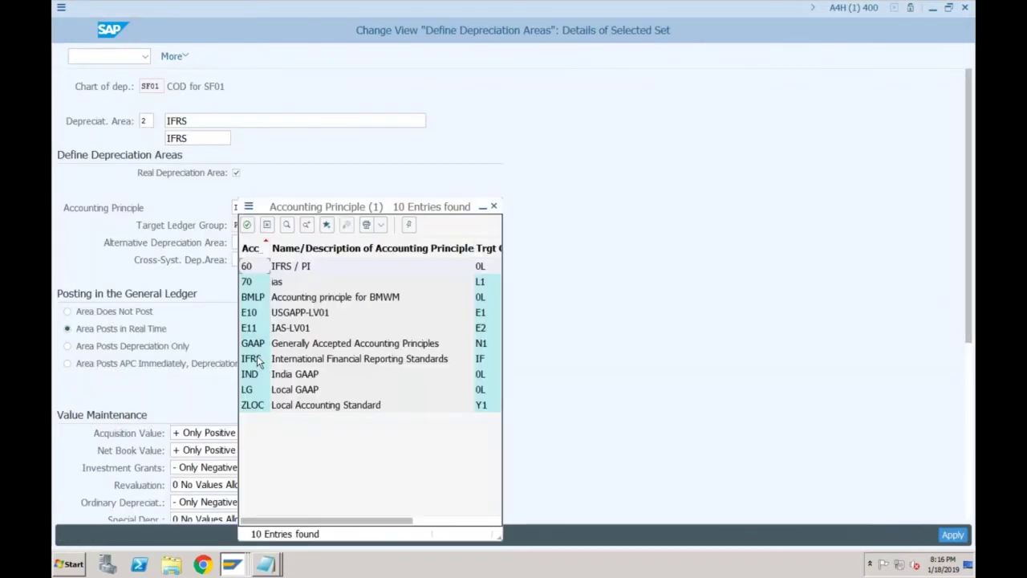
double_click(251, 358)
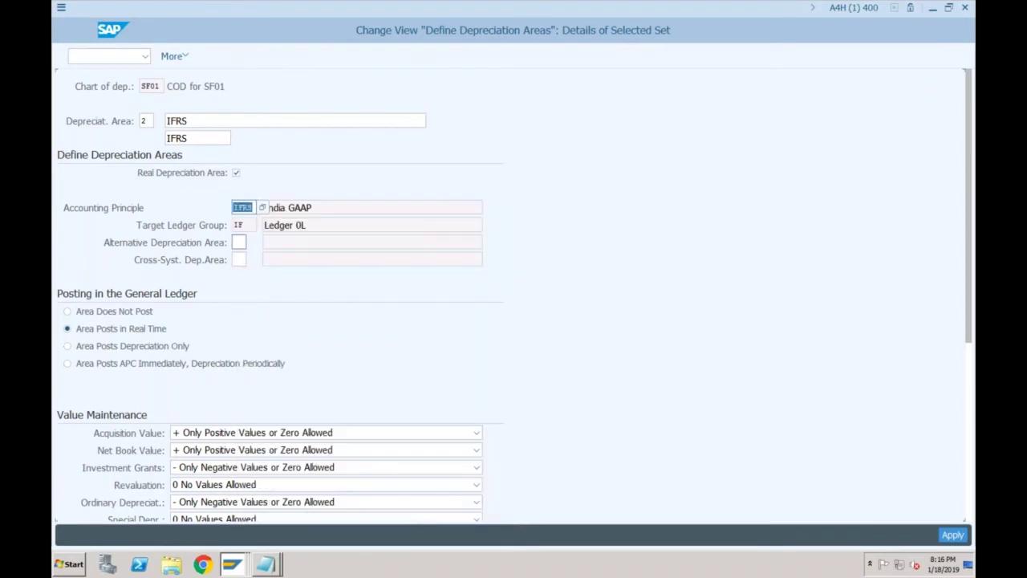
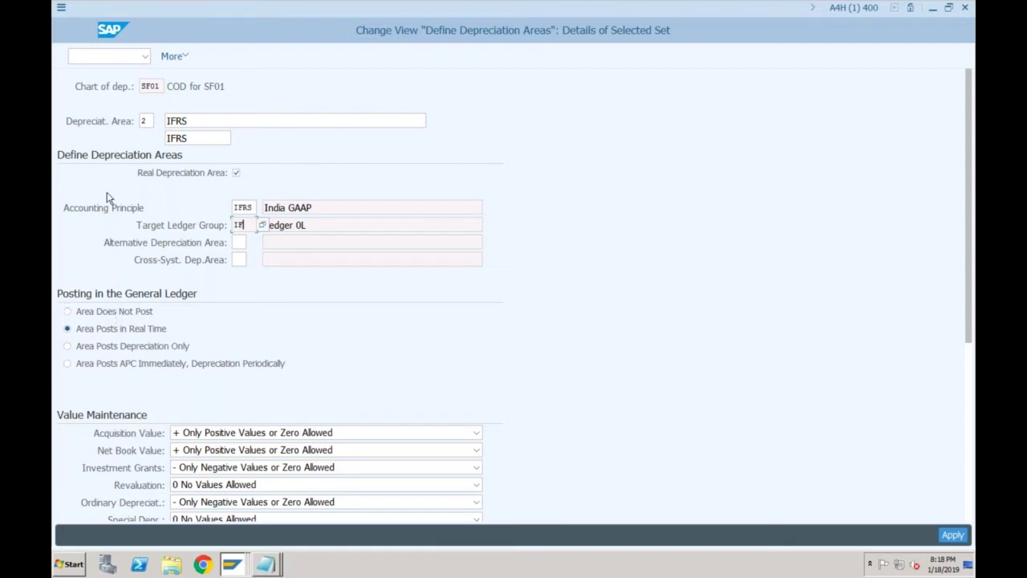
Step: Confirm target ledger group IF for IFRS depreciation area 2 and bring up the Notepad windows
click(146, 121)
click(265, 566)
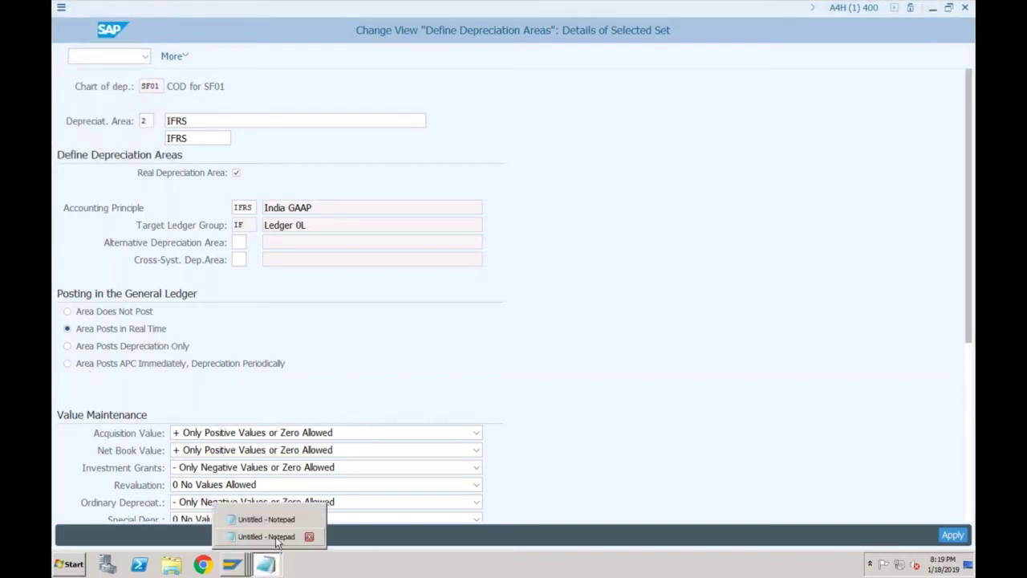
Step: Clear the old Notepad notes and type 0L, IF and 'Group Currency 30' on separate lines
click(267, 536)
drag(290, 365, 55, 17)
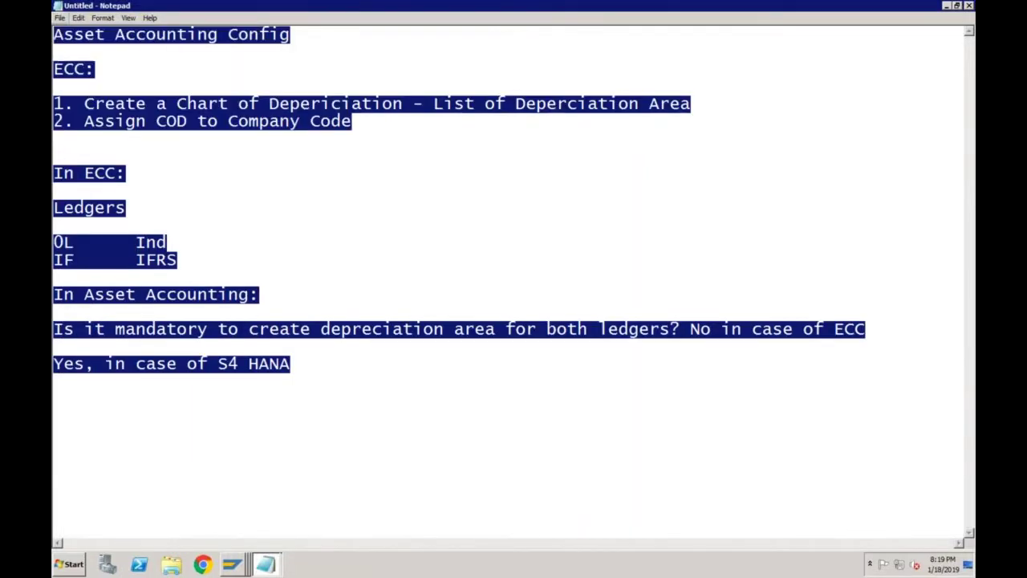
key(Delete)
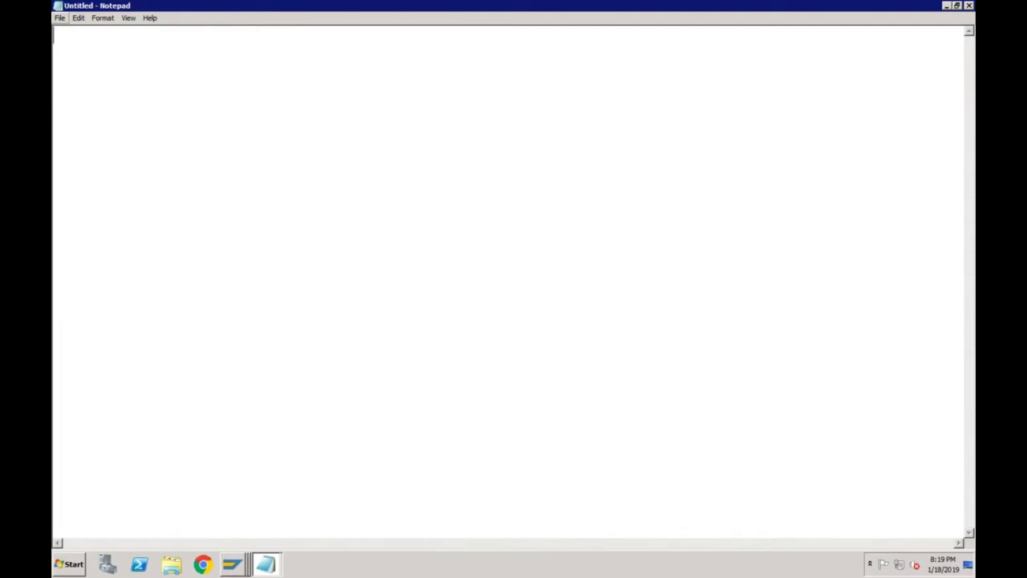
text(0)
key(BackSpace)
text(0L)
key(Return)
text(IF)
key(Return)
key(Return)
text(Gr)
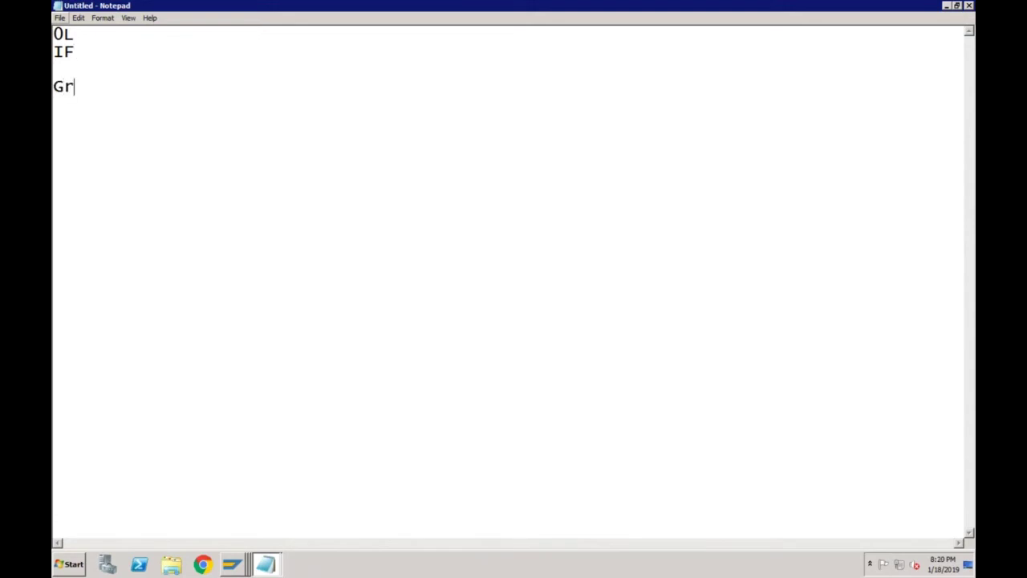
text(oup Curr)
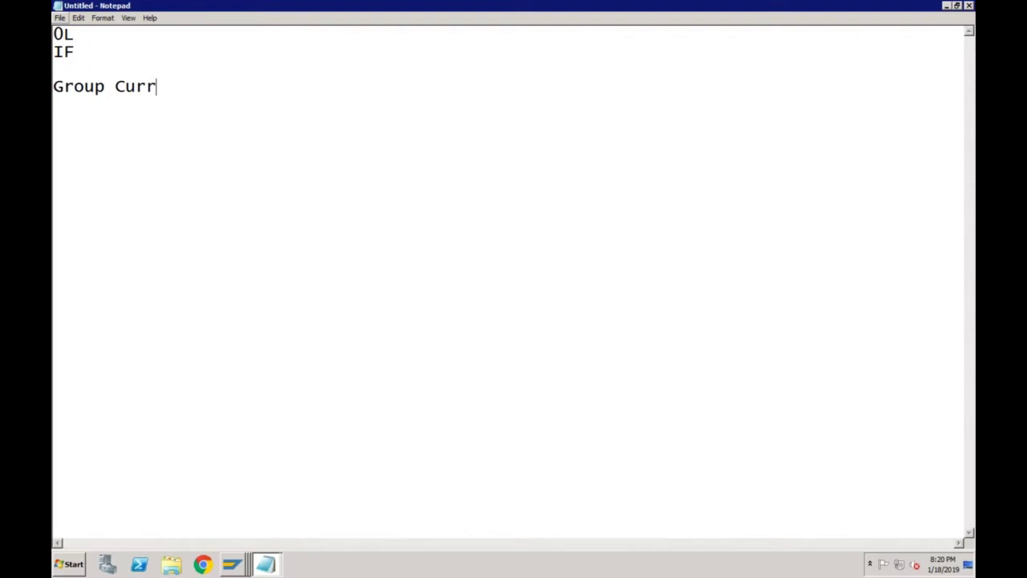
text(ency 30)
Step: Add an 'Asset Accounting:' heading below the Group Currency 30 line
click(82, 41)
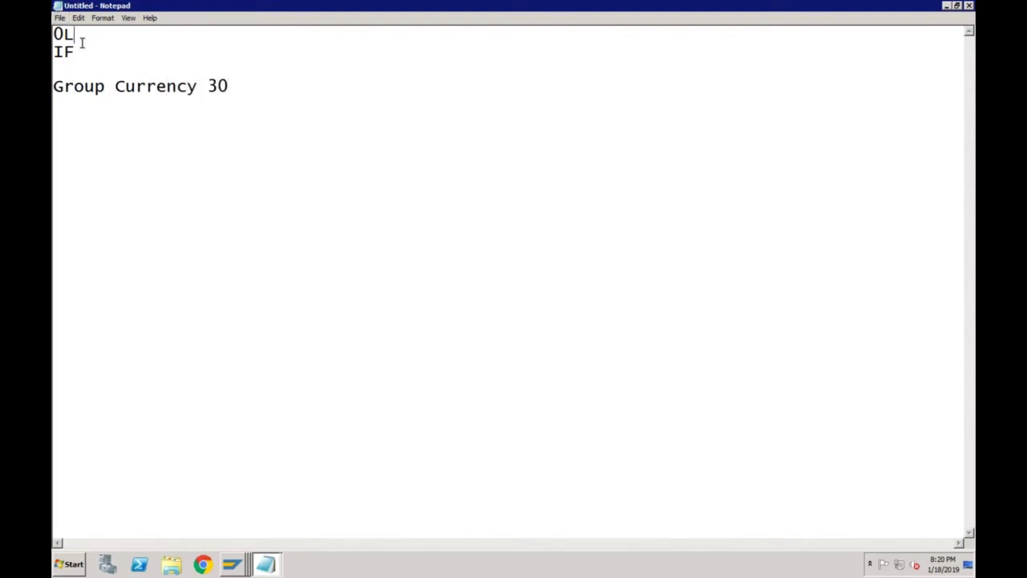
click(80, 51)
click(236, 91)
key(Return)
key(Return)
key(Return)
text(Asset A)
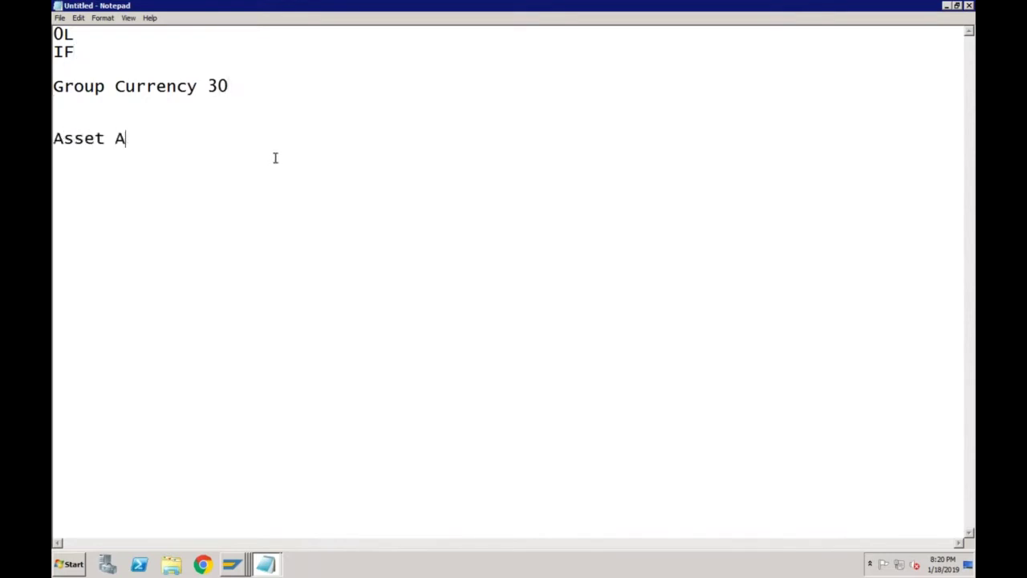
text(ccounting)
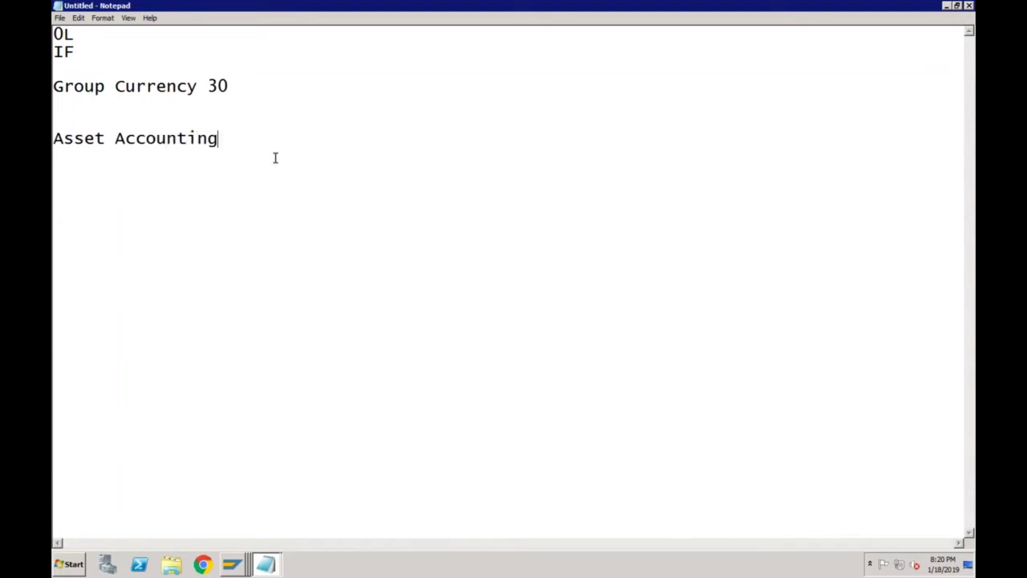
text(:)
key(Return)
Step: Highlight the 0L and IF ledgers and 'Currency 30' for emphasis
double_click(63, 36)
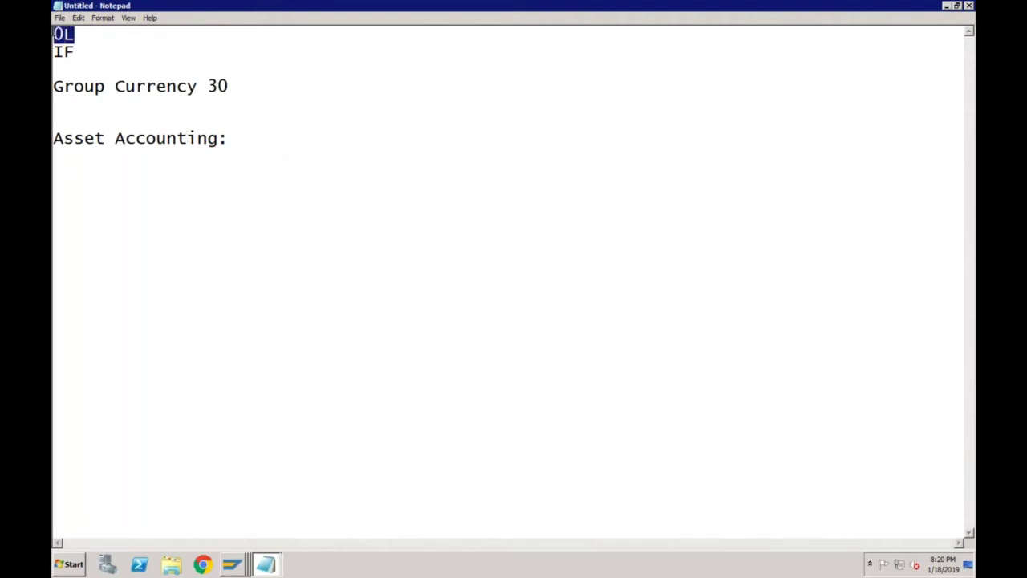
double_click(65, 53)
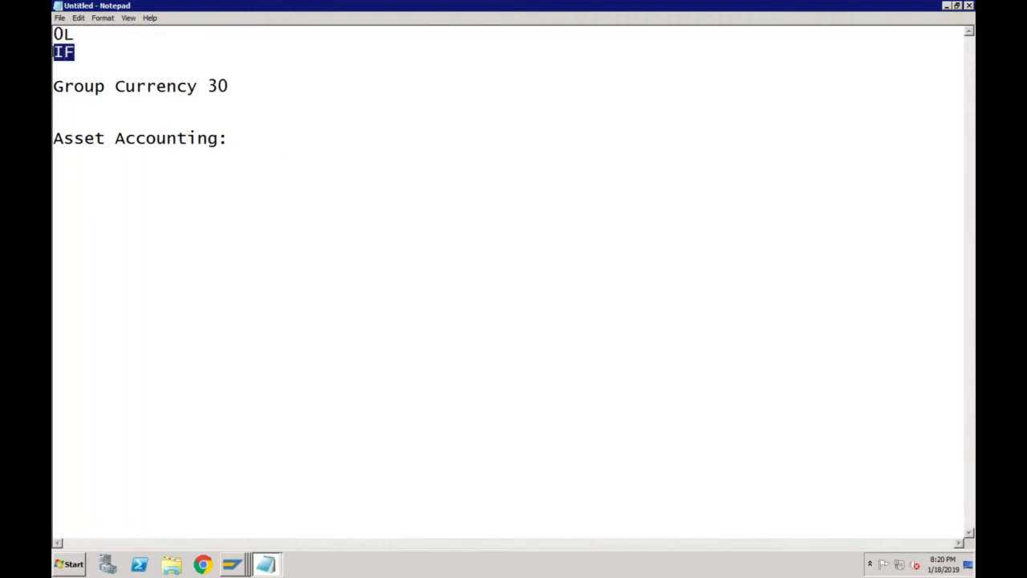
key(Down)
drag(78, 52, 53, 52)
key(Right)
drag(75, 35, 53, 34)
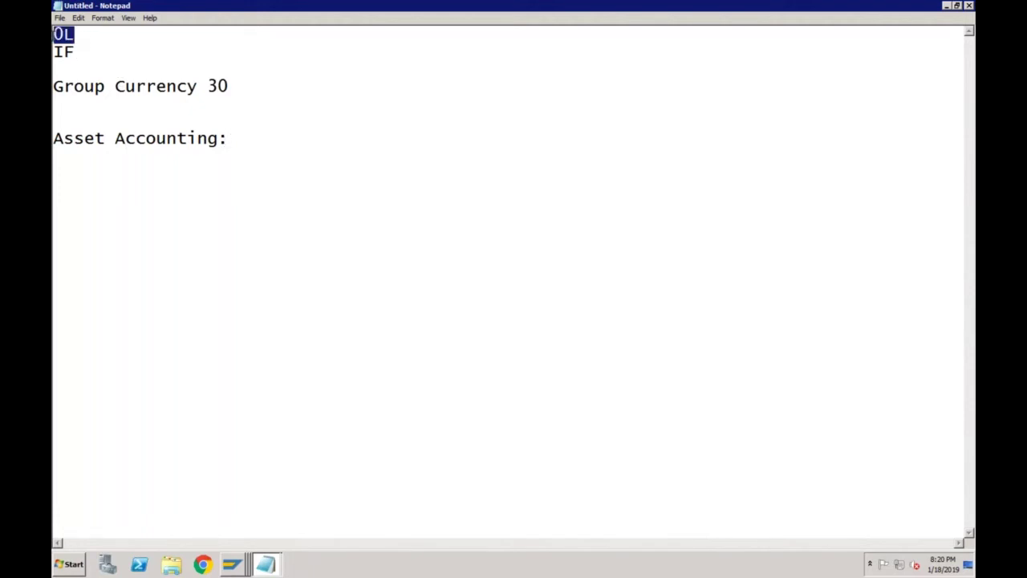
click(197, 139)
click(234, 138)
click(241, 82)
shift+click(114, 82)
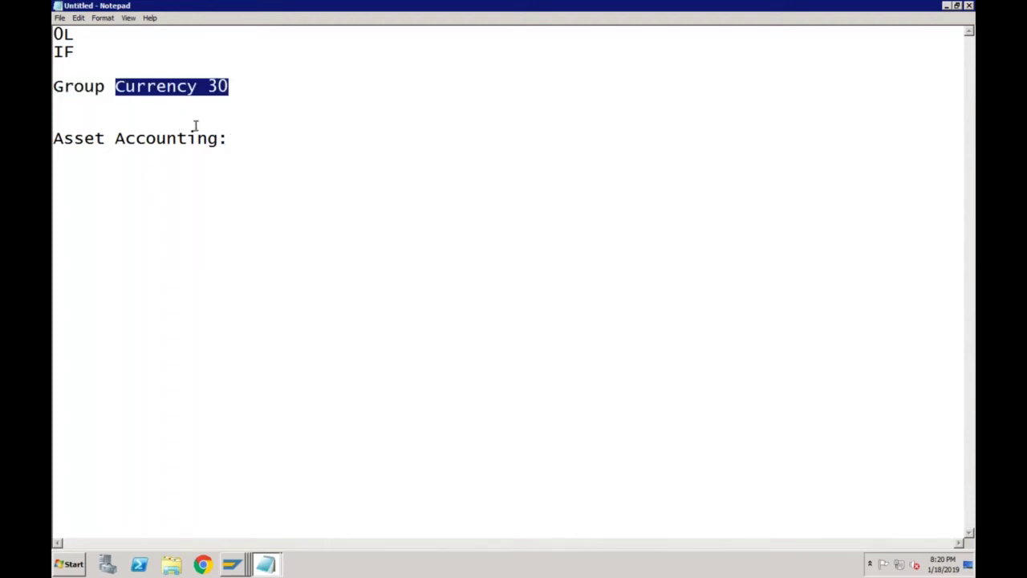
Step: List ledgers 0L and IF on separate lines under the Asset Accounting: heading
click(232, 139)
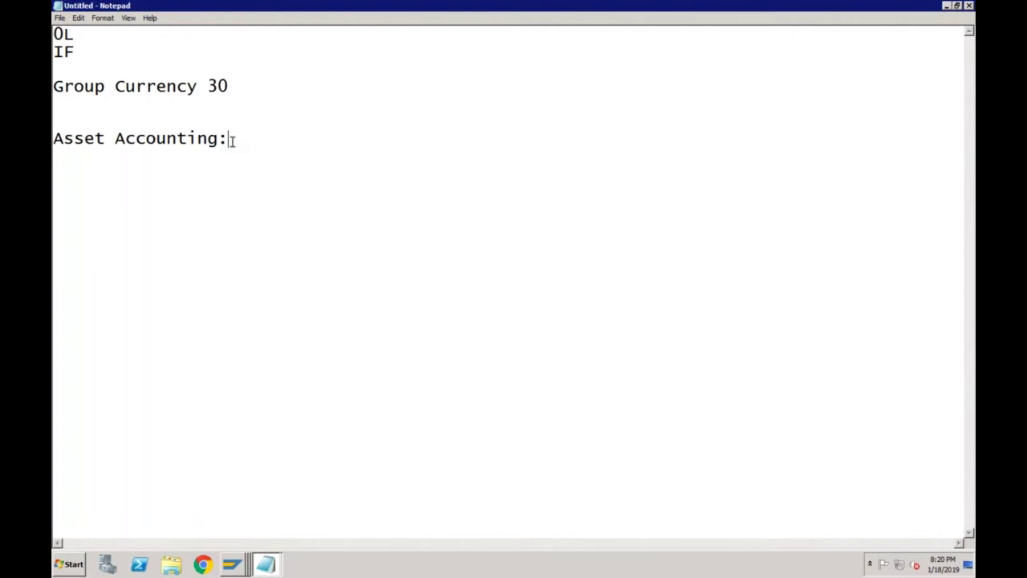
key(Return)
key(Return)
text(0L)
key(Return)
text(IF)
Step: Note '- Purchase Asset : 10,000 USD' after 0L and '- Copied from 0L' after IF
click(82, 173)
text(- Purc)
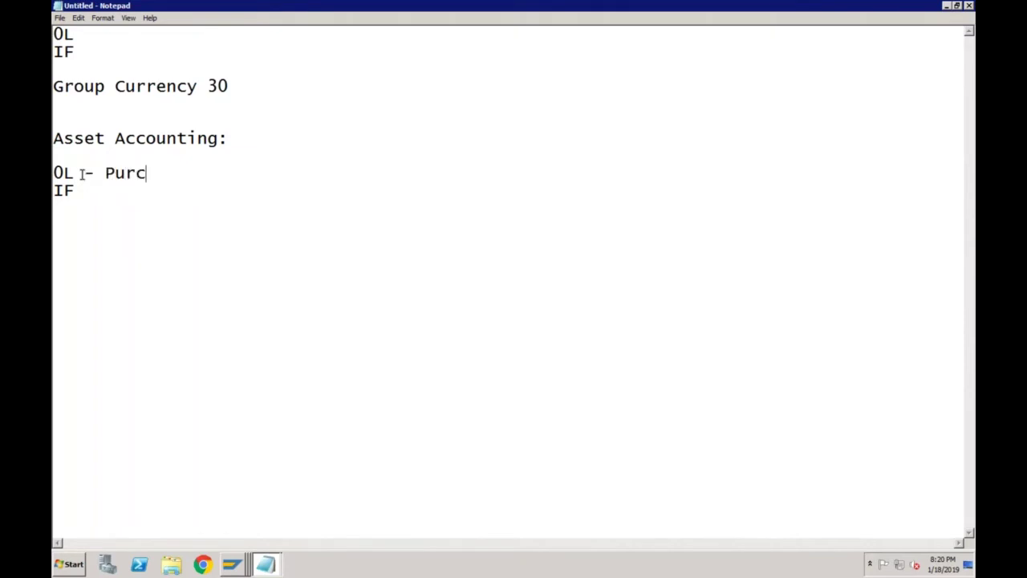
text(hase Asse)
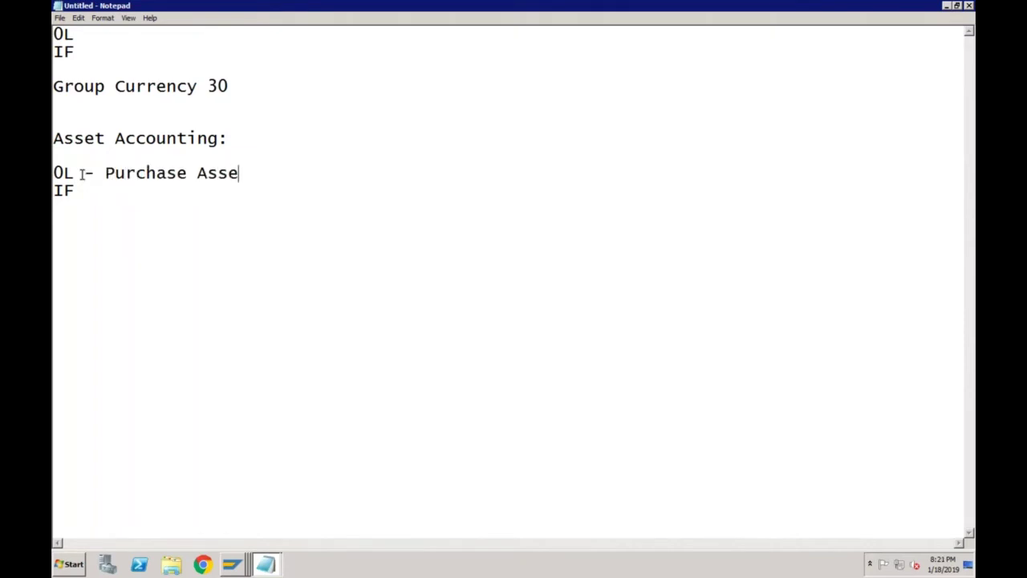
text(t : 10,000 USD)
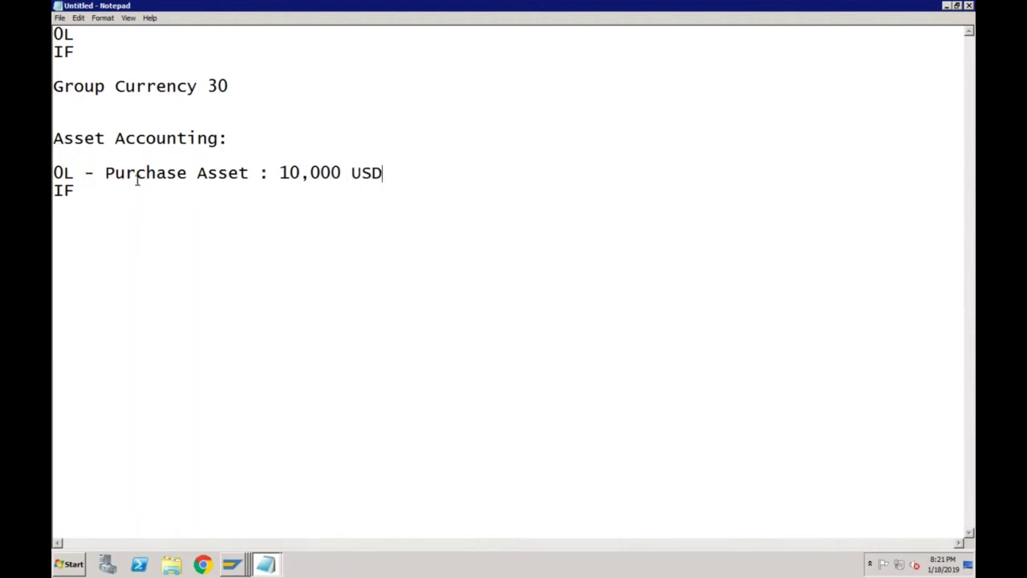
click(95, 198)
text(- Copied to 10,1000)
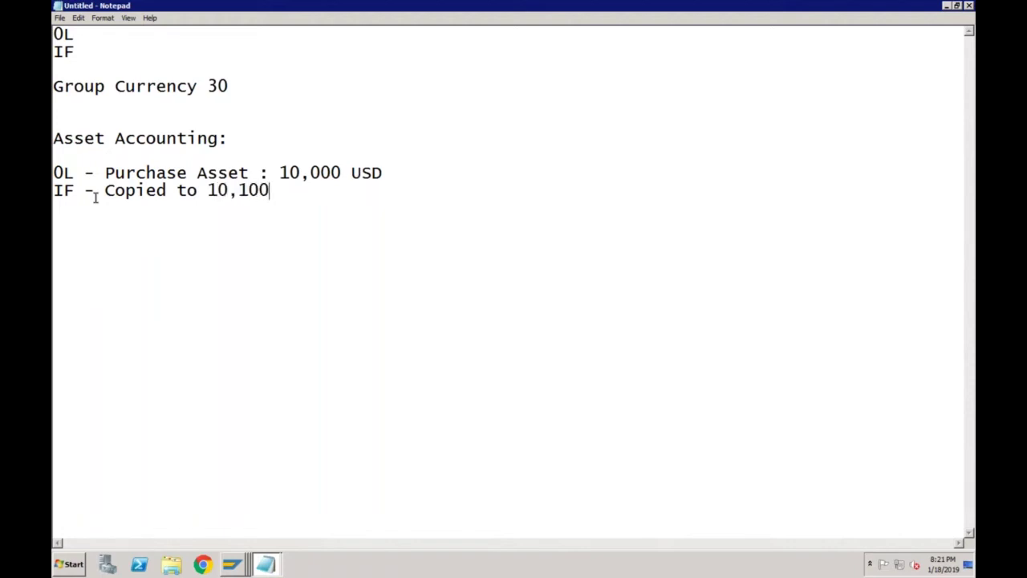
key(BackSpace)
key(BackSpace)
key(BackSpace)
text(000)
drag(208, 193, 278, 192)
key(BackSpace)
key(BackSpace)
key(BackSpace)
key(BackSpace)
text(from 0L)
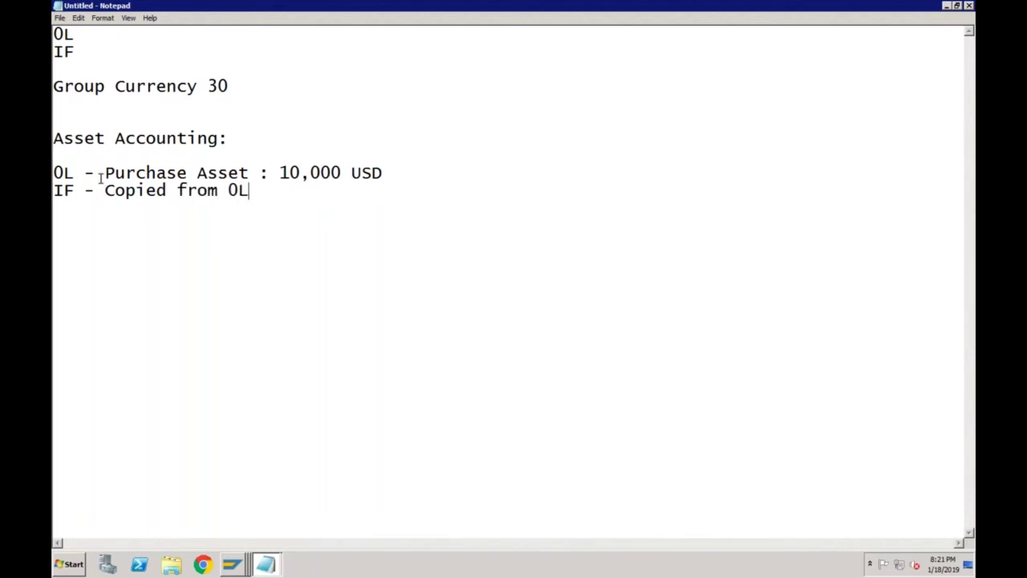
click(76, 190)
Step: Append 'Real Time' to the 0L purchase line and ': Always getting values from 0L' to IF
click(397, 172)
text(Real Time)
key(ctrl+Left)
key(ctrl+Left)
key(ctrl+Left)
key(ctrl+Left)
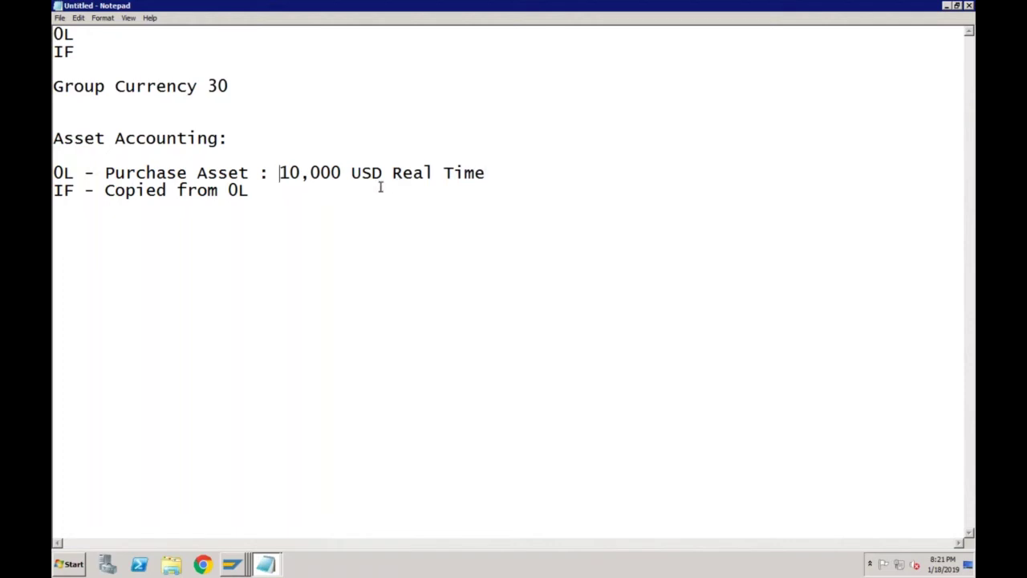
click(178, 138)
click(252, 191)
text(:)
text(Always getti)
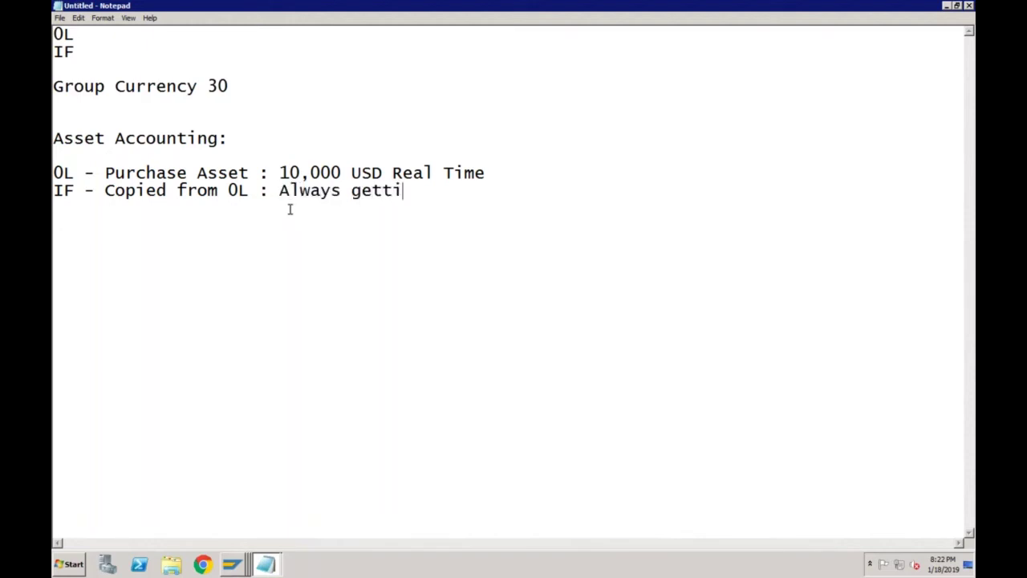
text(ng values)
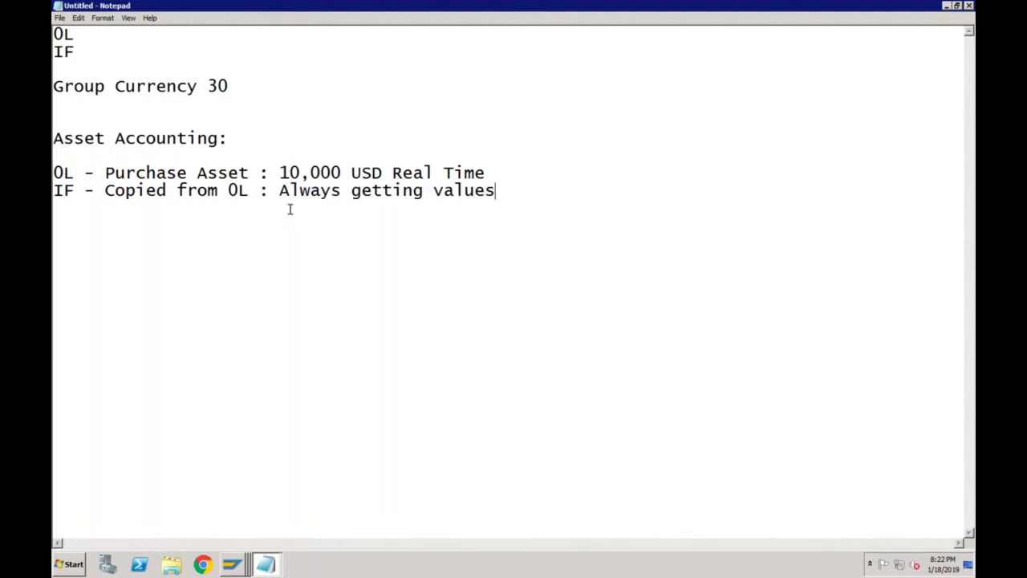
text( from 0)
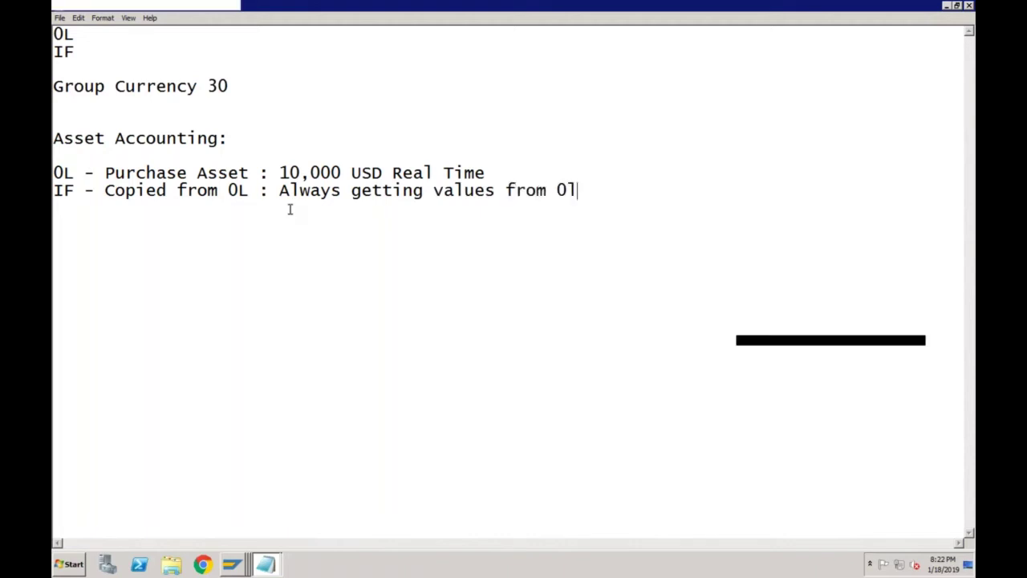
text(L)
key(Return)
key(Return)
key(Return)
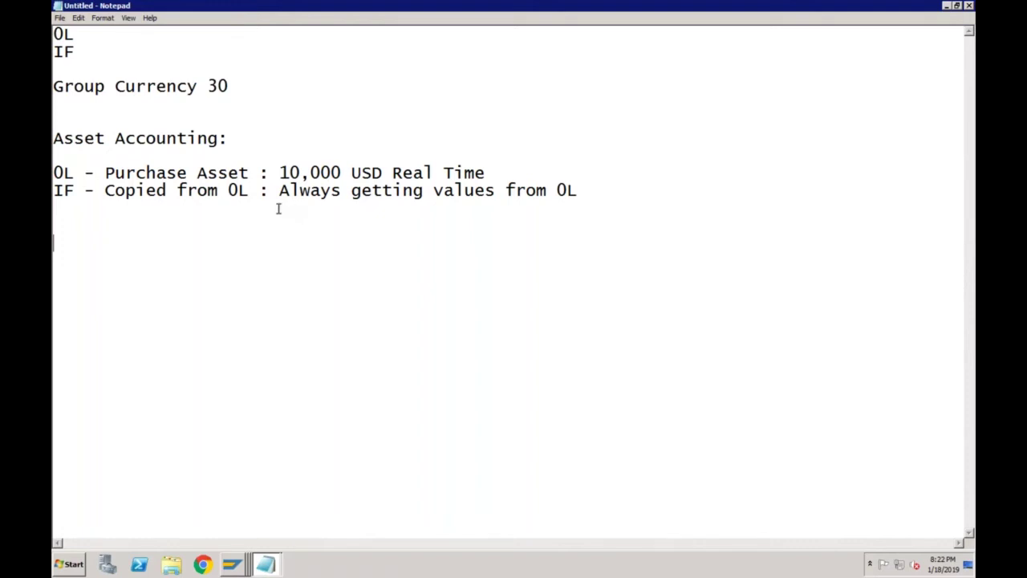
Step: Insert an 'At Purchase' heading under Asset Accounting:
click(229, 138)
key(Return)
key(Return)
text(At )
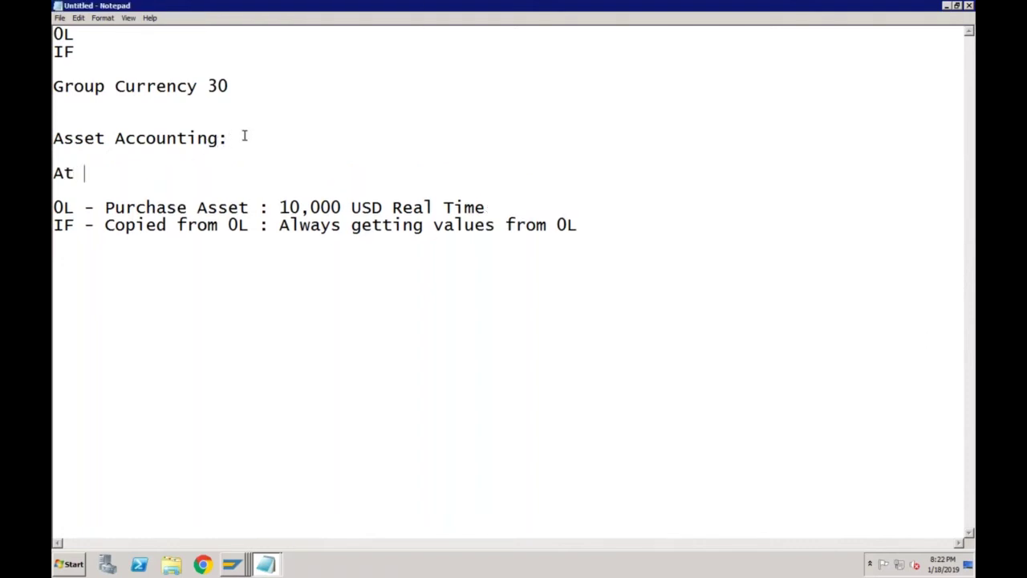
text(Purchase)
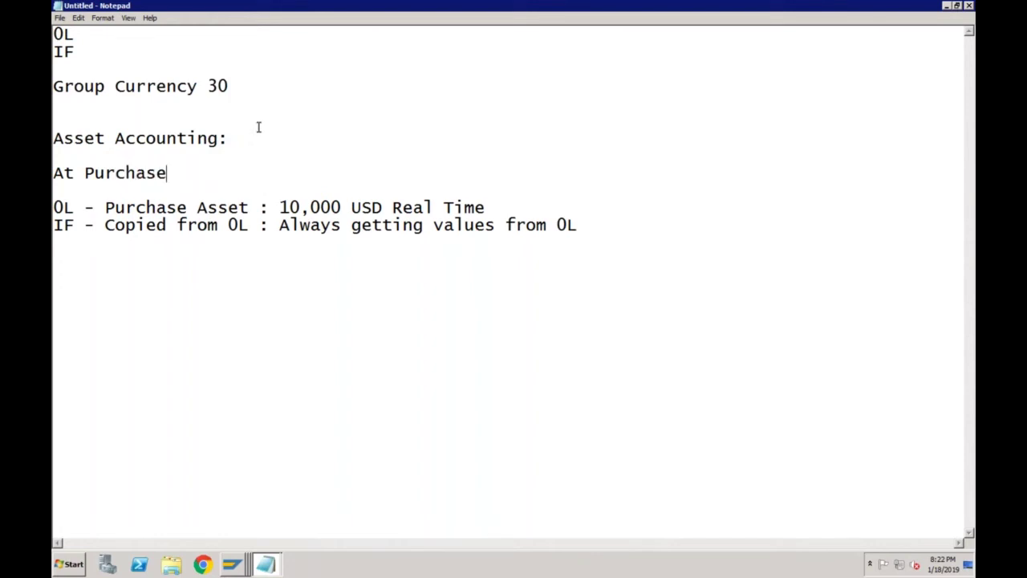
Step: Add an 'At Depreciation (Month End)' section with '0L 2,000 USD per year' and an IF line
click(585, 225)
key(Return)
key(Return)
text(At Dep)
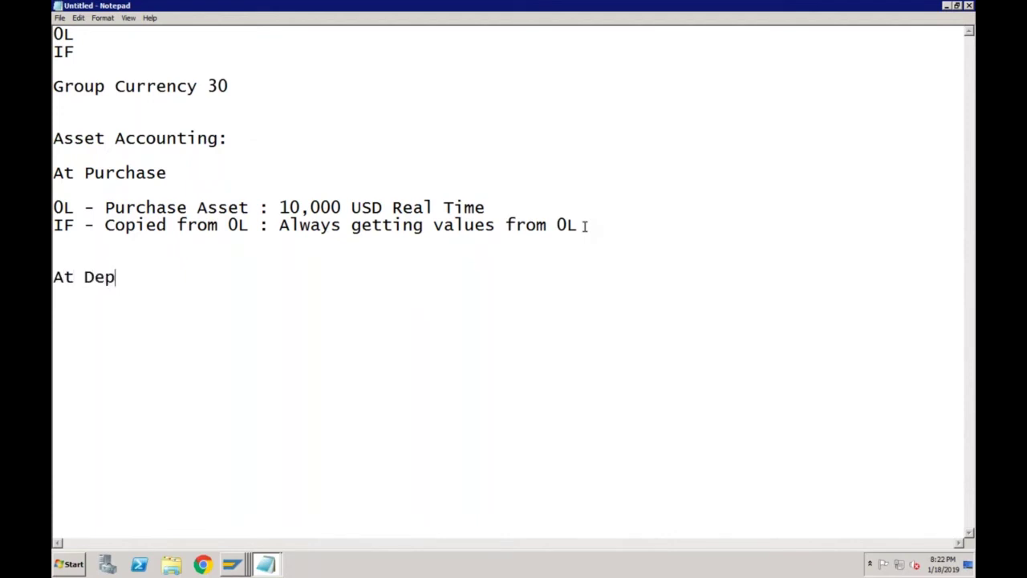
text(reciation )
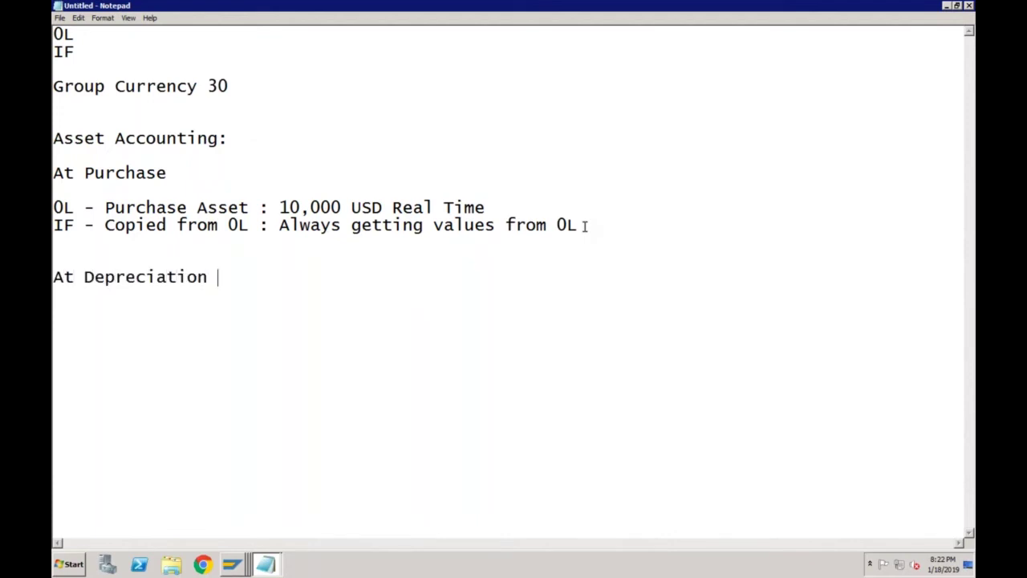
text(()
text(nth End))
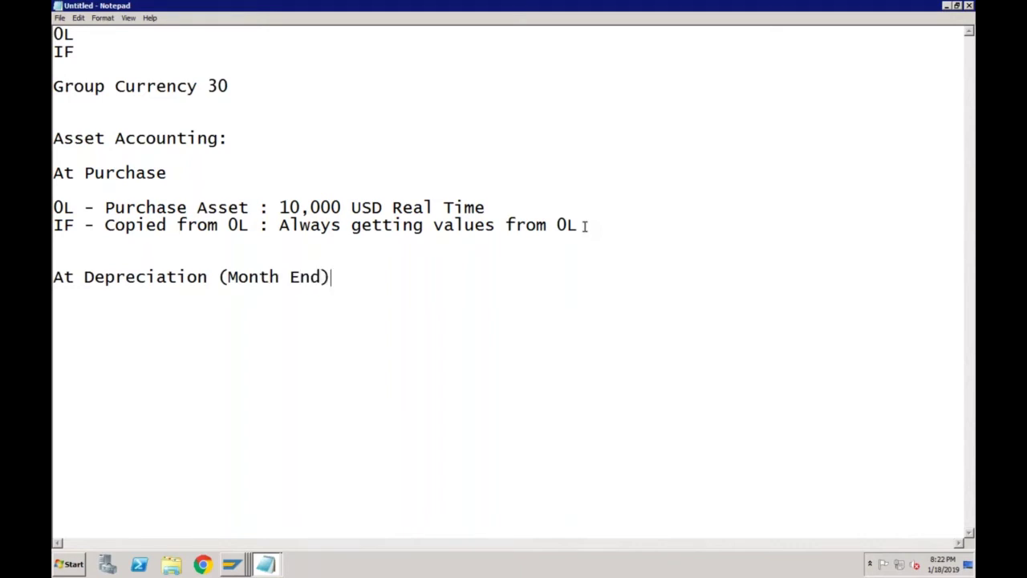
key(Return)
key(Return)
text(0L 2,000)
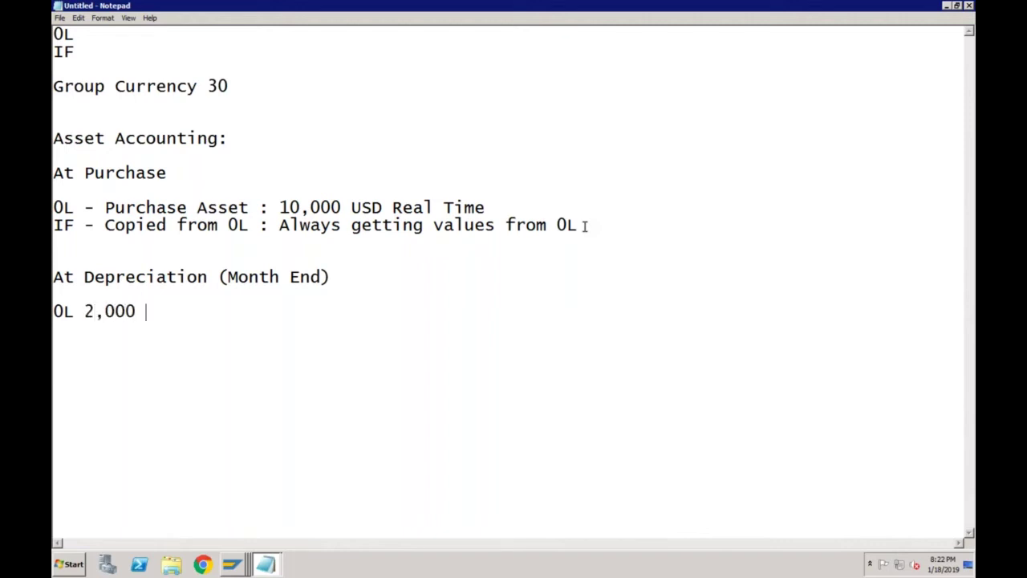
text( USD per yera)
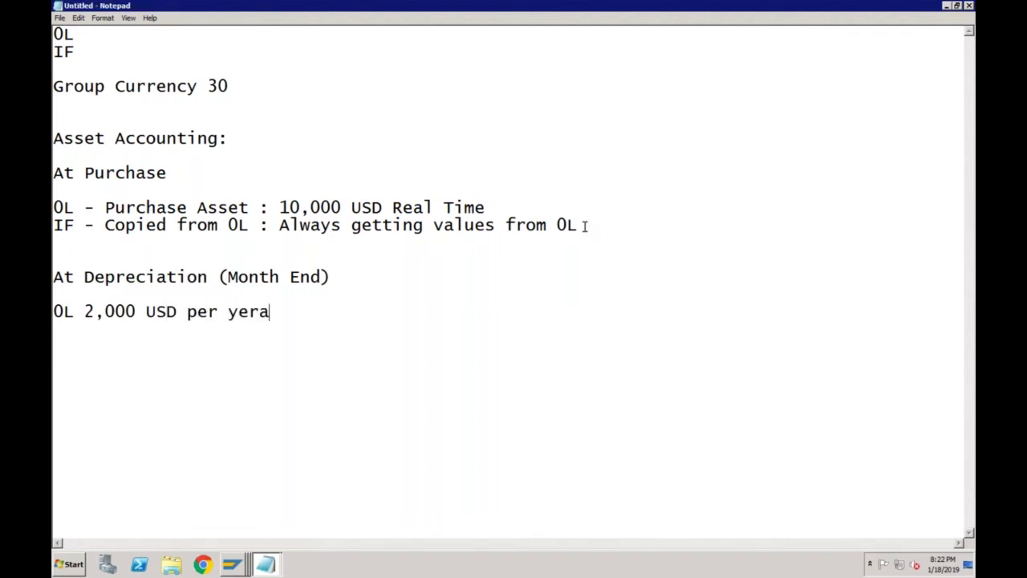
key(BackSpace)
key(BackSpace)
text(ar )
text(IF)
text( 2)
key(BackSpace)
Step: Add an 'Asset Useful Life' section under Asset Accounting listing 'OL: 5 years' and 'IF: 4 Years'
click(106, 207)
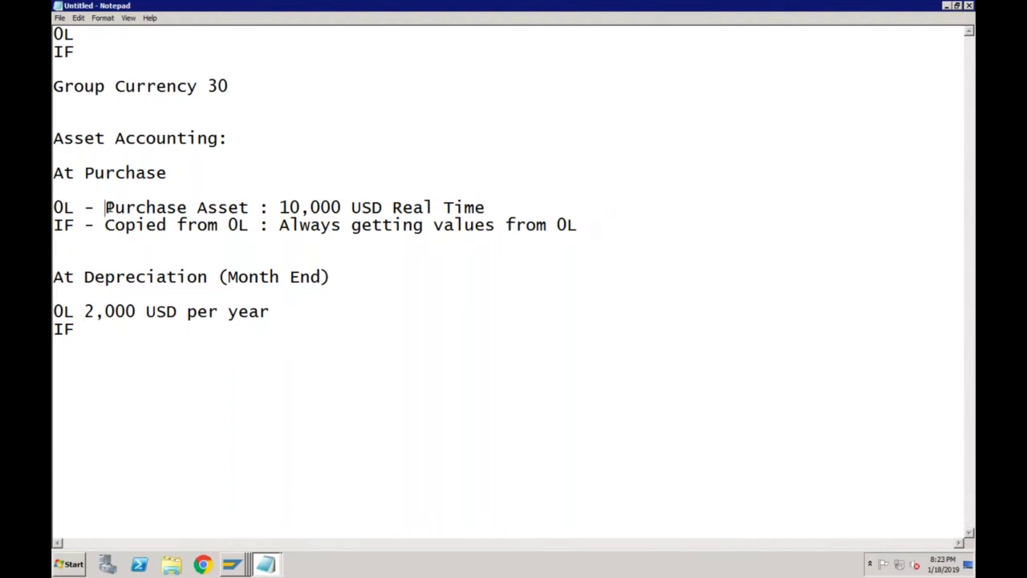
click(228, 138)
key(Return)
key(Return)
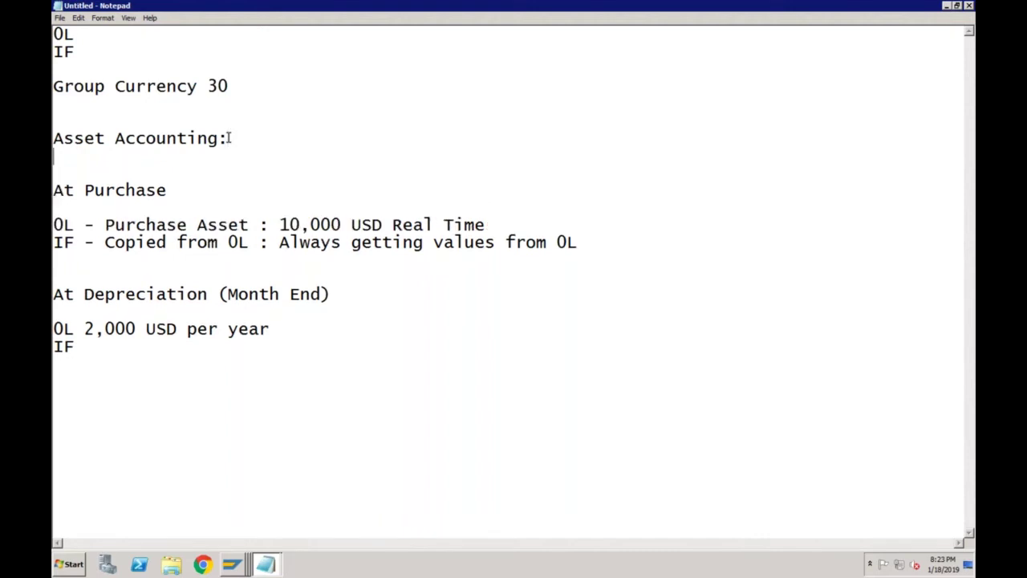
text(Asset)
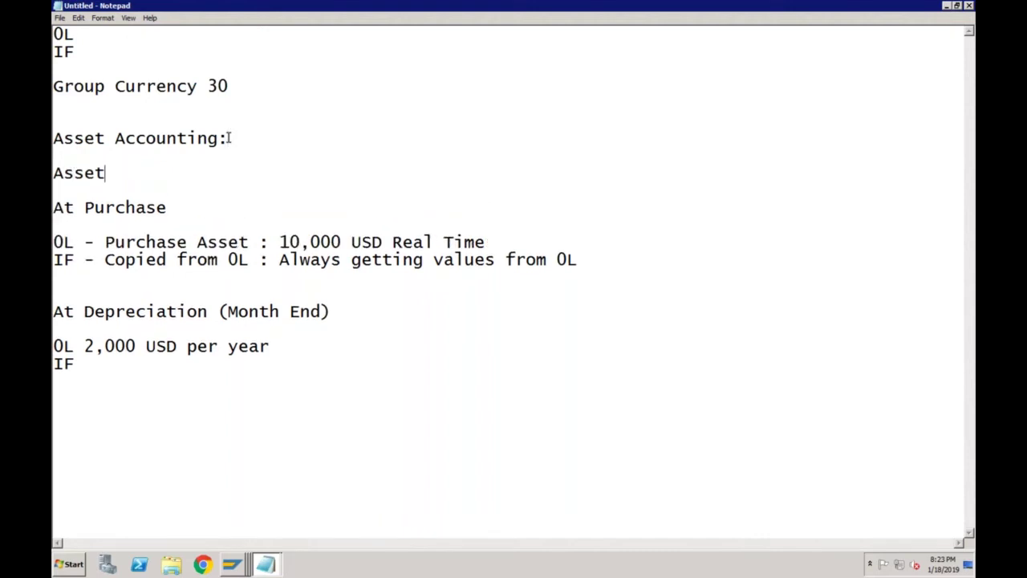
key(Return)
key(Return)
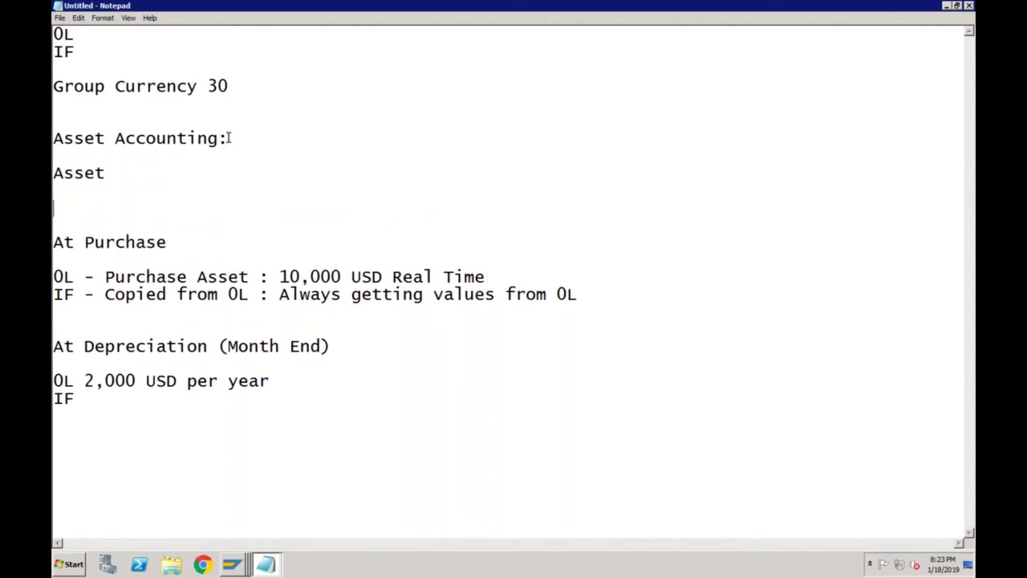
click(126, 173)
text(Useful L)
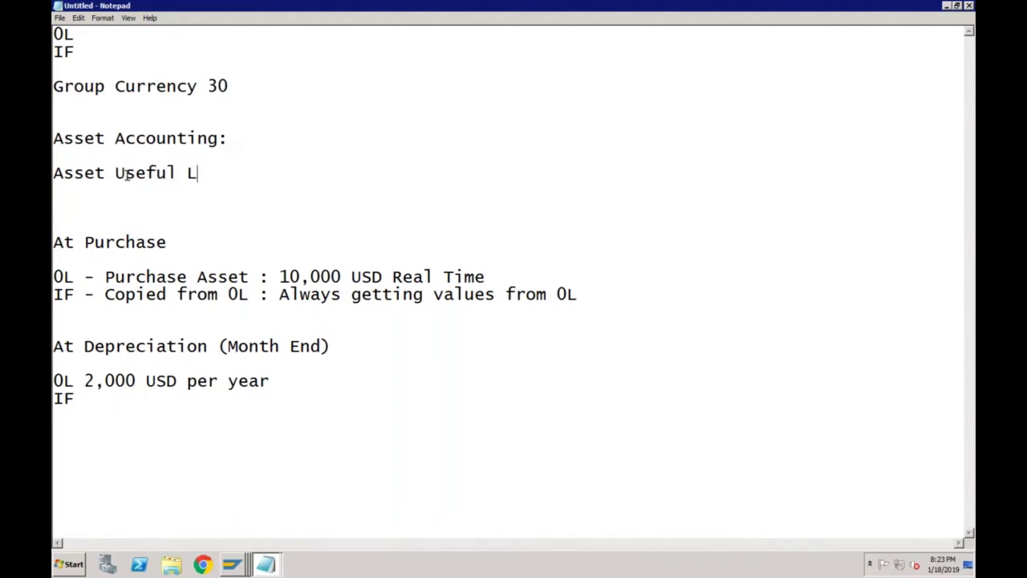
text(ife)
key(Return)
key(Return)
text(O)
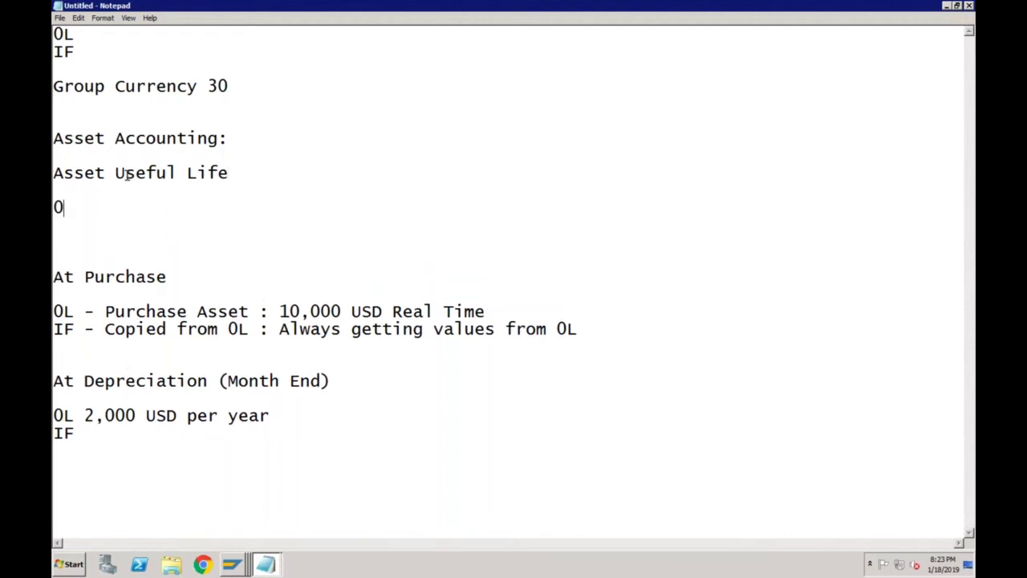
text(L: 5 years)
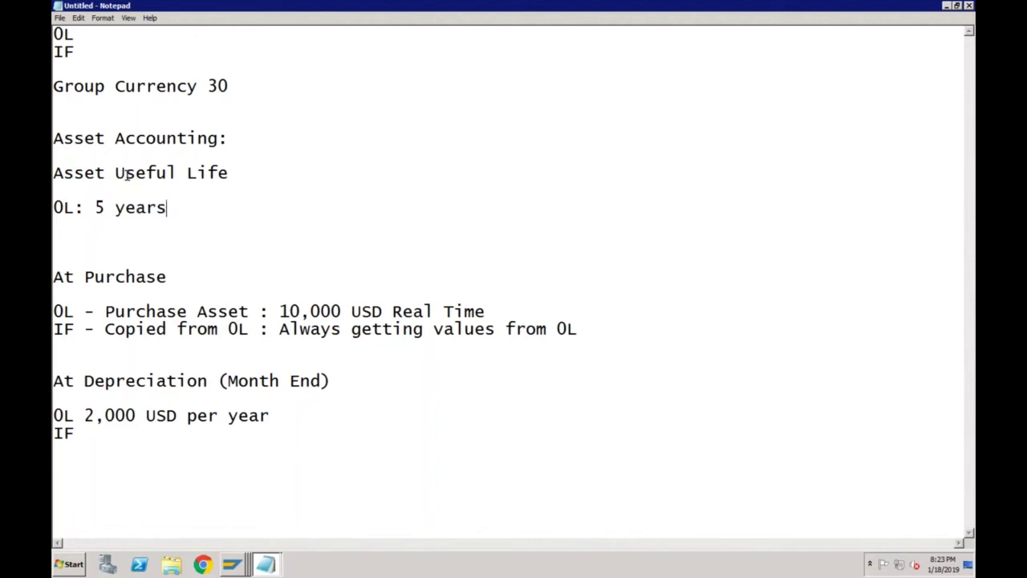
key(Return)
text(IF)
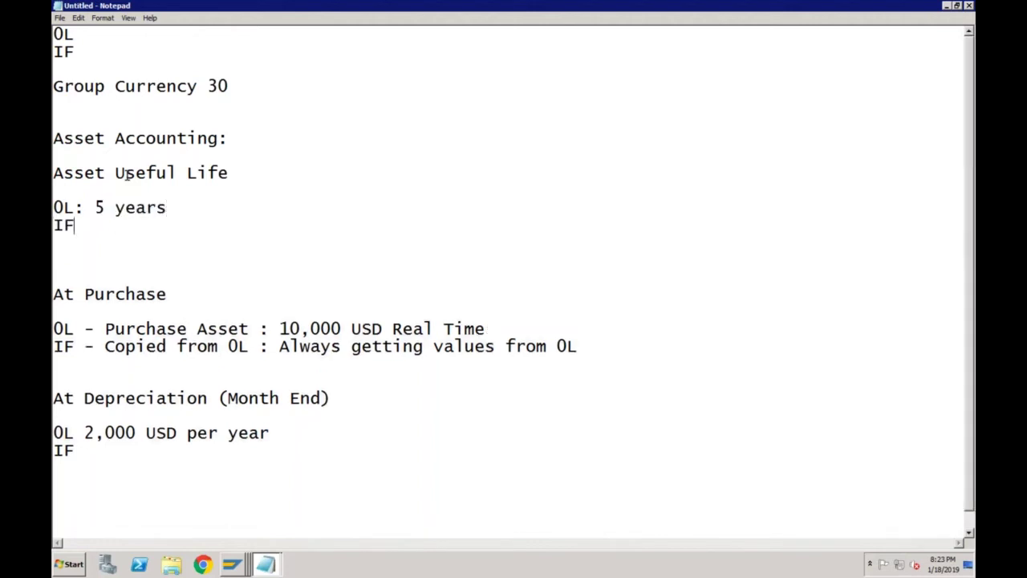
text(: 4 Years)
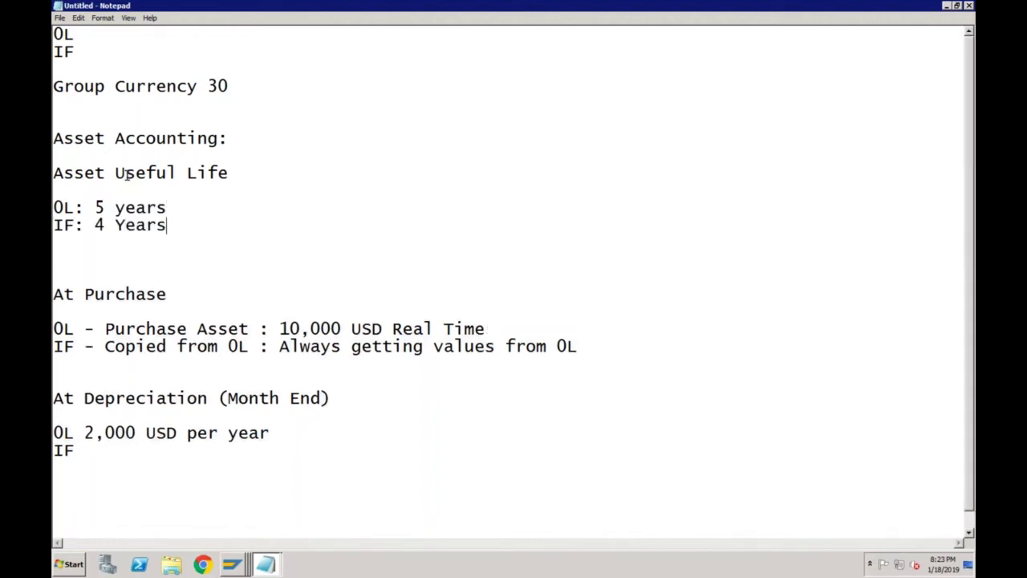
Step: Point out the useful lives, the 10,000 USD purchase value and 0L's 2,000 USD depreciation
click(105, 207)
click(279, 328)
click(86, 433)
key(Left)
click(105, 226)
Step: Record IF at '2,500 USD per year' and add 'Difference of 500 (Delta Depreciation Areas)'
click(94, 449)
text(2,500 )
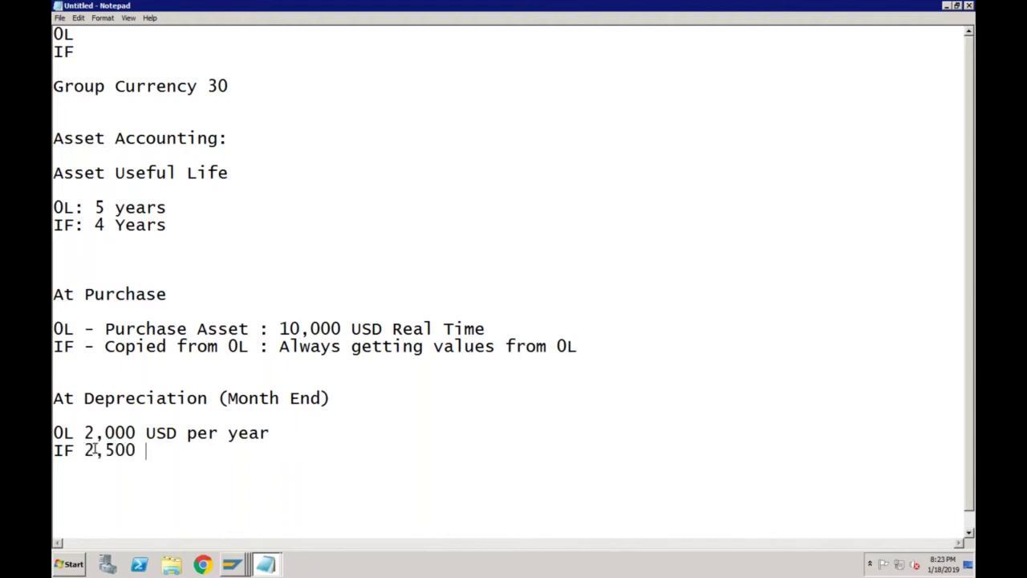
text(USD per year)
key(Return)
key(Return)
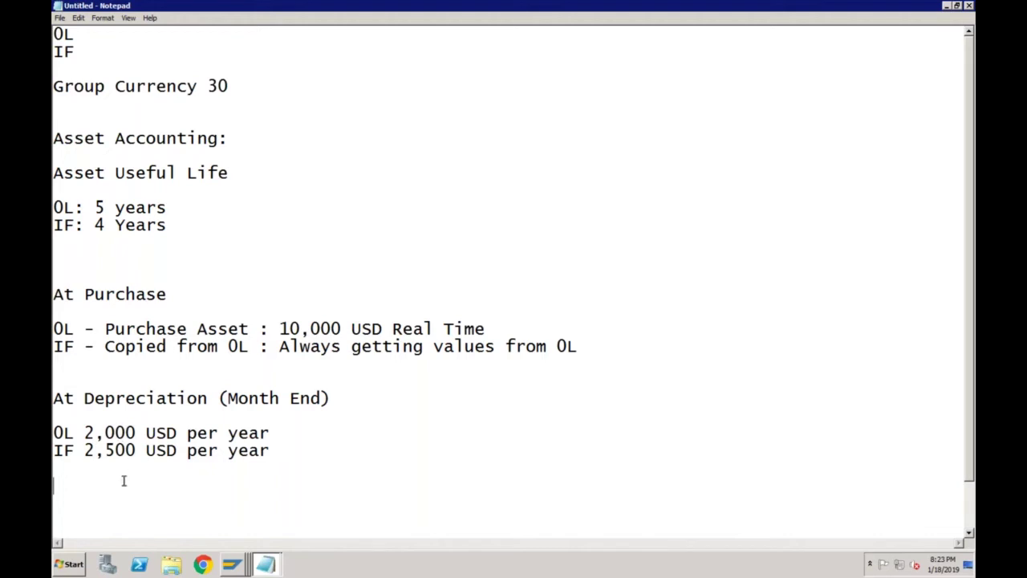
text(Difference of 500 ()
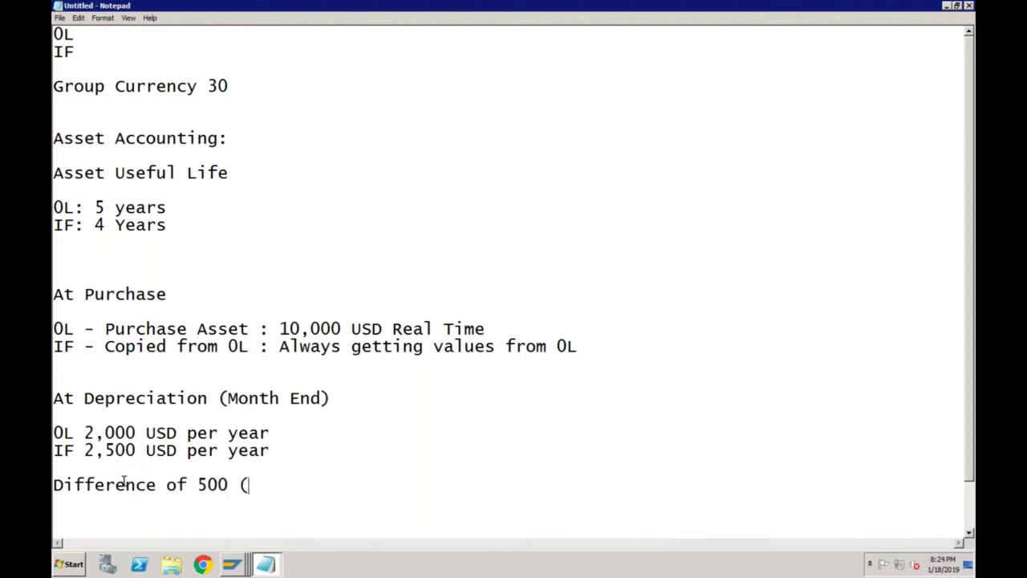
text(Delta Dep)
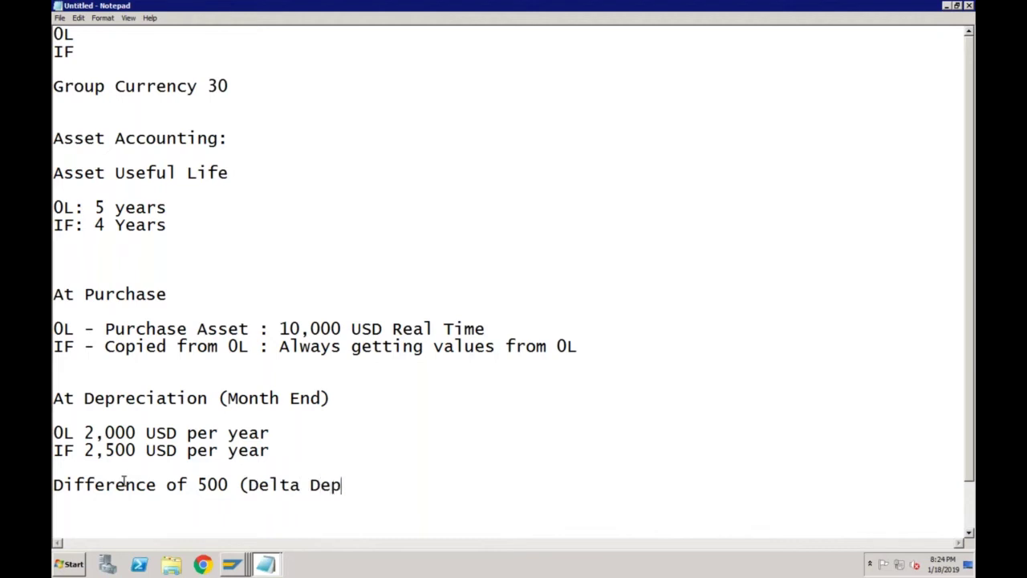
text(reciation Ar)
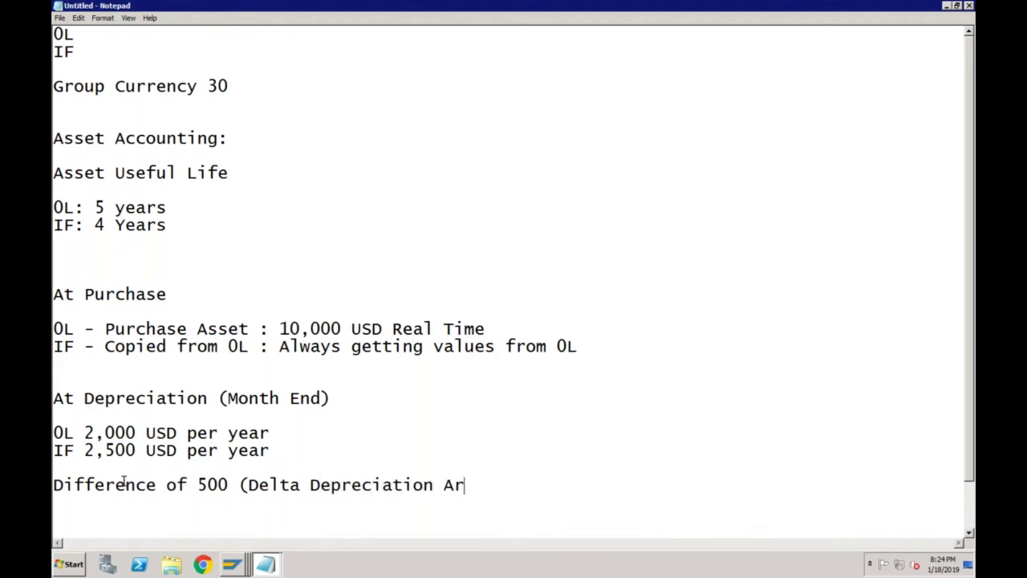
text(eas))
Step: Compare the 0L and IF yearly depreciation amounts against the 10,000 USD purchase
click(178, 431)
click(380, 328)
click(64, 450)
click(66, 433)
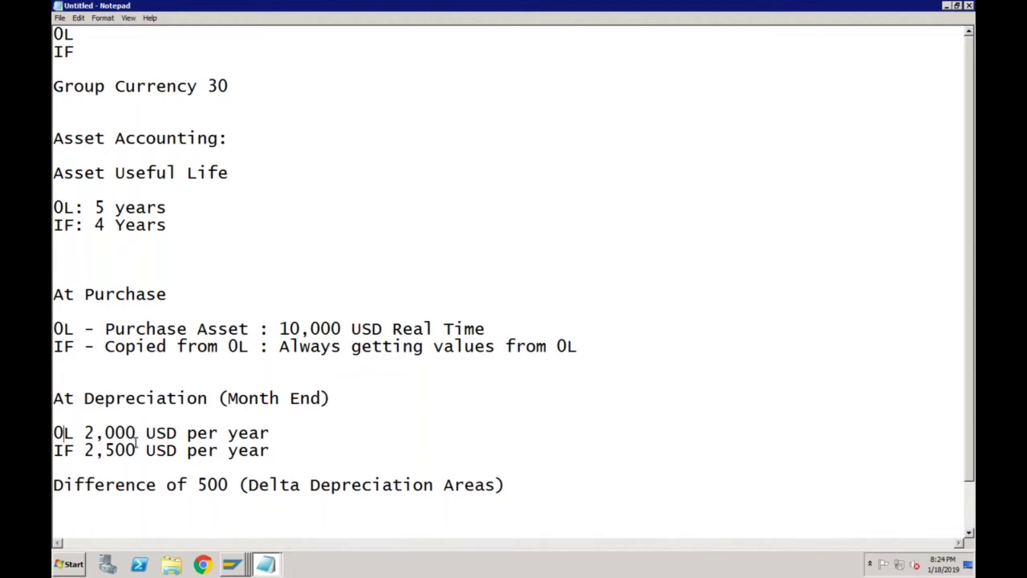
click(276, 432)
click(272, 448)
click(509, 484)
click(281, 346)
drag(290, 346, 579, 346)
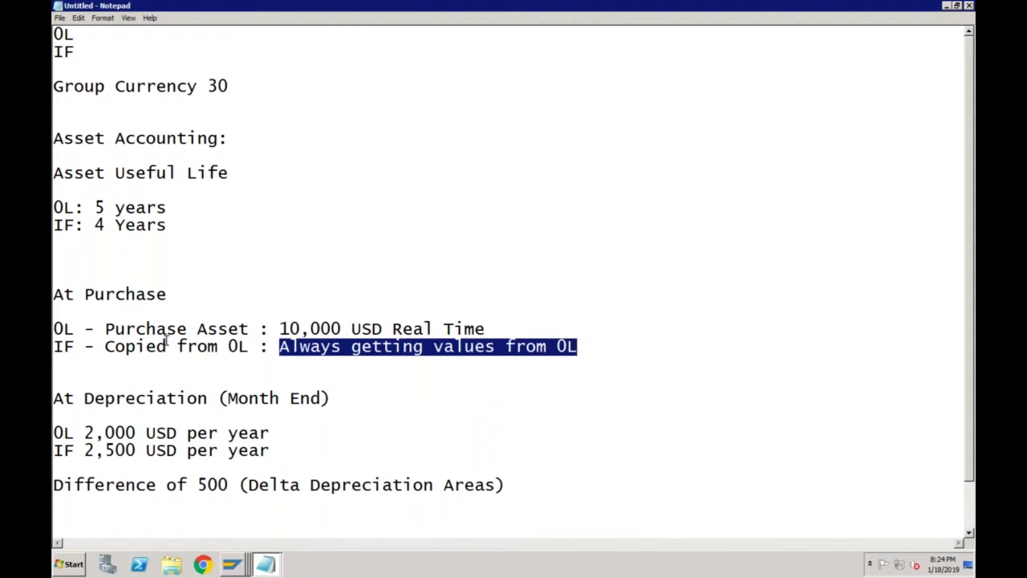
click(74, 346)
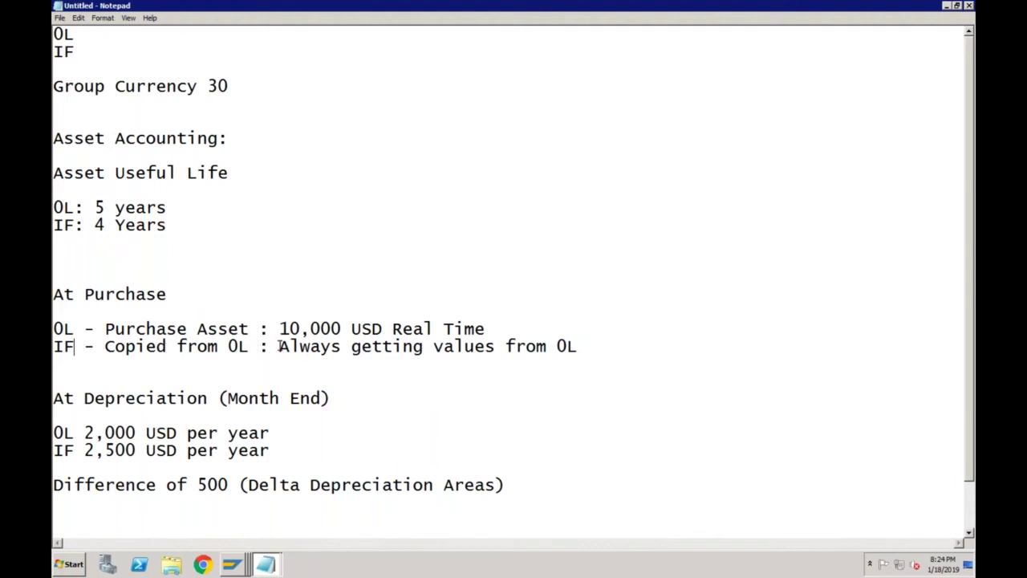
drag(279, 346, 576, 346)
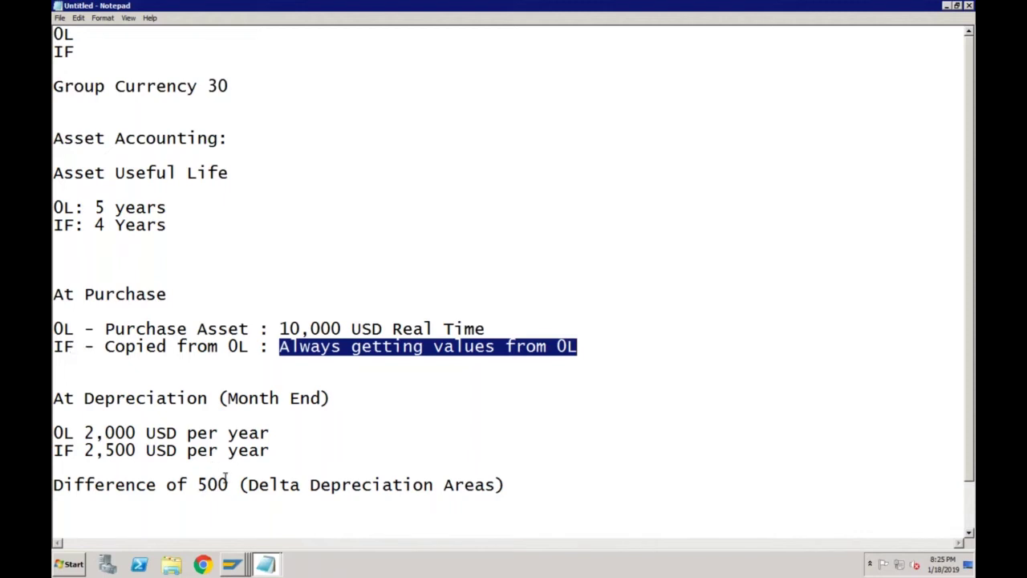
click(233, 567)
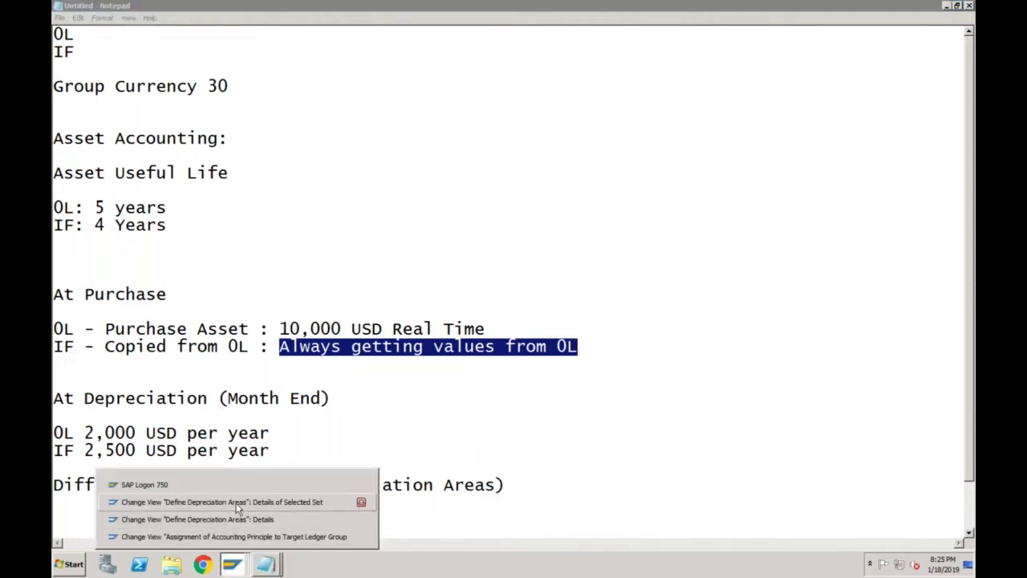
Step: Save the depreciation area details in SAP and return to the areas overview
click(238, 503)
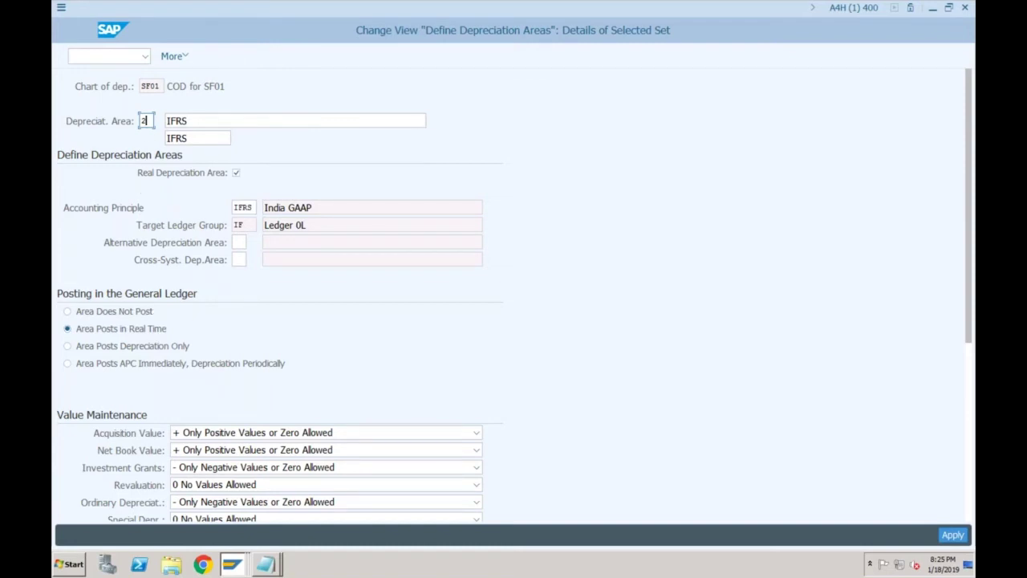
click(233, 563)
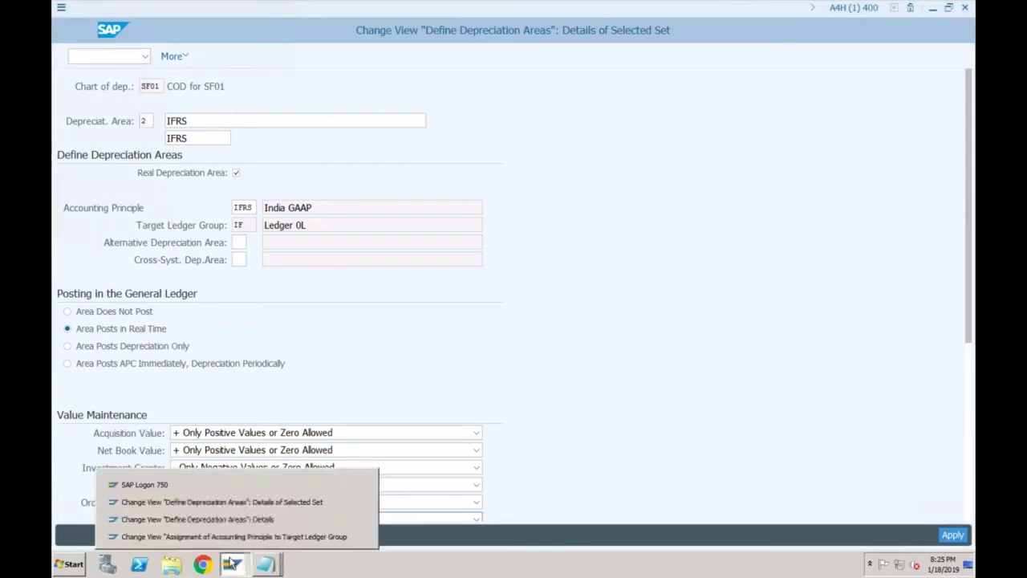
click(222, 519)
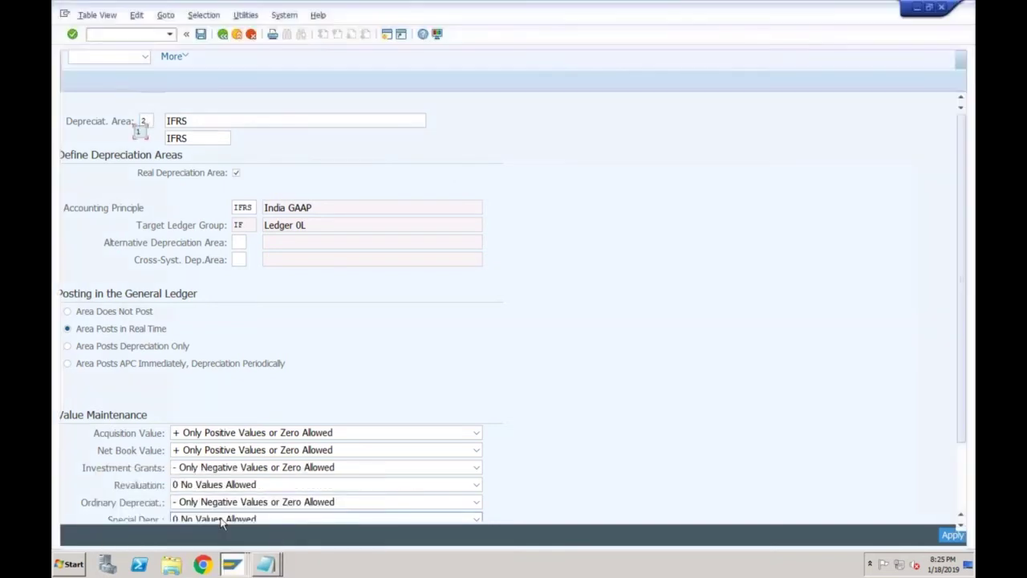
click(200, 34)
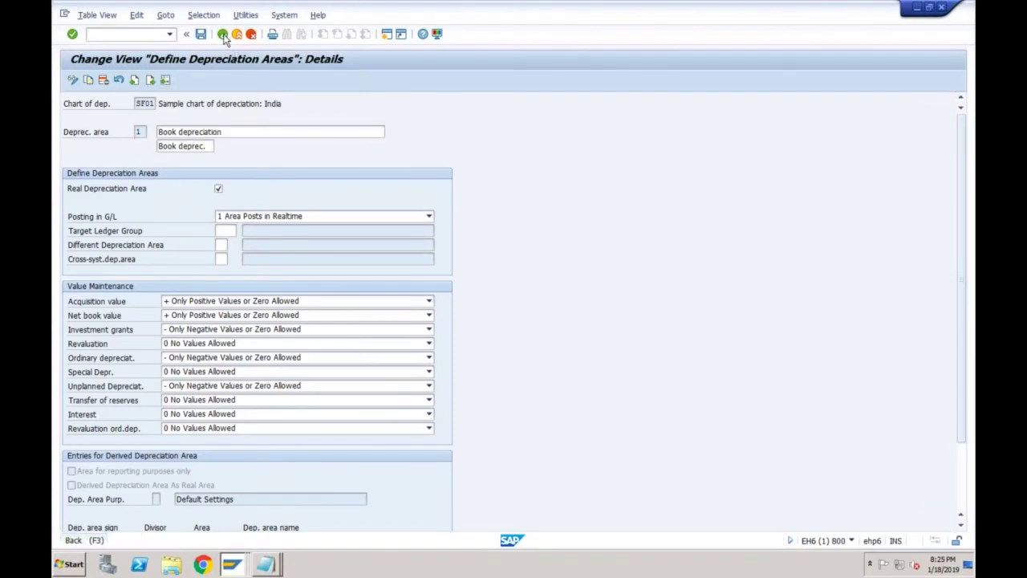
click(223, 35)
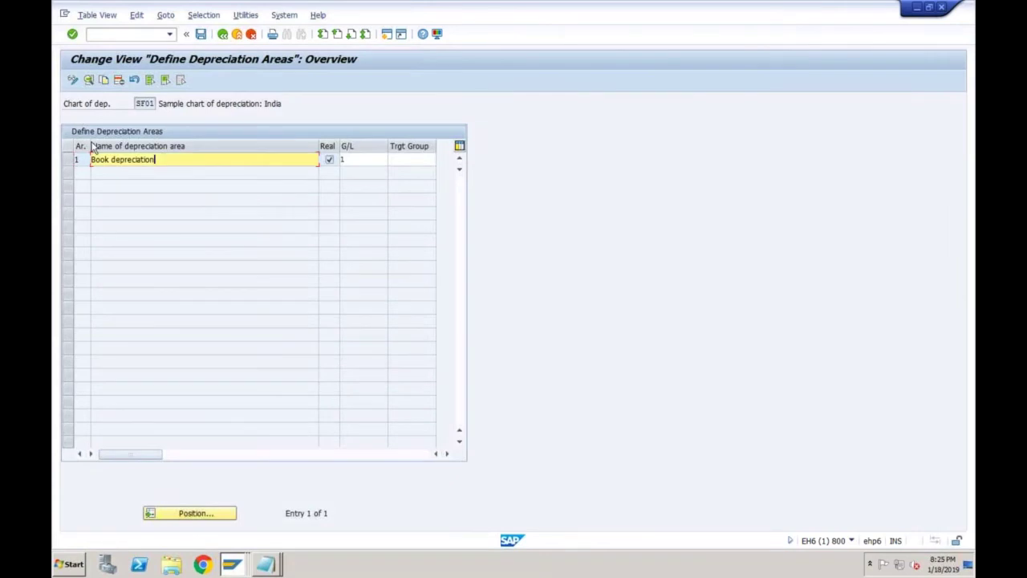
Step: Copy Book depreciation area 1 as area 2, name and short text IFRS, posting in realtime
click(68, 160)
click(103, 80)
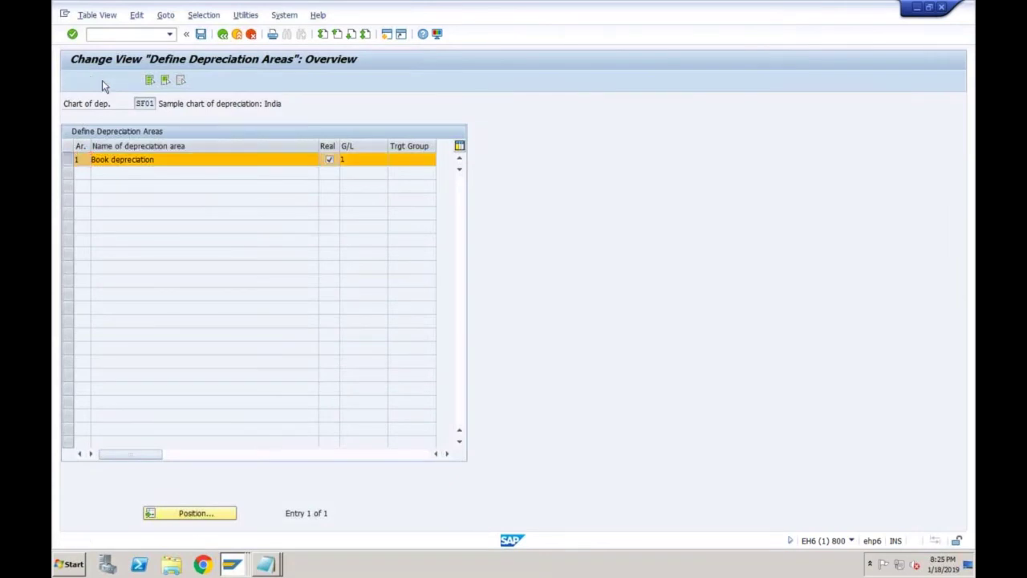
text(2)
key(Tab)
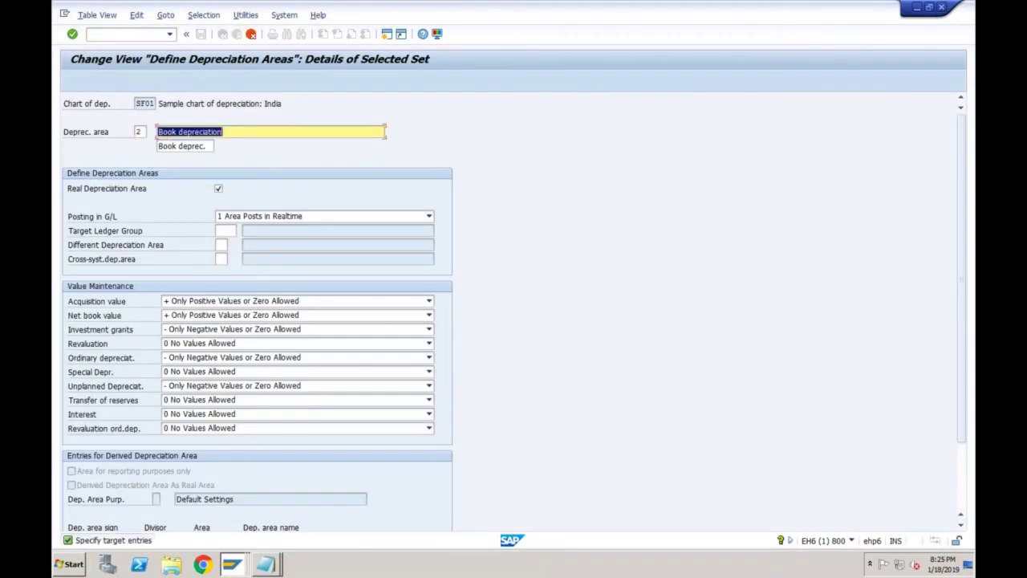
text(IFSR)
key(Tab)
key(shift+Tab)
text(RS)
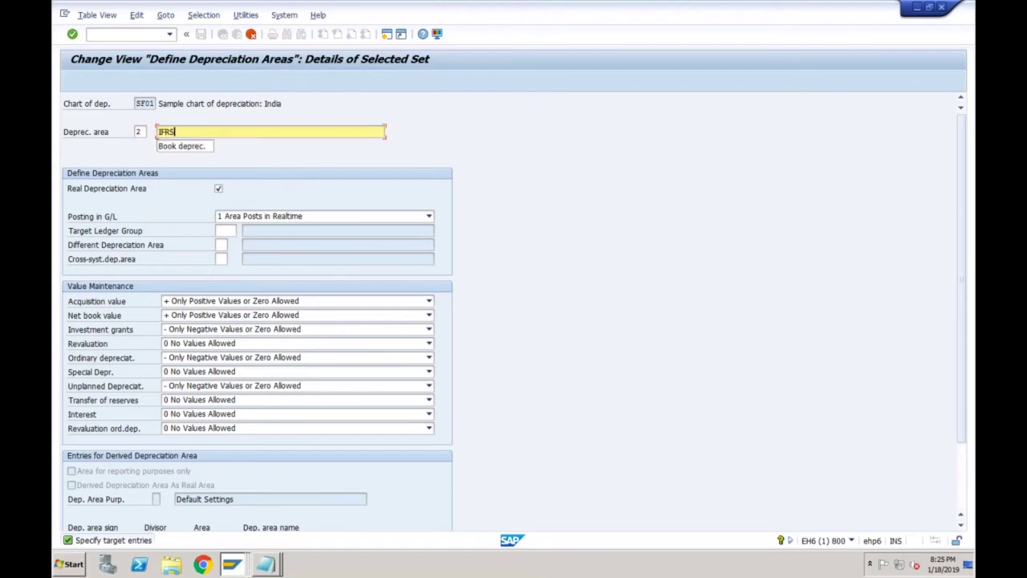
key(Tab)
text(IFRS)
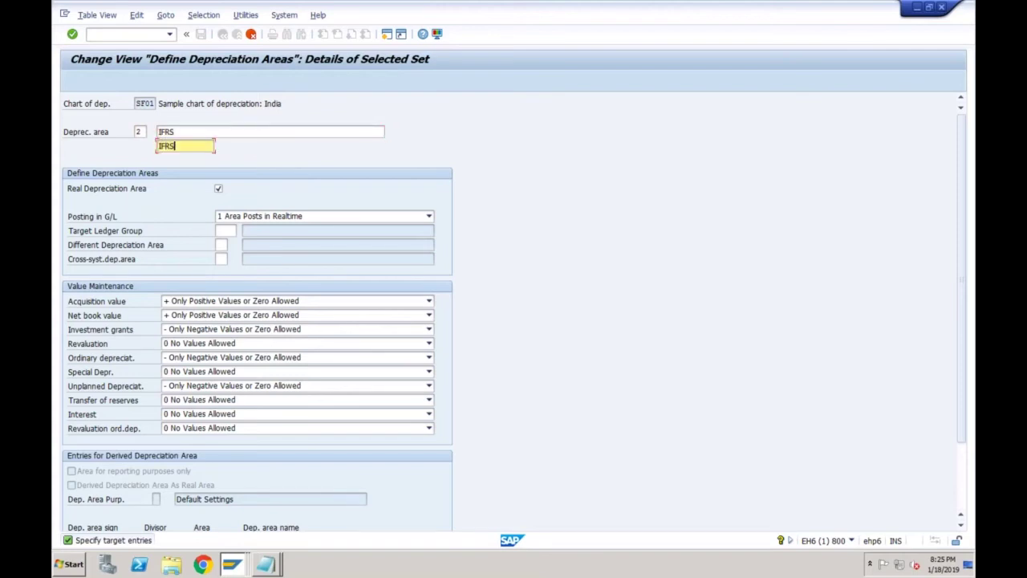
key(Tab)
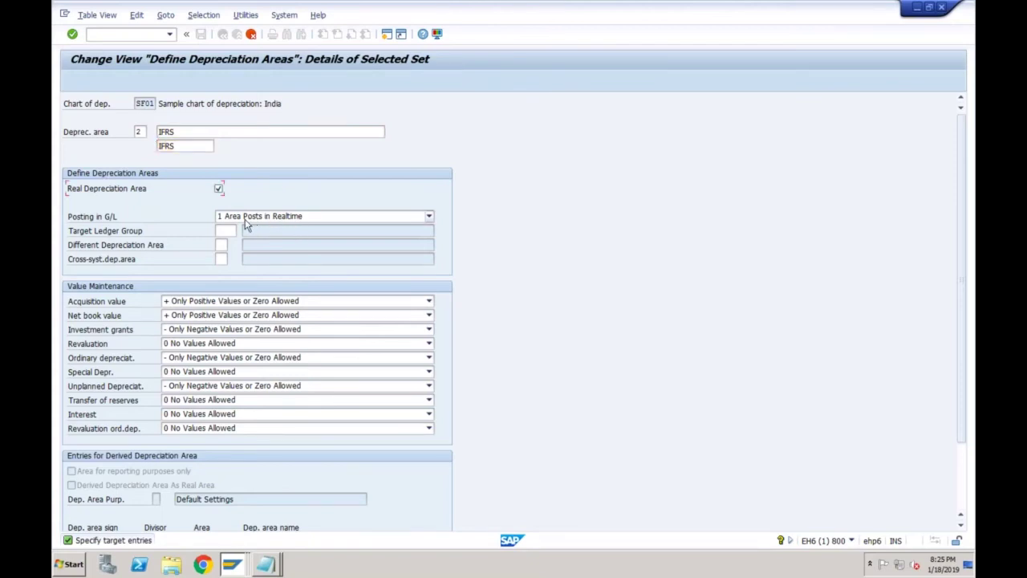
click(258, 216)
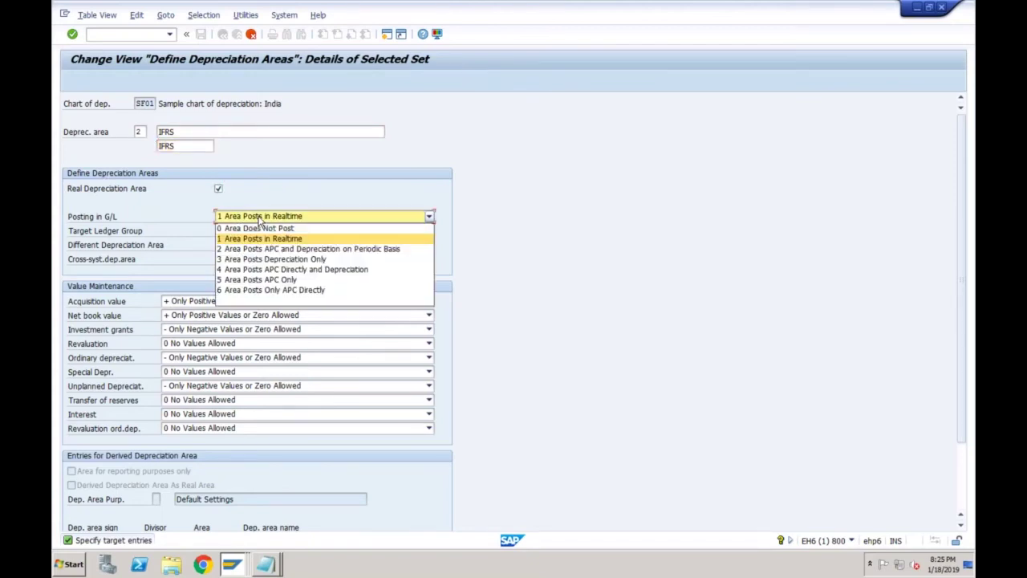
click(259, 218)
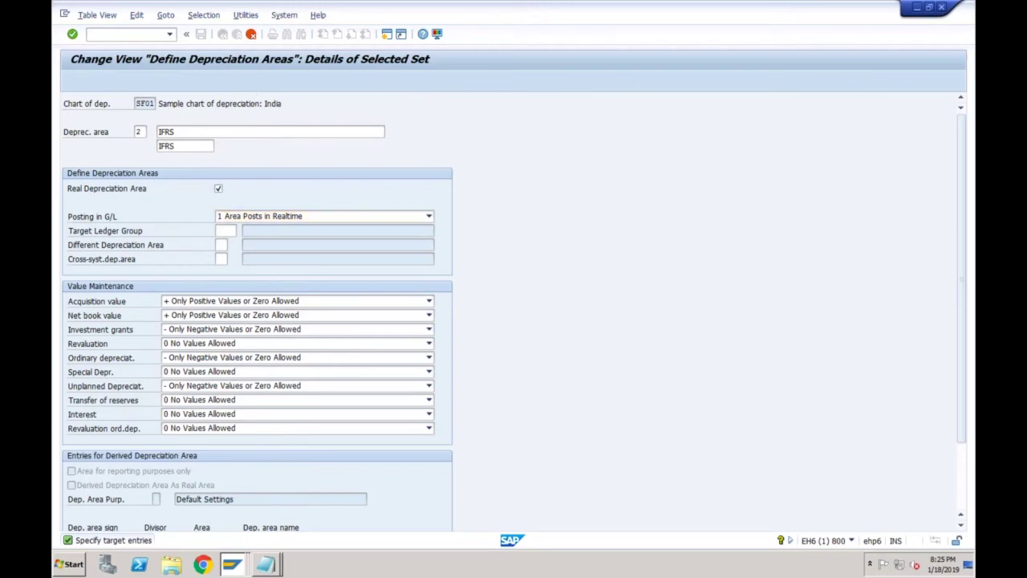
key(Return)
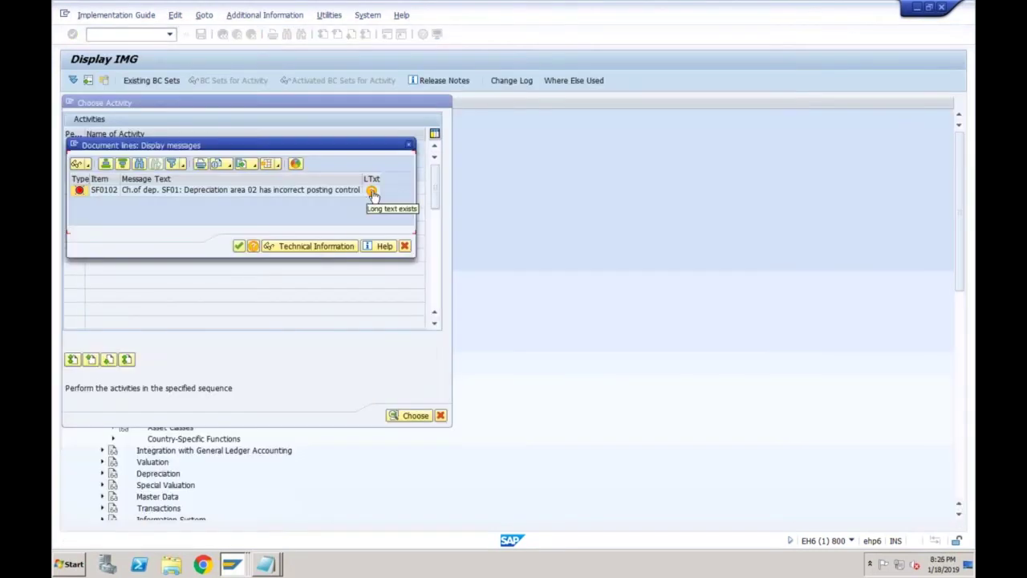
Step: View the explanation of error AC554 about area 02's posting control, then close it
click(372, 193)
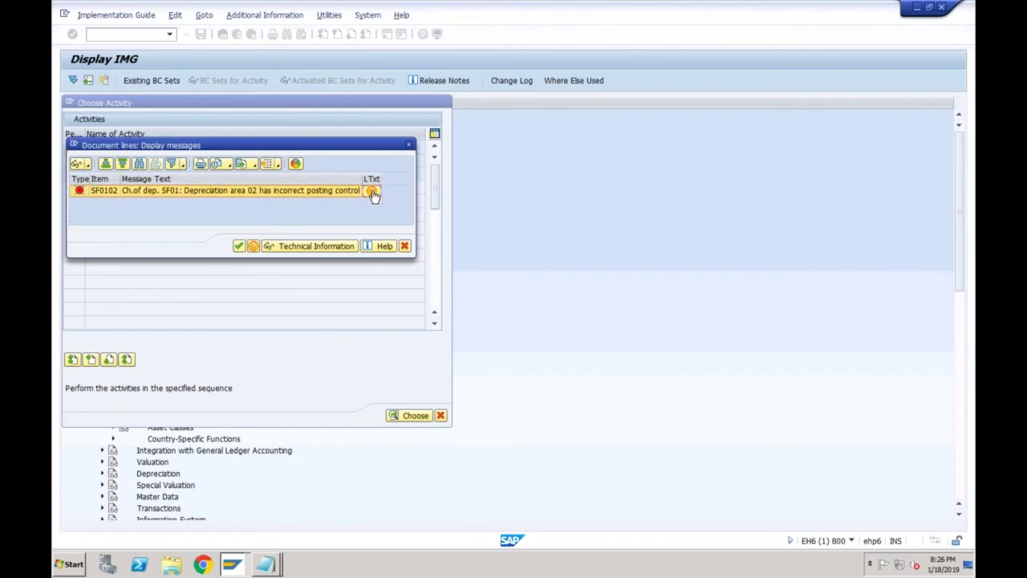
click(373, 193)
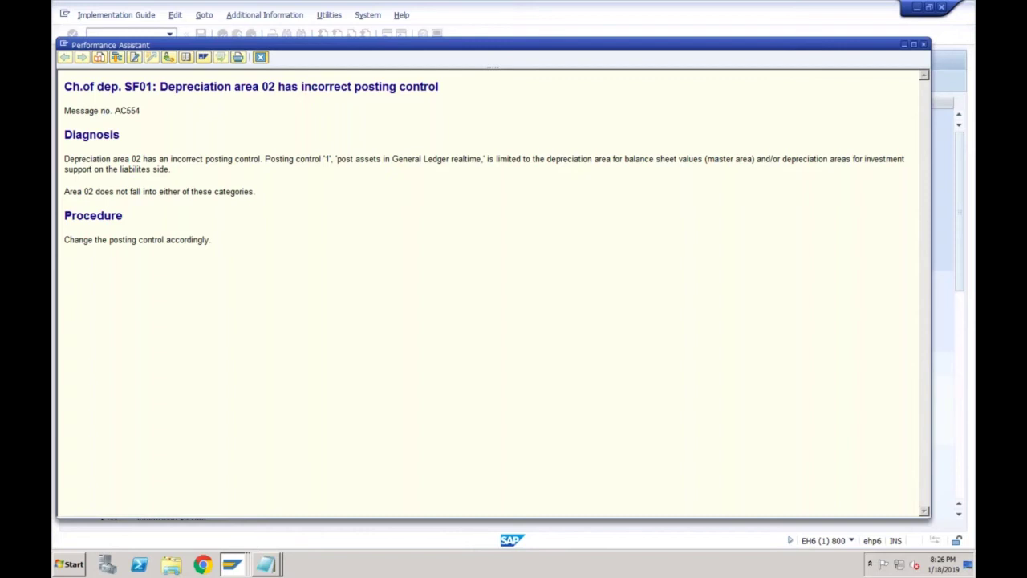
click(260, 57)
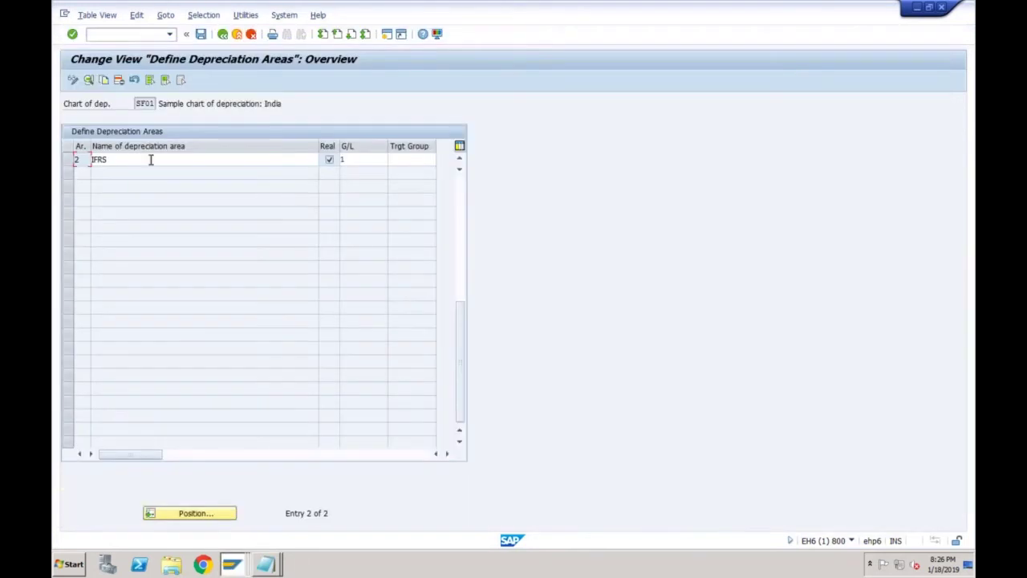
Step: Select area 2 IFRS's name in the Define Depreciation Areas overview, then head back to Notepad
click(150, 160)
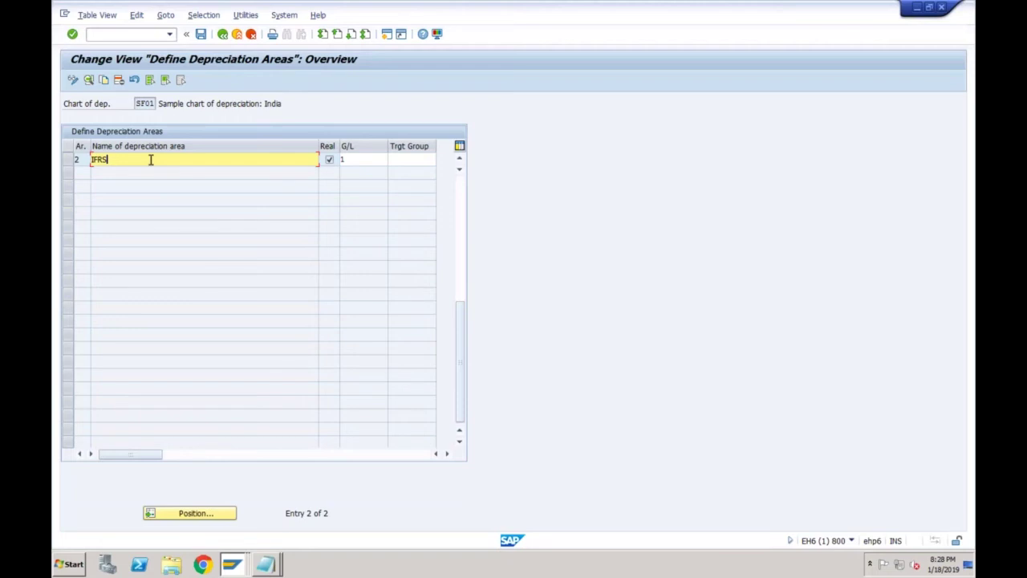
click(267, 565)
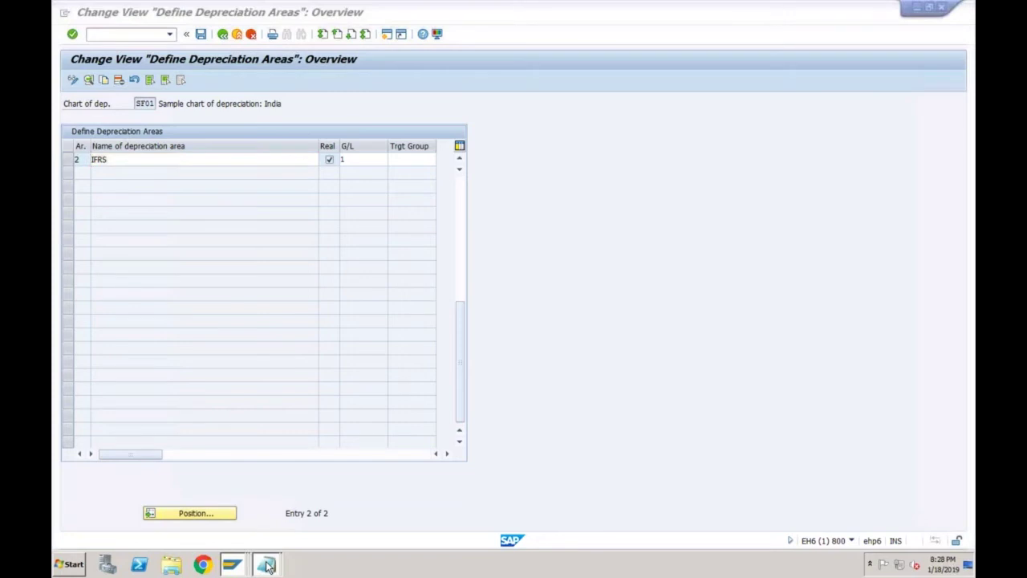
Step: In Notepad, add a new line 'ASKB' below the Difference of 500 (Delta Depreciation Areas) note
click(266, 536)
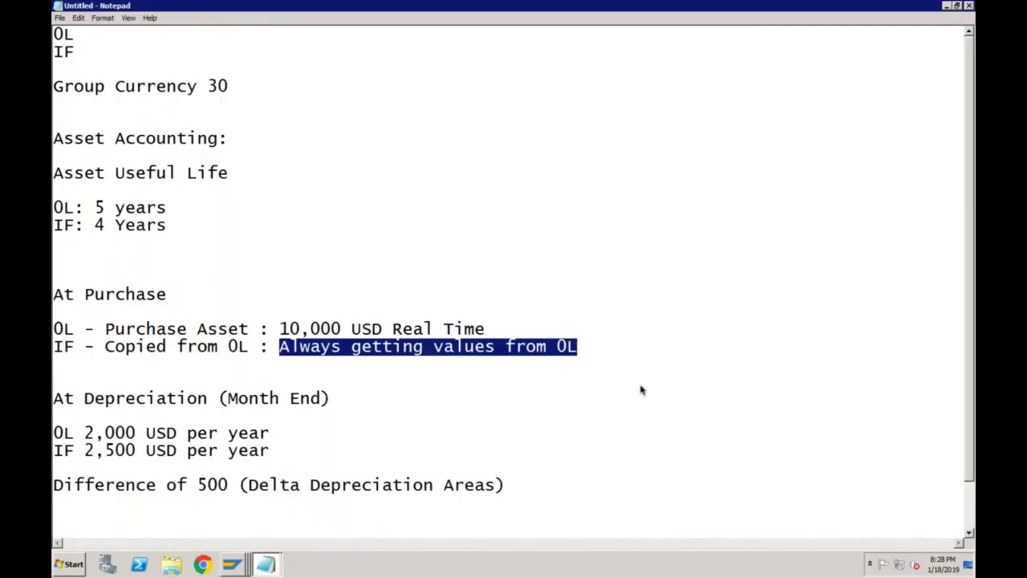
click(510, 484)
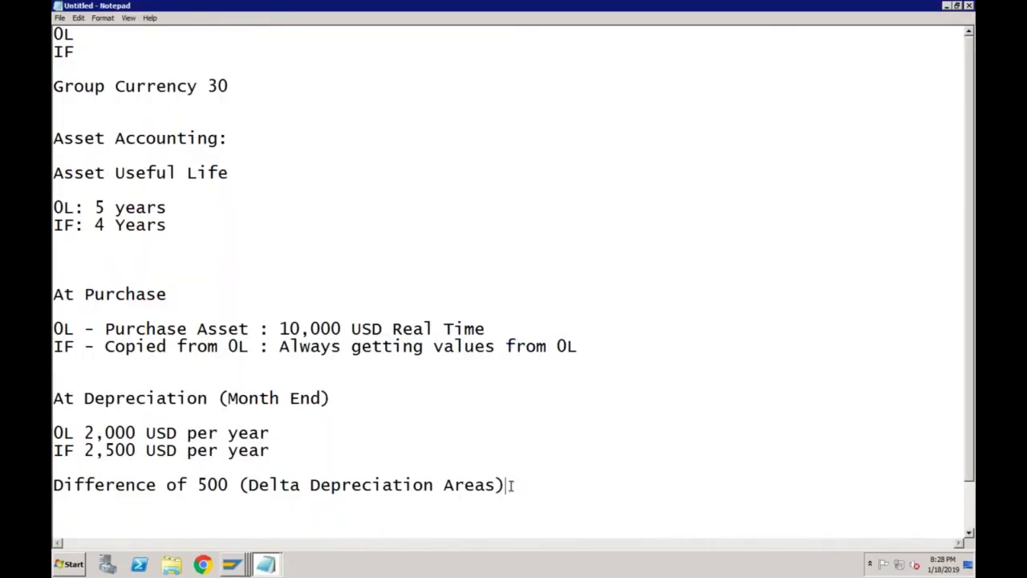
key(Return)
key(Return)
key(Return)
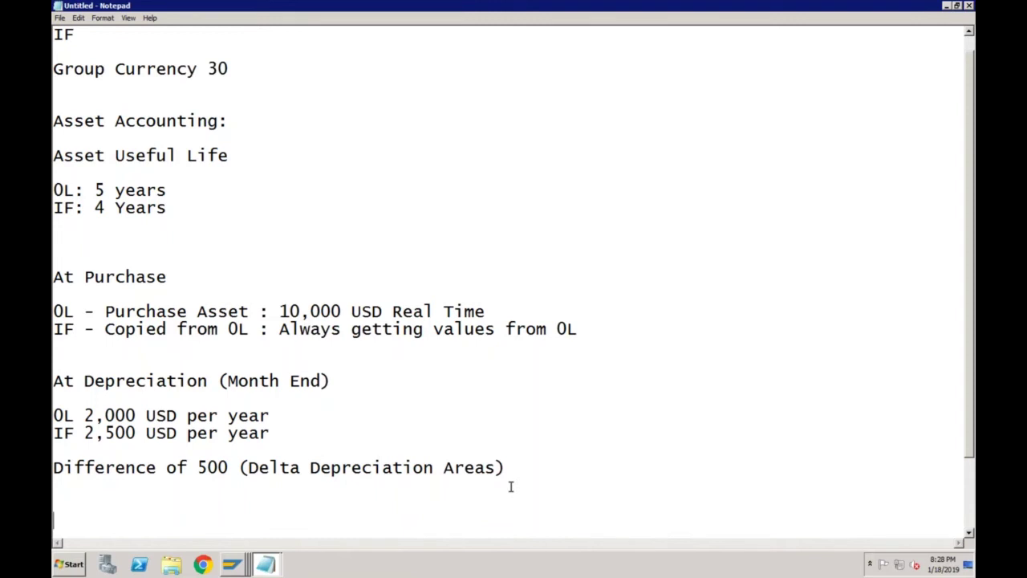
text(ASKB)
click(301, 467)
click(101, 519)
click(232, 565)
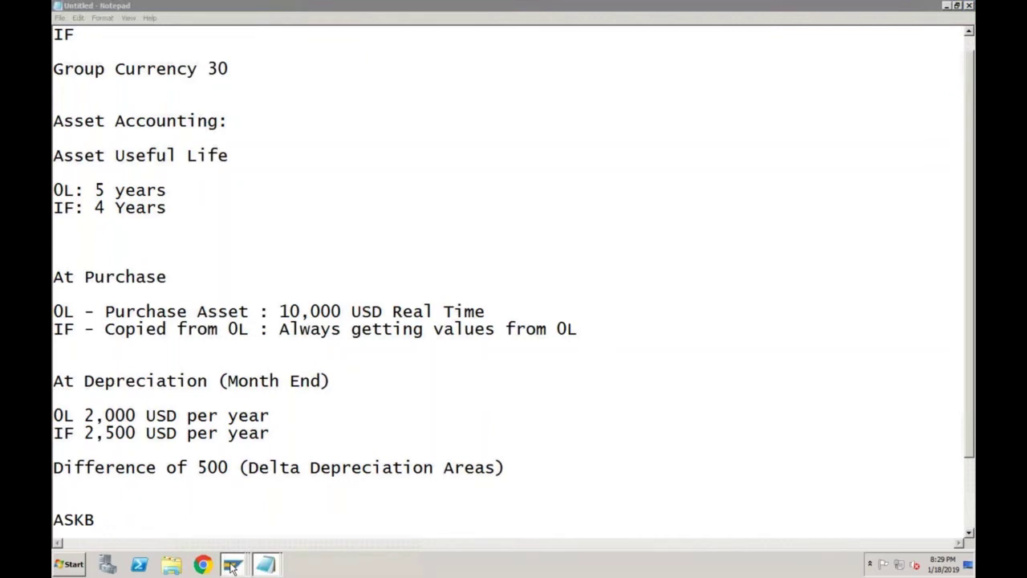
click(231, 565)
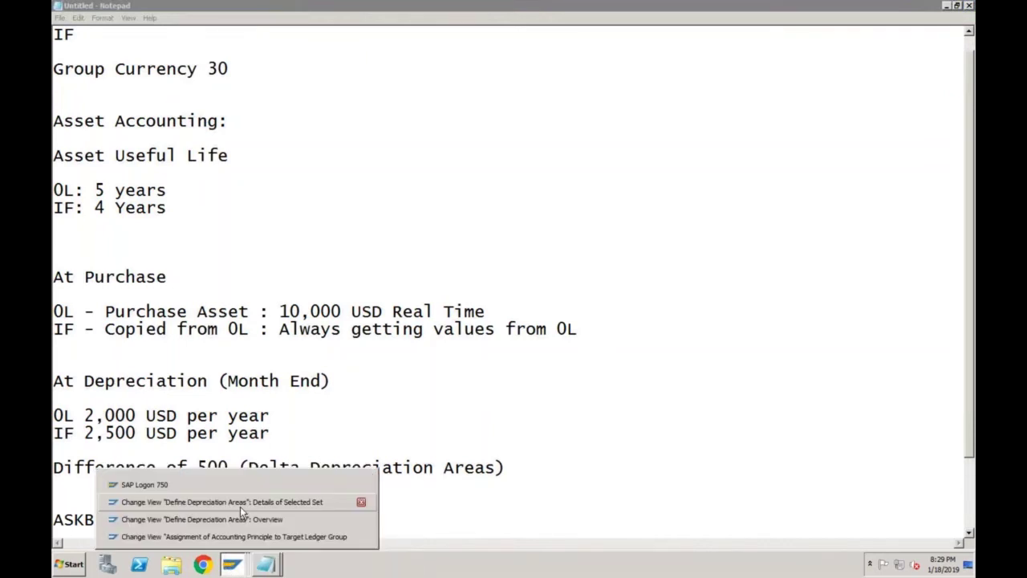
Step: Apply the IFRS accounting principle and IF target ledger group to depreciation area 2
click(240, 506)
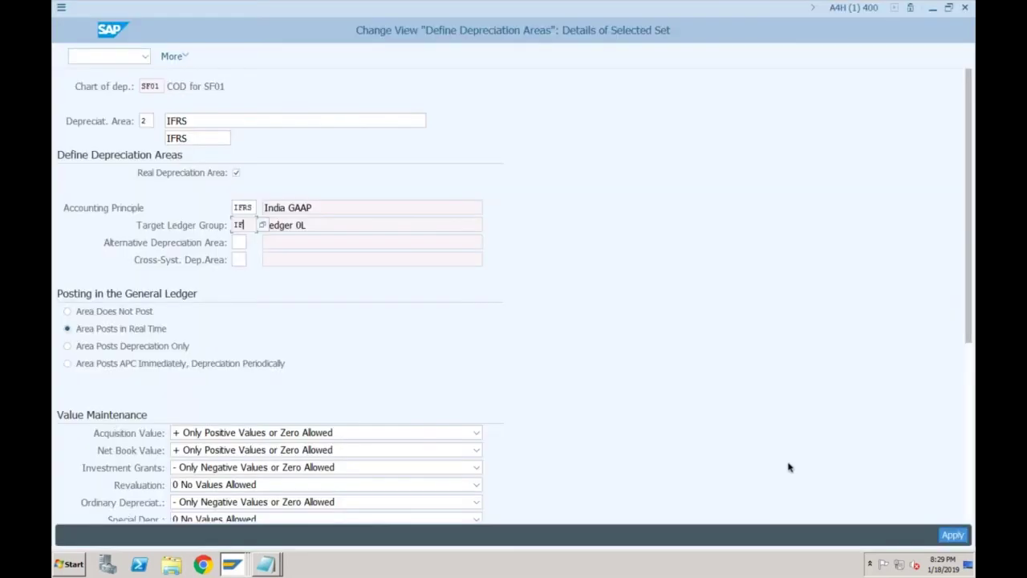
click(955, 538)
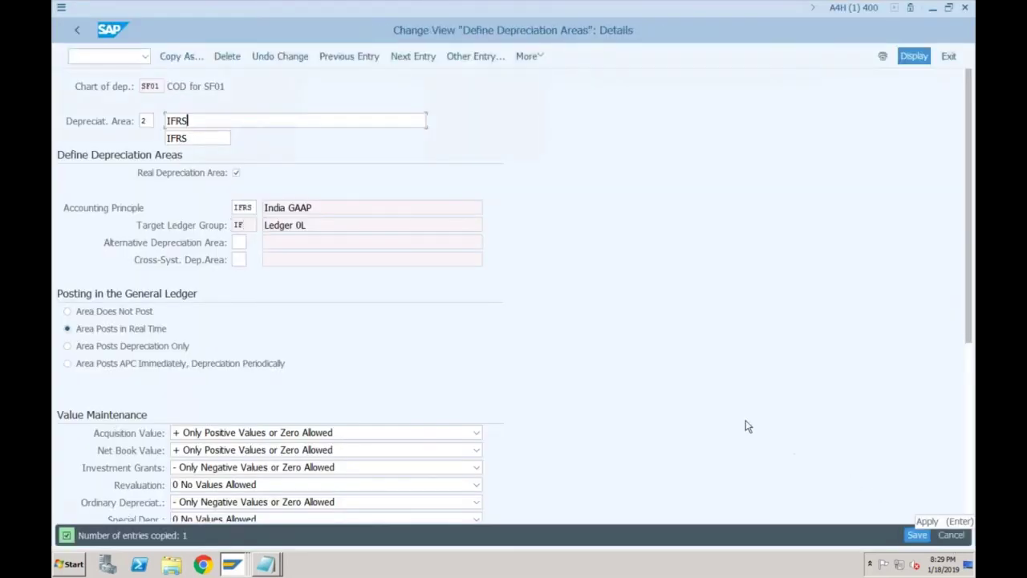
key(Return)
Step: Save the depreciation area settings under the customizing request and return to the IMG tree
click(915, 536)
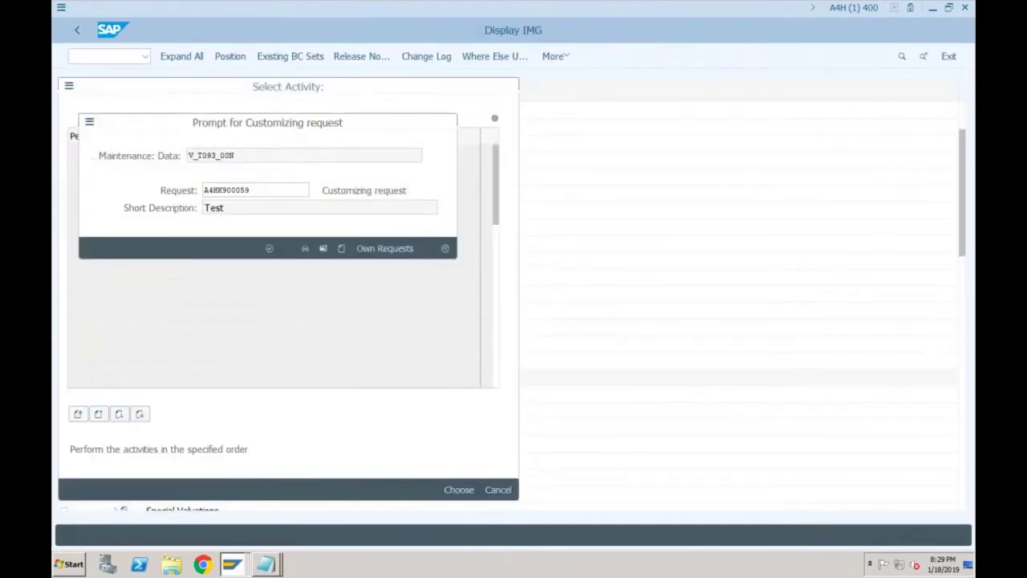
key(Return)
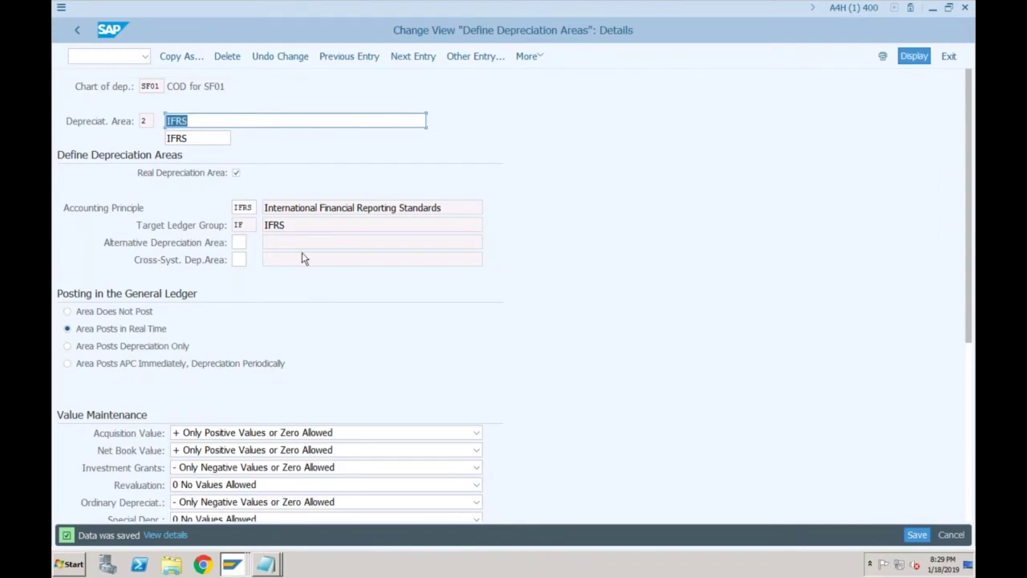
click(144, 120)
click(78, 31)
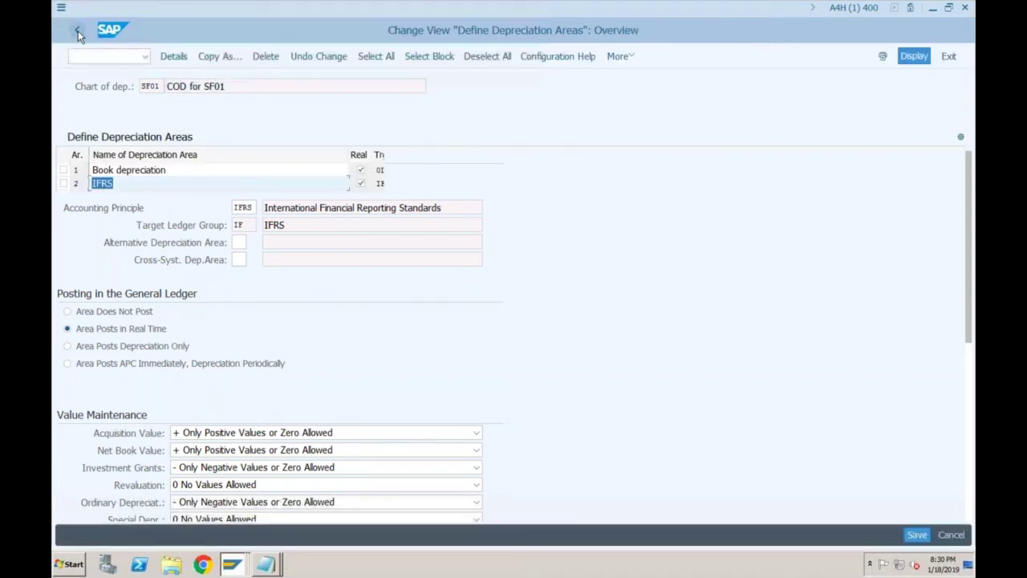
click(78, 31)
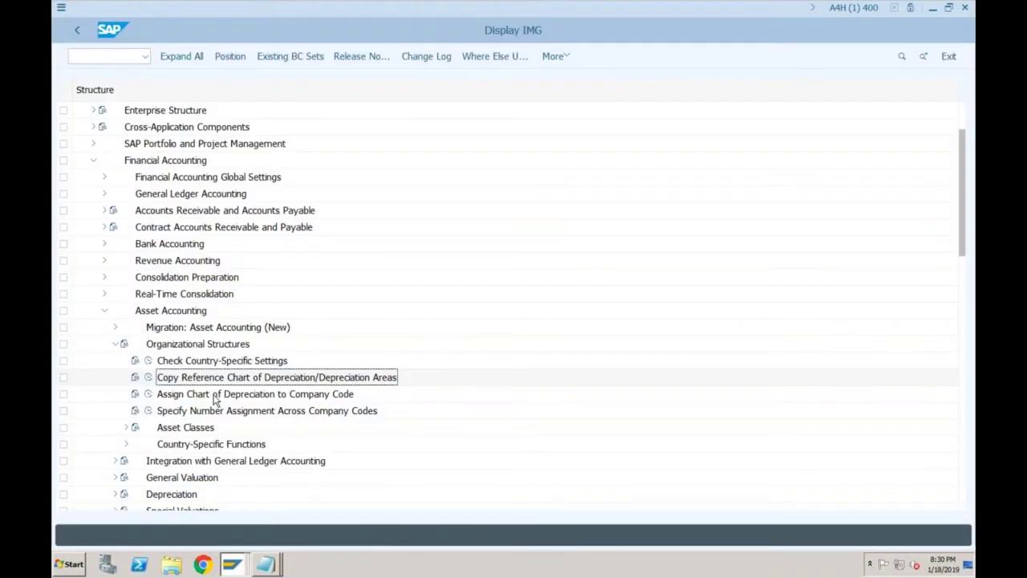
Step: Run Specify Transfer of APC Values under General Valuation > Depreciation Areas
click(115, 343)
click(114, 377)
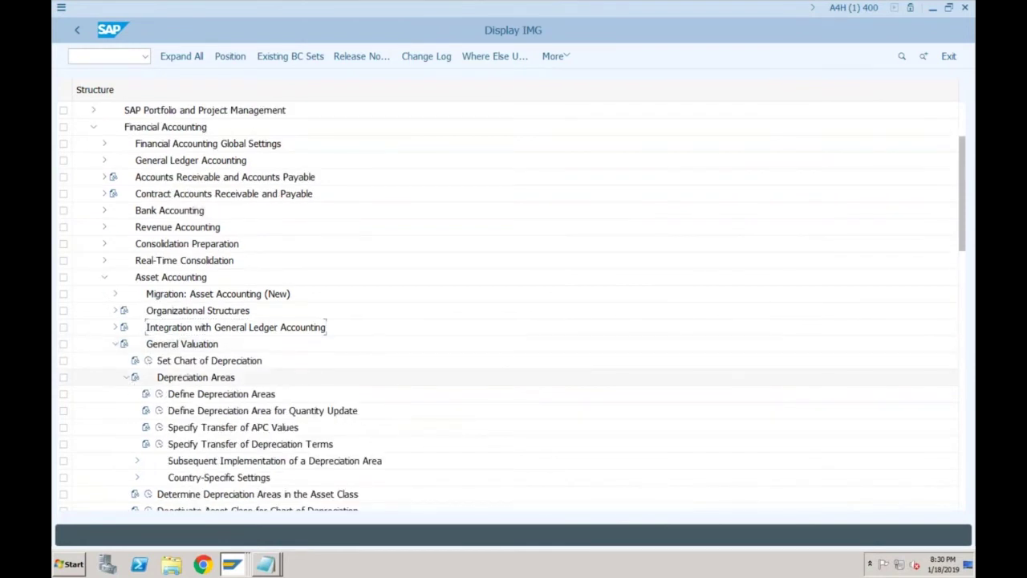
click(222, 431)
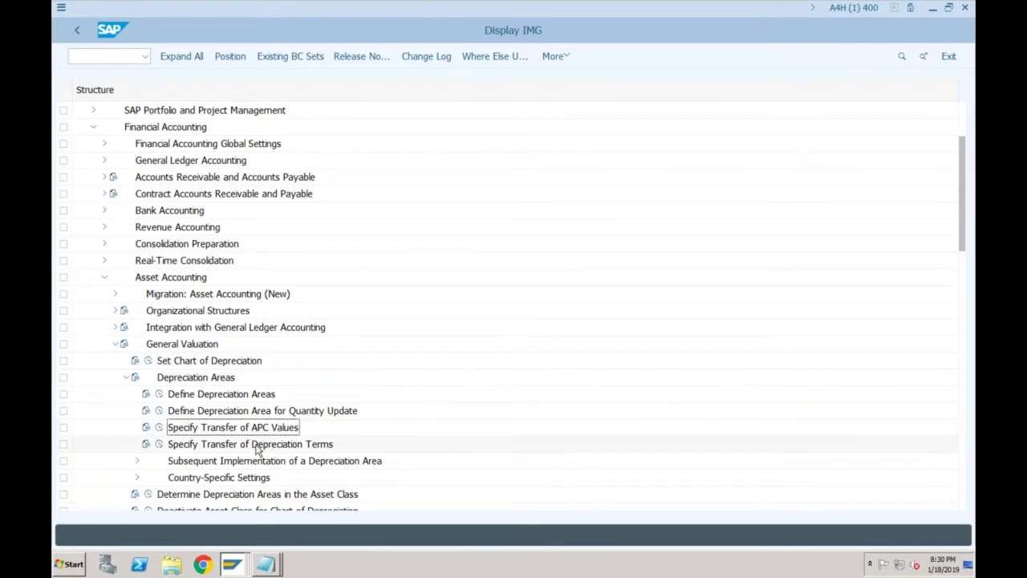
click(159, 427)
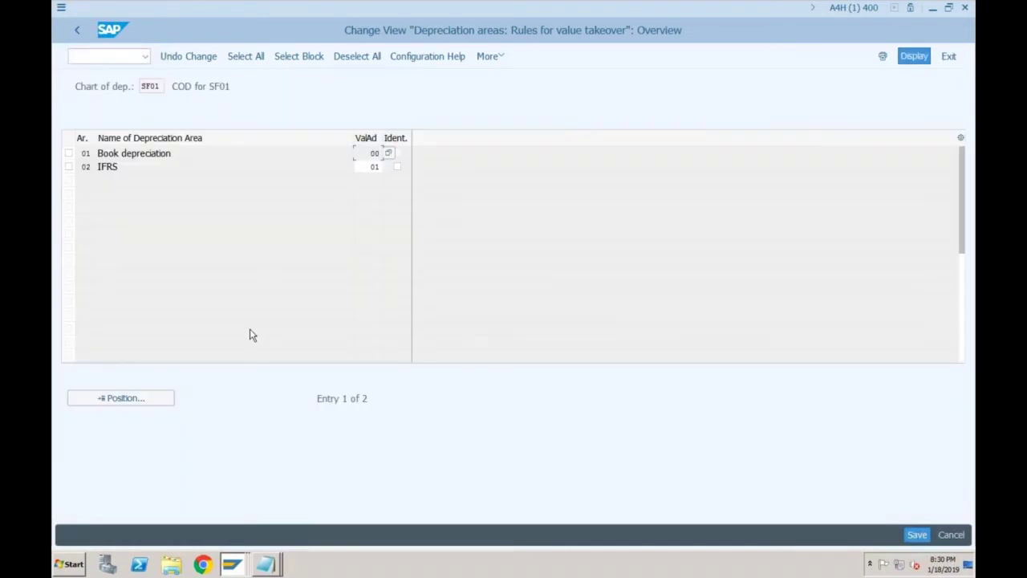
Step: Change IFRS area 02's value takeover area from 01 to 00, which is rejected by T093
click(371, 166)
click(121, 167)
click(371, 166)
key(Delete)
key(Delete)
text(00)
key(Return)
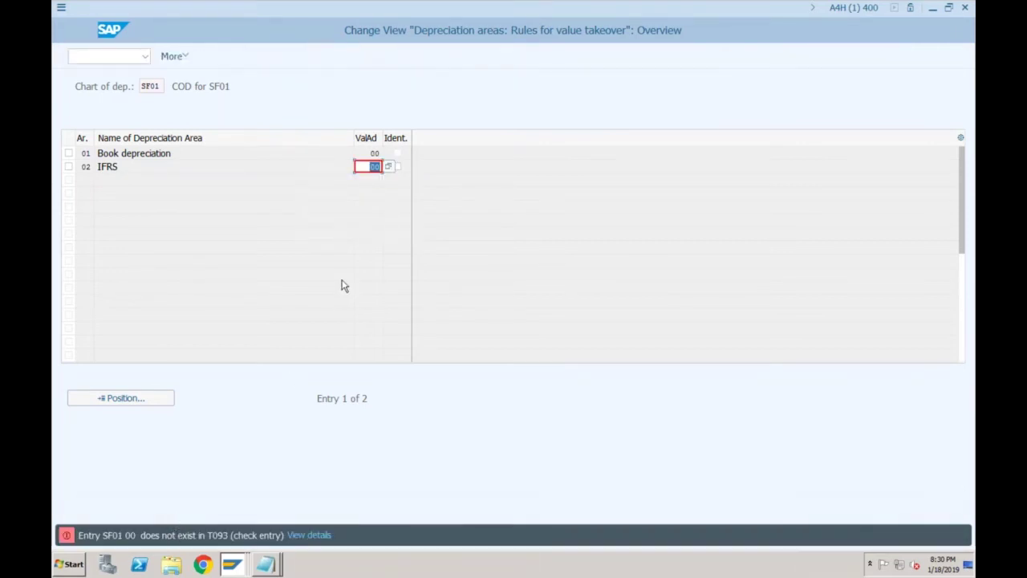
Step: Re-enter 00 as the value takeover area for IFRS area 02
key(BackSpace)
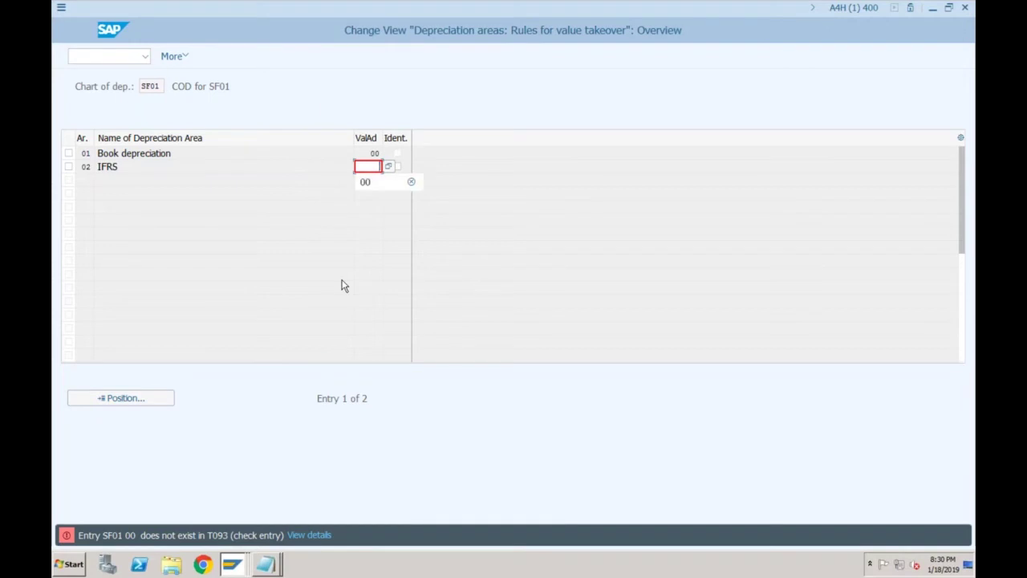
text(00)
key(Return)
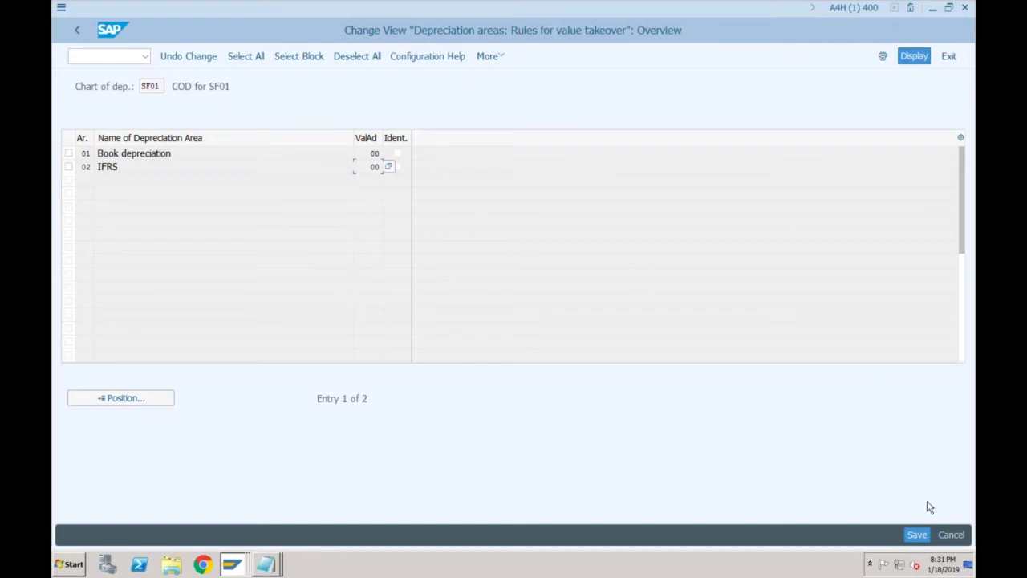
Step: Save the value takeover rules under the customizing request and return to the IMG tree
click(916, 536)
click(270, 250)
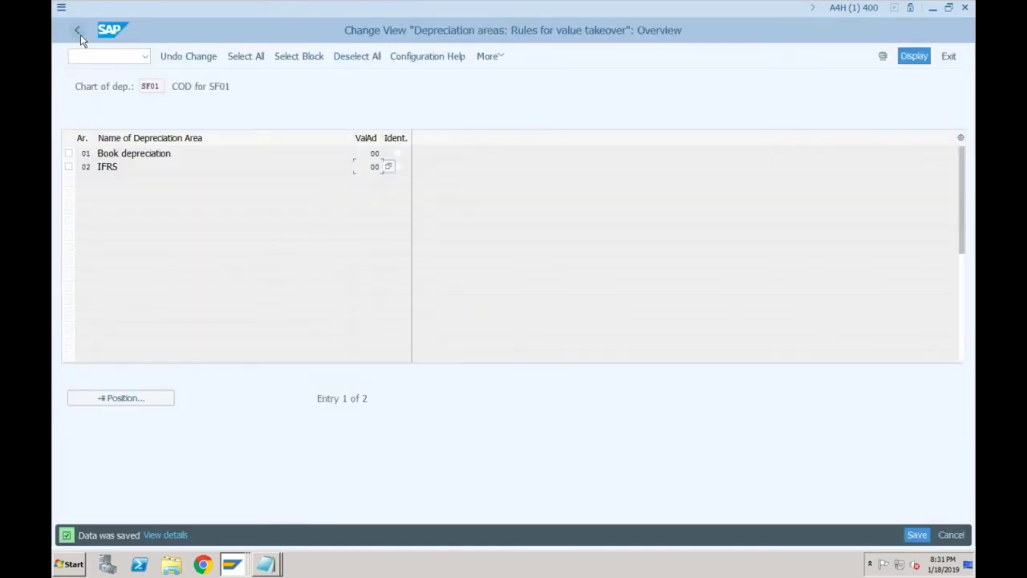
click(79, 34)
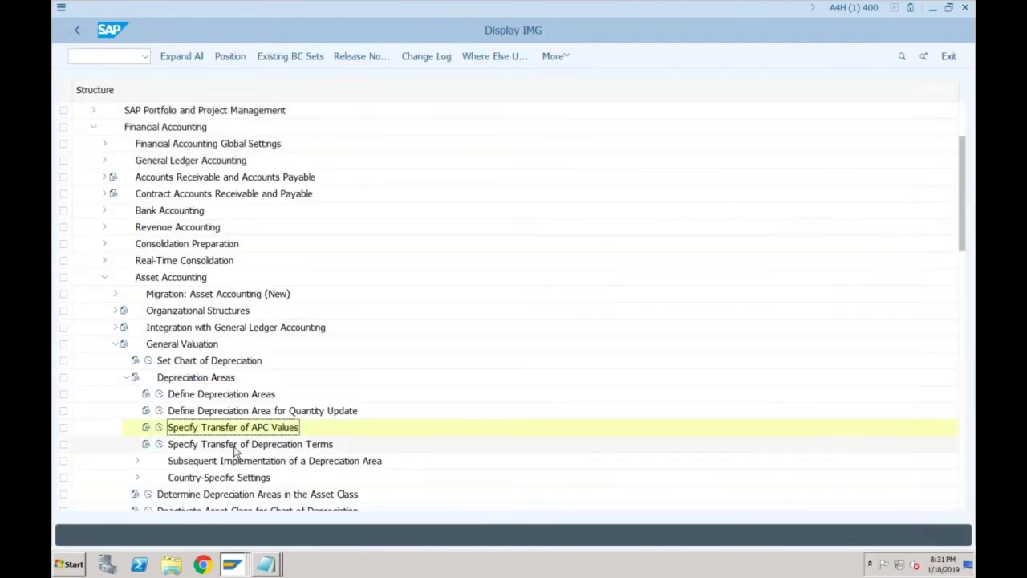
click(209, 446)
click(159, 443)
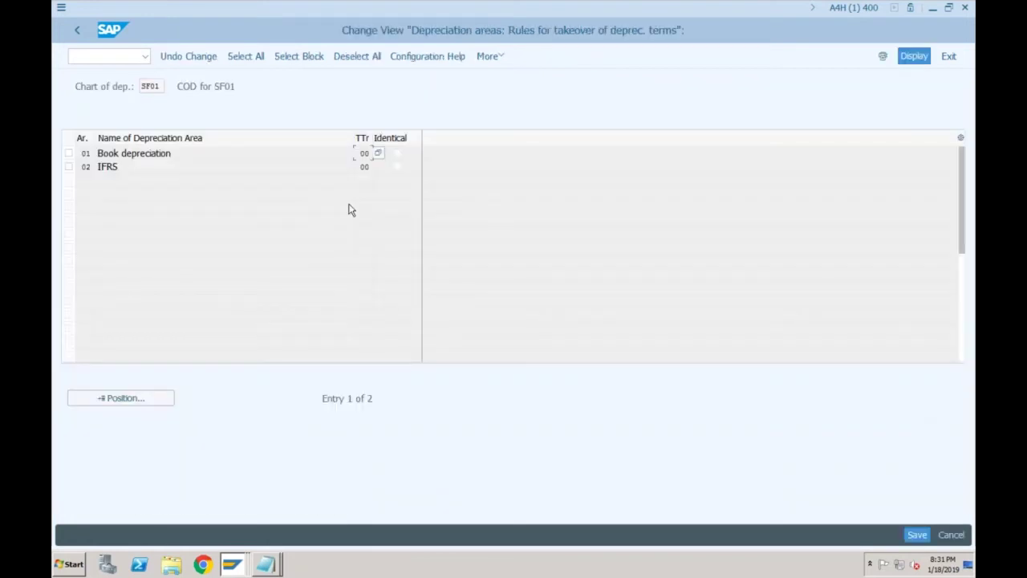
click(363, 166)
click(79, 32)
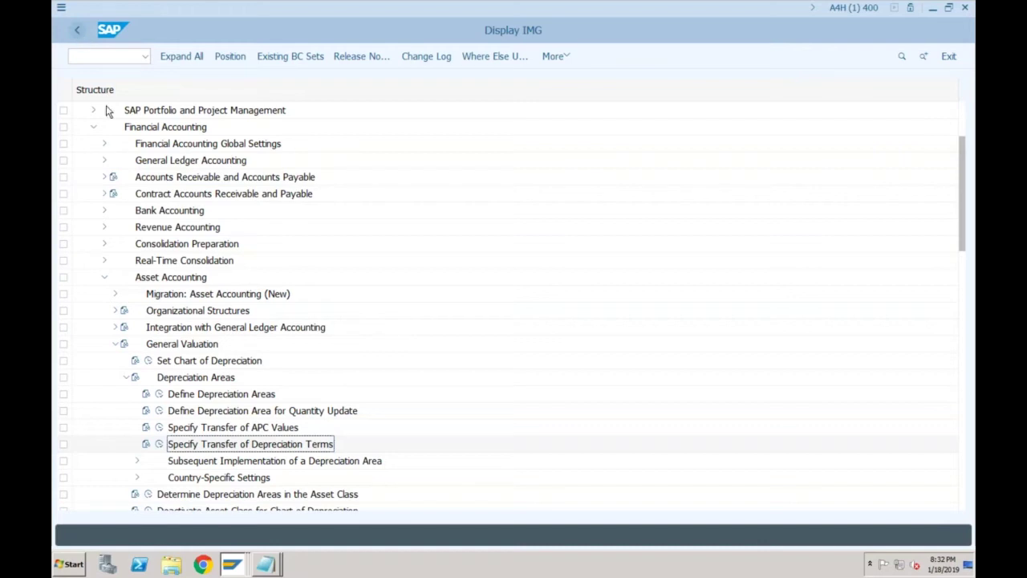
Step: Open Copy/Delete Depreciation Areas for chart of depreciation SF01
click(116, 311)
click(147, 344)
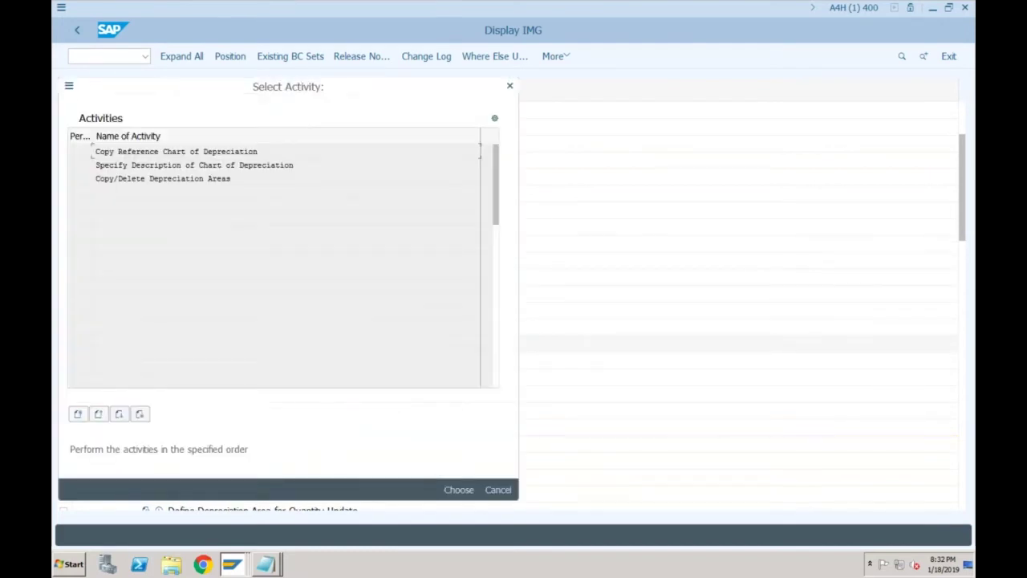
double_click(176, 151)
click(186, 249)
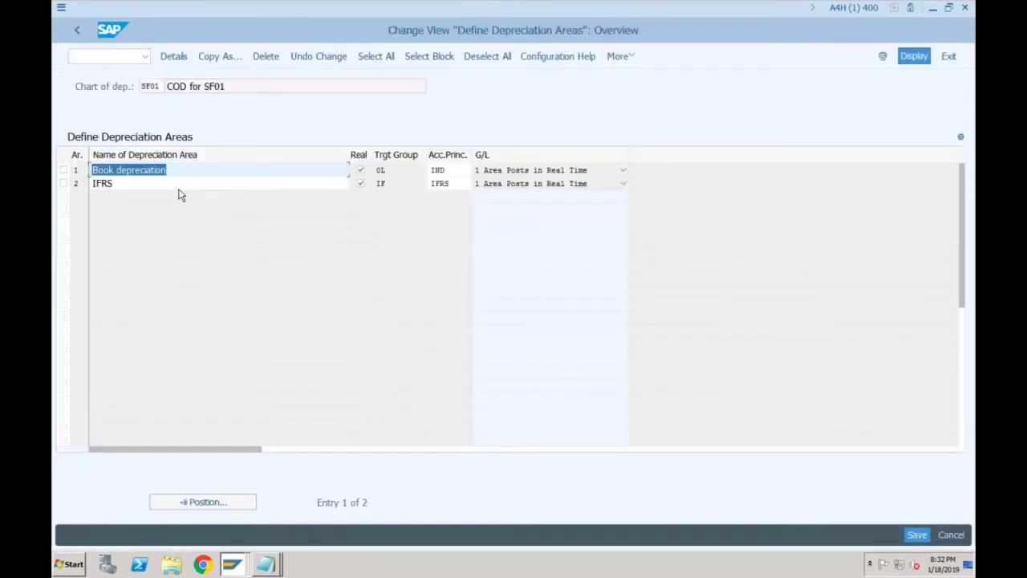
Step: Review area 1 Book depreciation on 0L and area 2 IFRS on IF, then close the activity list
click(181, 184)
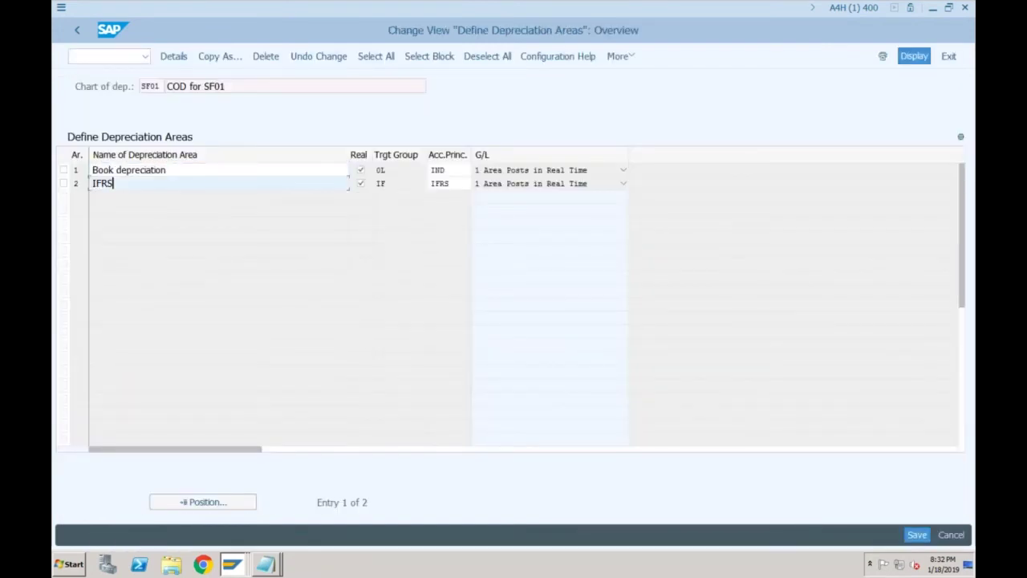
click(188, 169)
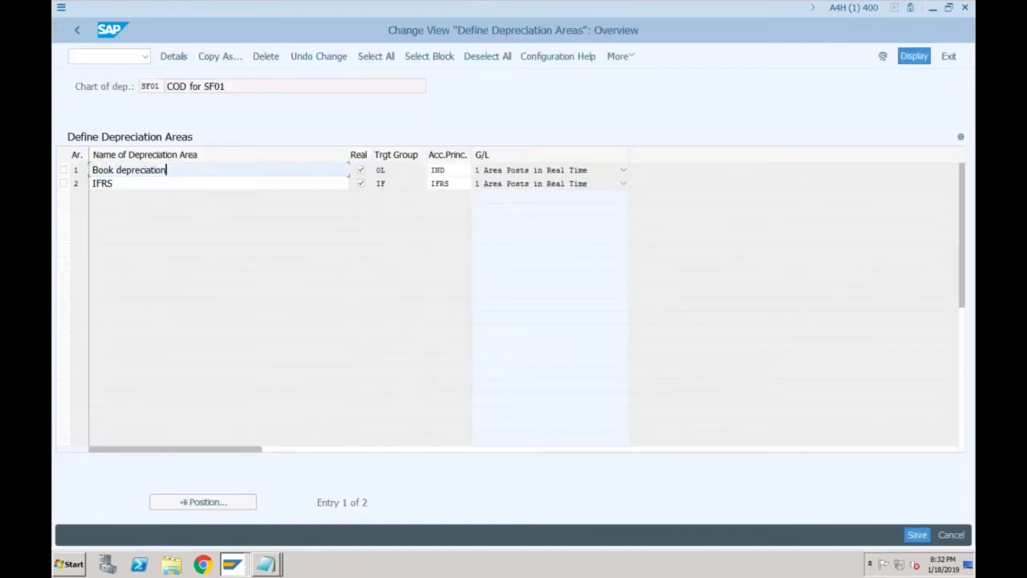
click(113, 183)
click(166, 169)
click(386, 170)
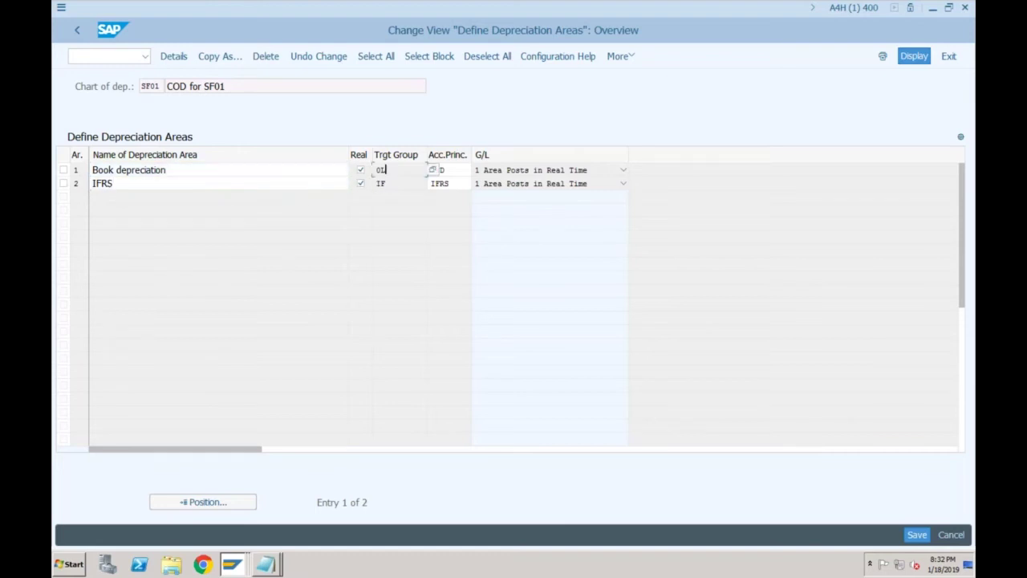
click(396, 184)
click(76, 32)
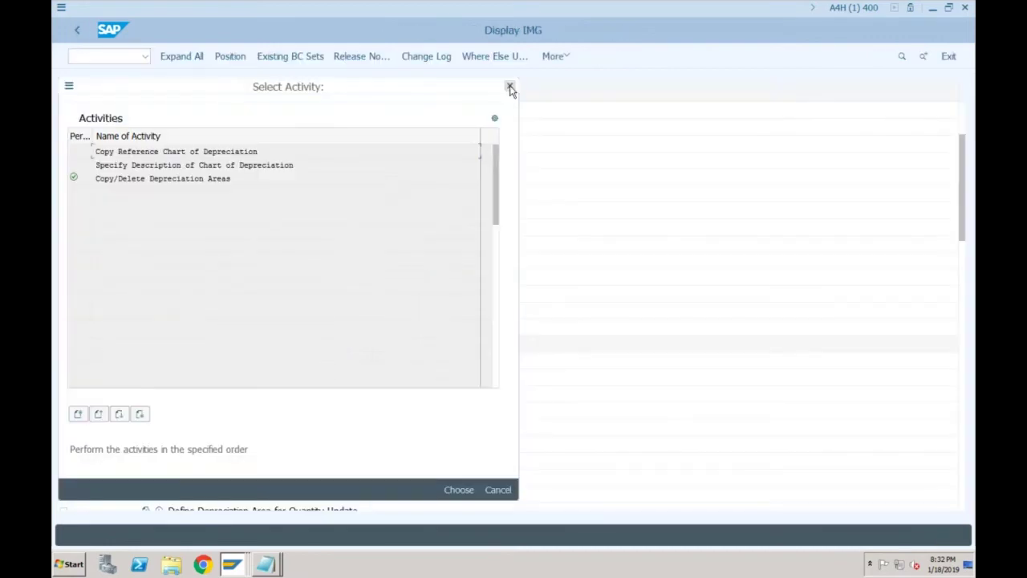
click(510, 86)
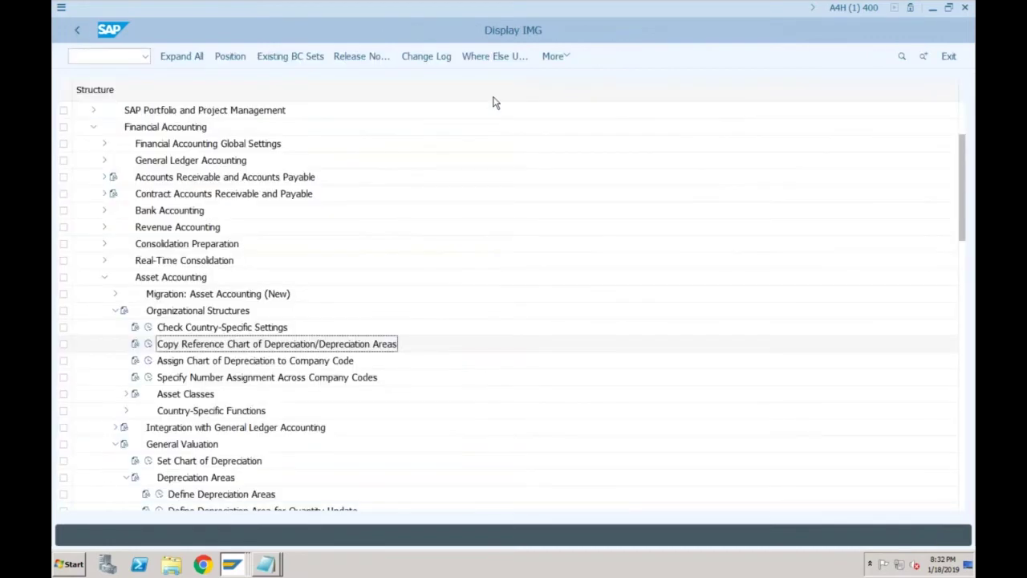
click(286, 344)
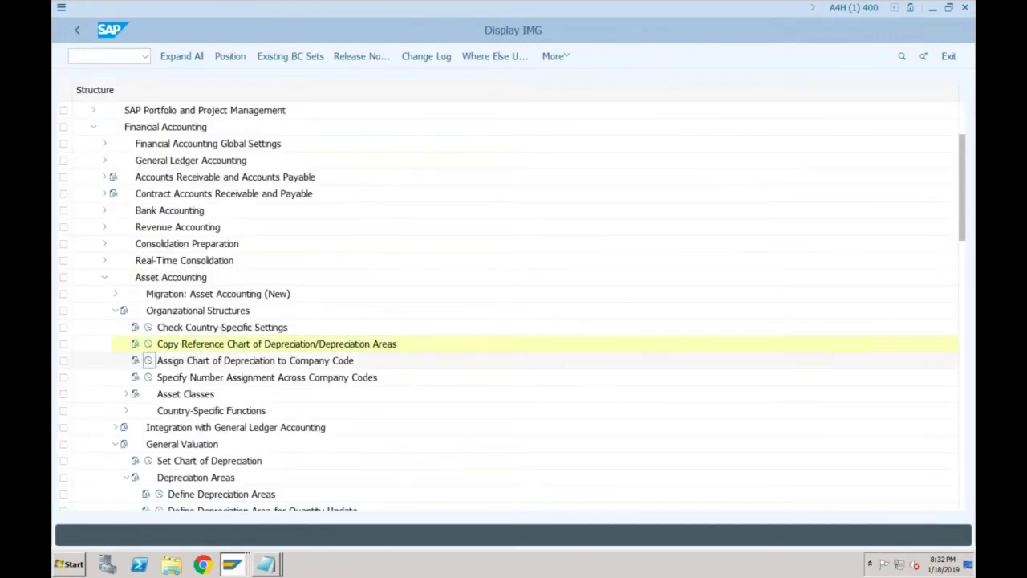
click(148, 360)
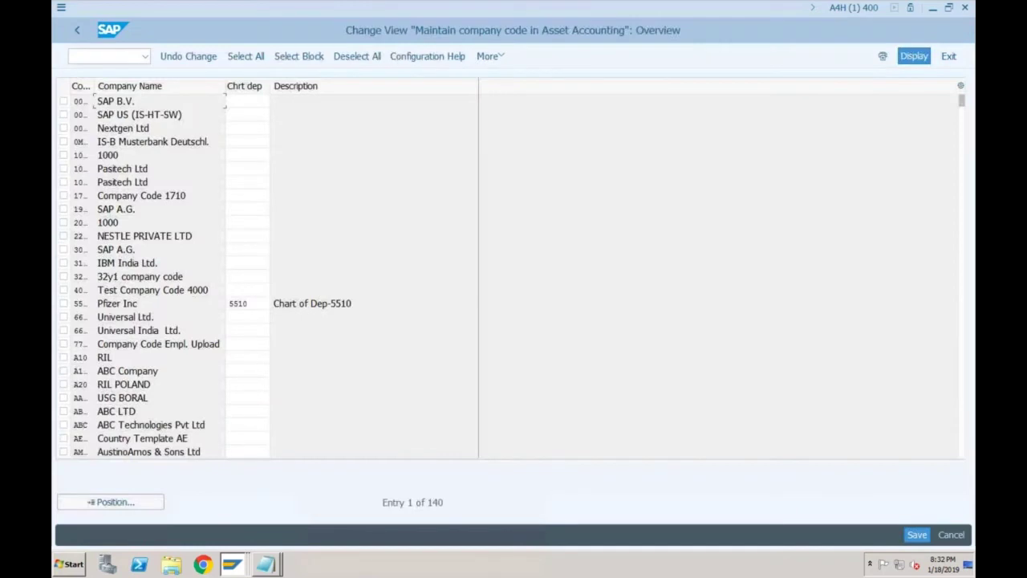
click(122, 499)
text(sf01)
key(Return)
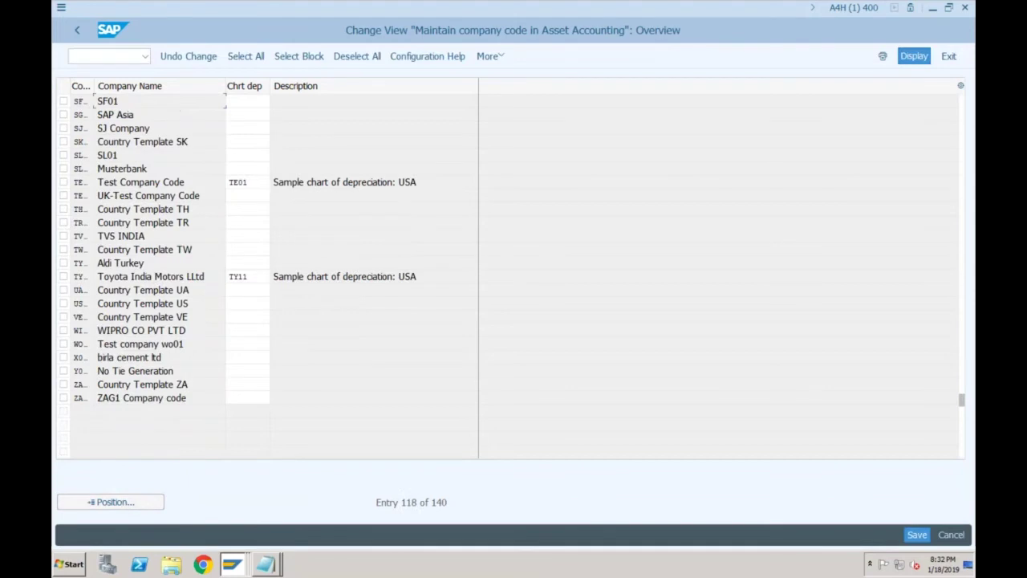
text(sf)
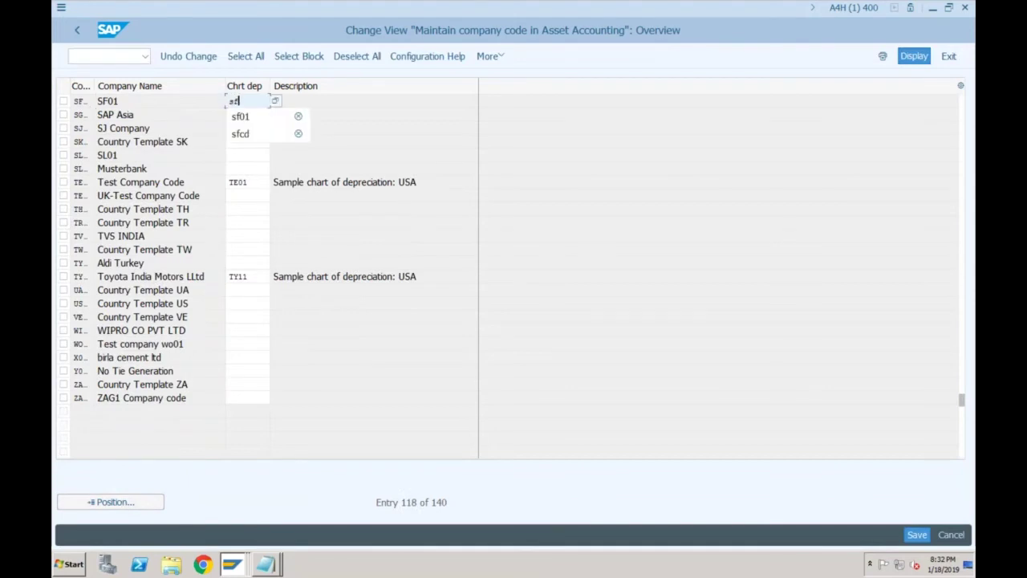
click(242, 115)
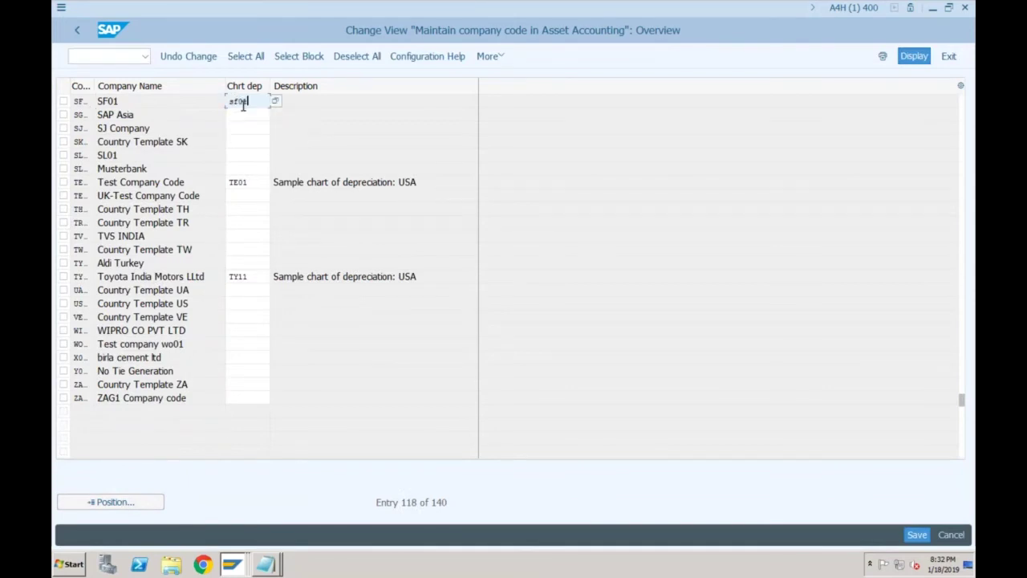
key(Return)
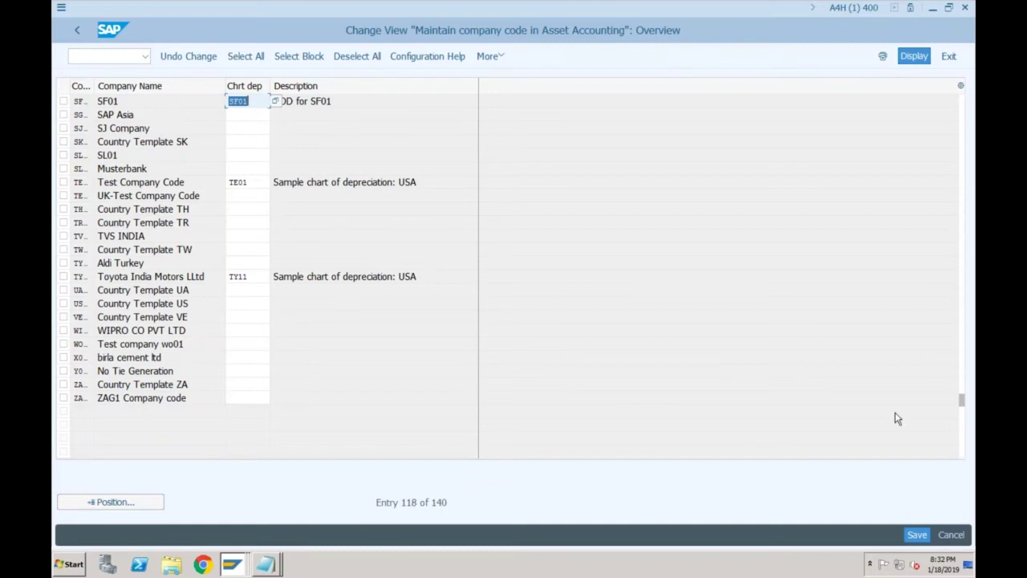
click(919, 535)
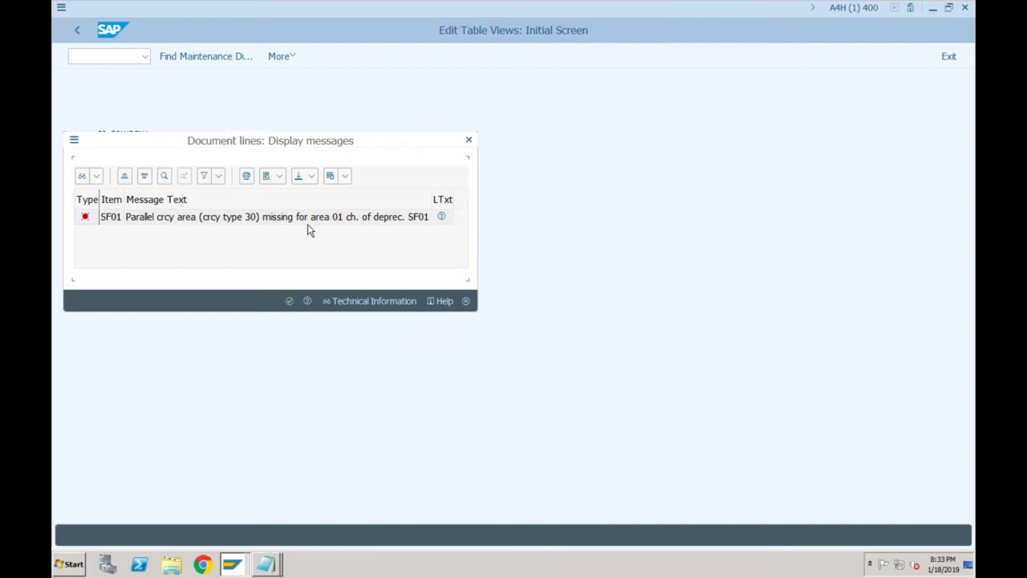
click(289, 302)
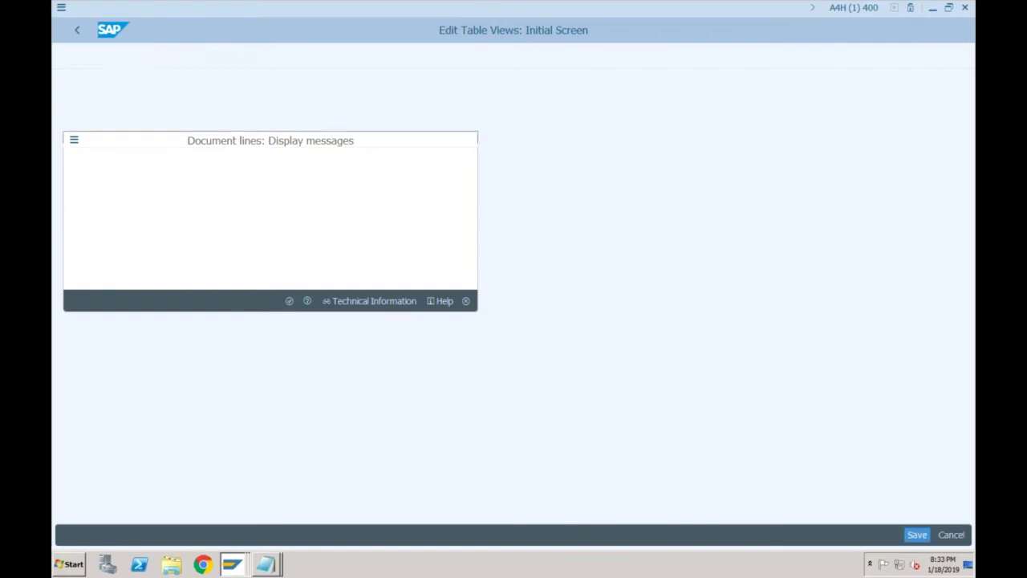
click(79, 34)
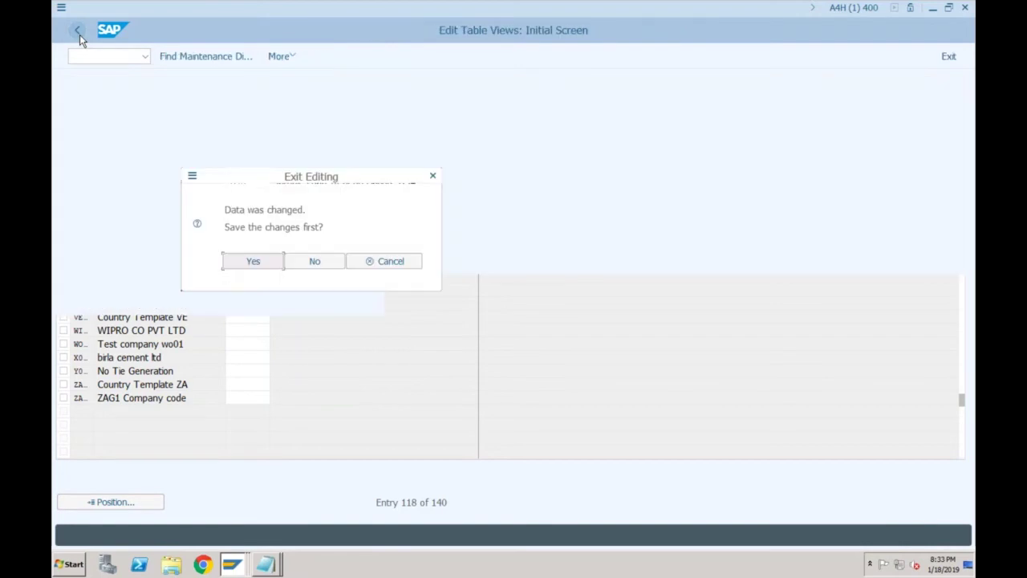
click(313, 263)
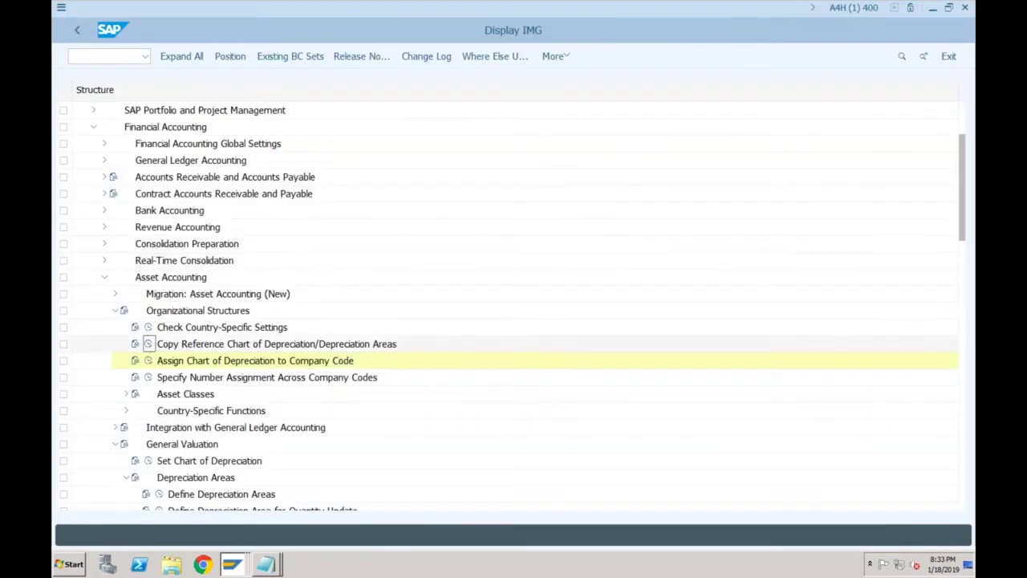
Step: For chart SF01, copy Book depreciation area 1 as a new depreciation area
click(147, 343)
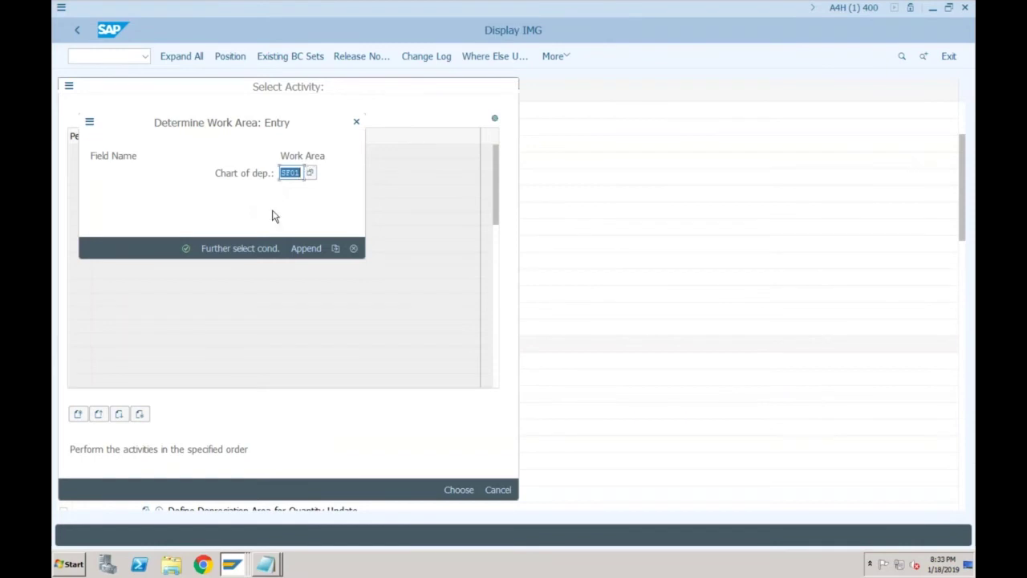
click(187, 248)
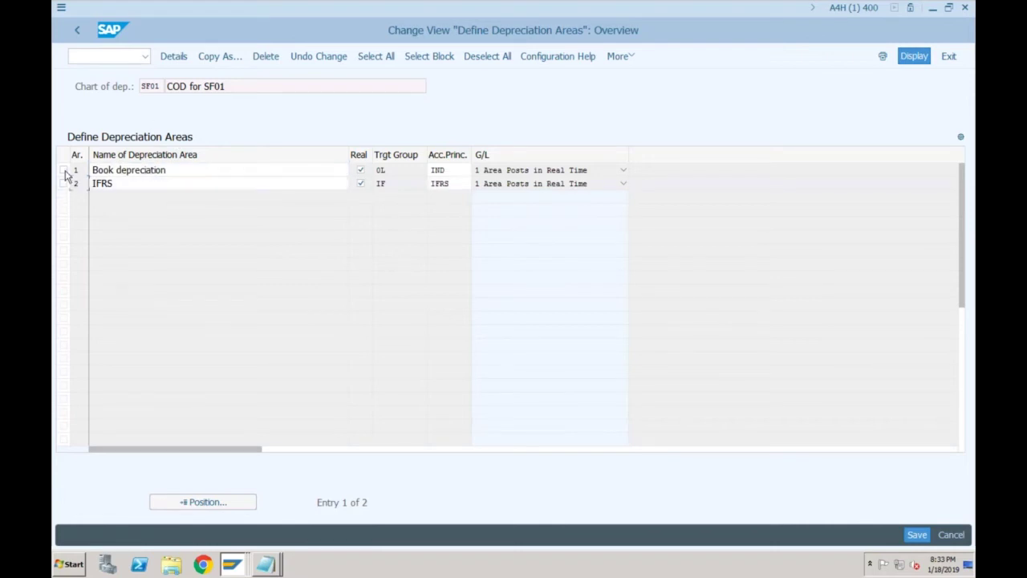
click(66, 172)
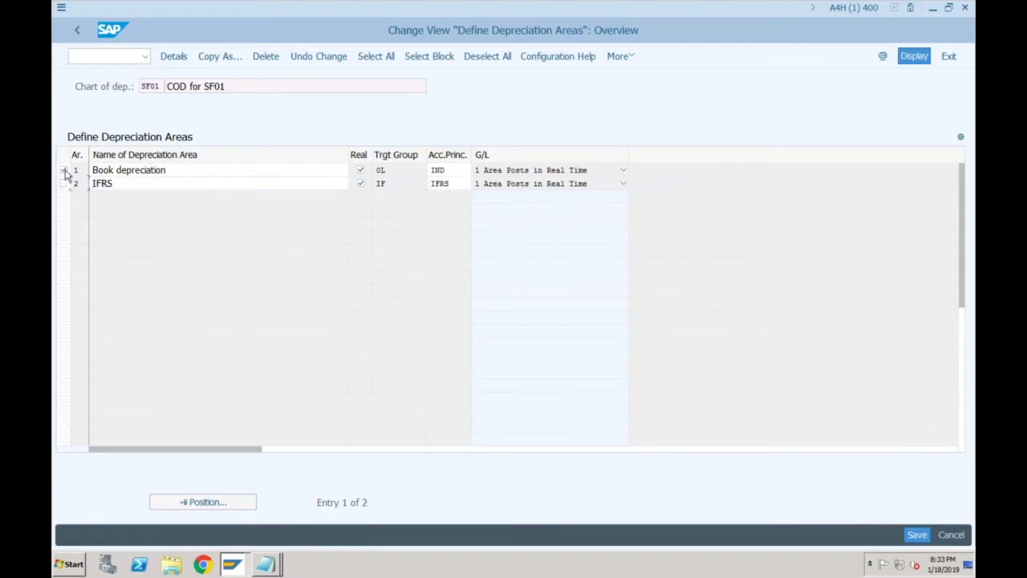
click(218, 58)
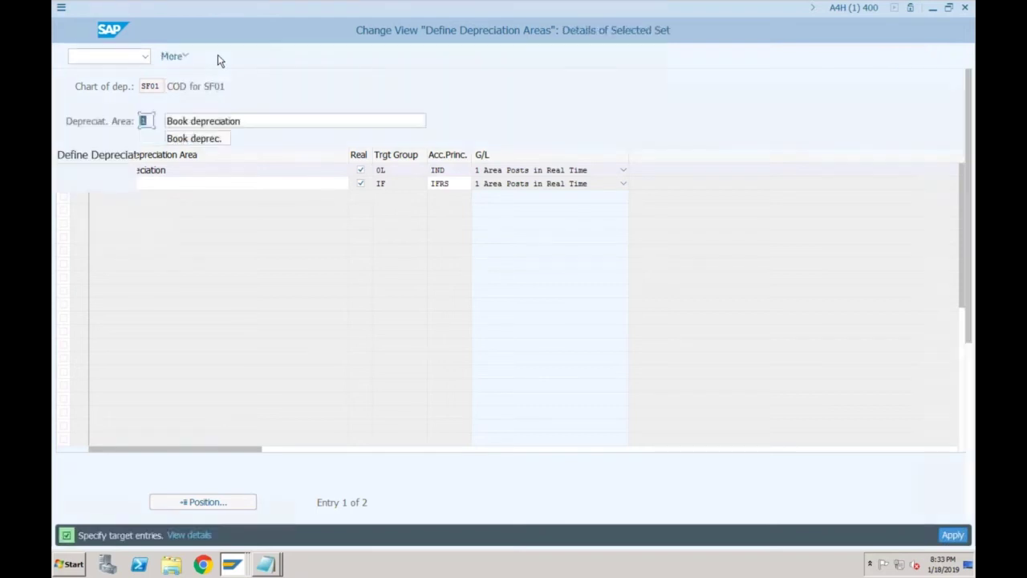
Step: Define the new area as 3, description 'Parallel Currency', short name 'Par Curr'
text(3)
key(Tab)
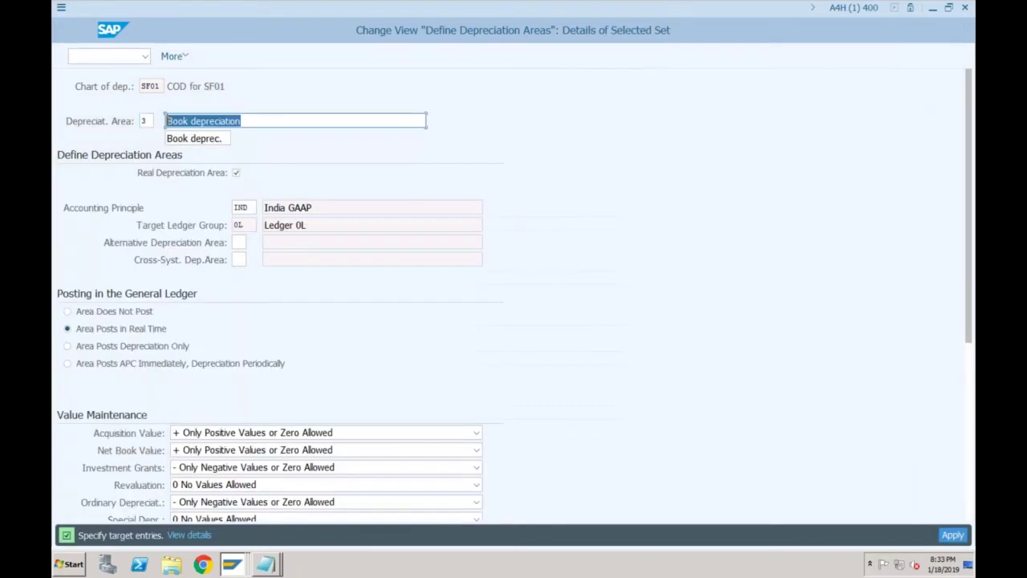
text(Parallel )
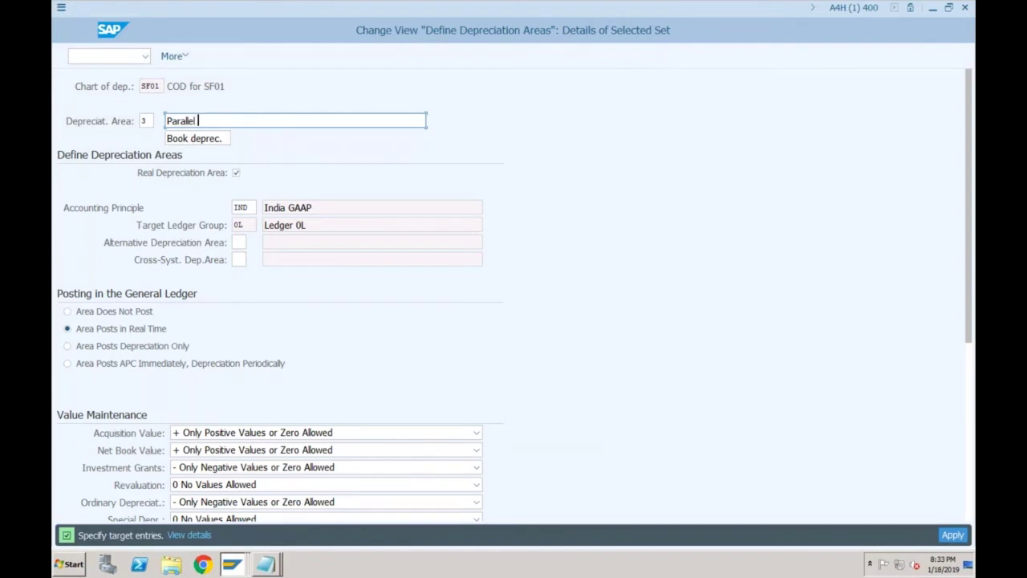
text(Currency)
key(Tab)
text(P)
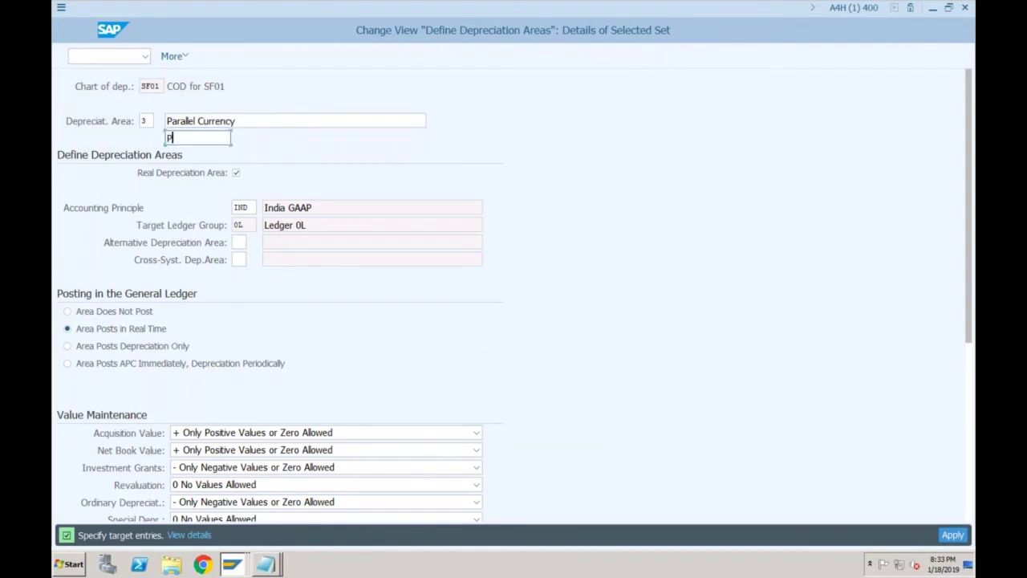
text(ar Curr)
click(250, 207)
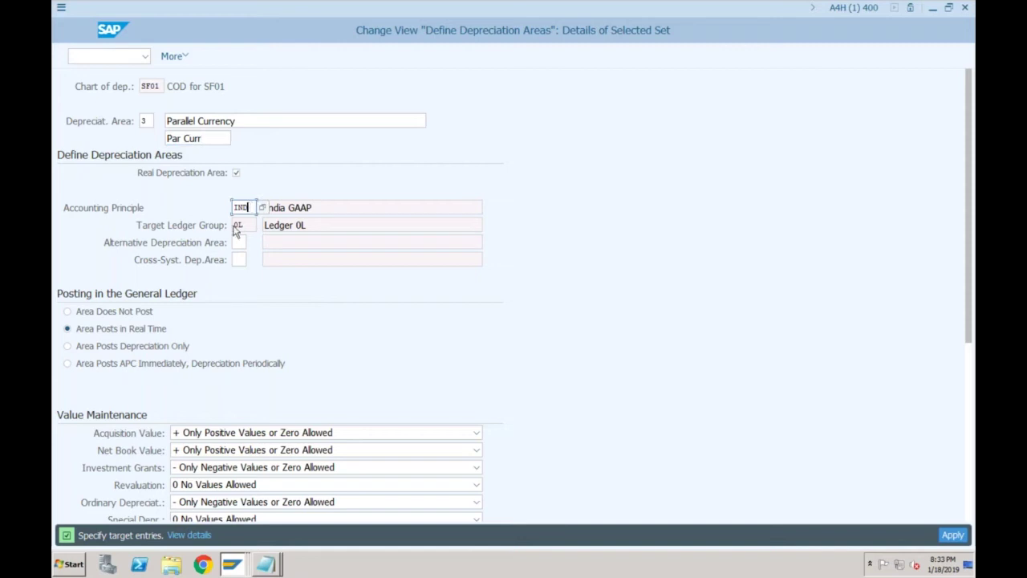
click(236, 120)
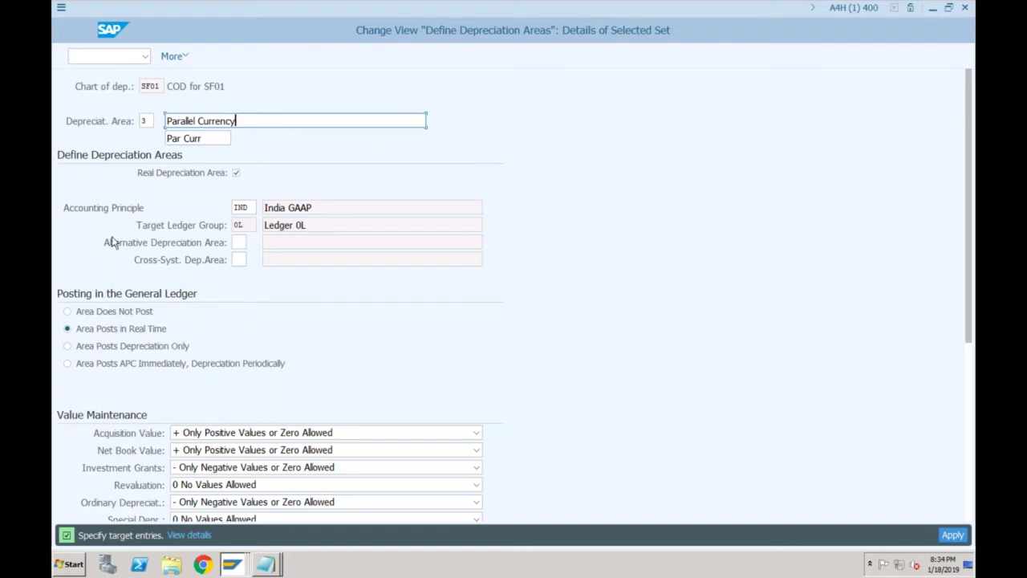
Step: Set area 3 to Area Does Not Post, apply, and save under the customizing request
click(67, 311)
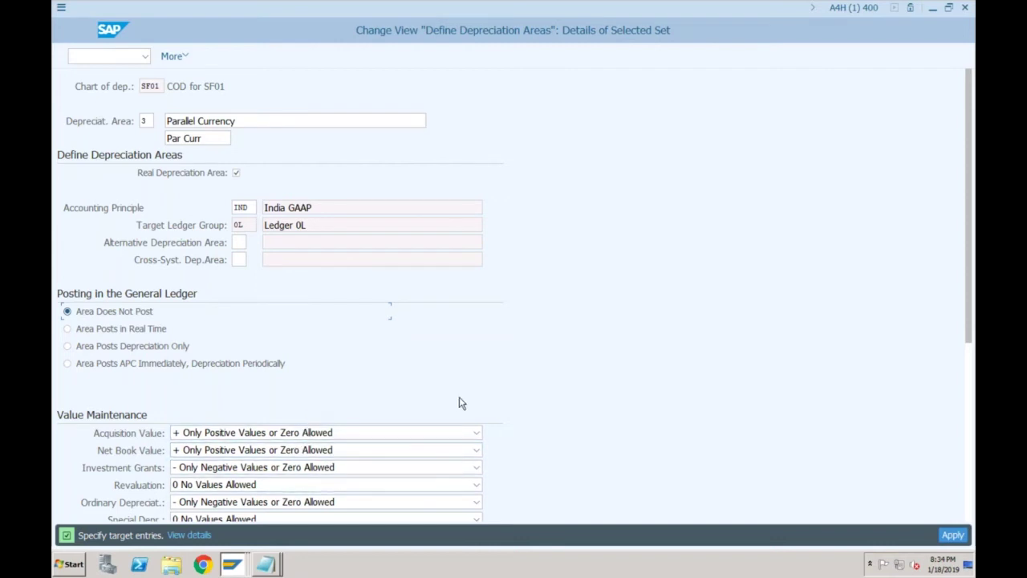
click(951, 536)
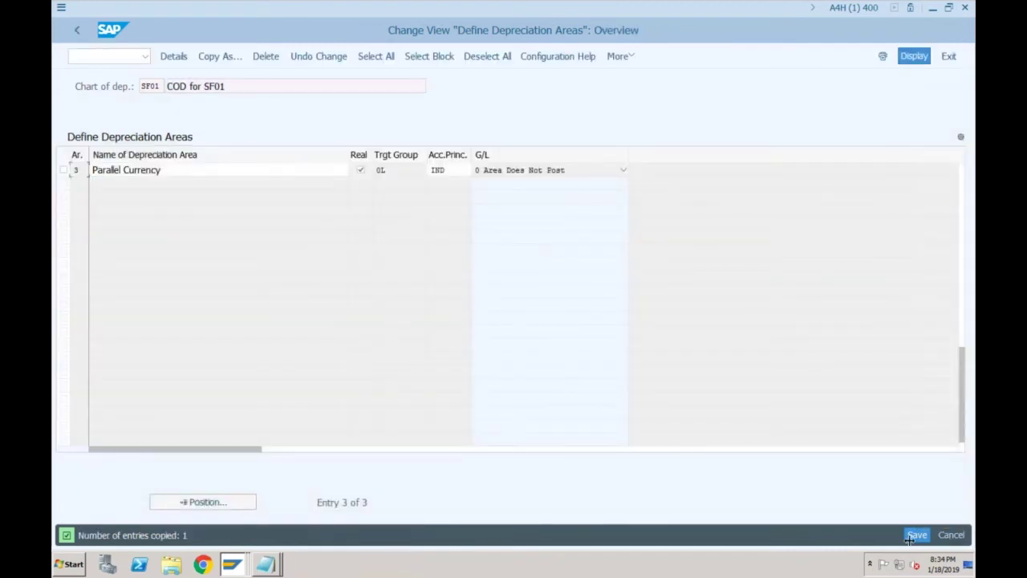
click(918, 536)
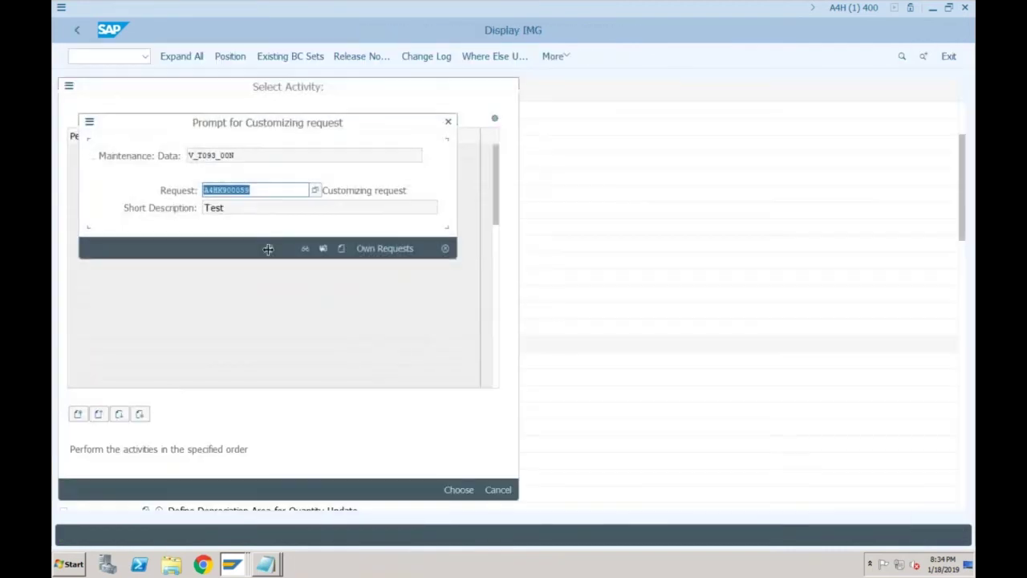
click(268, 249)
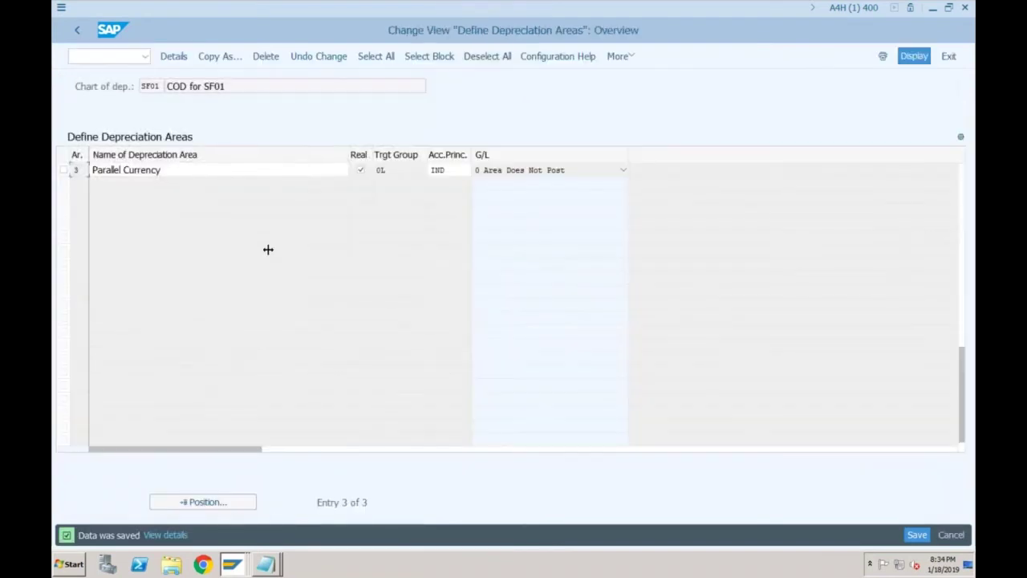
Step: Leave the depreciation areas overview and close the chart of depreciation activity list
click(252, 170)
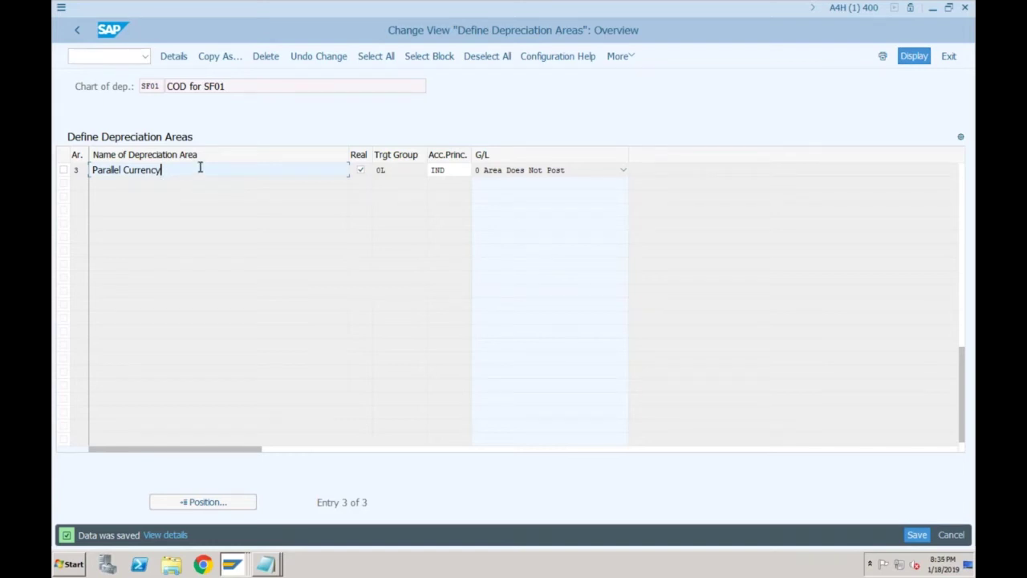
click(77, 30)
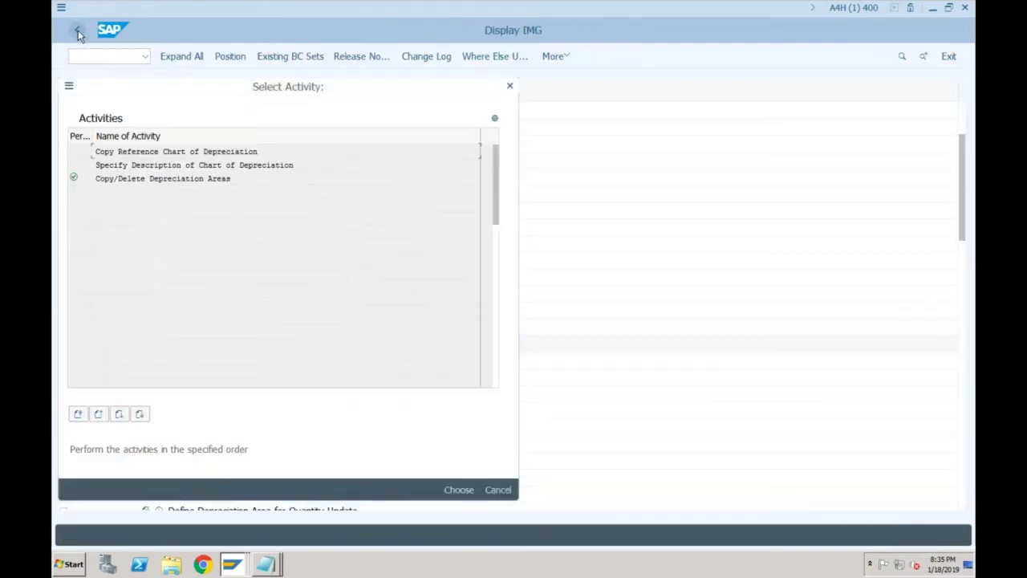
click(510, 86)
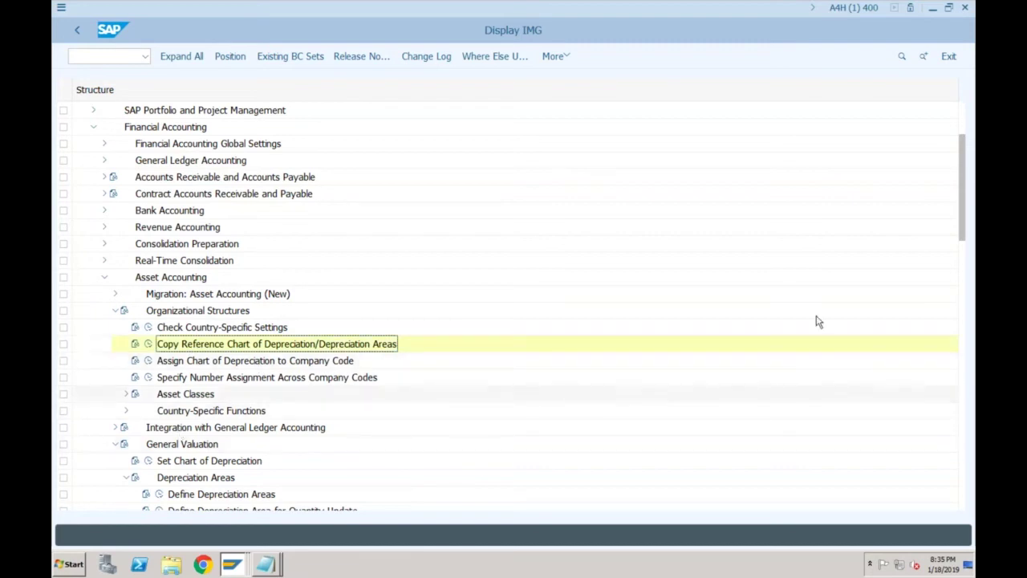
click(962, 254)
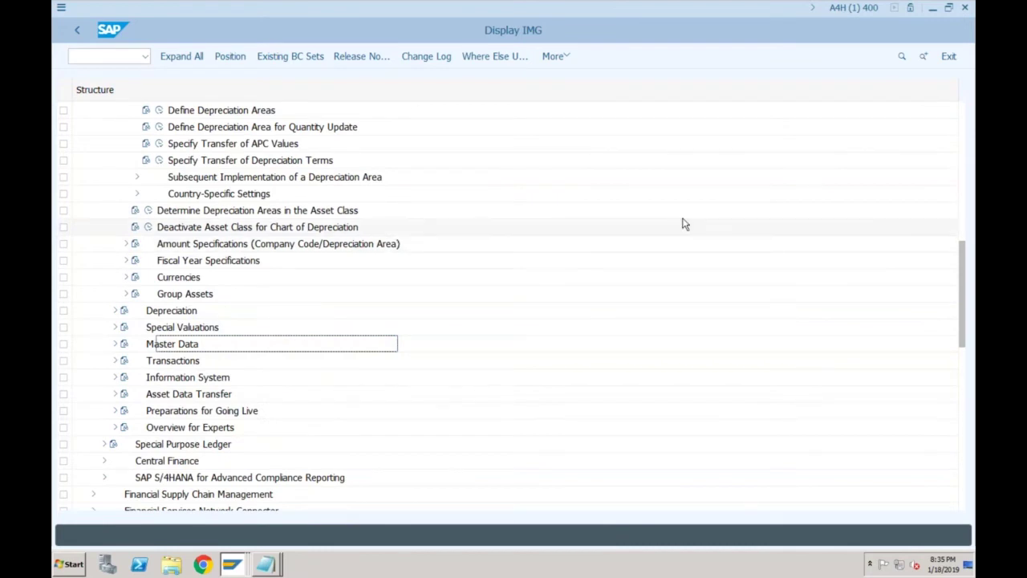
click(961, 198)
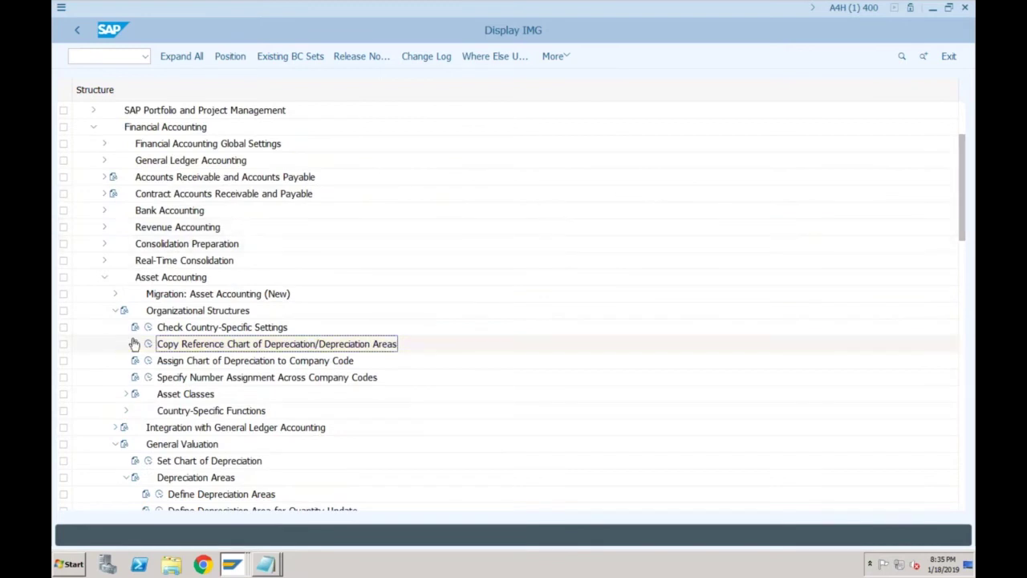
Step: Expand Currencies, run Define Depreciation Areas for Foreign Currencies, and return to the IMG tree
click(116, 311)
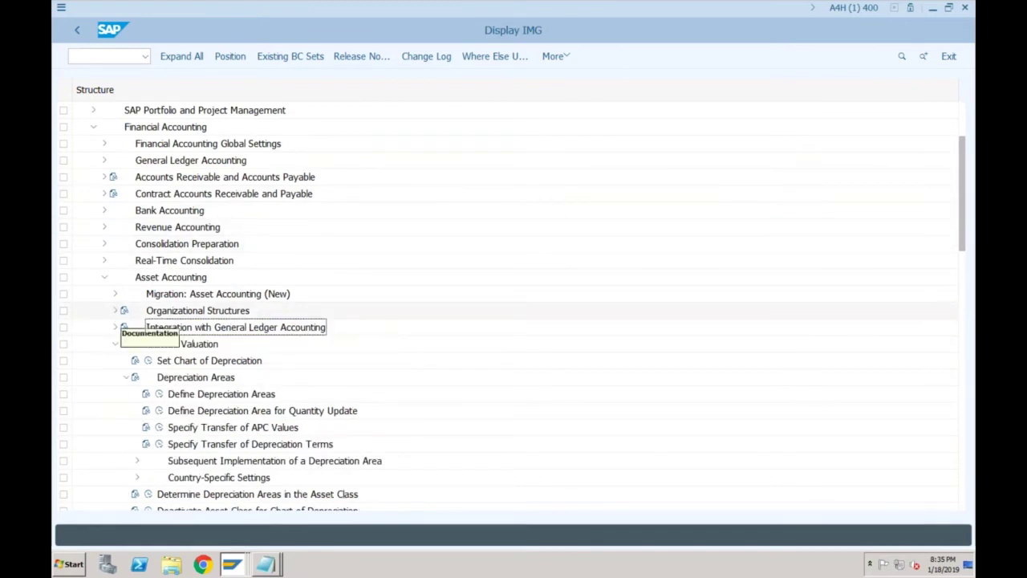
click(126, 378)
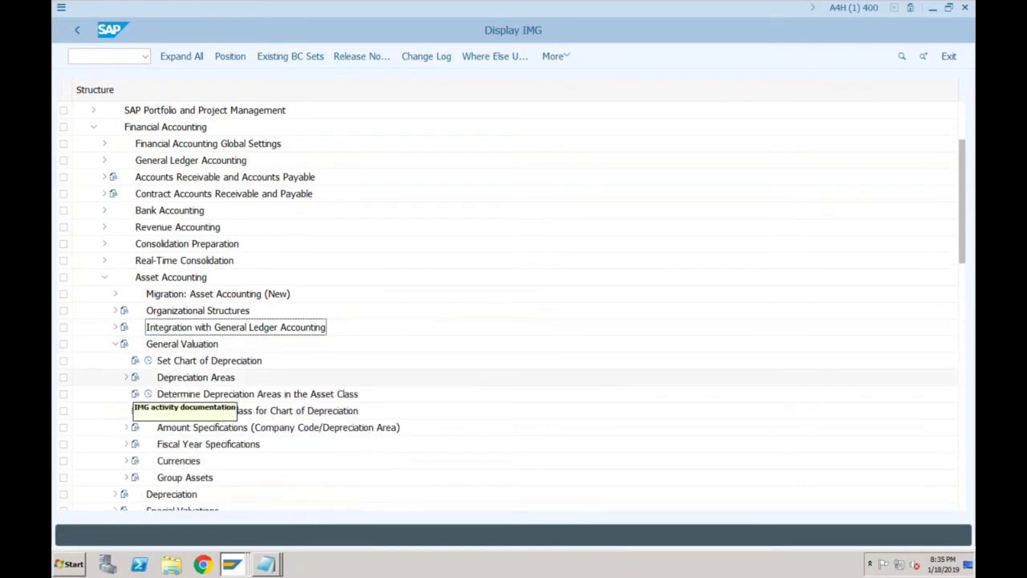
click(167, 464)
click(126, 461)
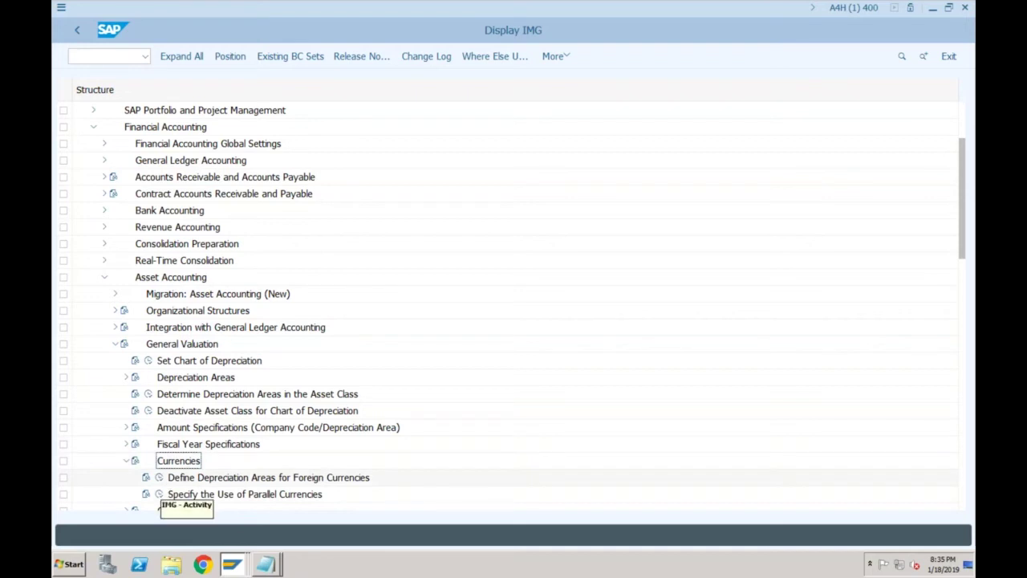
click(161, 478)
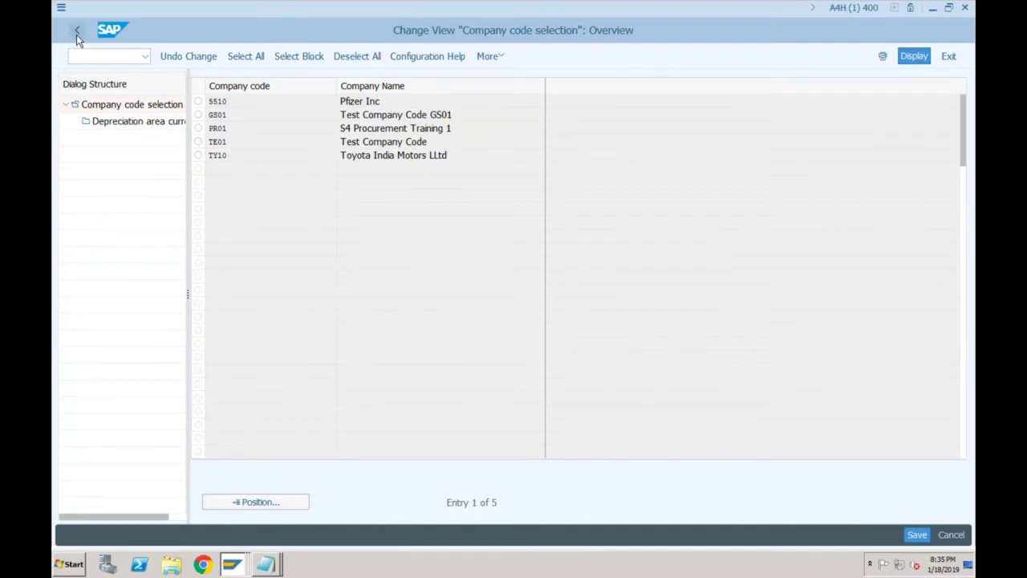
click(77, 35)
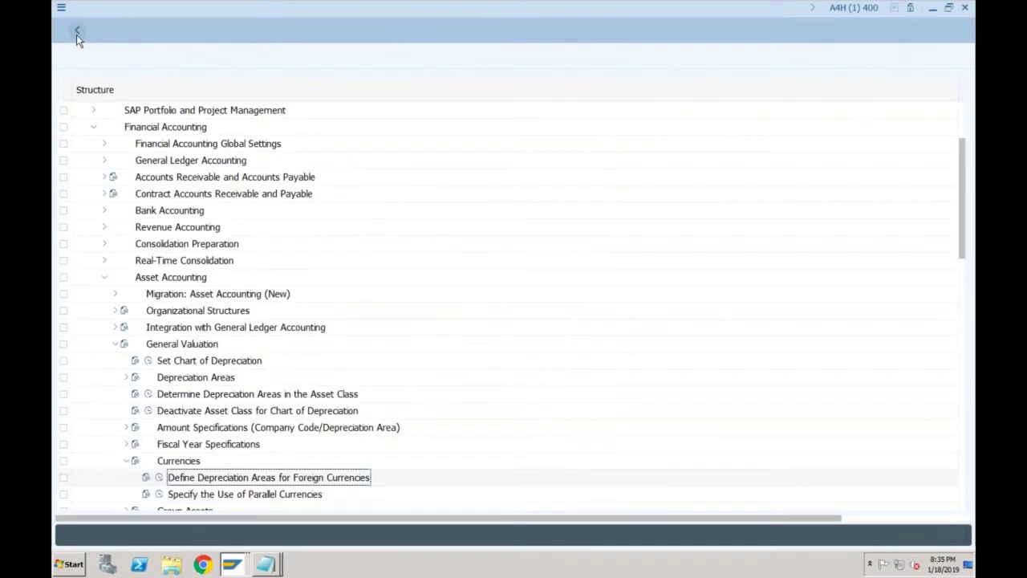
click(159, 495)
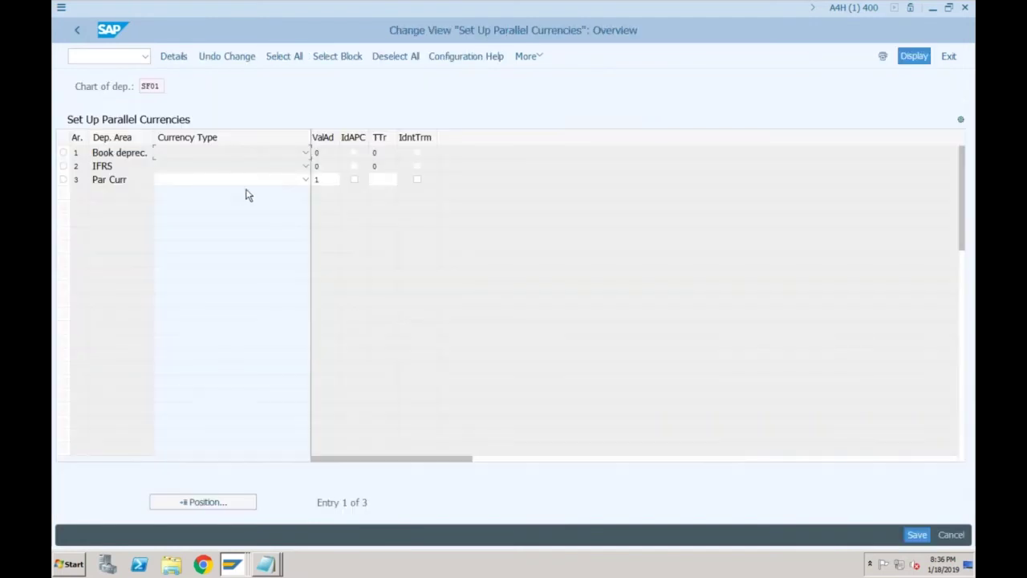
Step: Set area 3's currency type to 30 Group Currency and save, getting an area 03 definition error
click(305, 179)
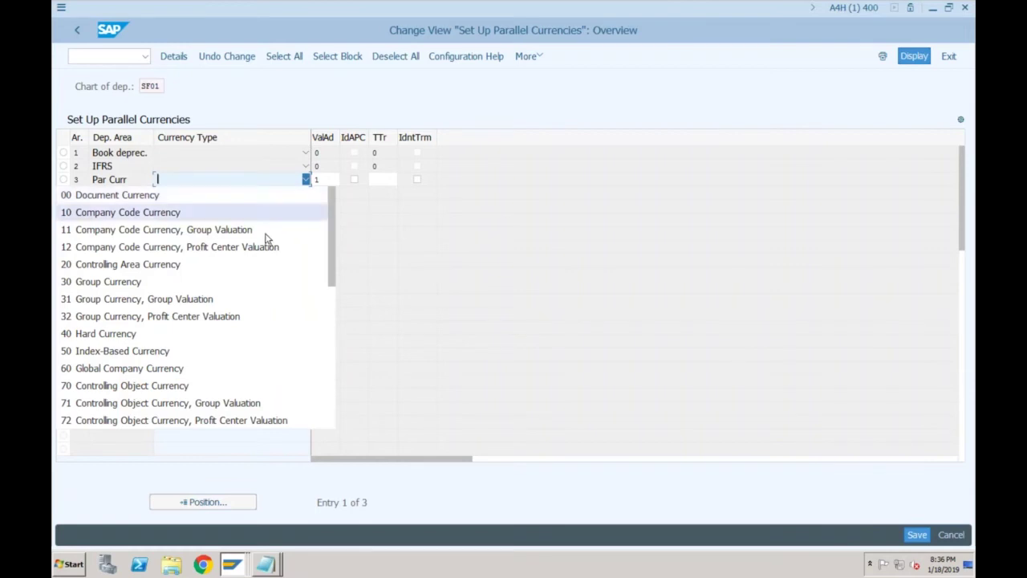
click(109, 282)
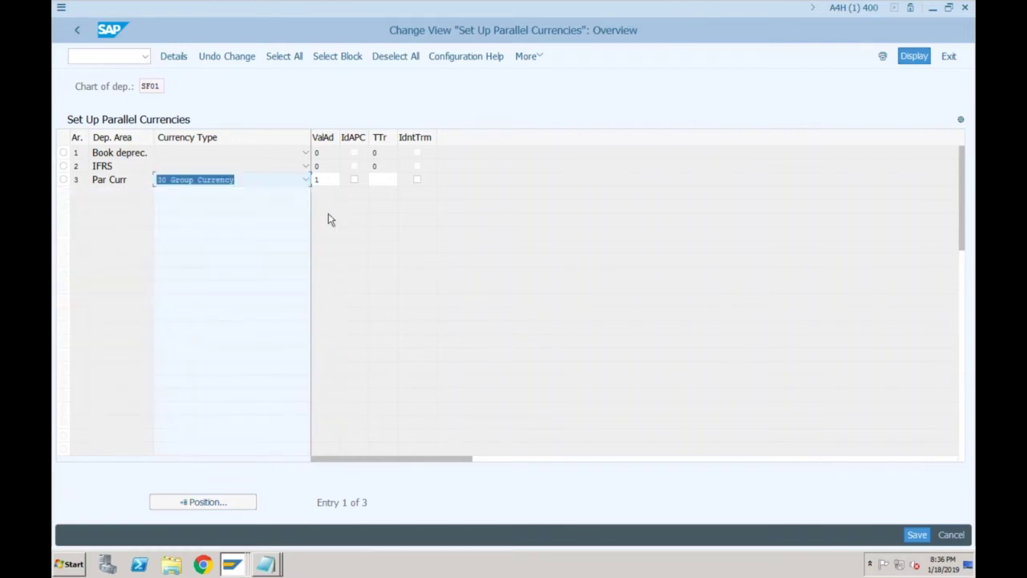
click(337, 178)
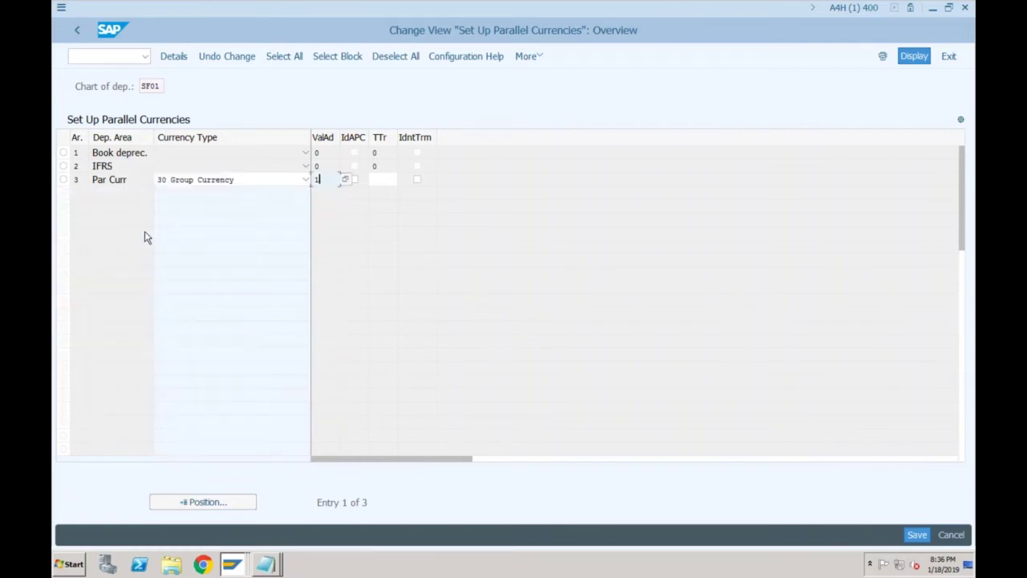
click(77, 179)
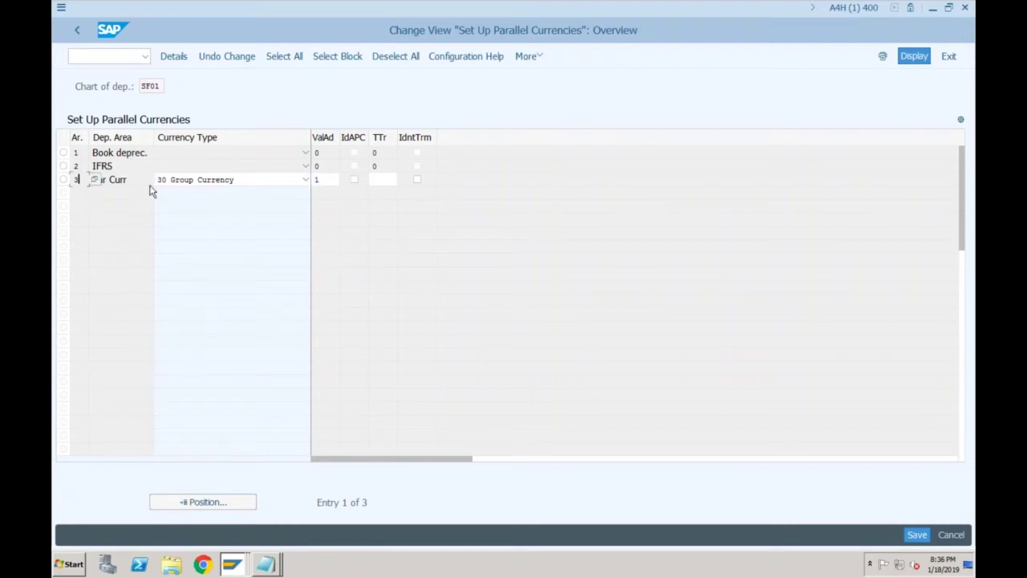
key(Up)
key(Up)
click(917, 538)
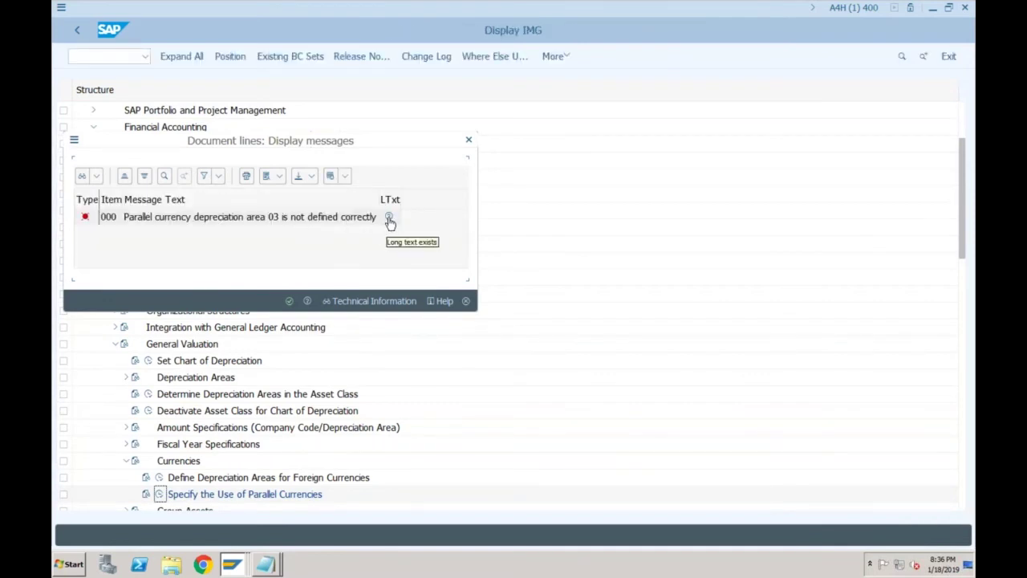
Step: Read the area 03 error explanation, then tick identical APC values (IdAPC) for area 3 and save
click(389, 218)
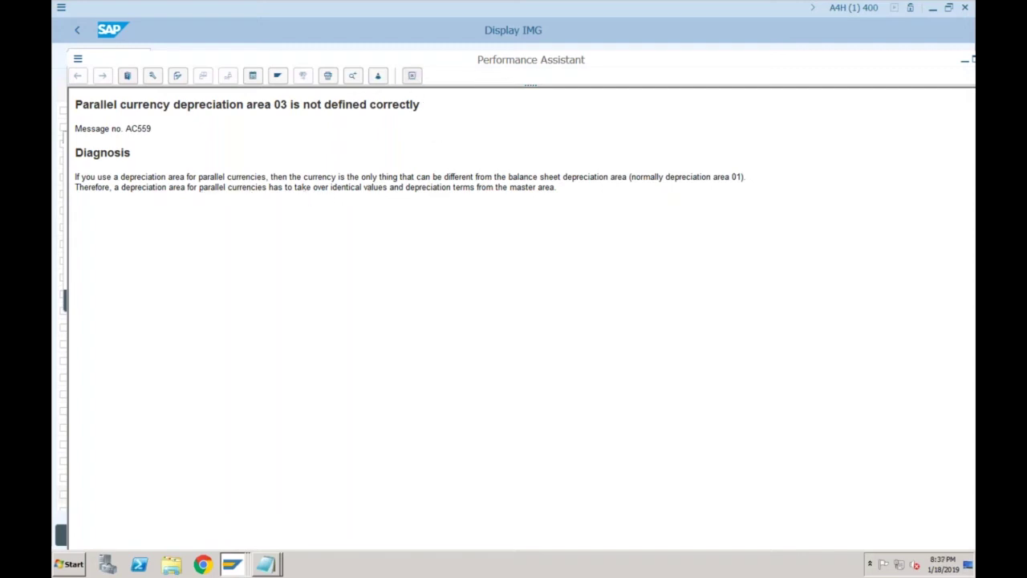
click(411, 75)
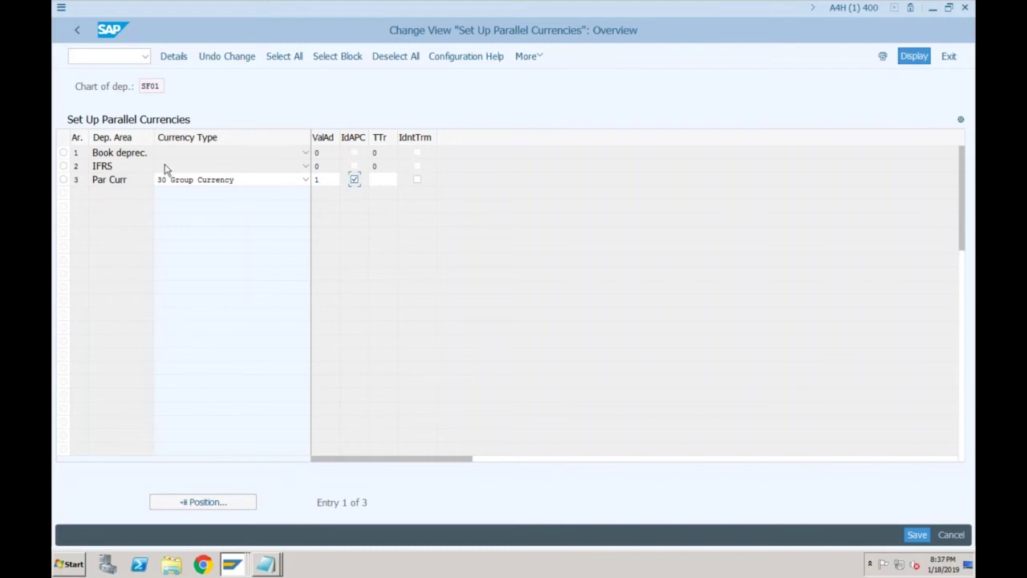
click(117, 152)
click(918, 534)
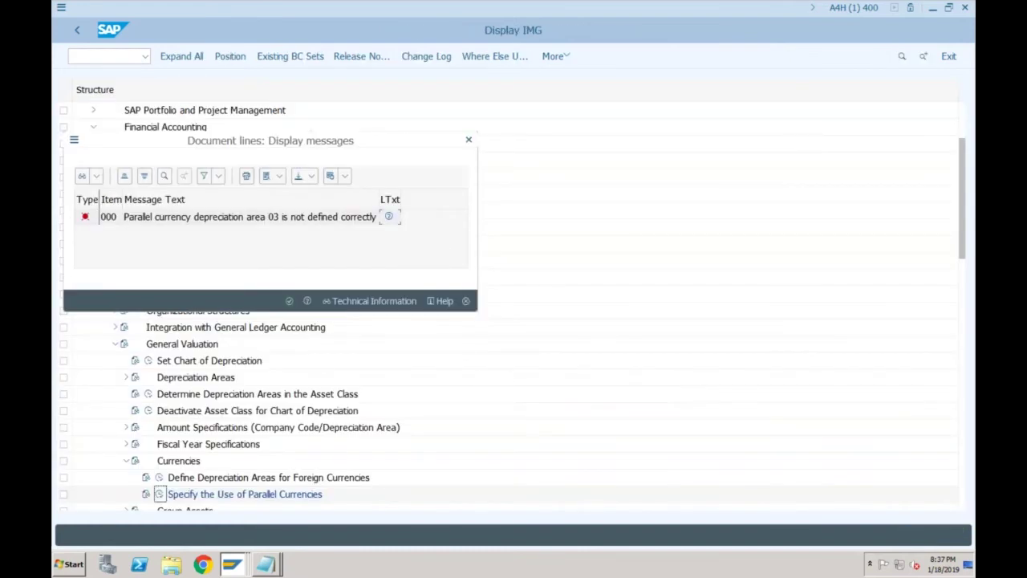
Step: Reread the error explanation and reopen the parallel currency setup
click(389, 216)
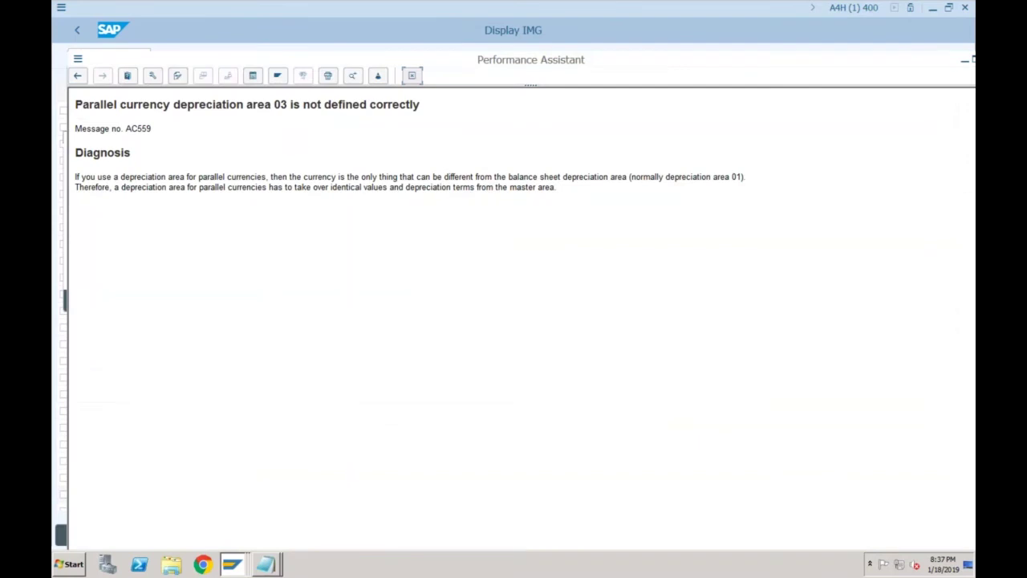
click(412, 77)
click(469, 142)
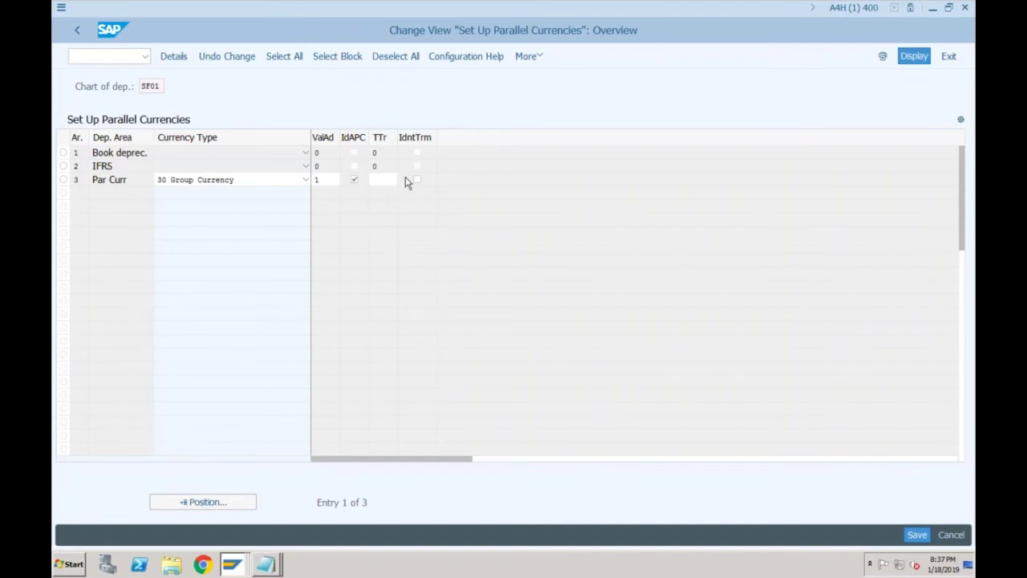
Step: Take area 3's depreciation terms from area 01, save the parallel currency settings, and return to the IMG
key(F4)
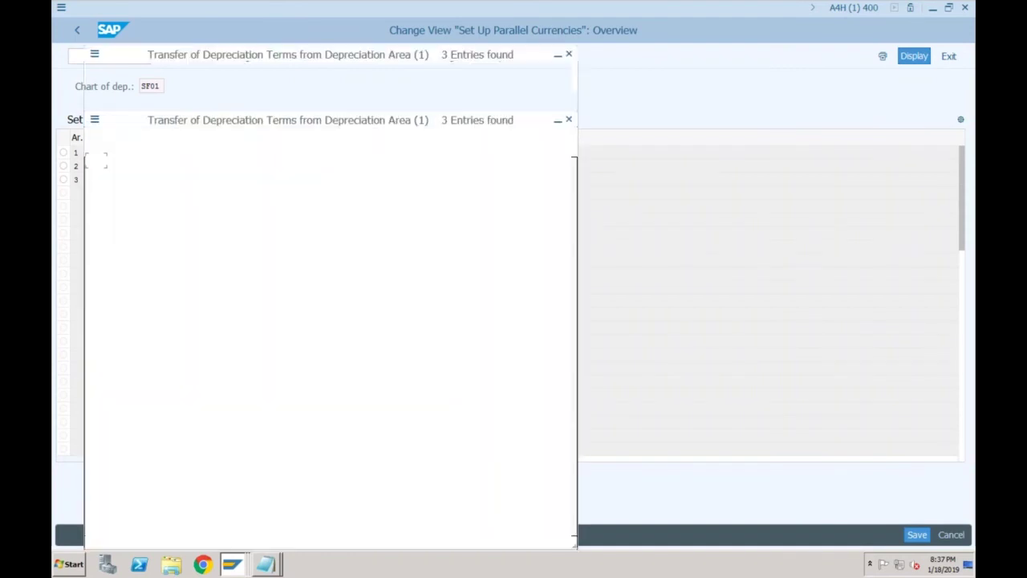
key(Return)
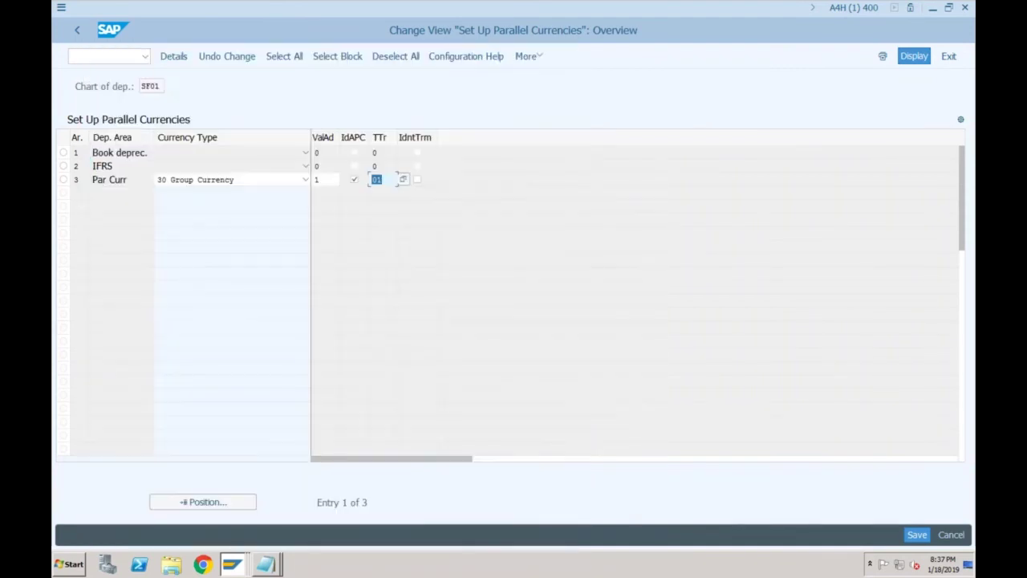
click(915, 534)
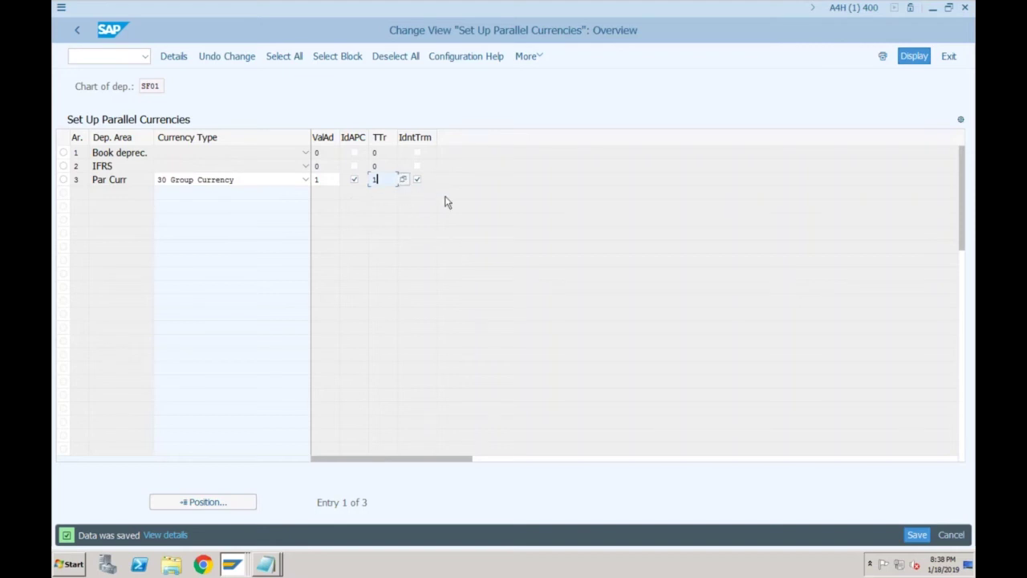
click(78, 30)
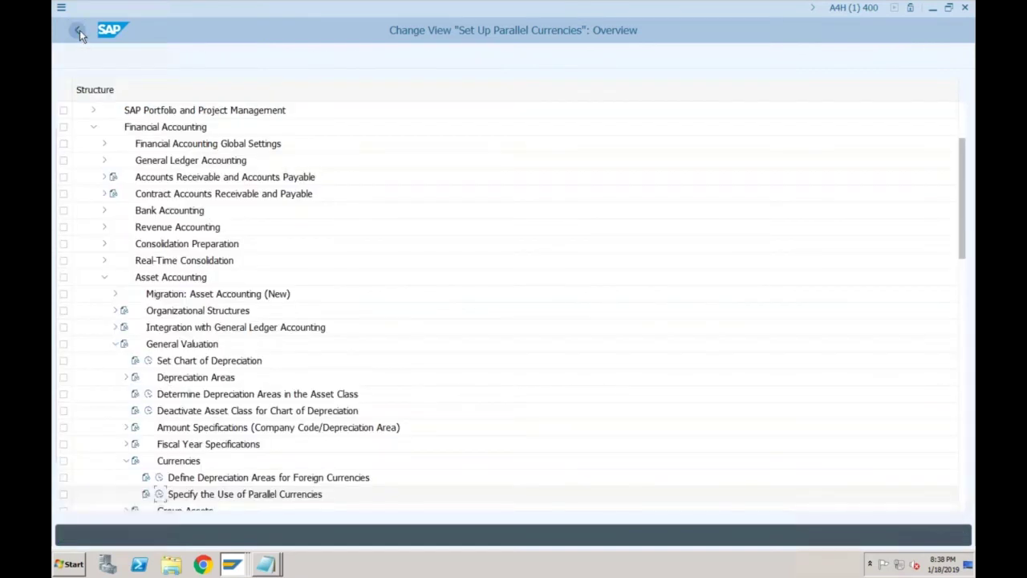
Step: Enter chart of depreciation SF01 for company code SF01 in the assignment table and save
click(115, 311)
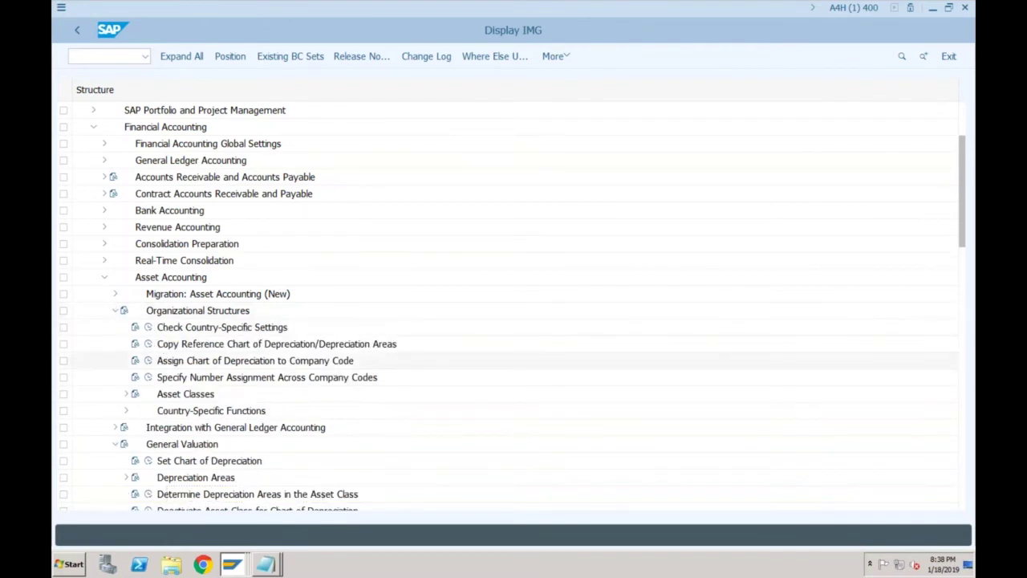
click(148, 361)
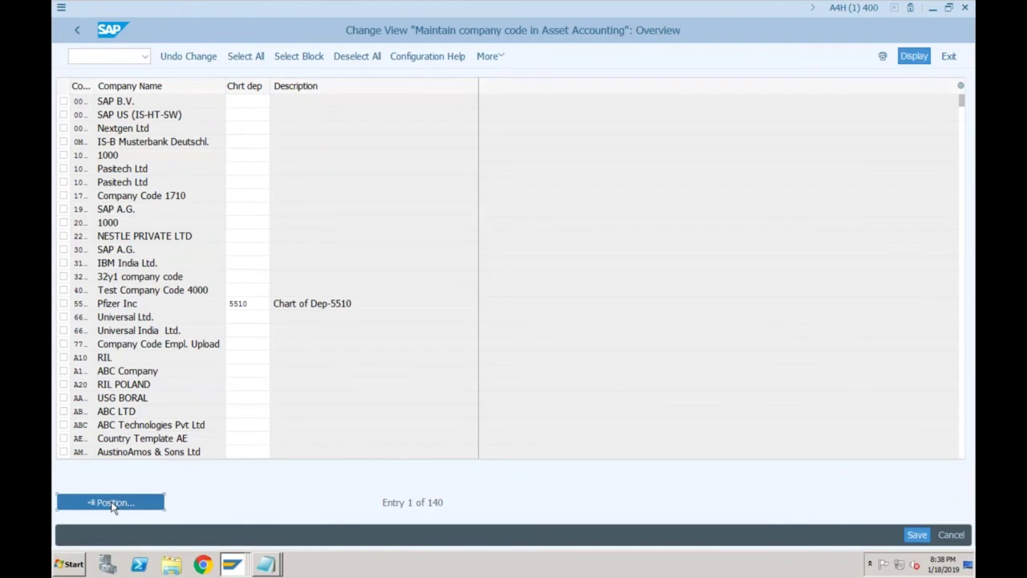
click(112, 503)
text(sf01)
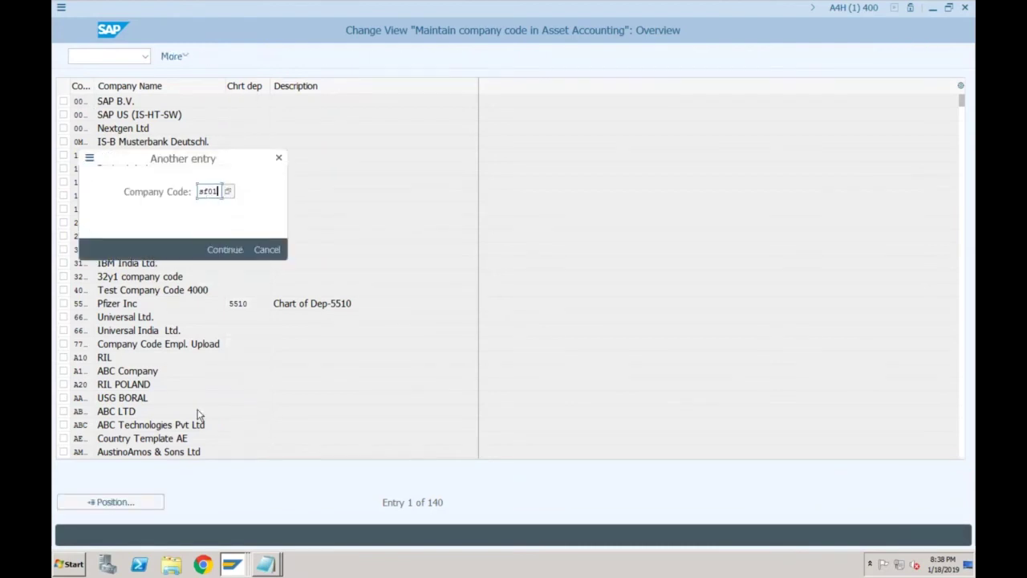
key(Return)
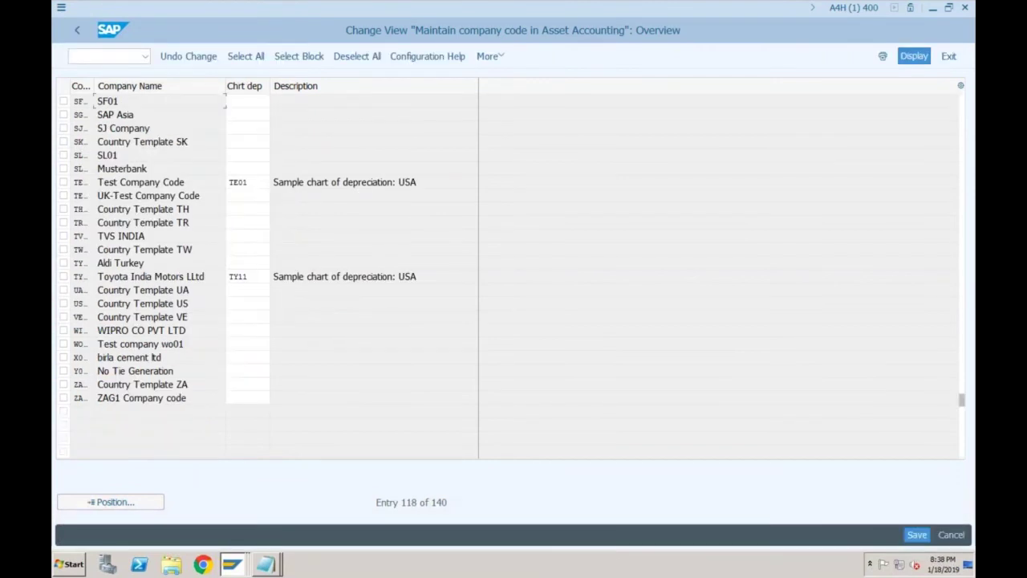
click(918, 534)
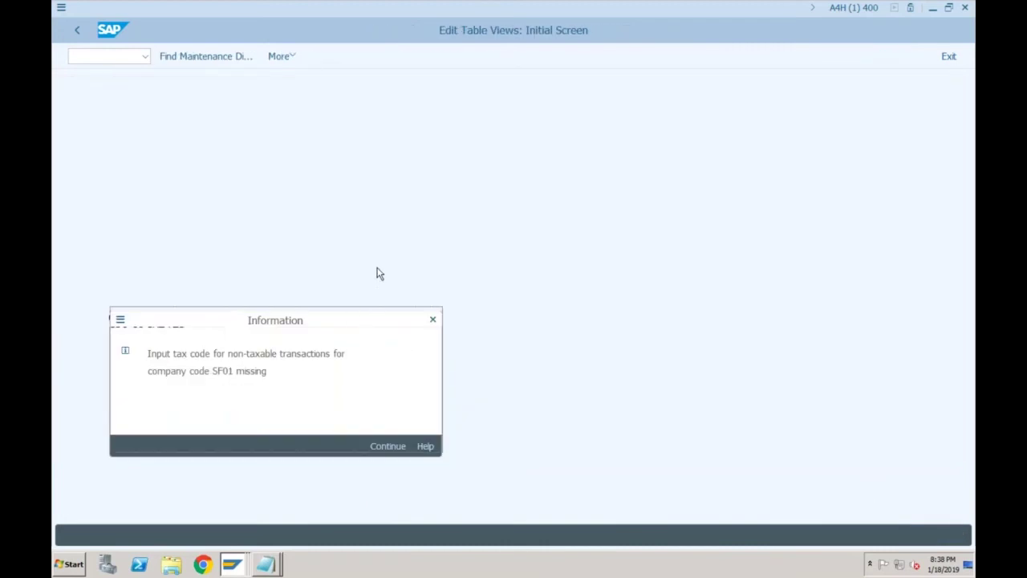
Step: Acknowledge the missing input tax code warning and leave the table without saving
drag(358, 319, 399, 235)
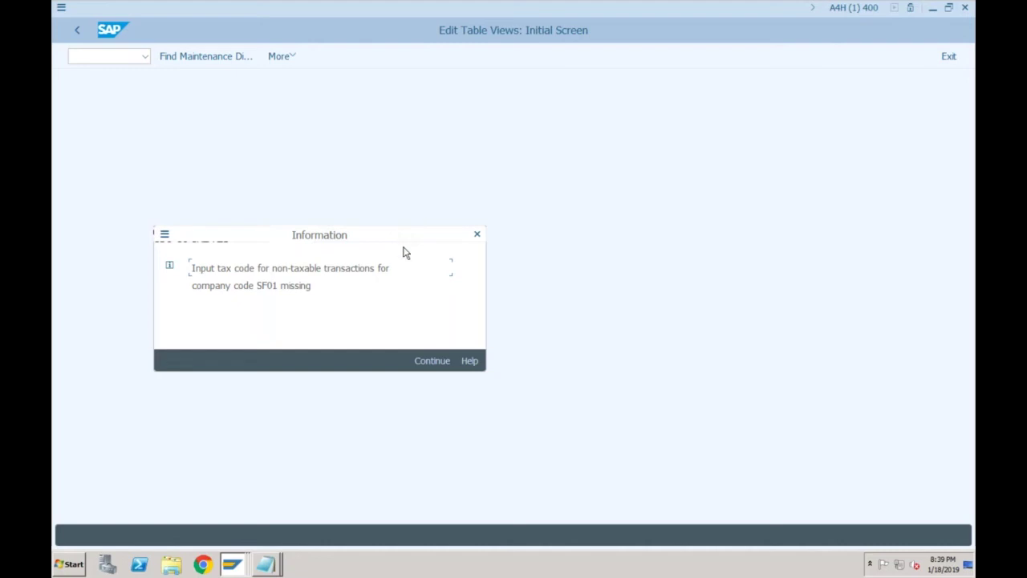
click(424, 363)
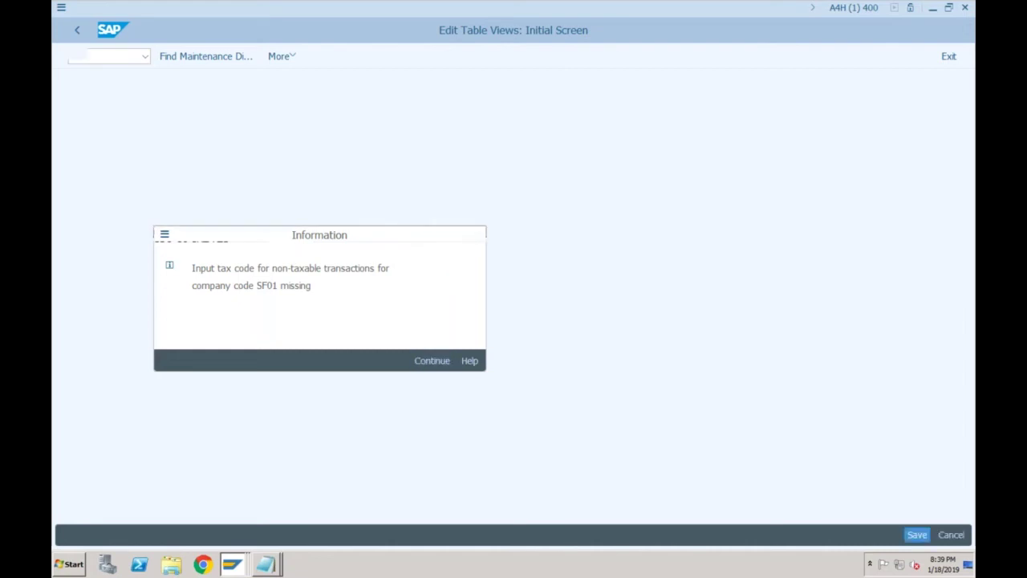
click(77, 30)
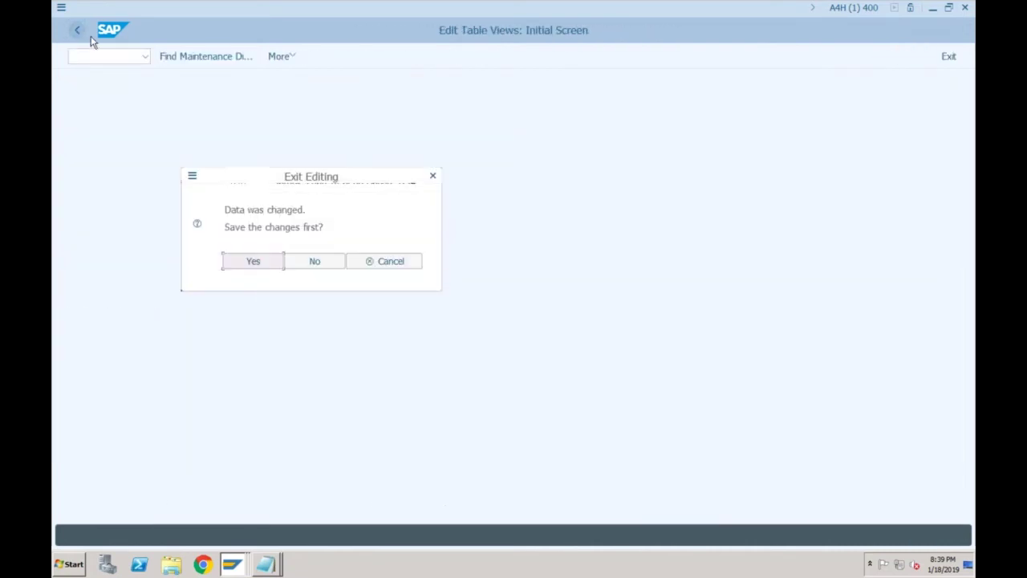
click(318, 262)
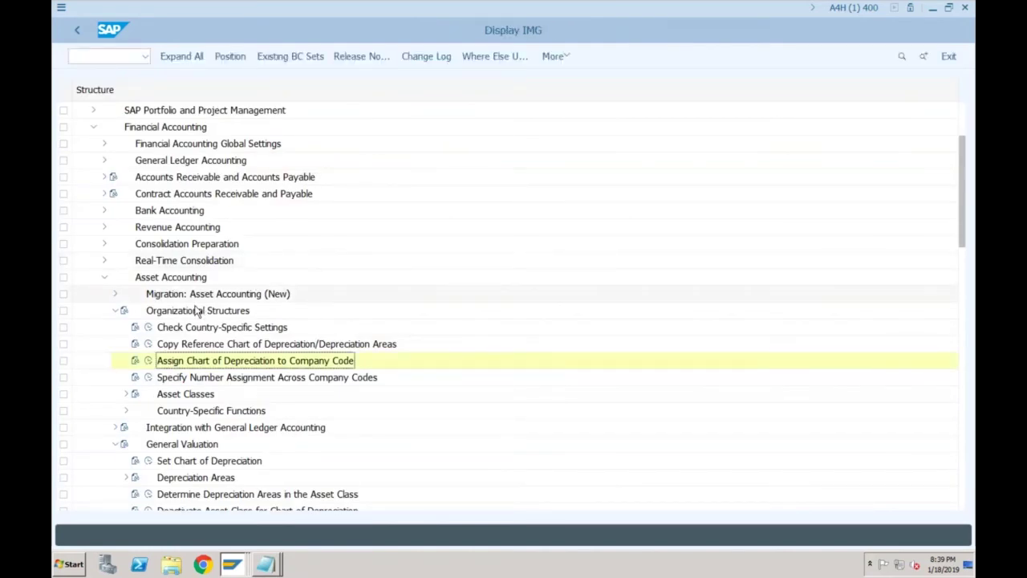
Step: Run 'Assign Input Tax Indicator for Non-Taxable Acquisitions' under Integration with General Ledger Accounting
click(117, 313)
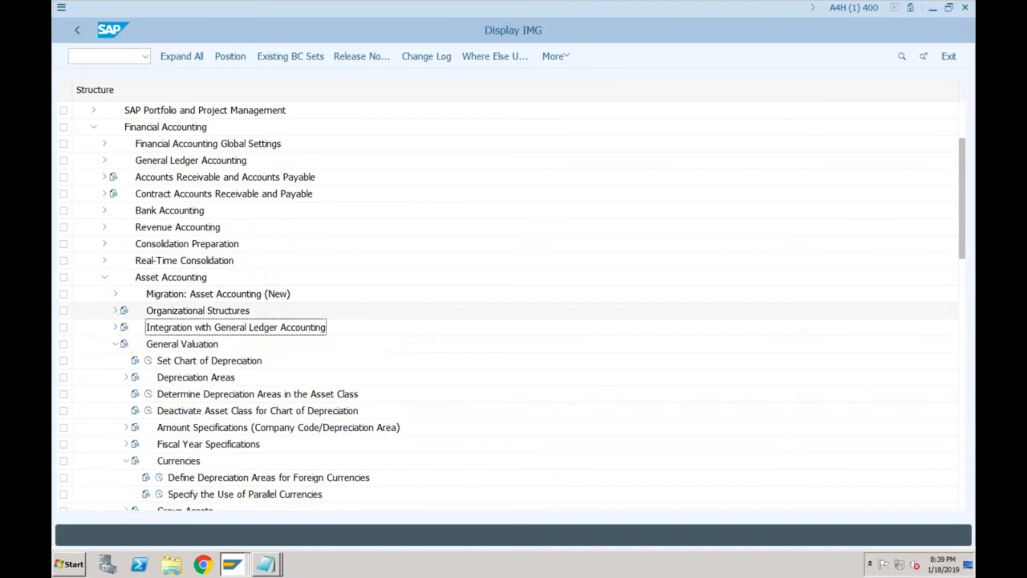
click(116, 329)
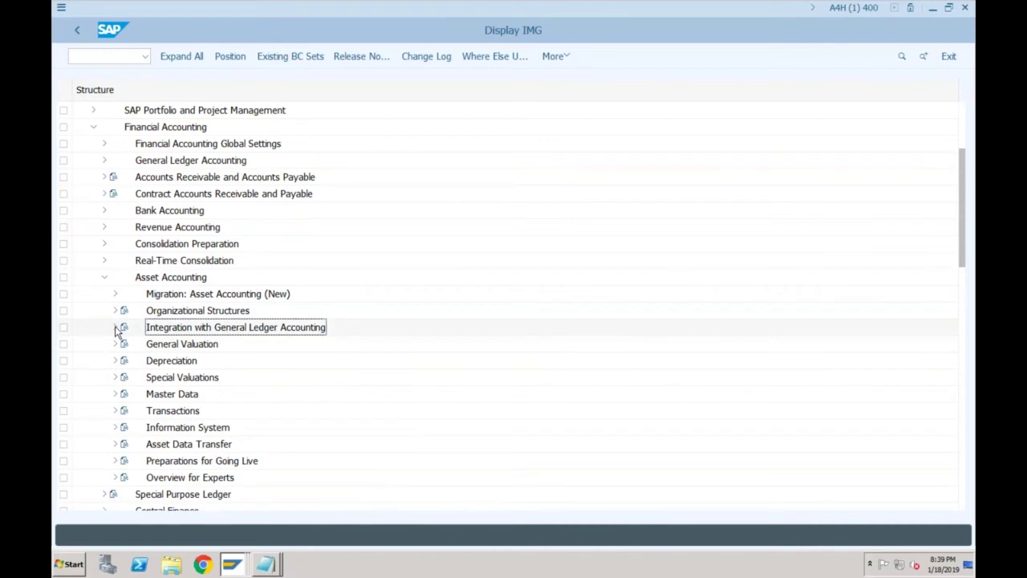
click(116, 329)
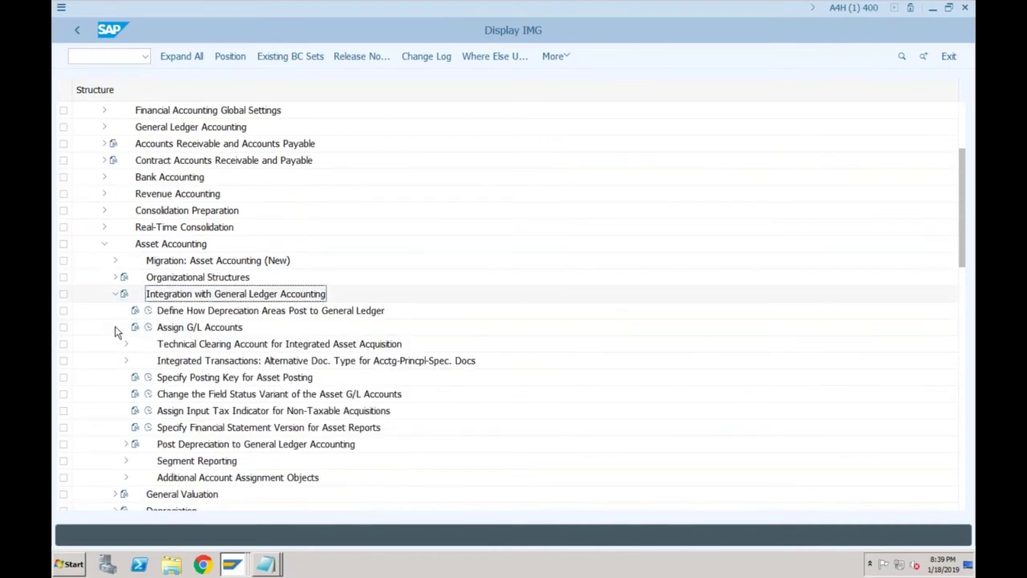
click(192, 412)
click(148, 410)
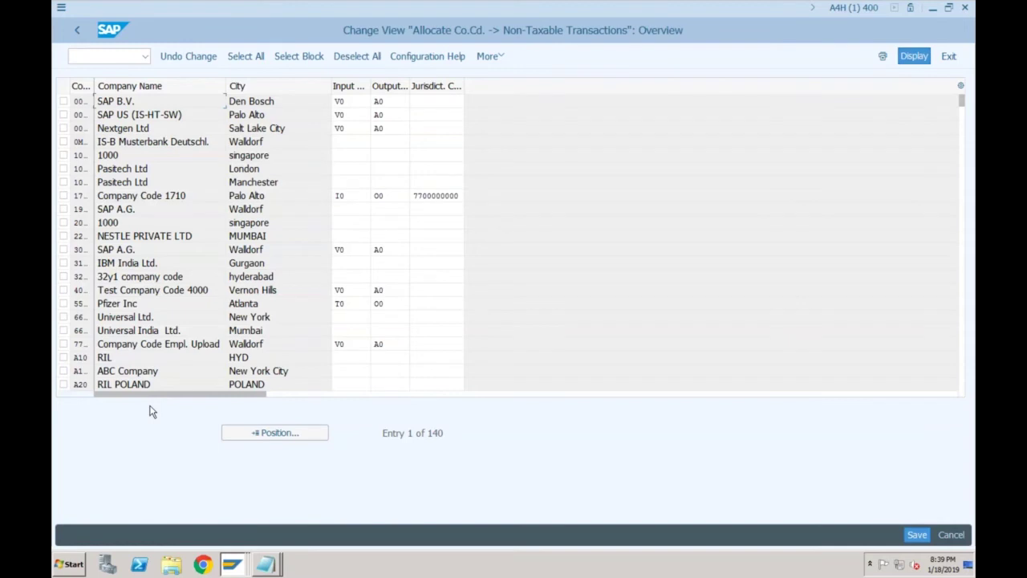
click(257, 437)
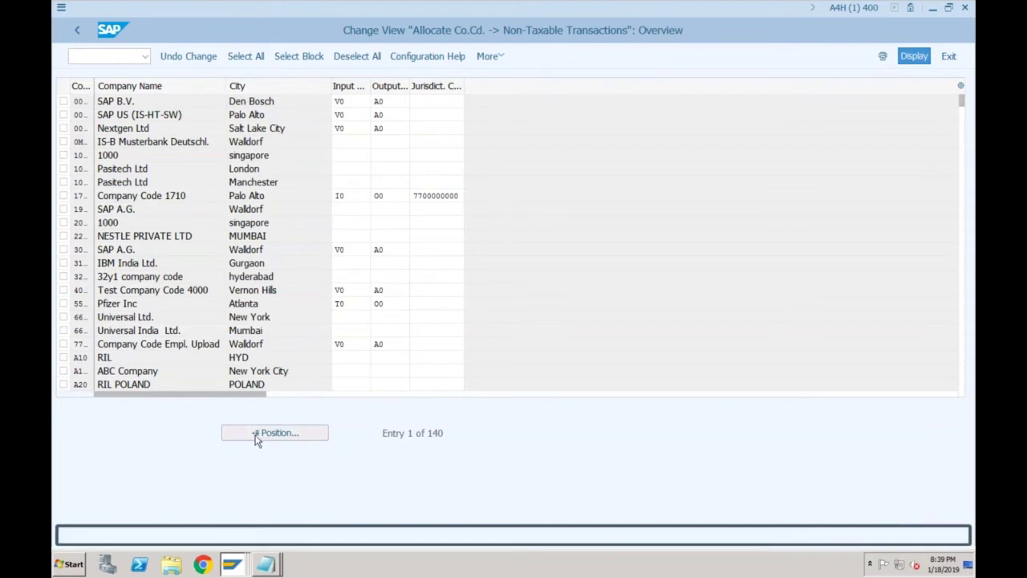
Step: Enter input tax code V0 and output tax code A0 for company code SF01
text(sf01)
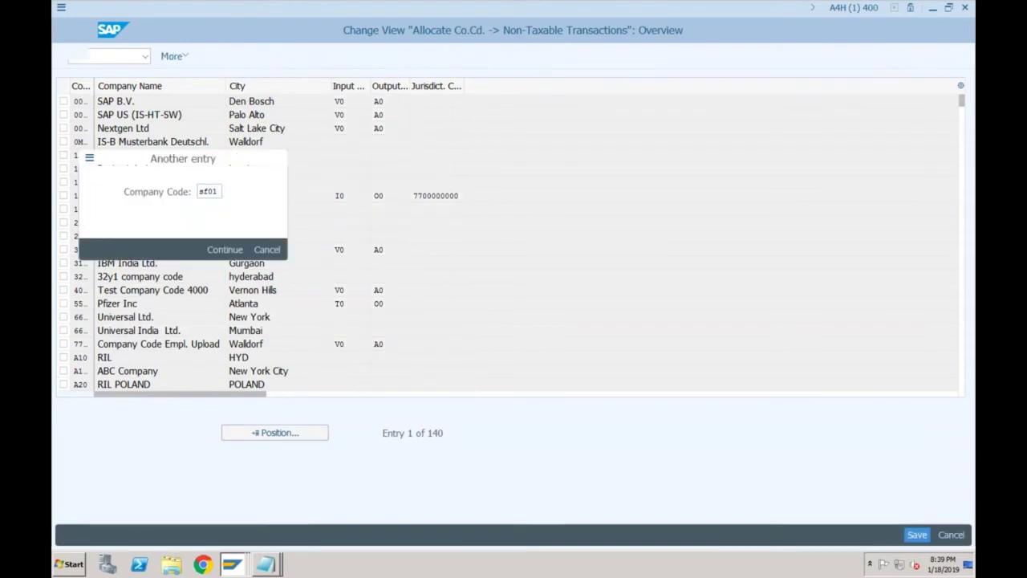
key(Return)
click(341, 101)
text(V)
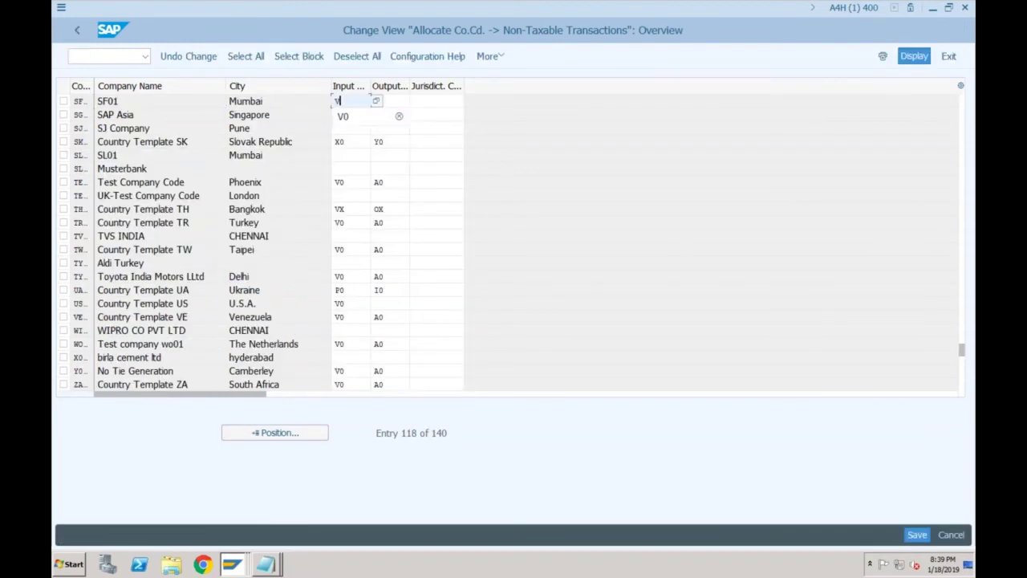
text(0)
click(377, 101)
click(343, 101)
click(389, 101)
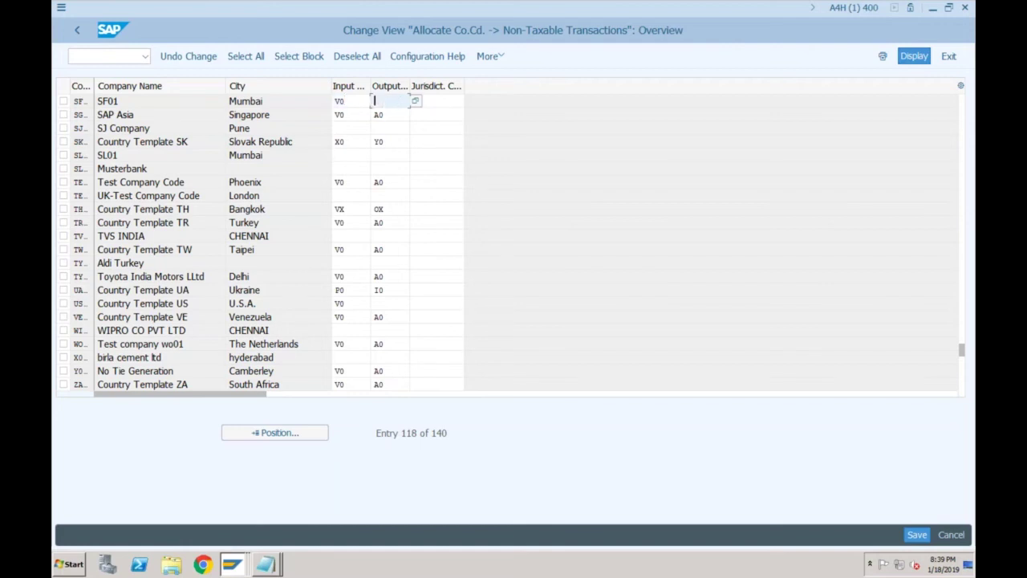
text(A0)
key(Return)
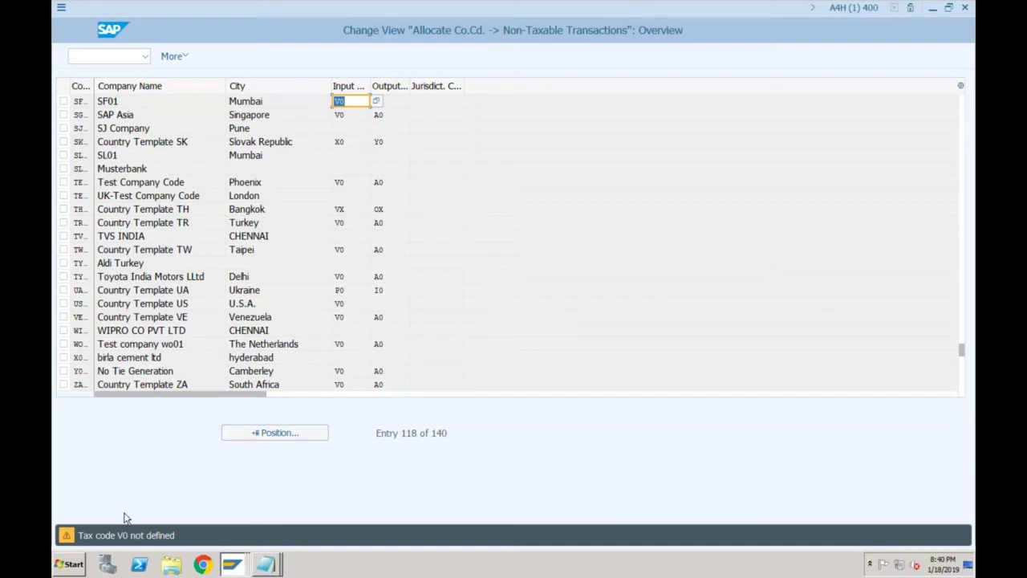
Step: Accept the V0 and A0 tax code warnings and save under the customizing request
key(Tab)
text(A0)
key(Return)
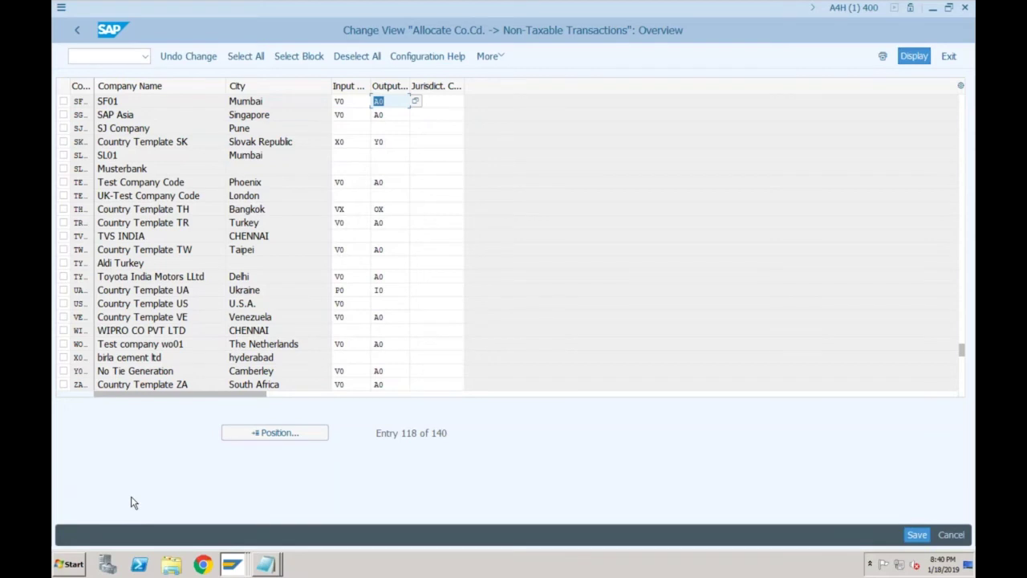
click(916, 534)
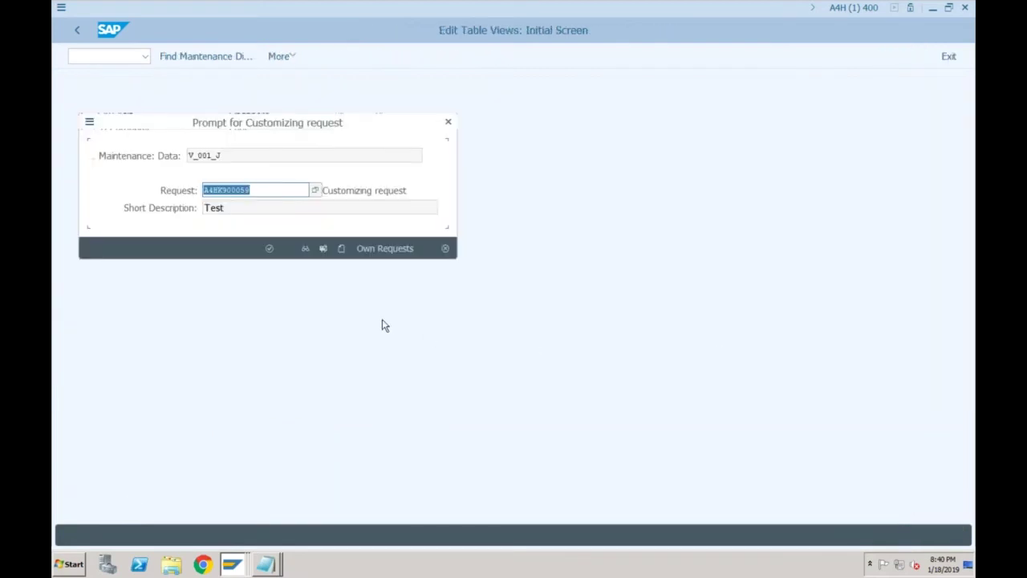
click(269, 249)
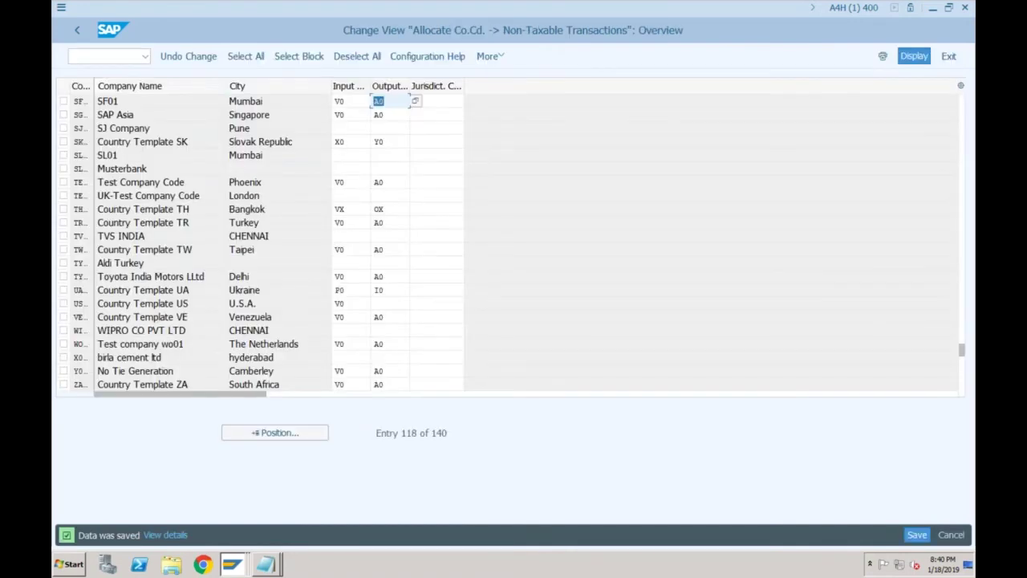
Step: Give company code SF01 chart of depreciation SF01, save it under the customizing request, and return to the IMG tree
click(81, 32)
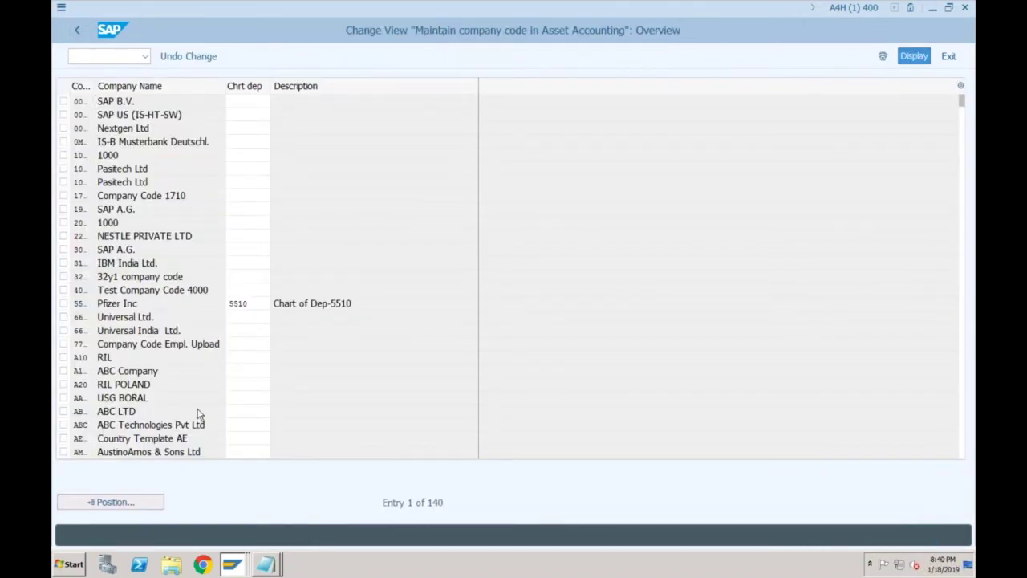
text(sf01)
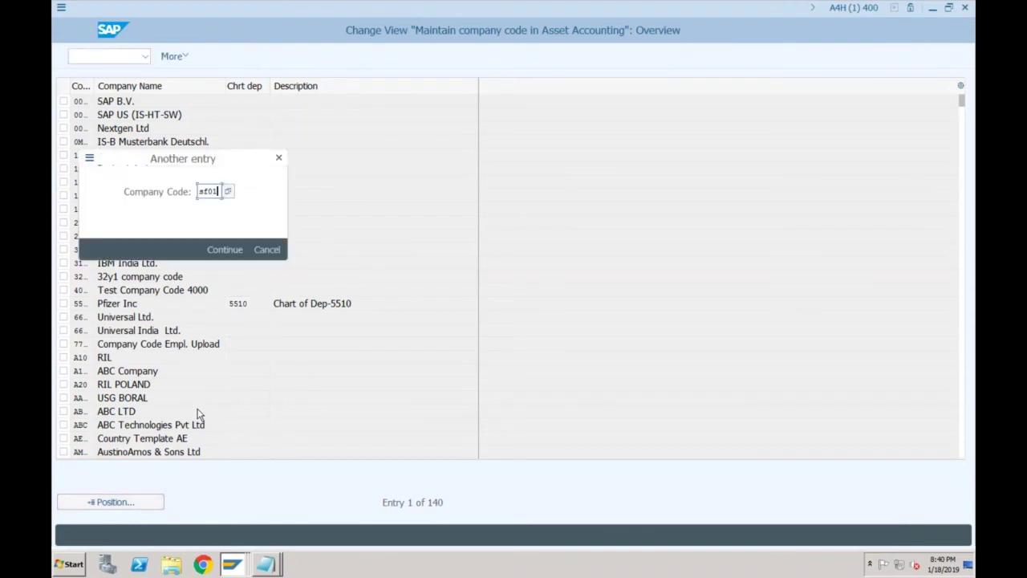
key(Return)
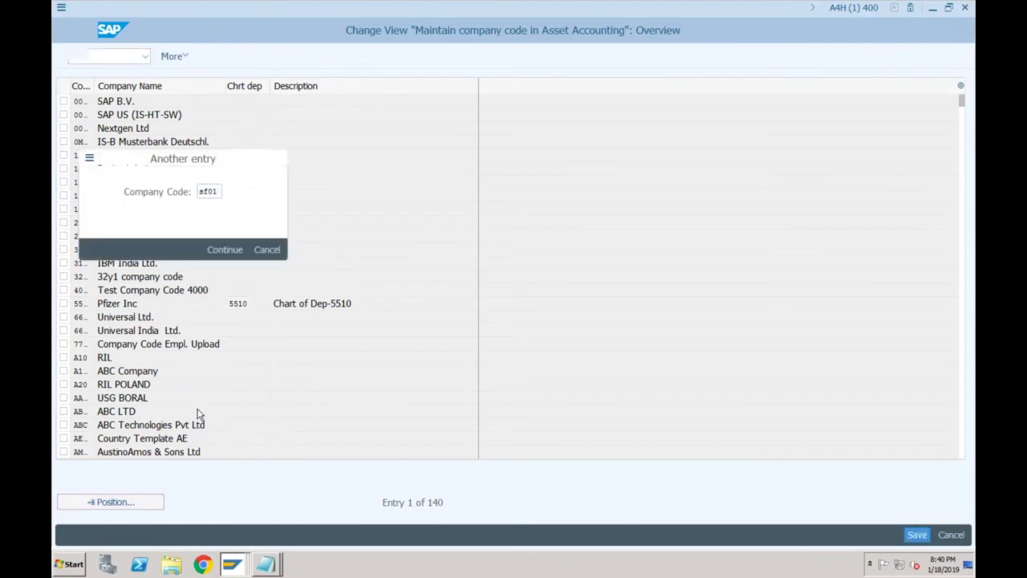
text(sf01)
key(Return)
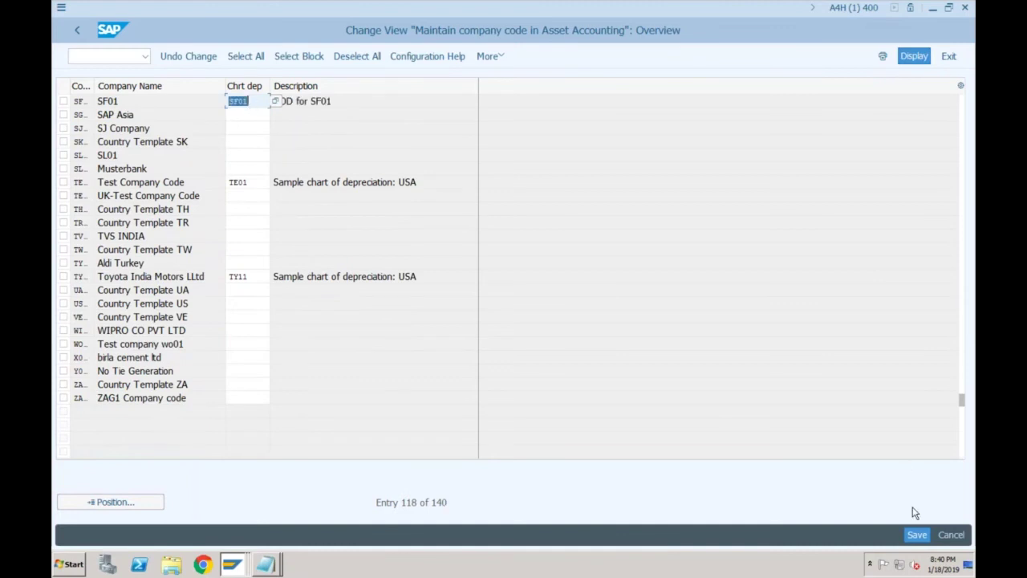
click(915, 535)
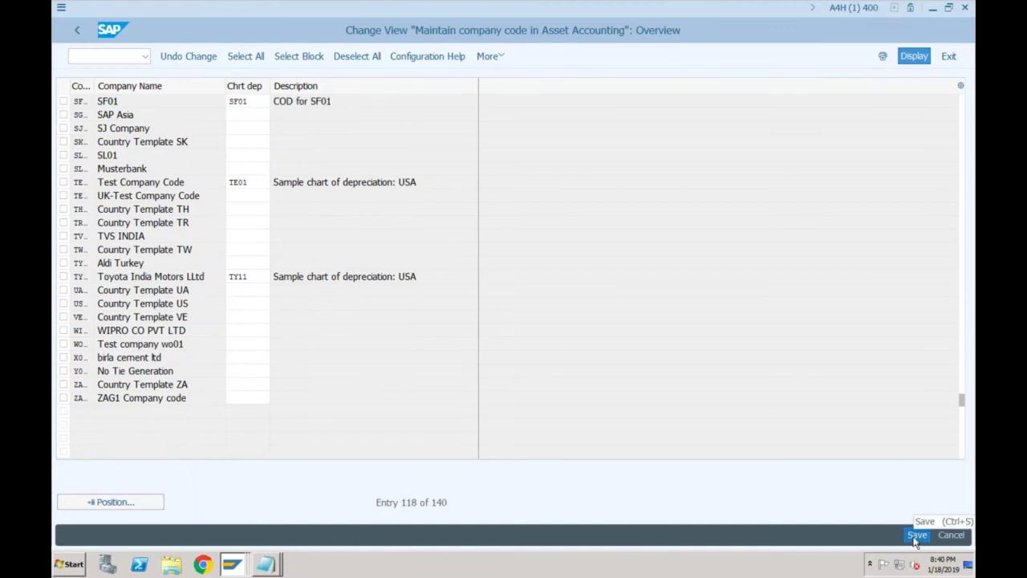
click(271, 249)
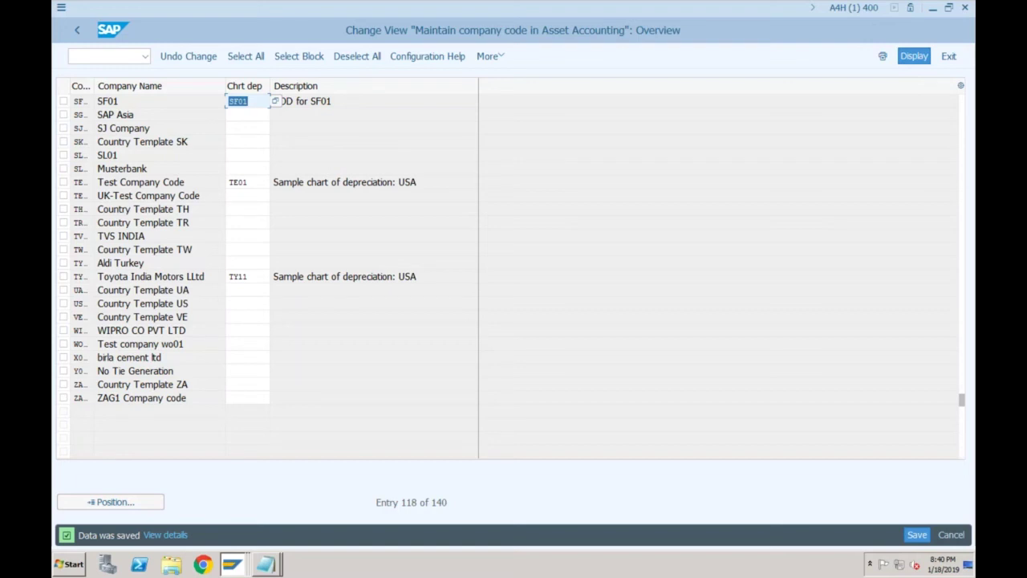
click(78, 32)
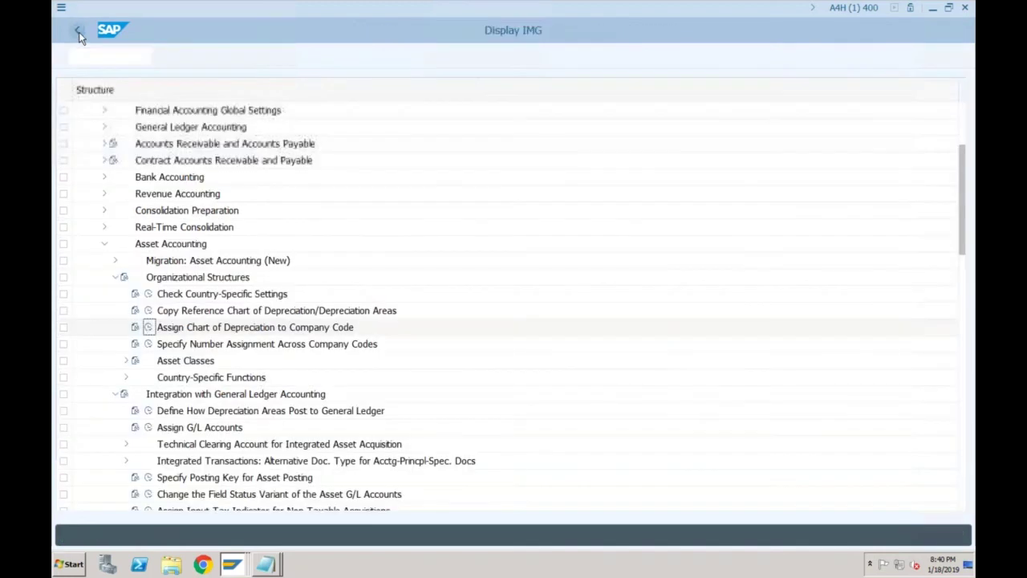
Step: Run 'Define Depreciation Areas for Foreign Currencies' under General Valuation
click(115, 278)
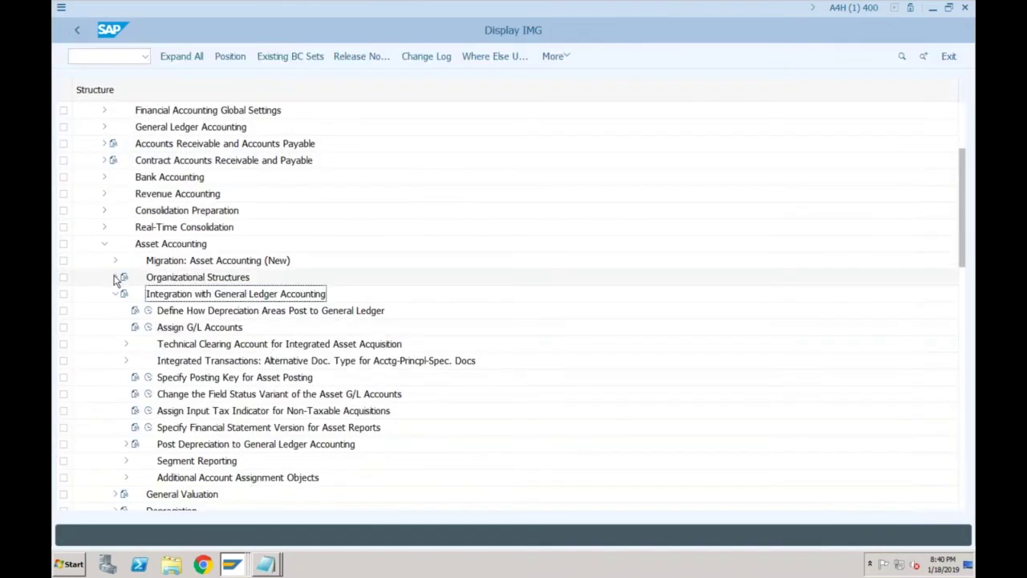
click(115, 294)
click(115, 311)
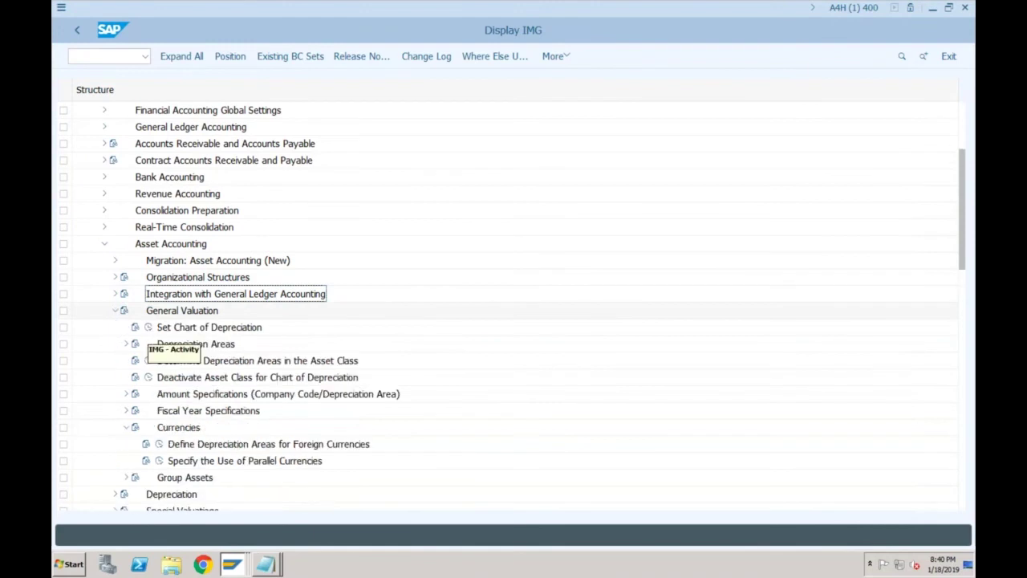
click(203, 448)
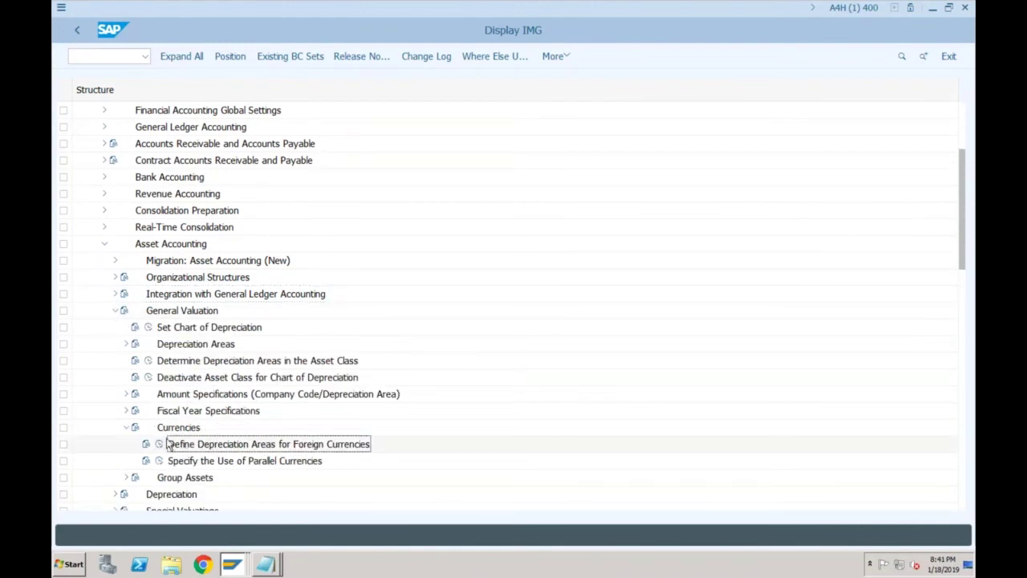
click(158, 446)
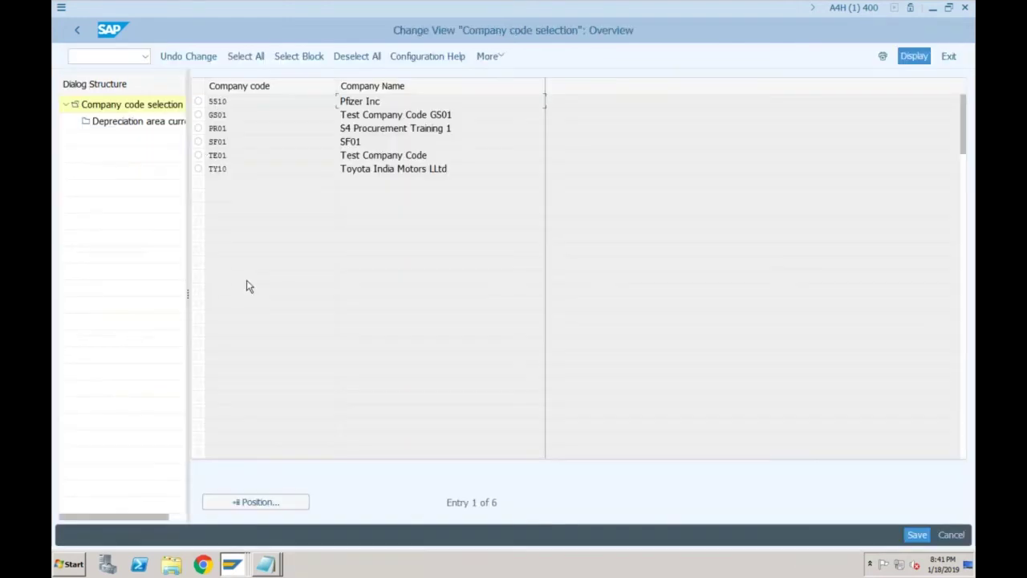
Step: Set currency INR for SF01's depreciation area 03 Parallel Currency and save under the customizing request
click(198, 142)
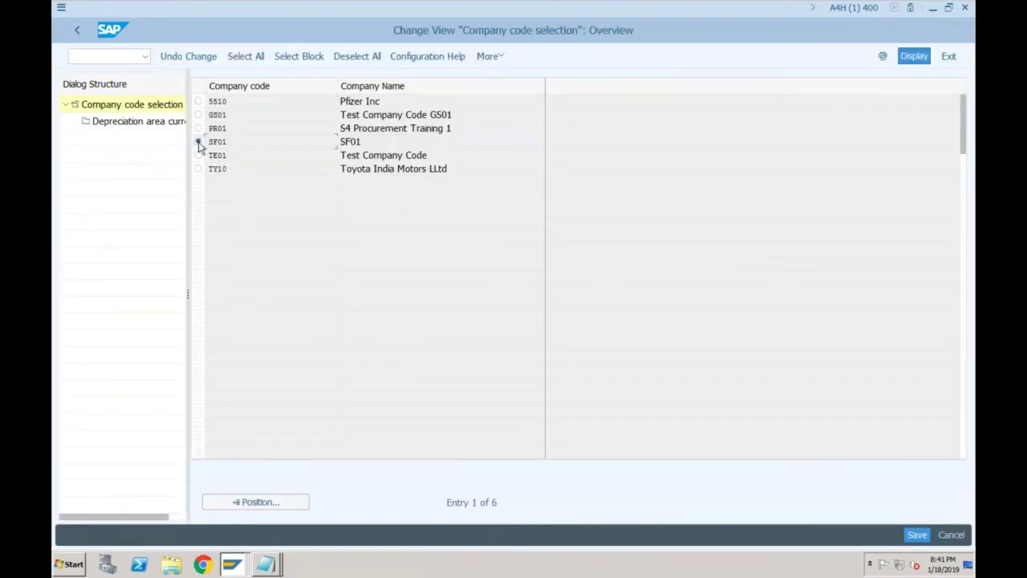
double_click(158, 126)
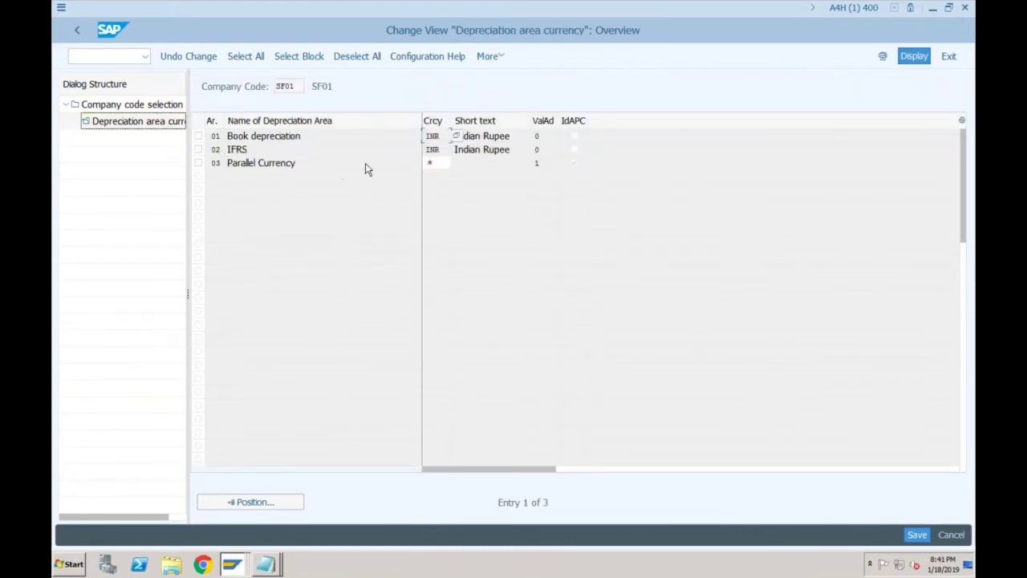
click(430, 163)
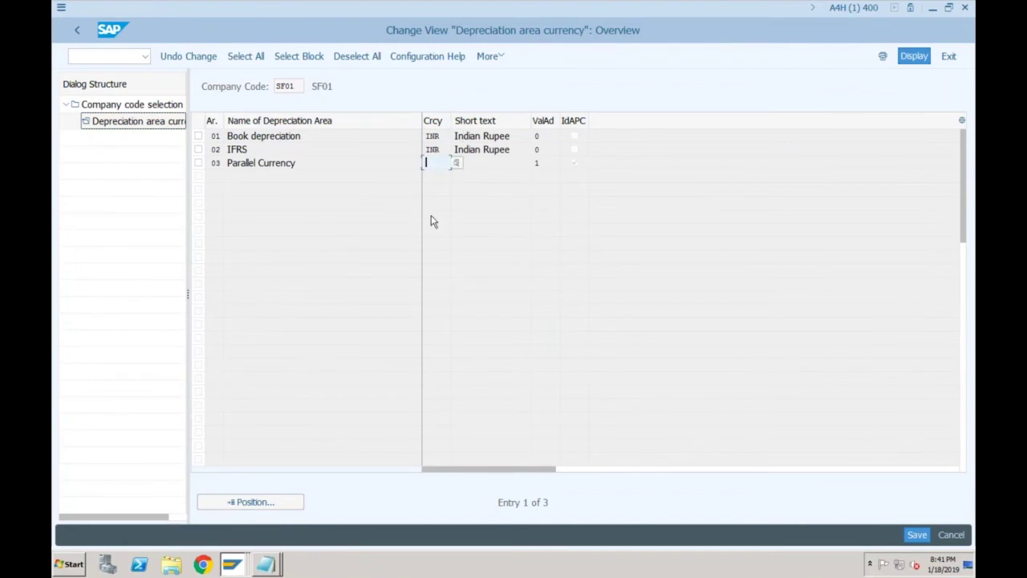
text(inr)
key(Return)
click(917, 535)
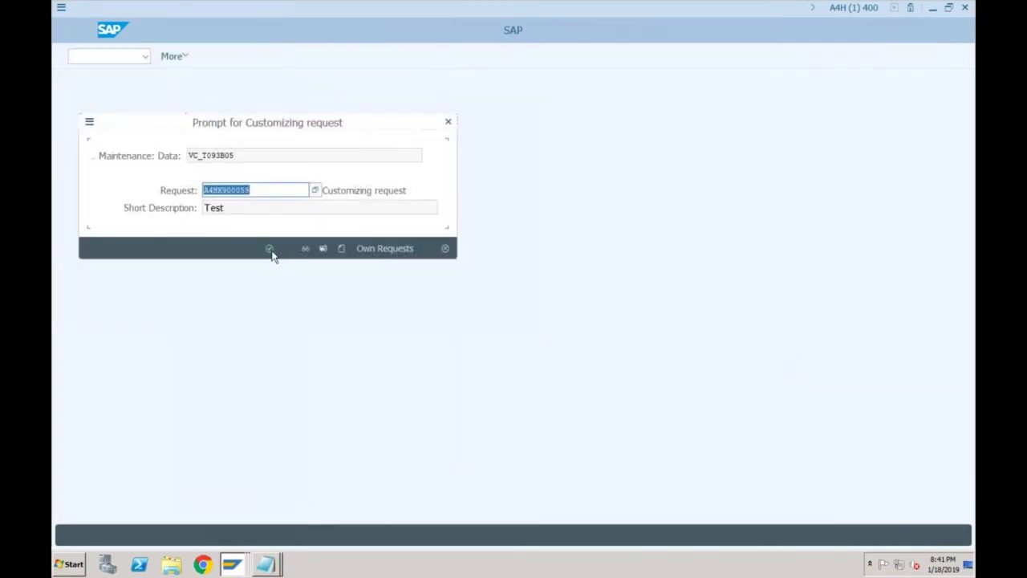
click(271, 250)
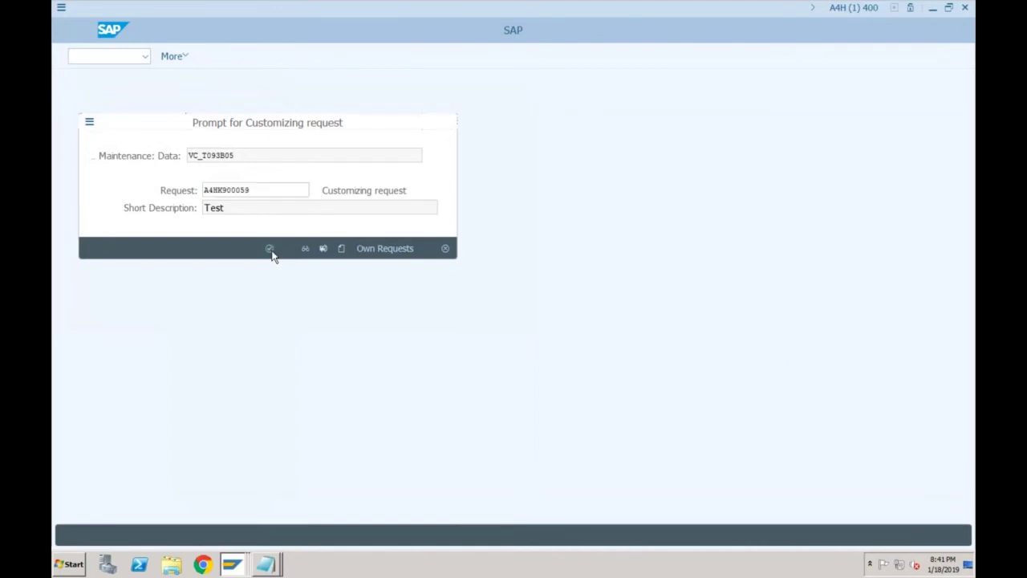
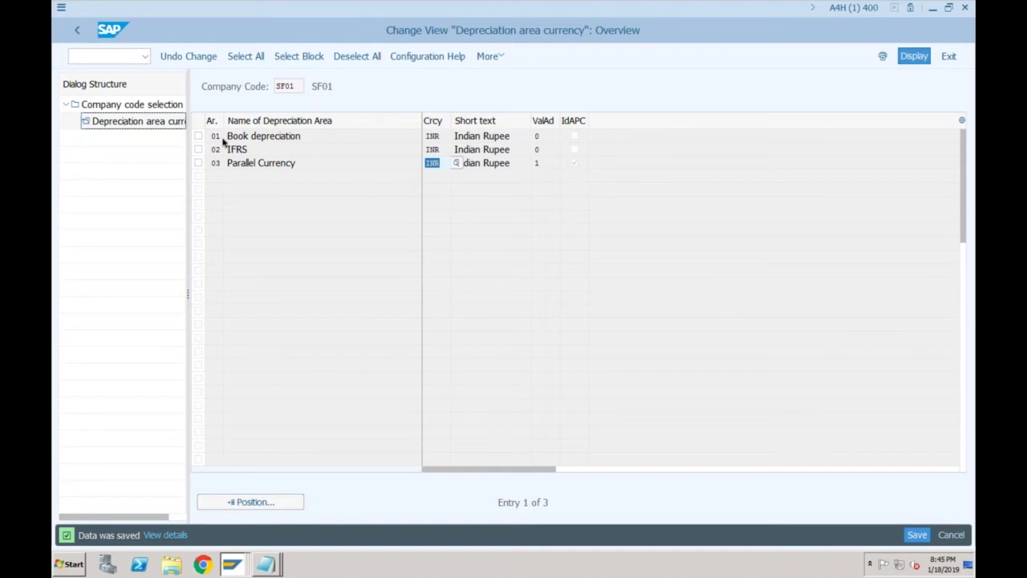
Step: Leave the SF01 depreciation-area currency settings and return to the IMG tree
click(132, 121)
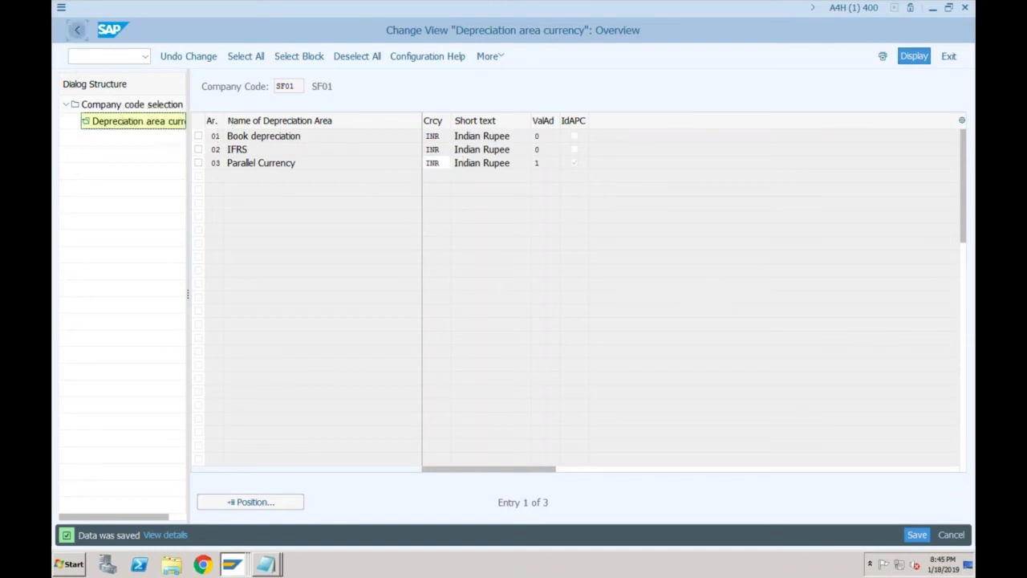
click(76, 30)
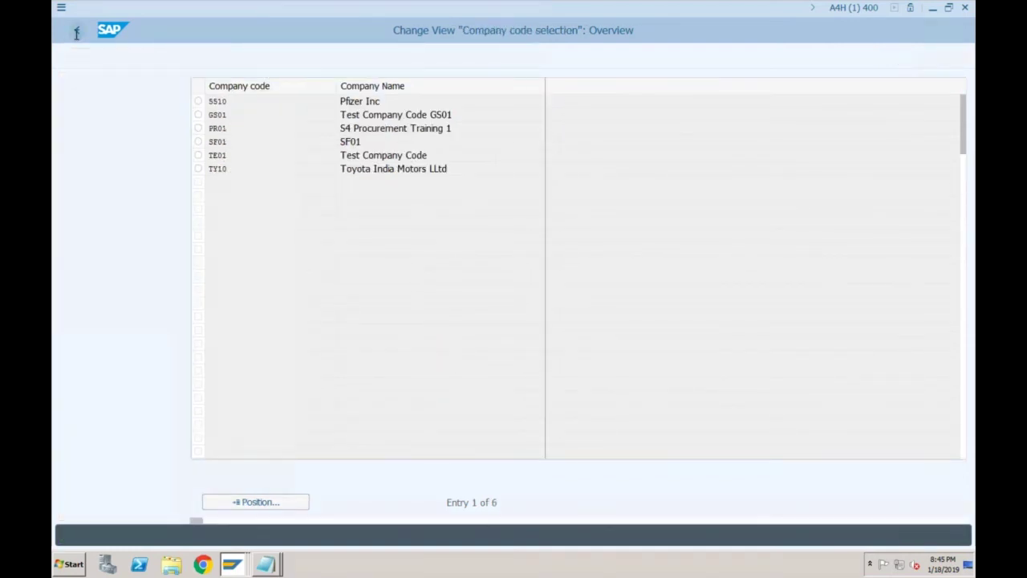
click(76, 31)
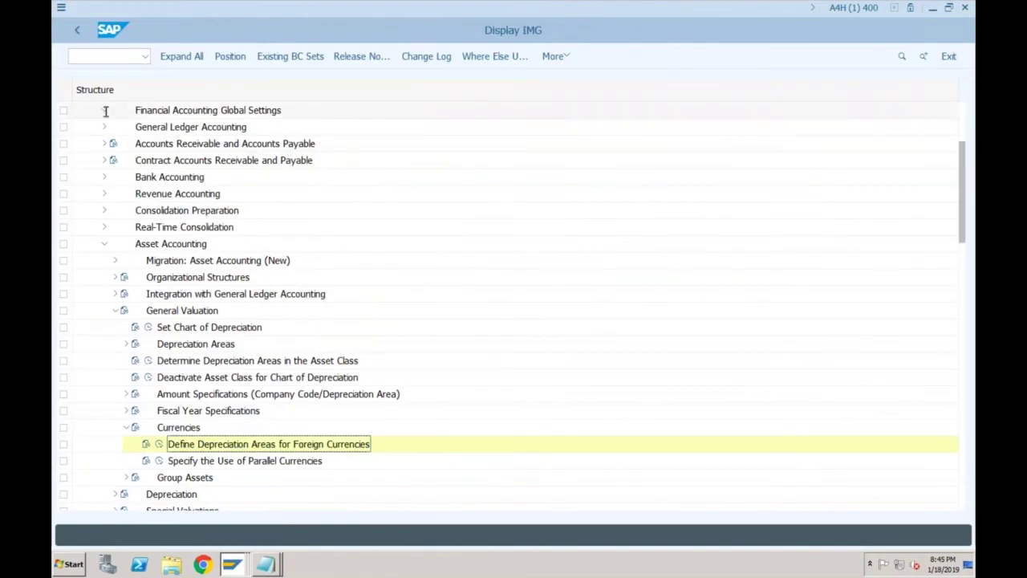
Step: Run Define Settings for Ledgers and Currency Types under Financial Accounting Global Settings > Ledgers > Ledger
click(104, 110)
click(114, 143)
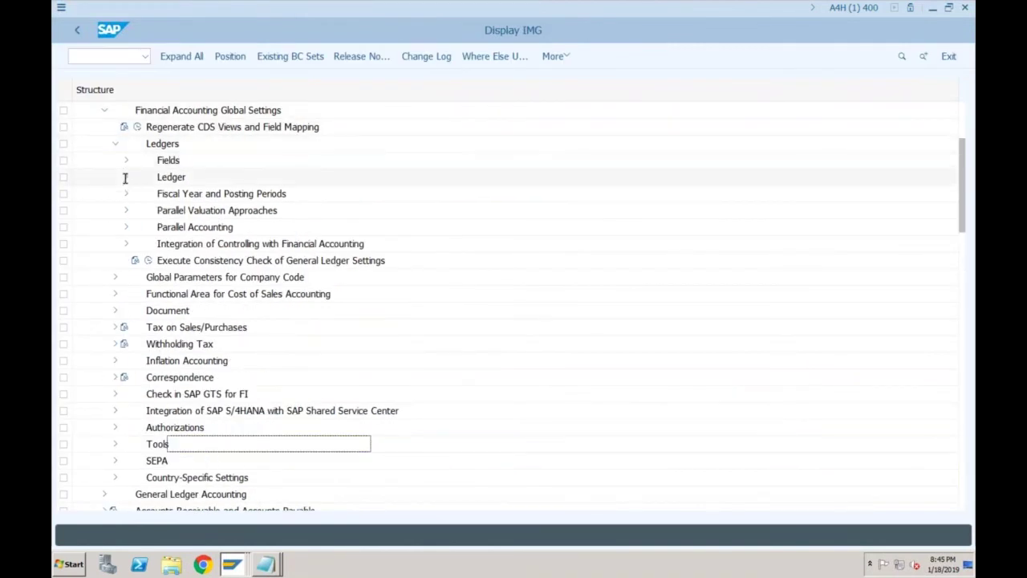
click(126, 177)
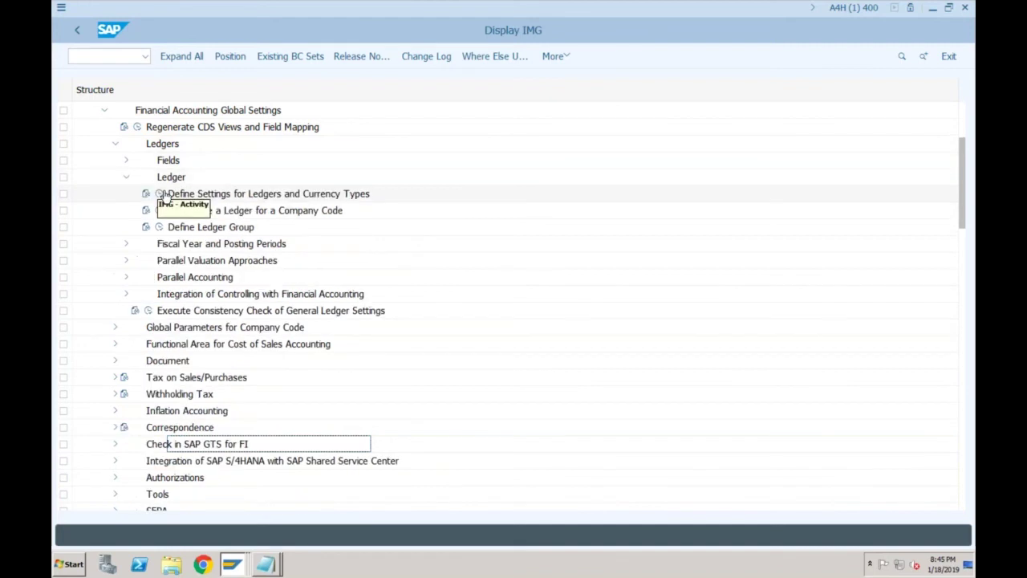
click(159, 193)
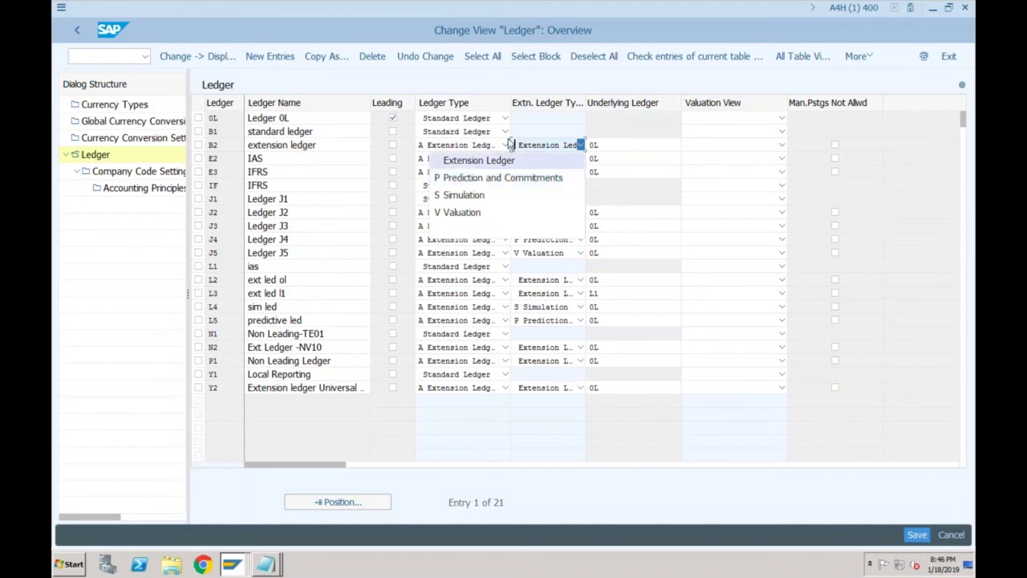
click(479, 159)
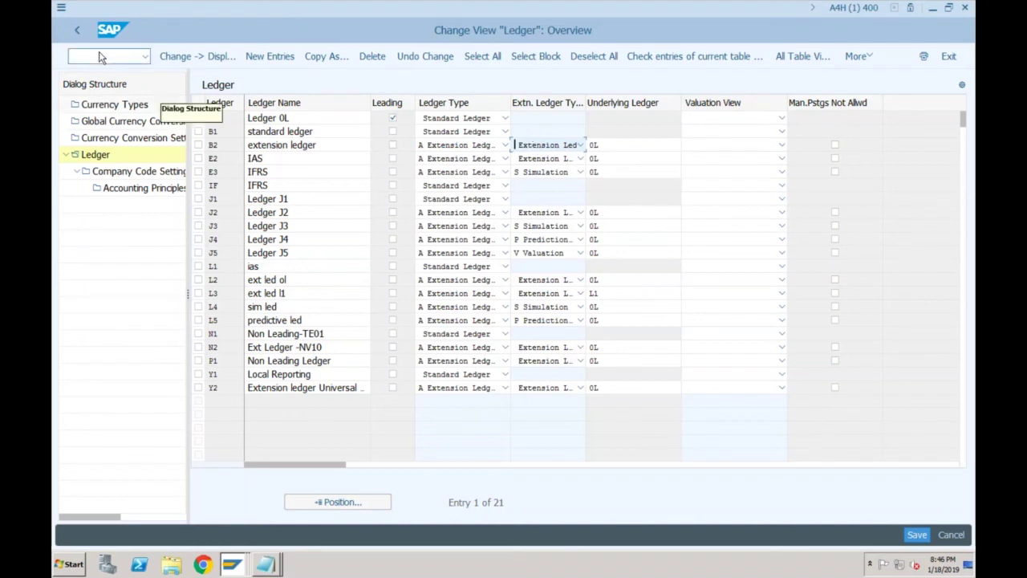
click(78, 34)
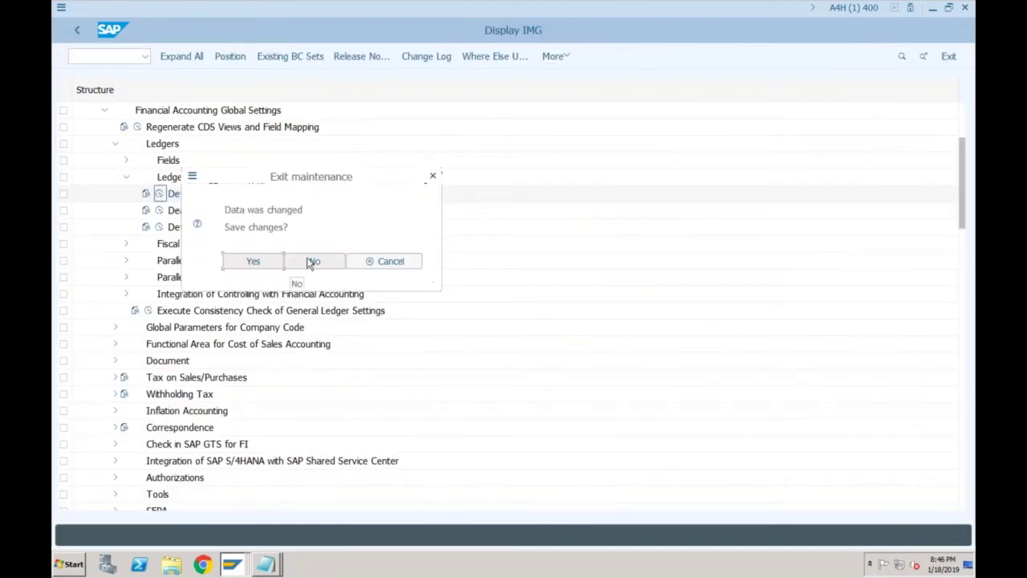
click(312, 261)
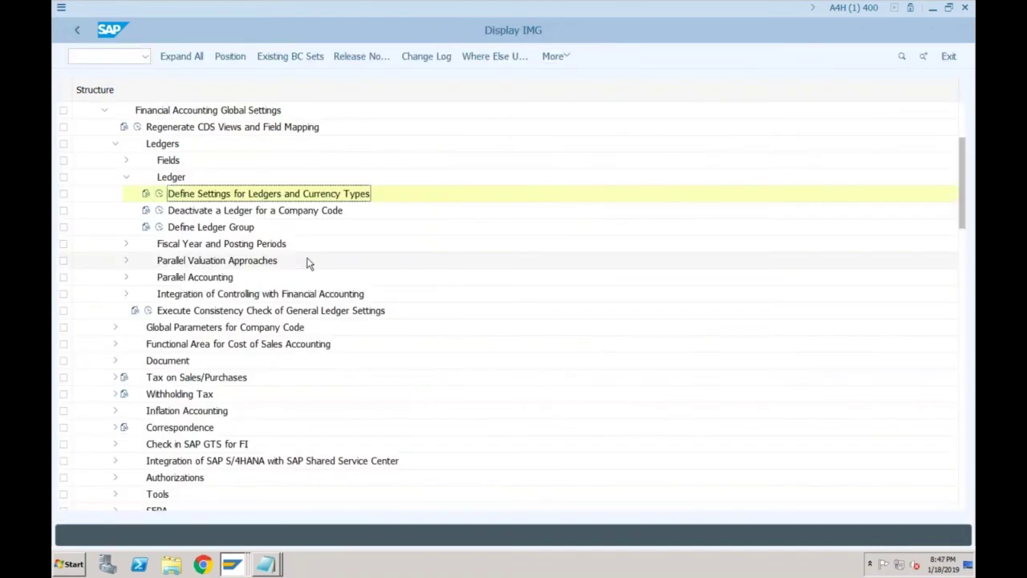
Step: Collapse the ledger nodes and run Determine Depreciation Areas in the Asset Class under Asset Accounting
click(115, 145)
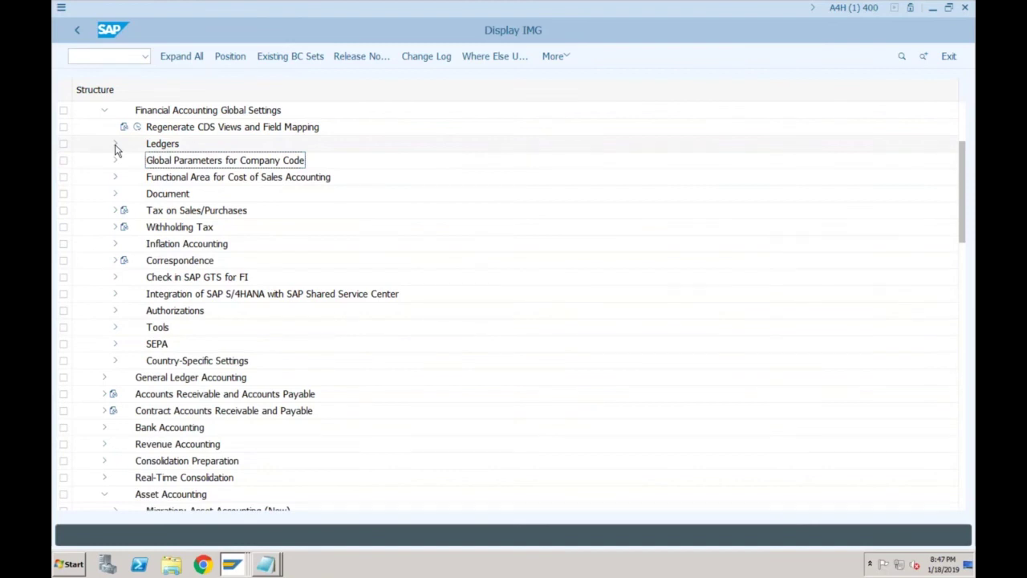
click(105, 111)
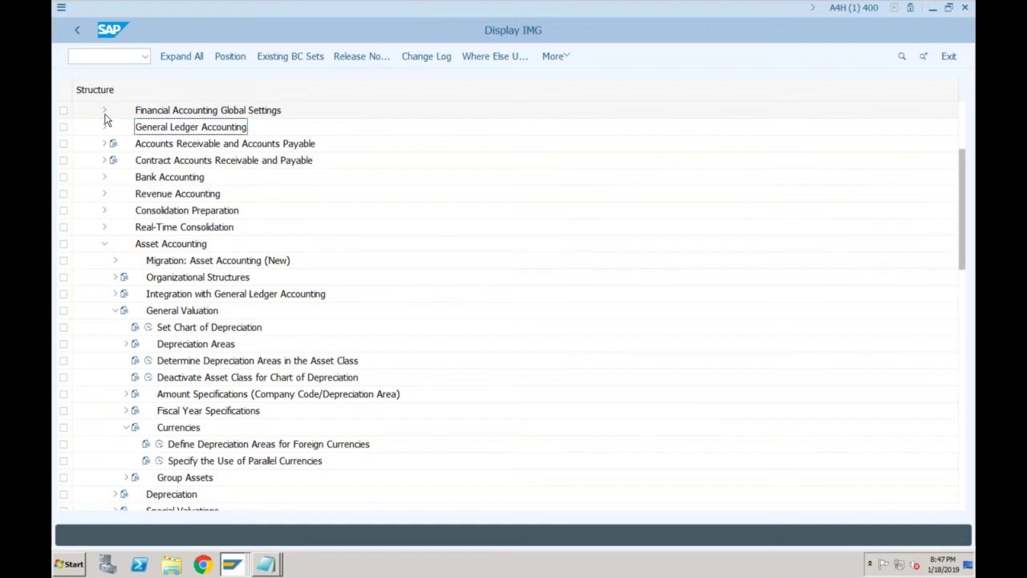
click(103, 244)
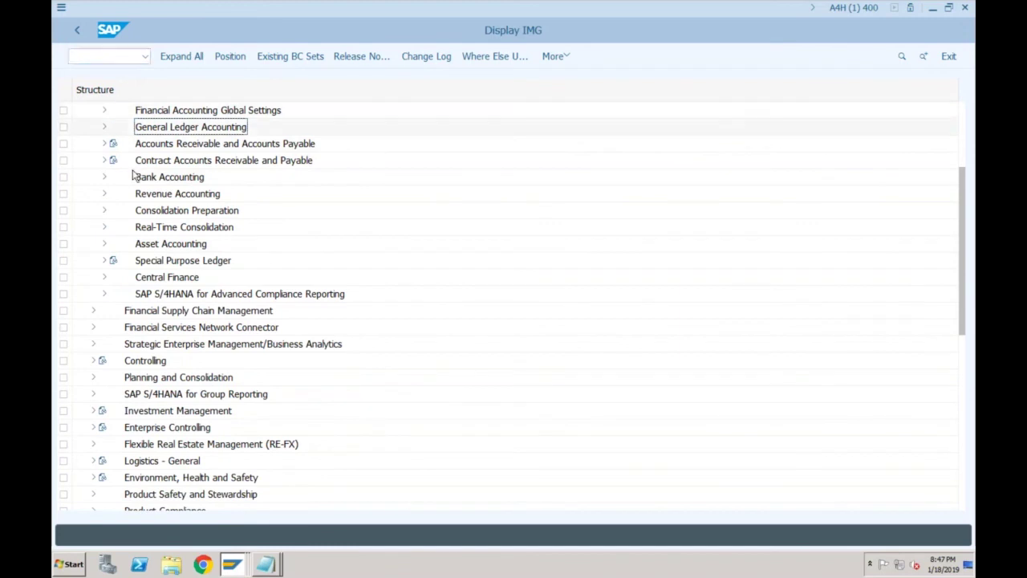
click(103, 243)
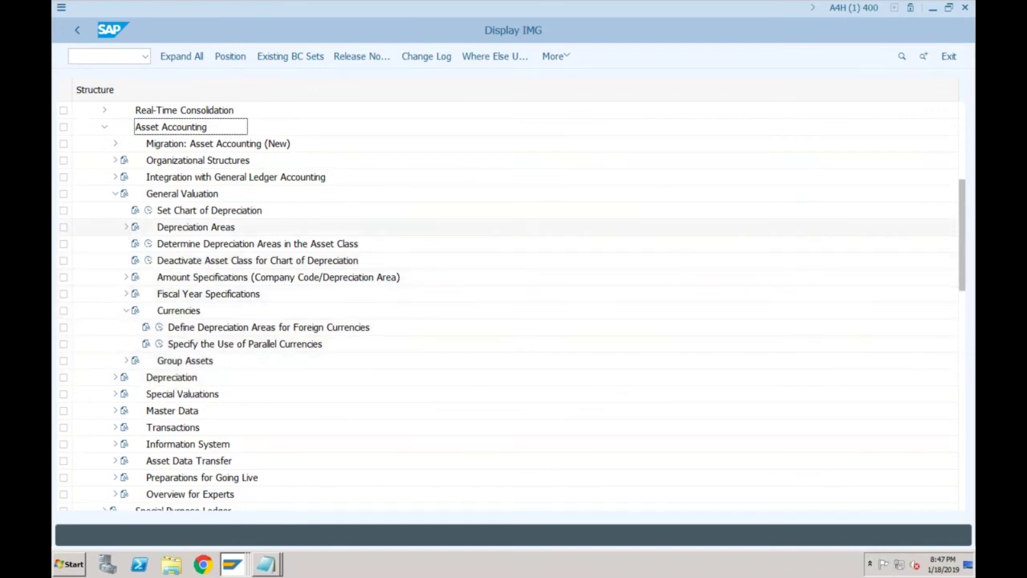
click(126, 227)
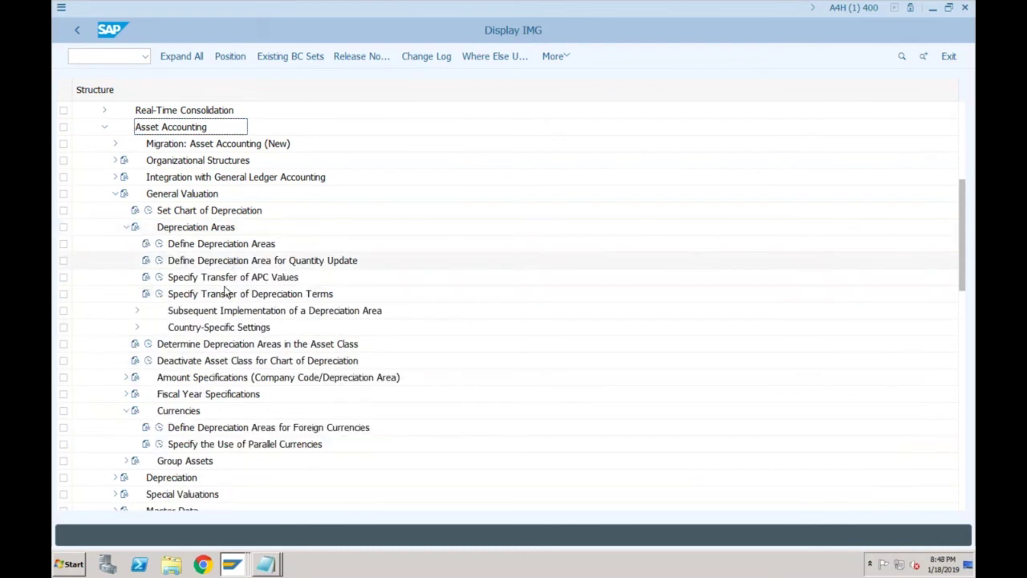
click(218, 345)
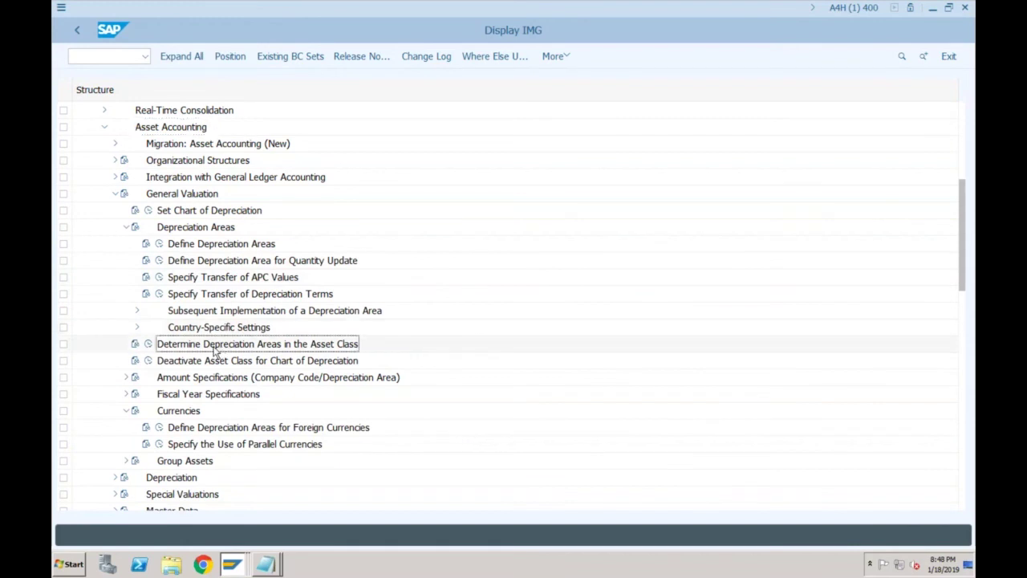
click(149, 345)
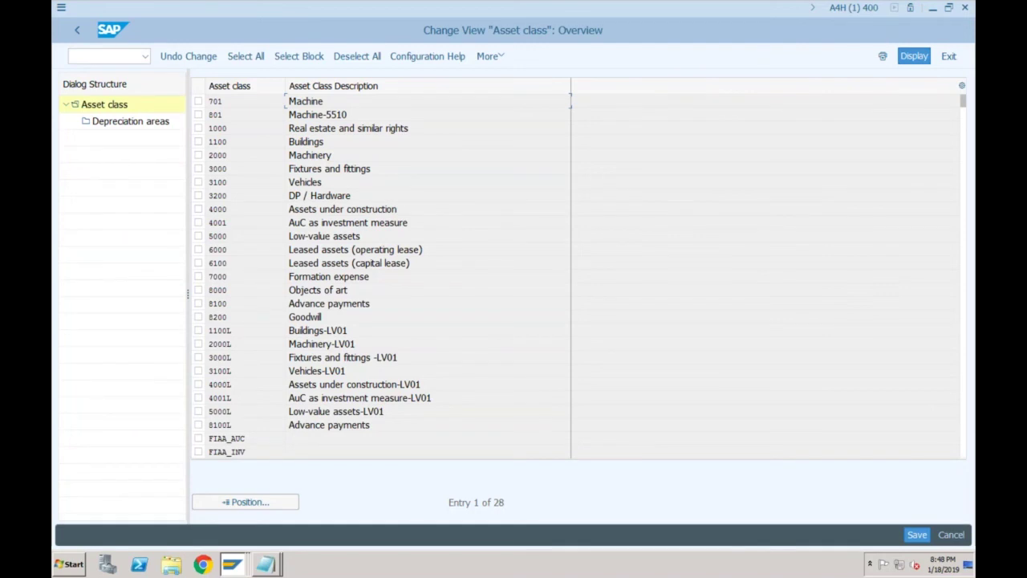
Step: Open the depreciation areas of asset class 3100 Vehicles
click(304, 169)
click(199, 182)
double_click(155, 121)
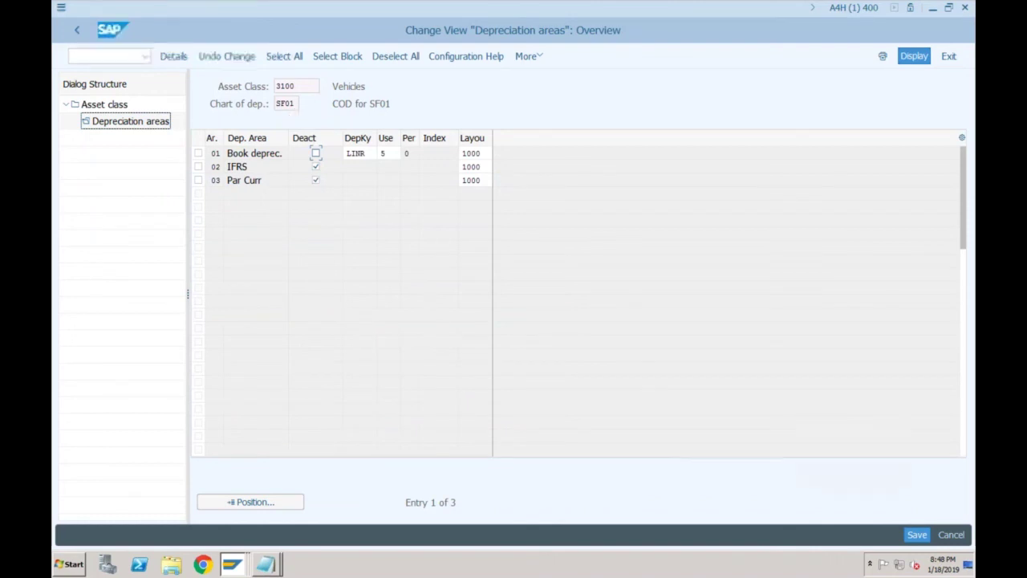
Step: Activate depreciation areas 02 IFRS and 03 Par Curr, defaulting to key LINR and 5-year life
click(293, 106)
click(296, 86)
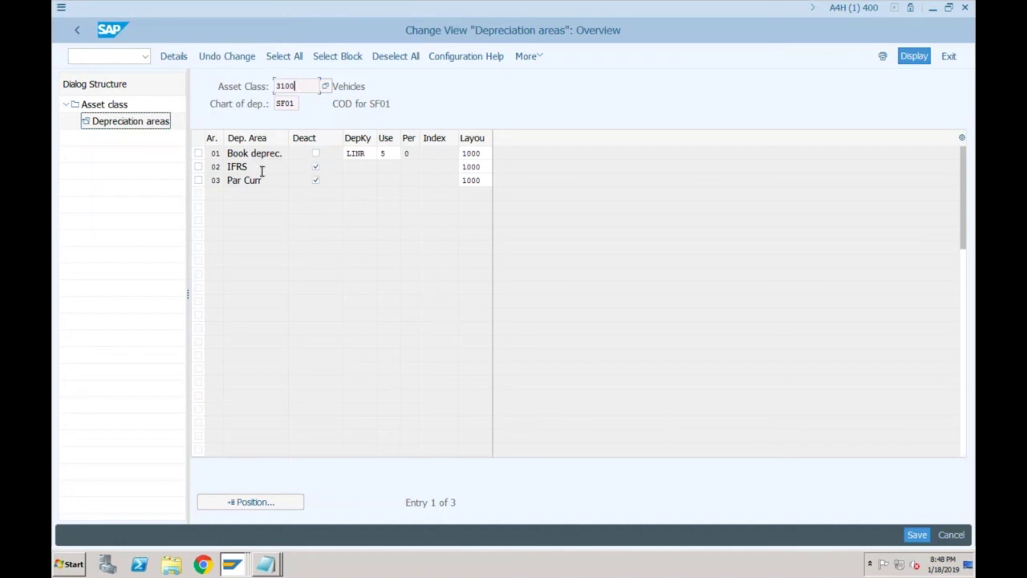
click(316, 167)
click(316, 181)
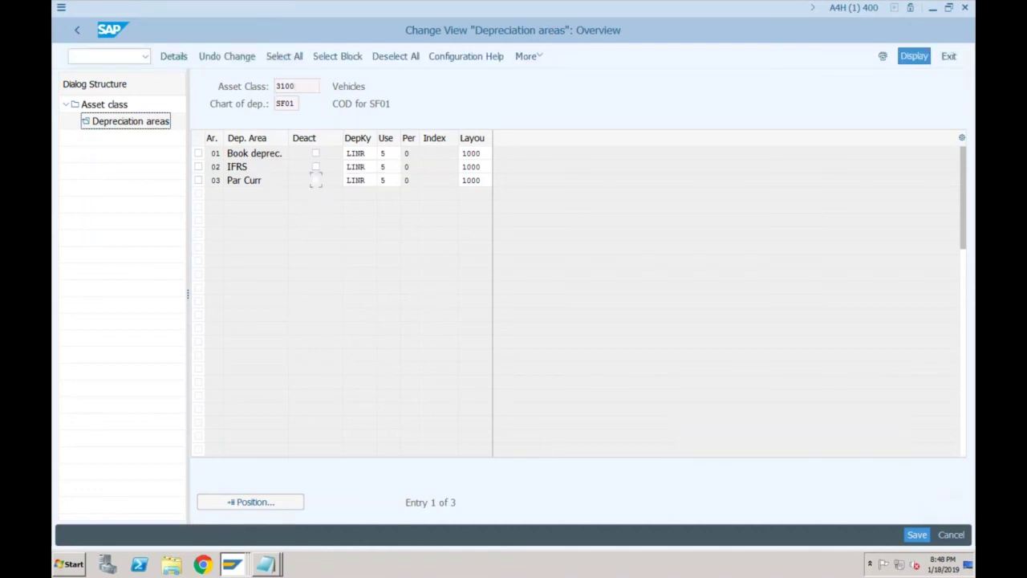
click(272, 568)
mouse_move(273, 568)
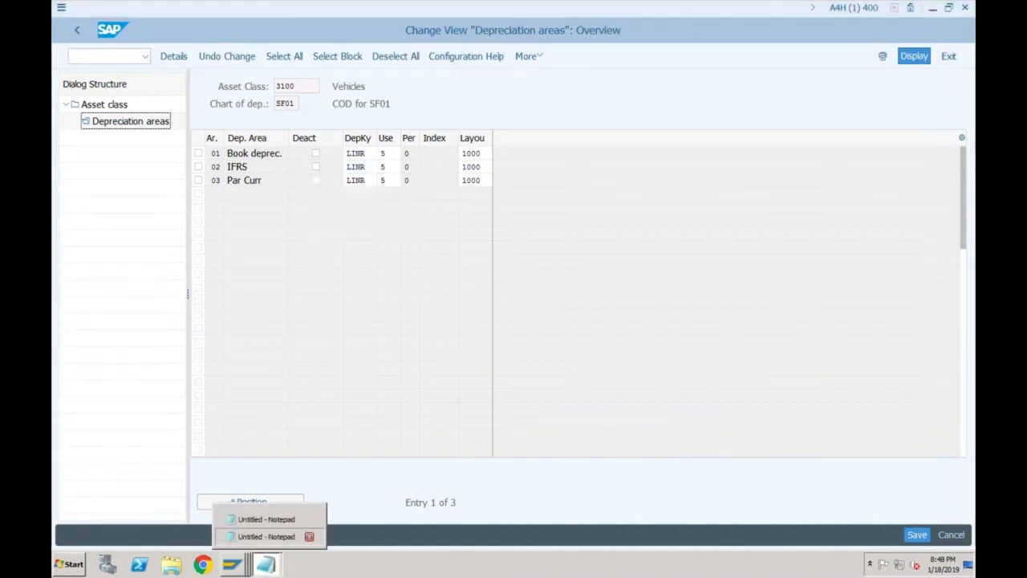
Step: Look up the noted useful lives in Notepad: OL 5 years, IF 4 years
click(266, 536)
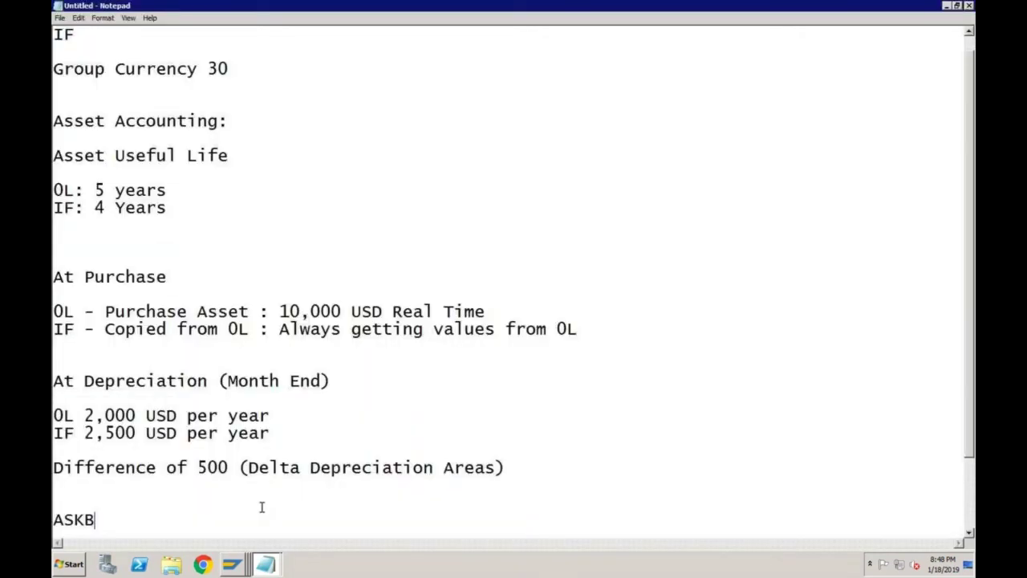
click(73, 190)
click(72, 207)
Step: Return to the SAP asset class depreciation areas window
click(232, 564)
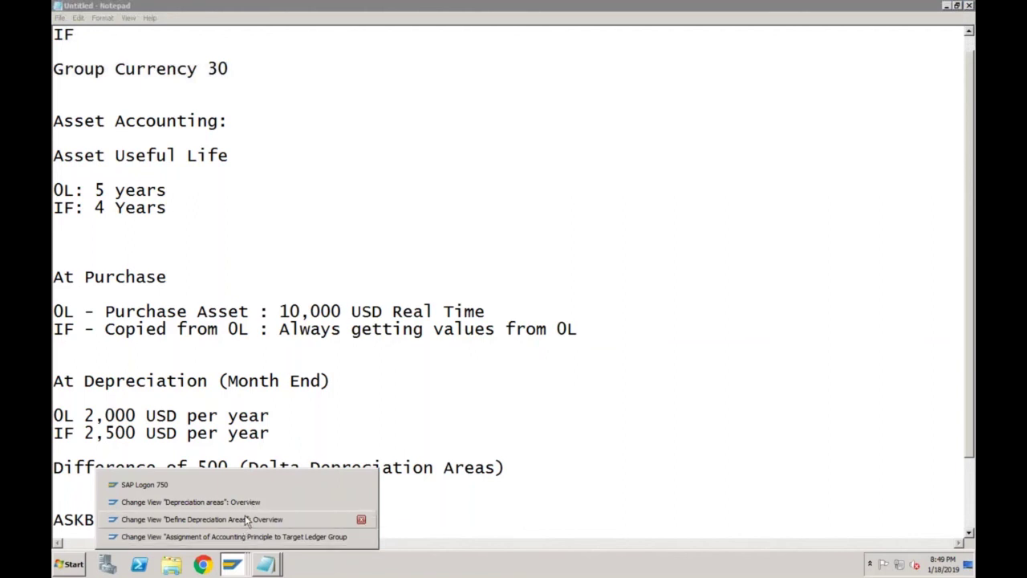
click(201, 519)
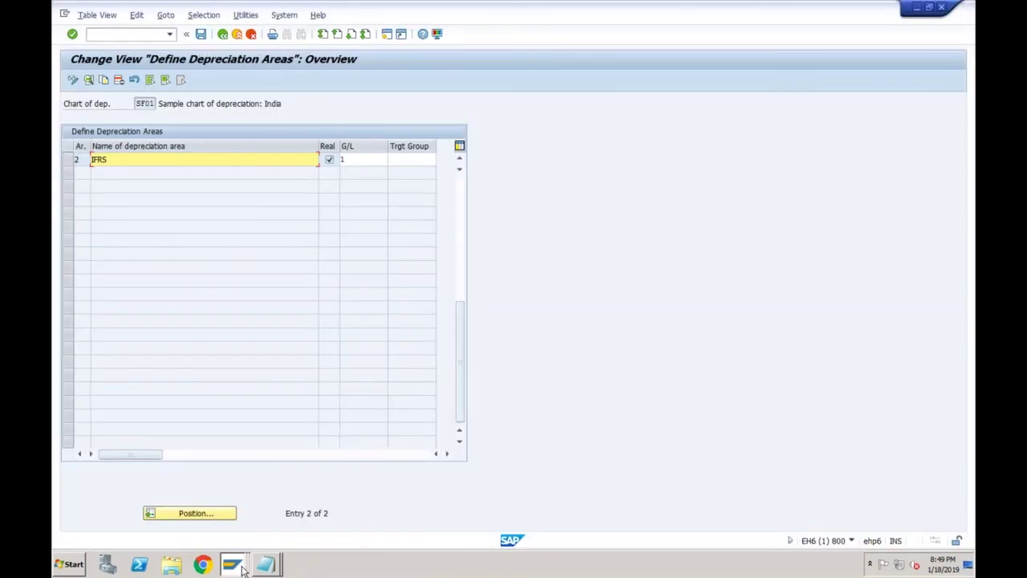
click(242, 568)
click(222, 502)
Step: Change the IFRS useful life for class 3100 to 4 years, save under a customizing request, and enter /n
click(383, 166)
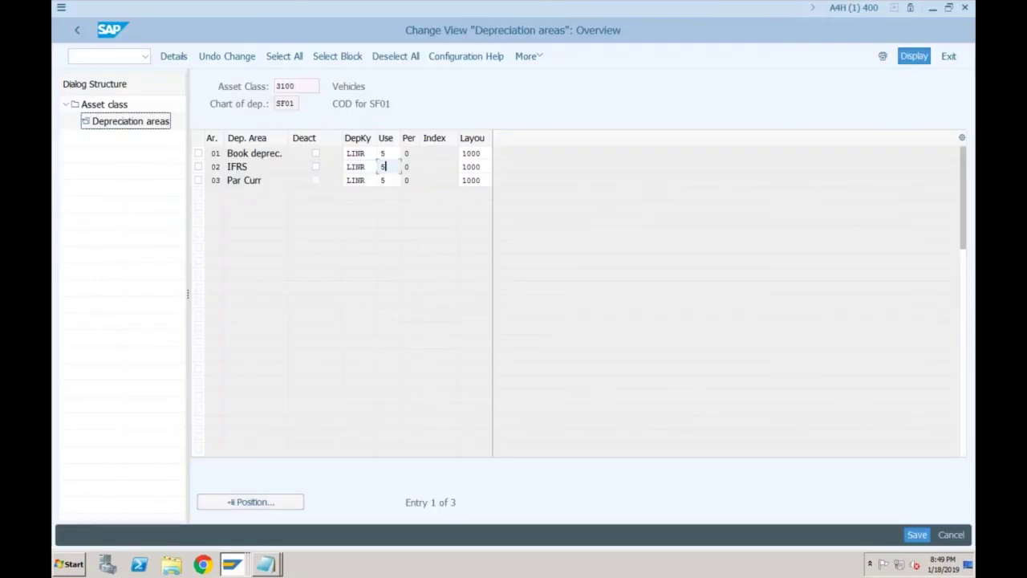
key(BackSpace)
text(4)
double_click(383, 166)
key(Up)
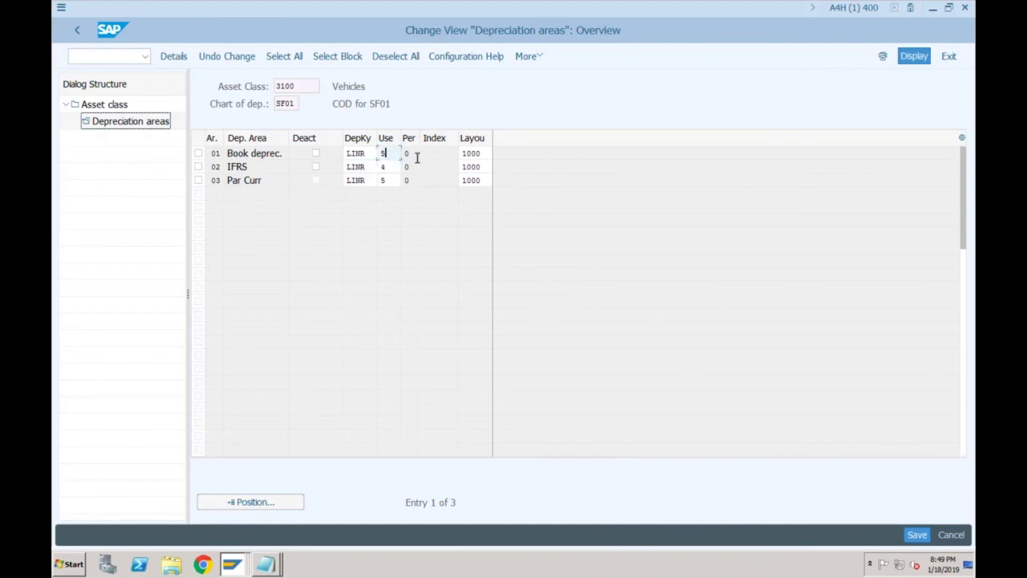
click(917, 535)
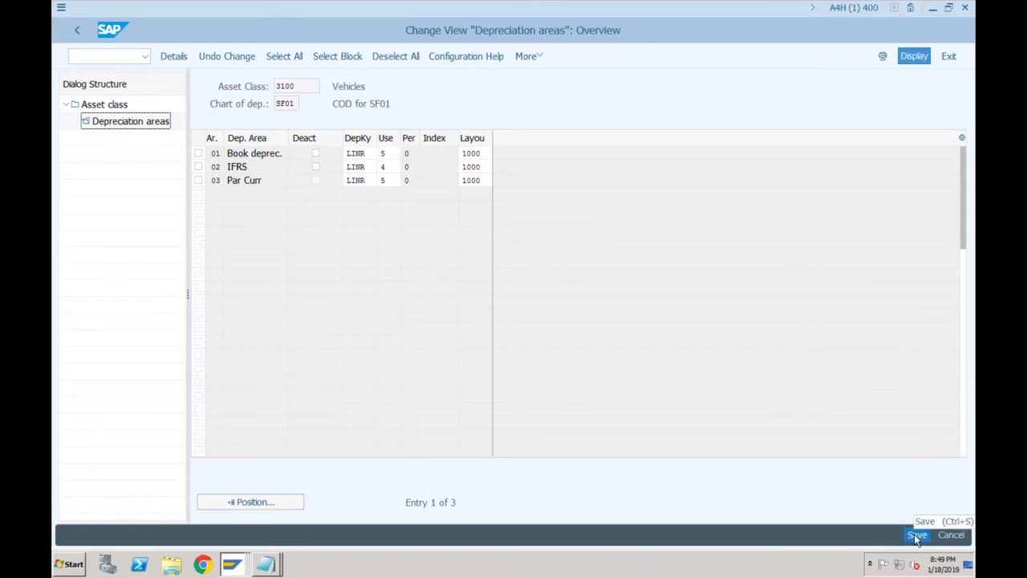
click(270, 249)
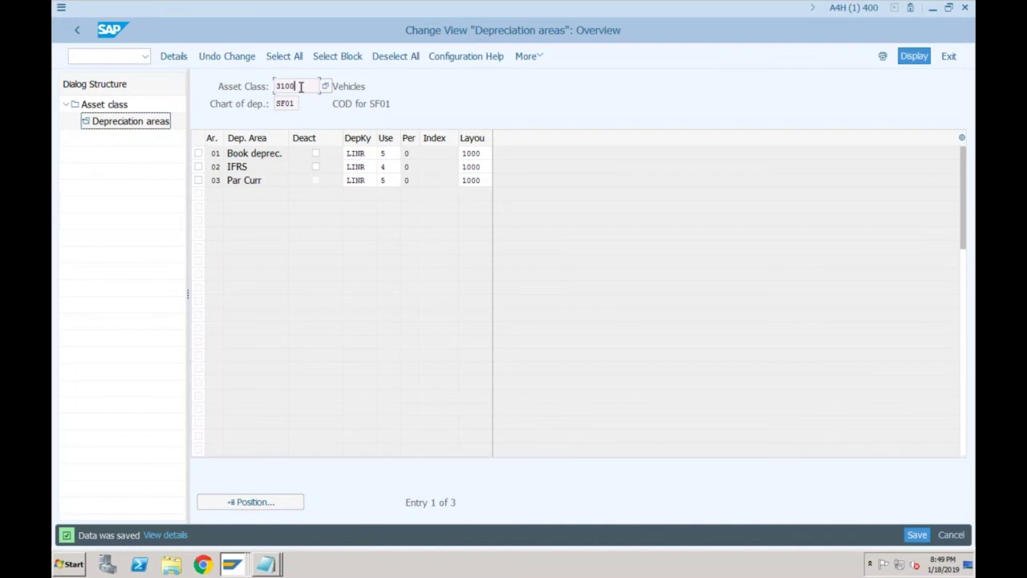
click(116, 59)
text(/nas08)
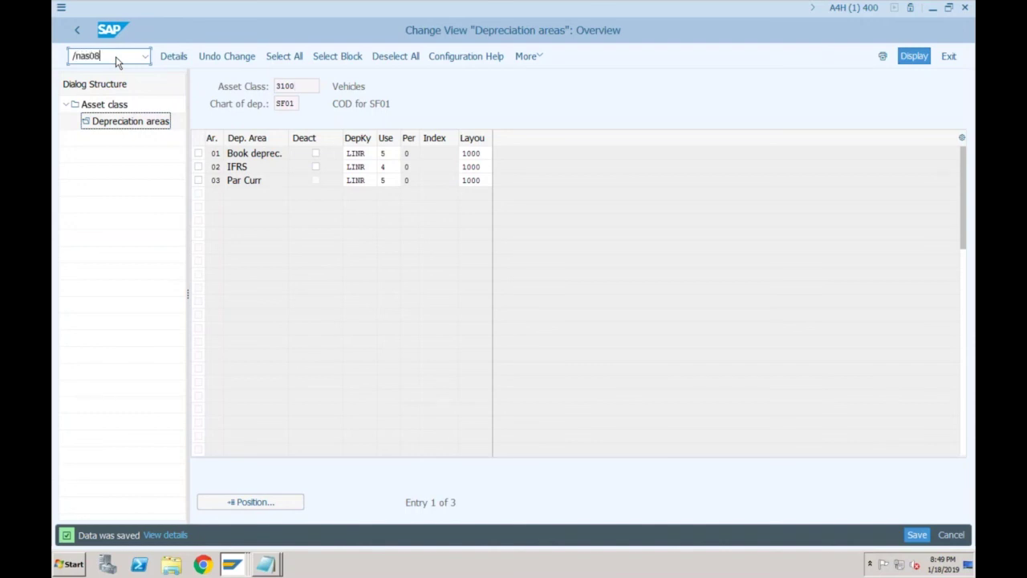
Step: Open the SF01 asset number range intervals (AS08) and confirm none exist
key(Return)
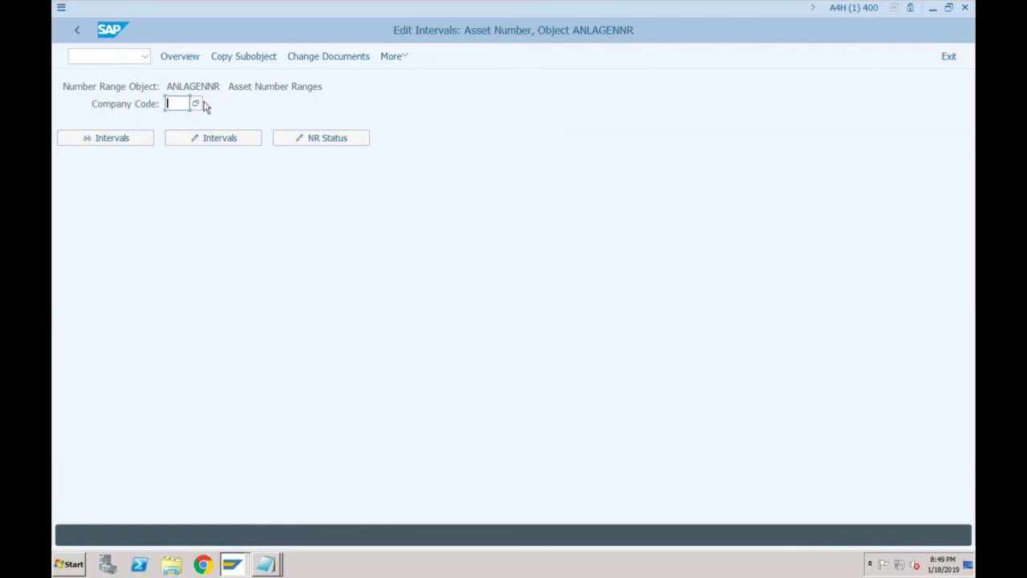
text(sf01)
click(203, 138)
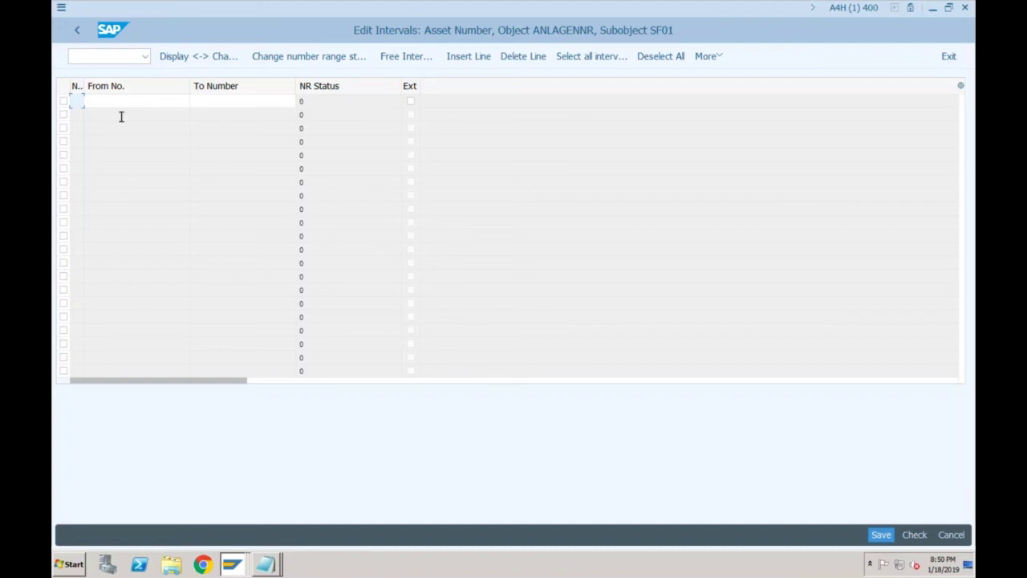
Step: Go to the Create Asset initial screen with /nas01
click(104, 59)
text(/nas01)
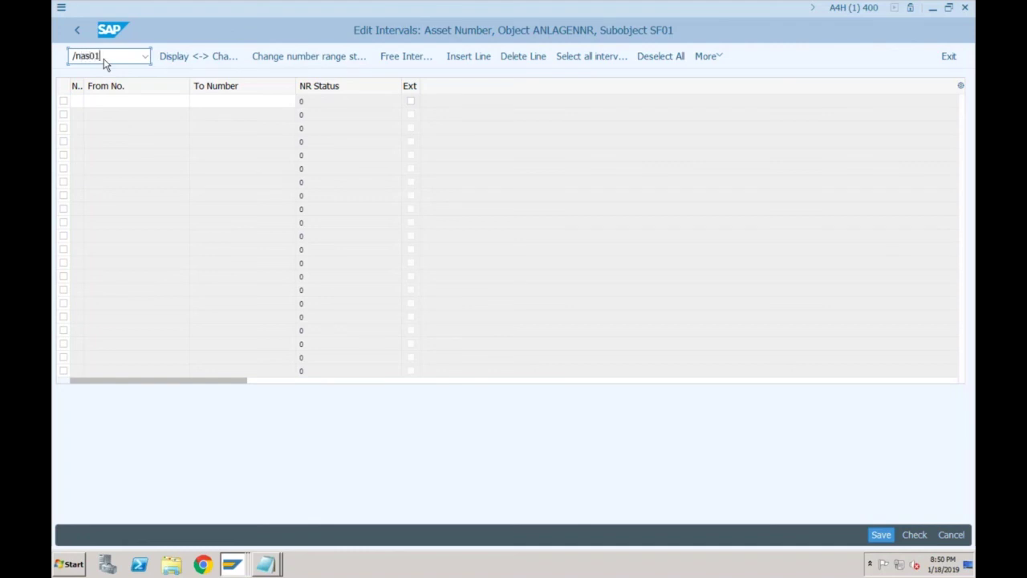
key(Return)
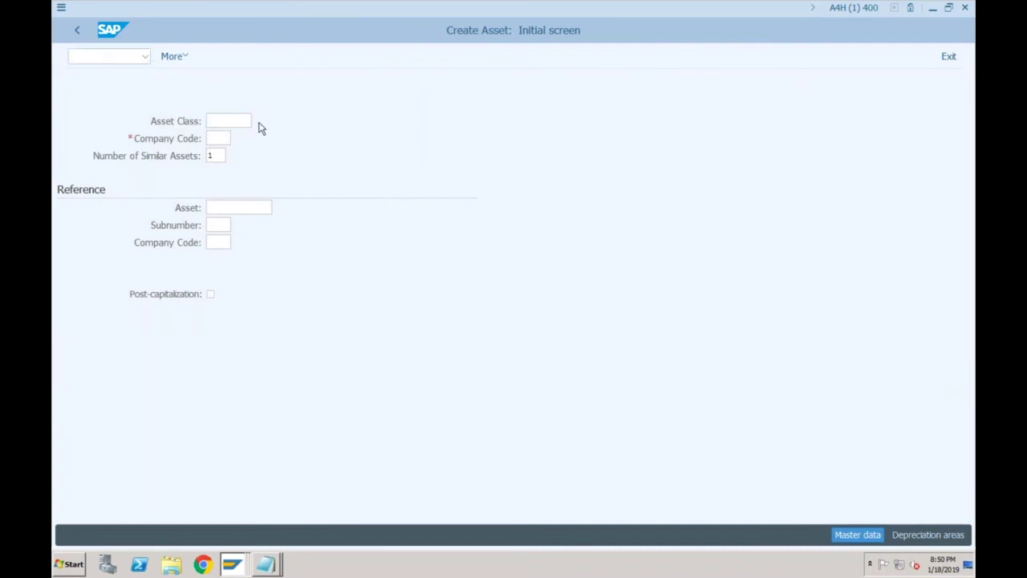
Step: Try creating an asset in class 3100 for company code SF01, then open a new SAP session
key(F4)
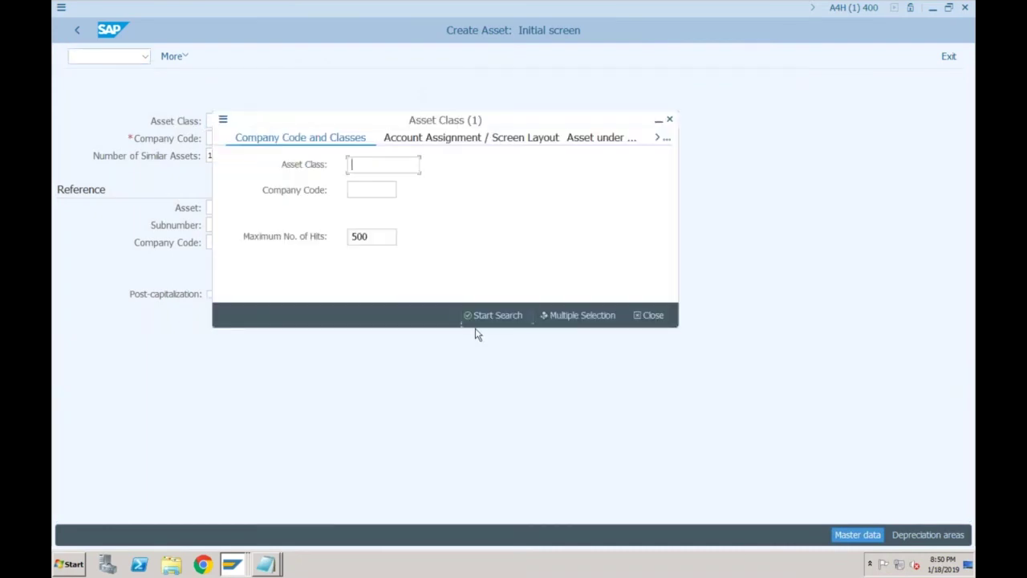
click(492, 314)
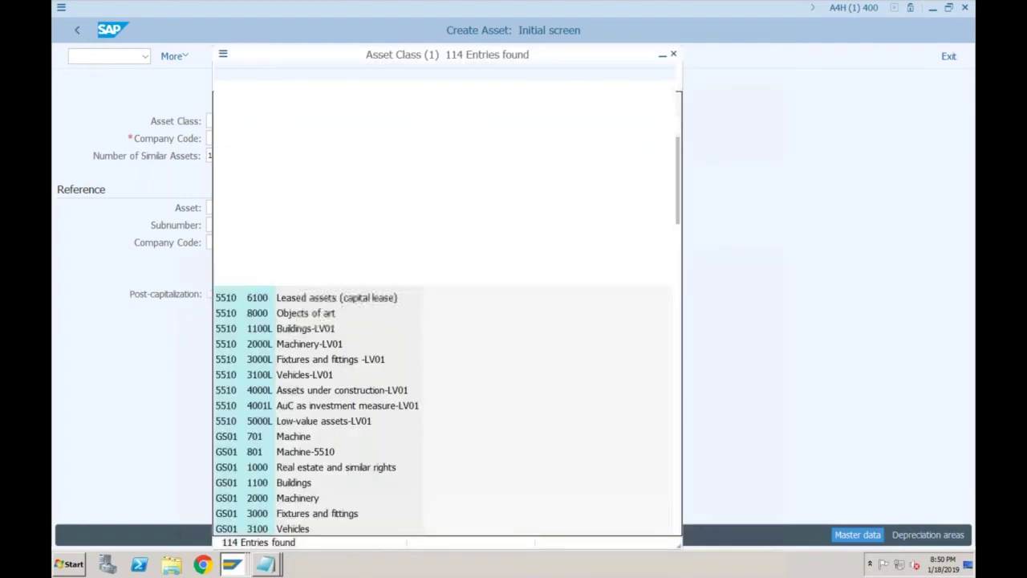
double_click(293, 216)
key(Tab)
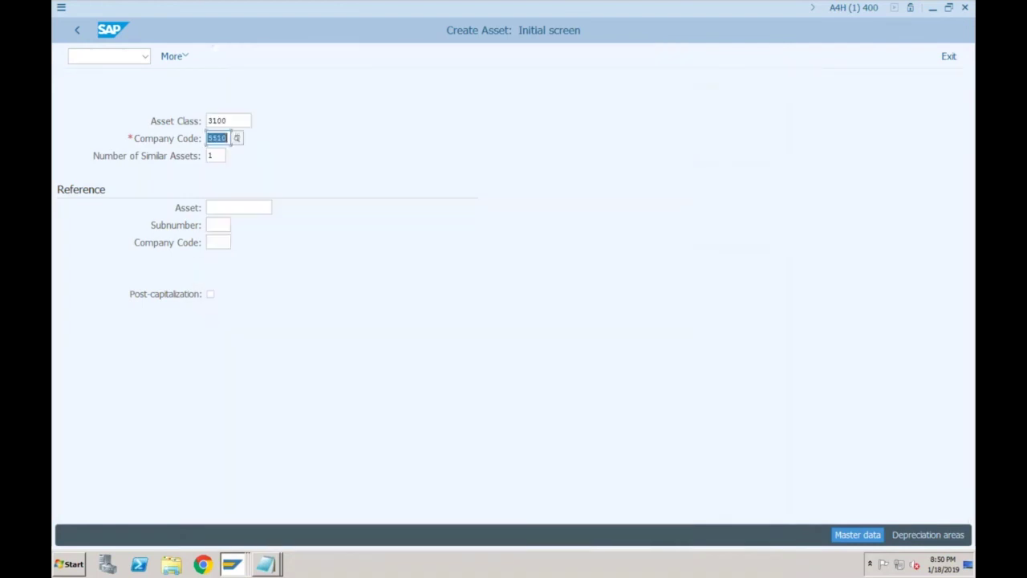
text(af01)
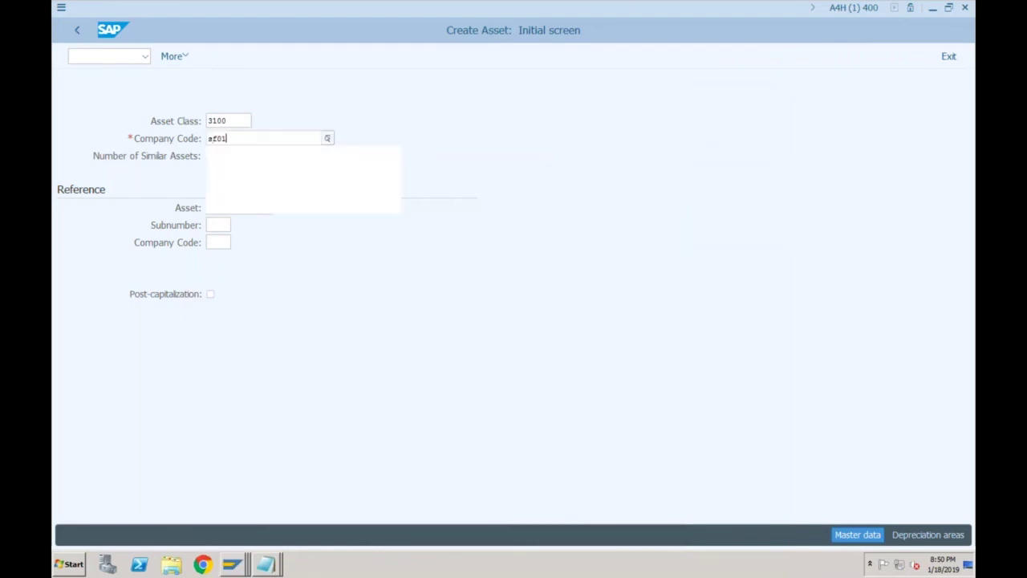
click(225, 201)
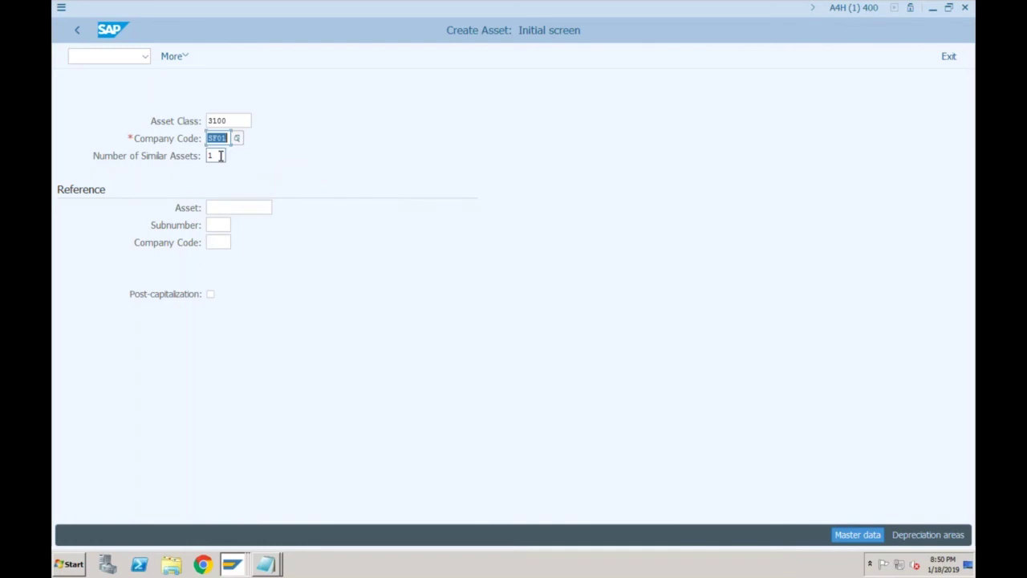
click(220, 155)
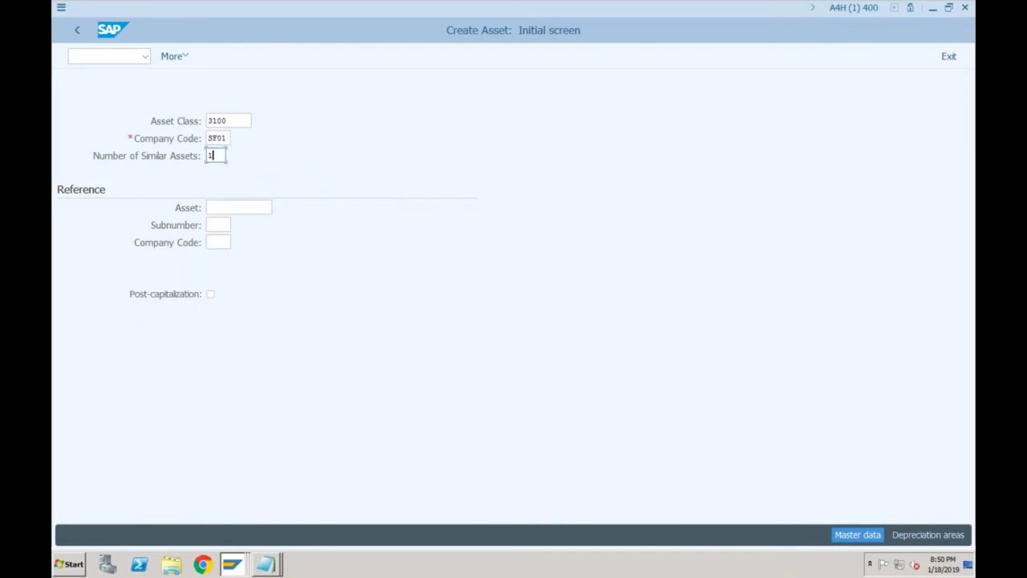
key(Return)
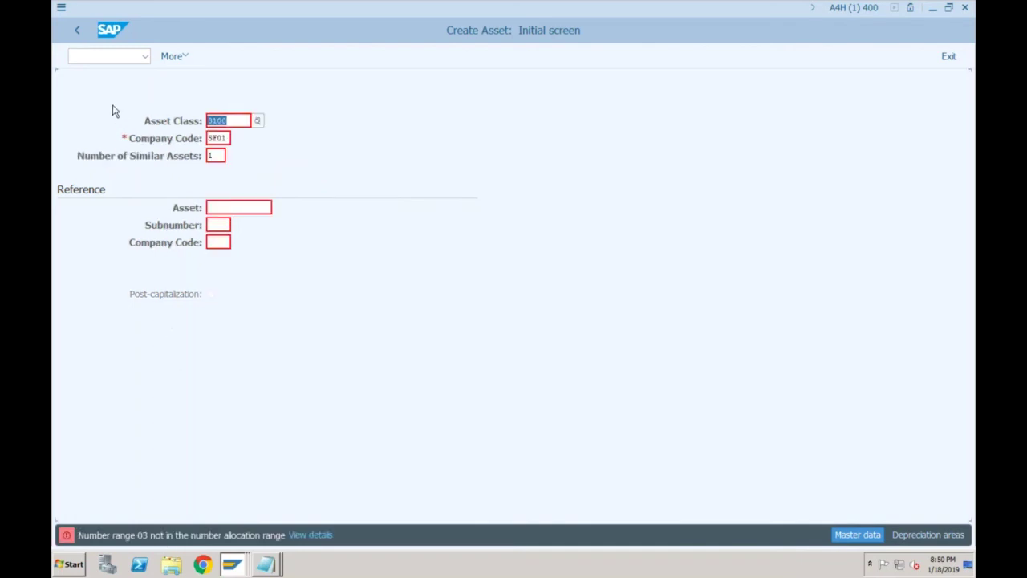
click(61, 7)
click(90, 132)
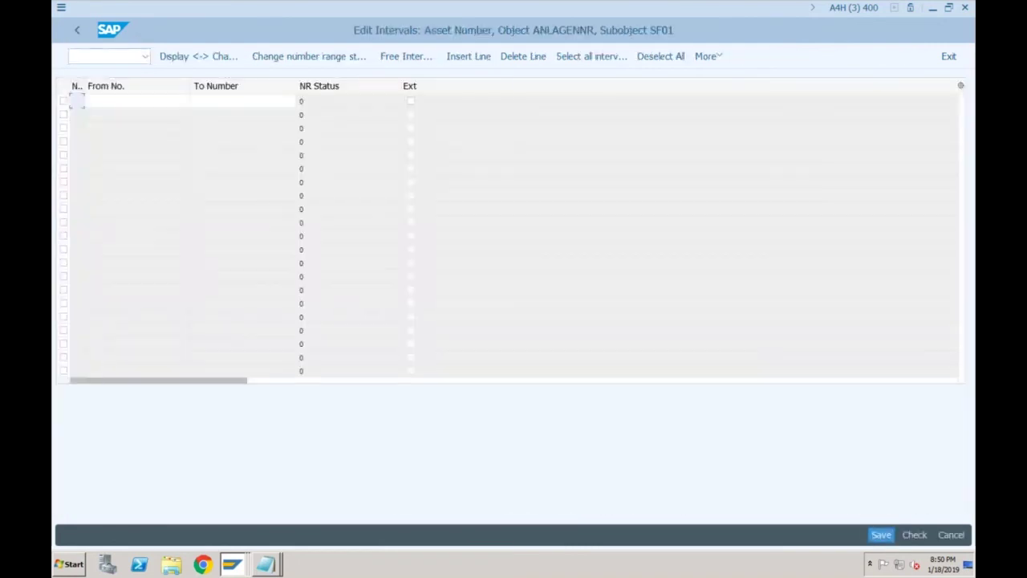
Step: Enter SF01 interval 03 from 3001 to 4000, save, and confirm the transport notice
text(03)
key(Tab)
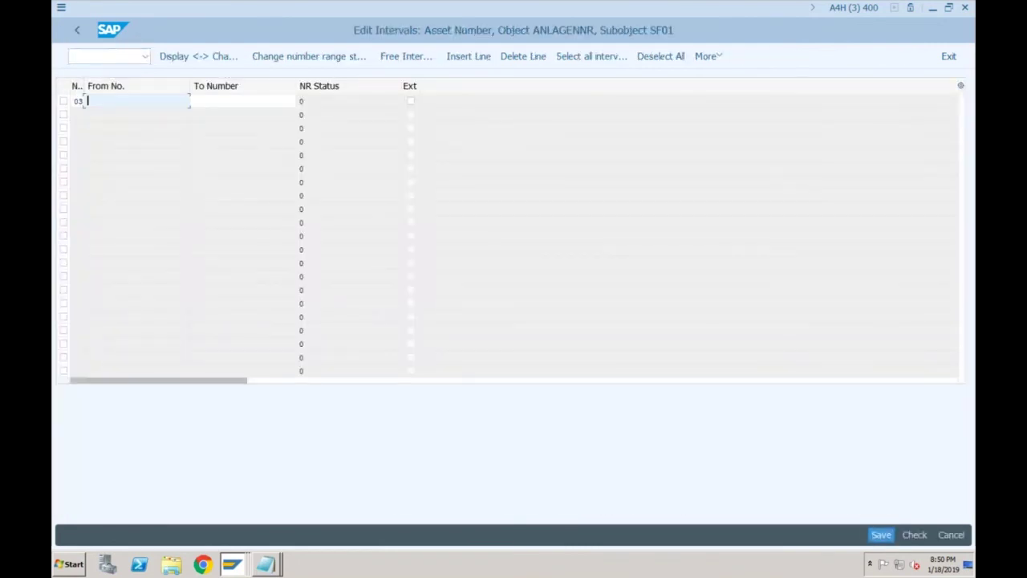
text(3001)
key(Tab)
text(4000)
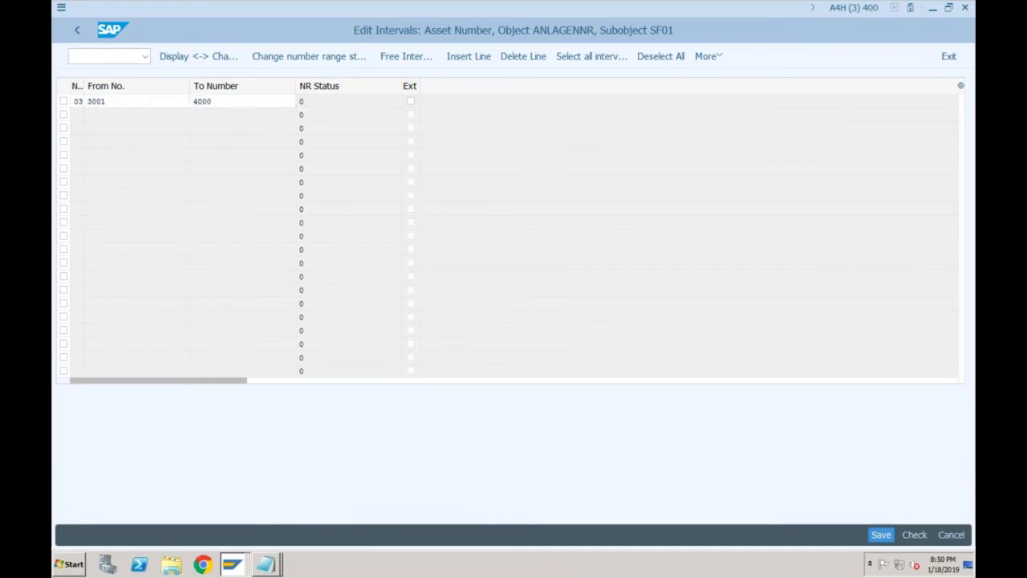
key(Return)
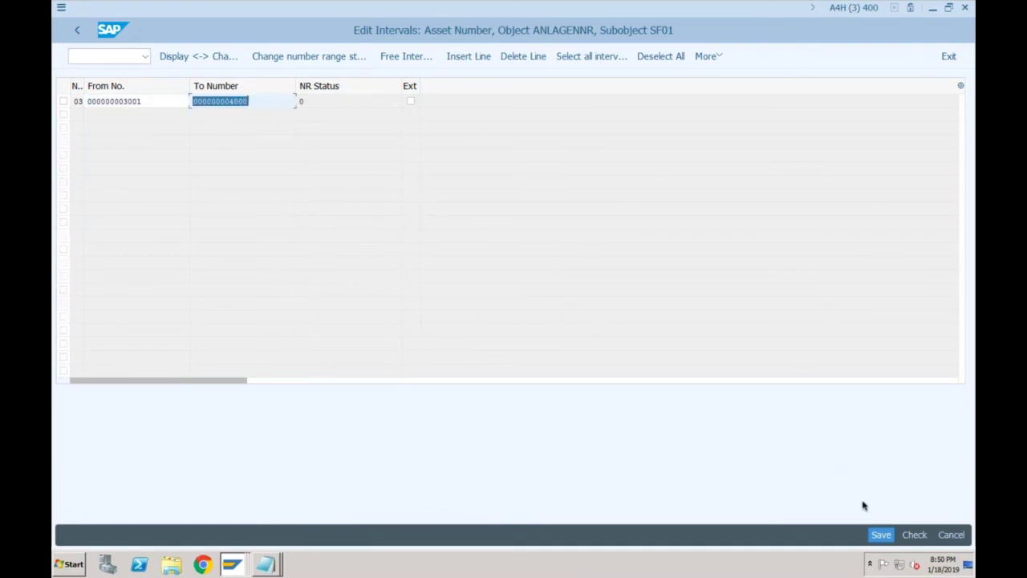
click(880, 534)
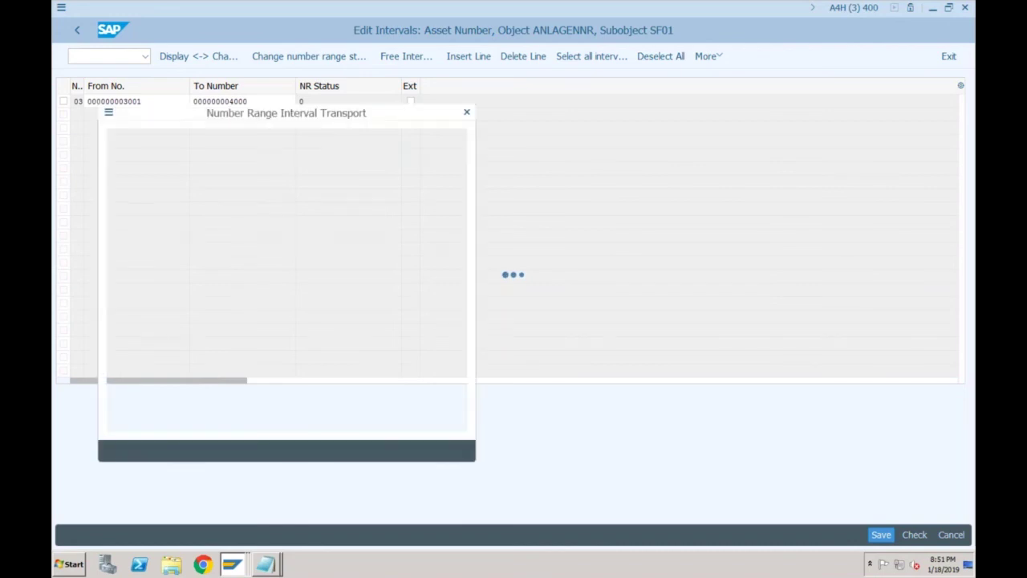
click(411, 451)
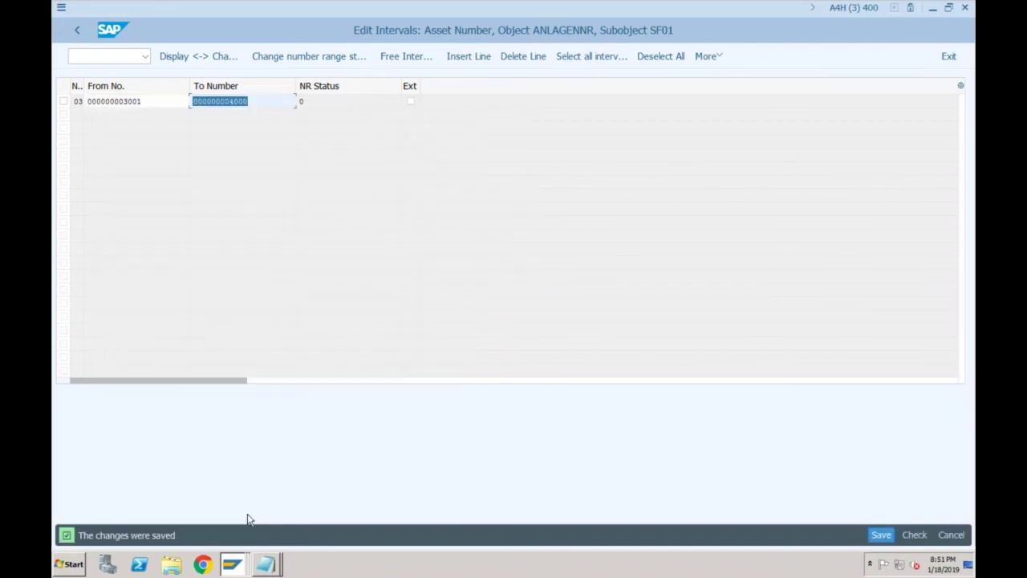
Step: Resubmit the class 3100 asset for SF01 in the Create Asset window
mouse_move(231, 566)
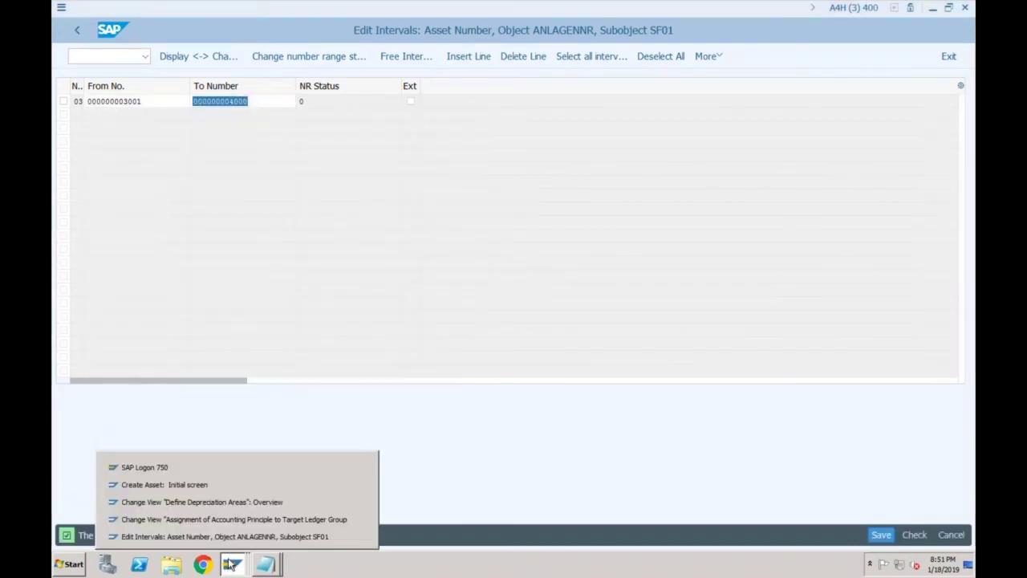
click(227, 486)
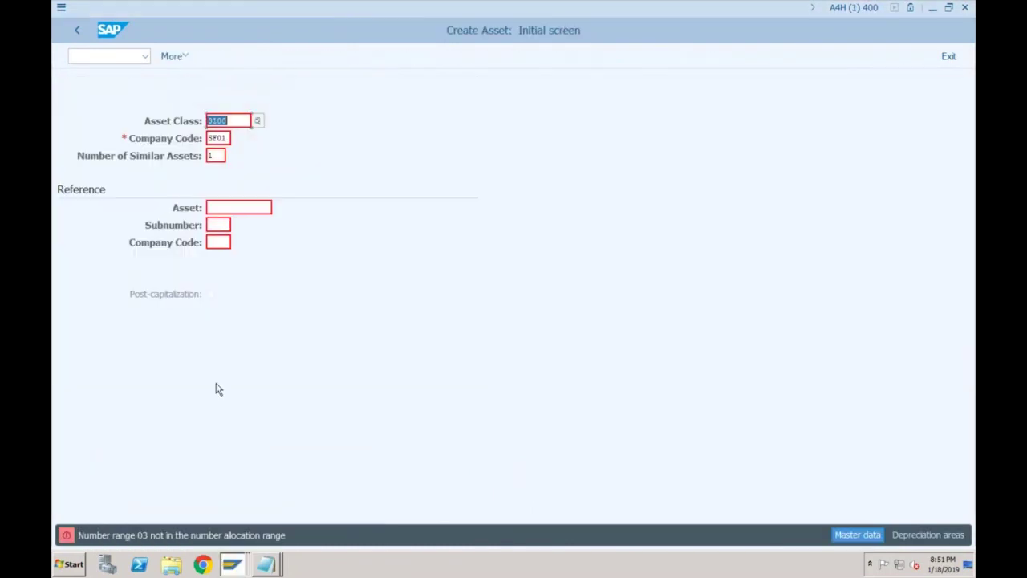
click(215, 389)
key(Return)
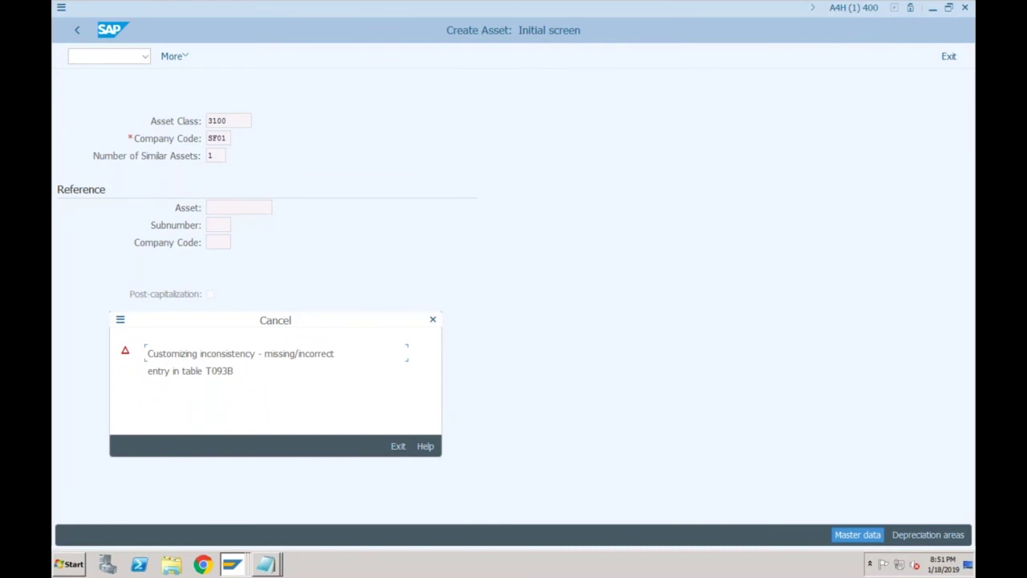
Step: Read the help on the missing T093B entry for area 03, then exit Create Asset
click(426, 444)
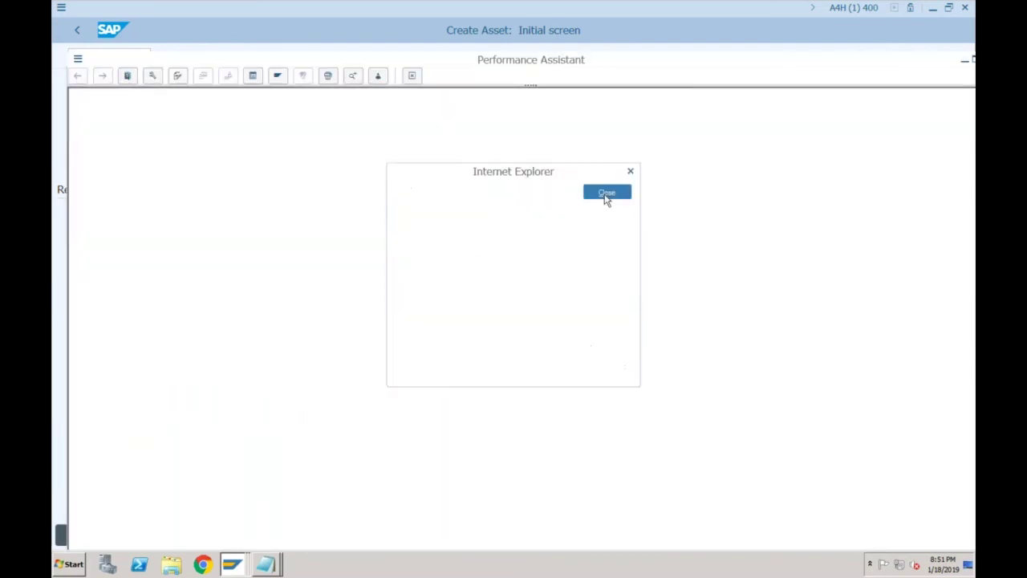
click(606, 193)
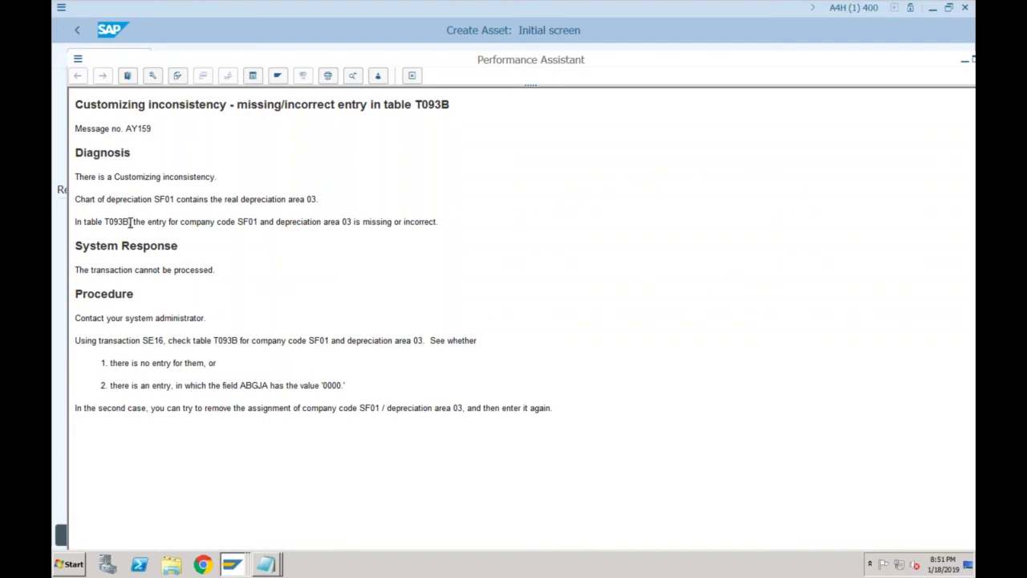
click(78, 59)
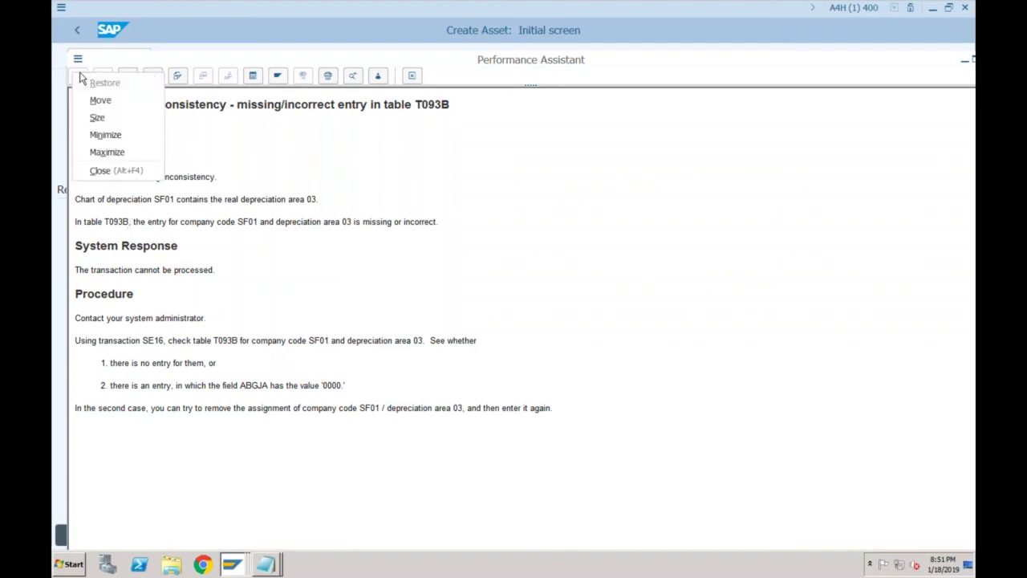
click(101, 134)
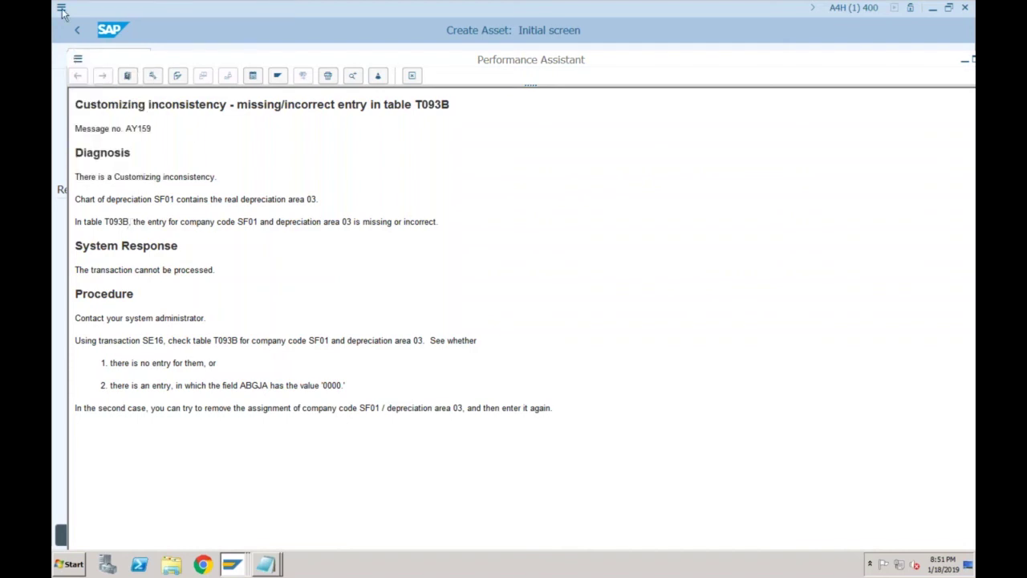
key(Escape)
click(396, 446)
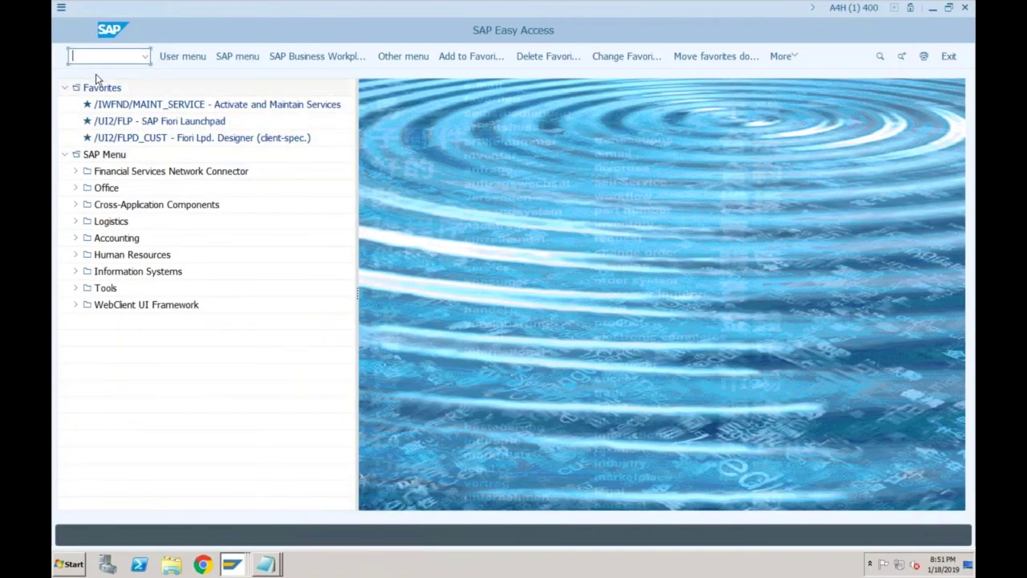
Step: Load the selection screen for table T093B in SE16N
text(se16n)
key(Return)
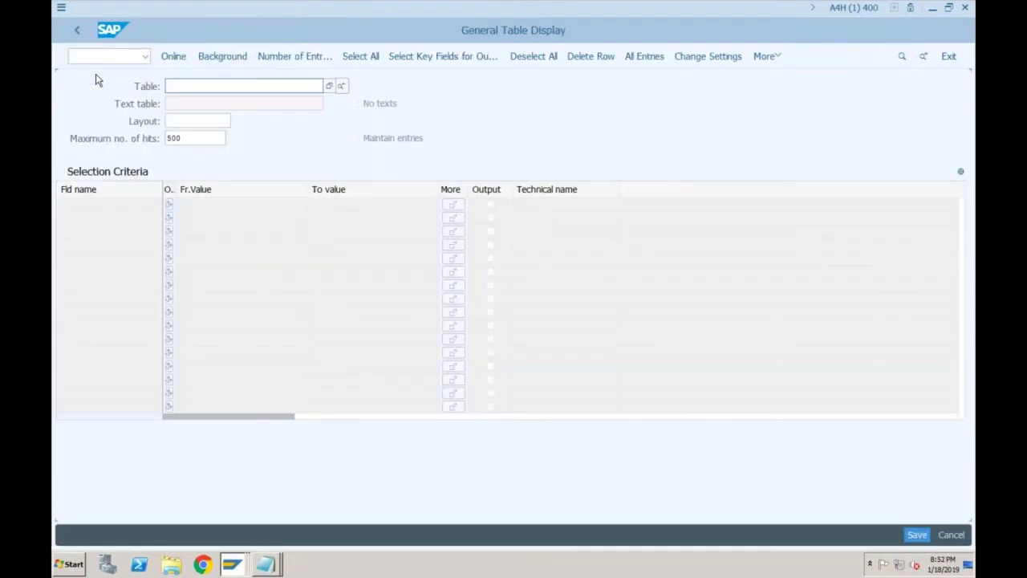
text(t)
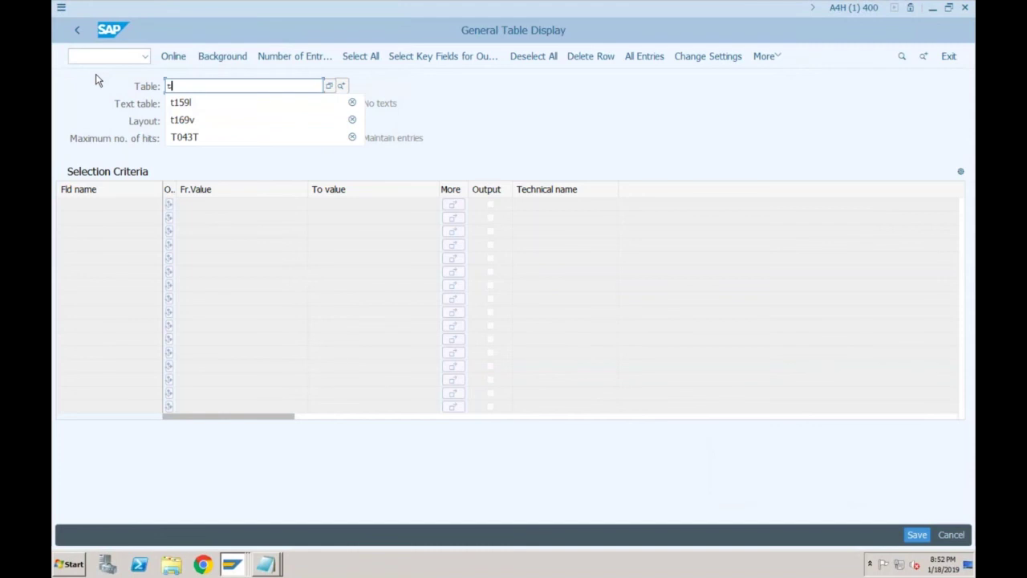
text(093b)
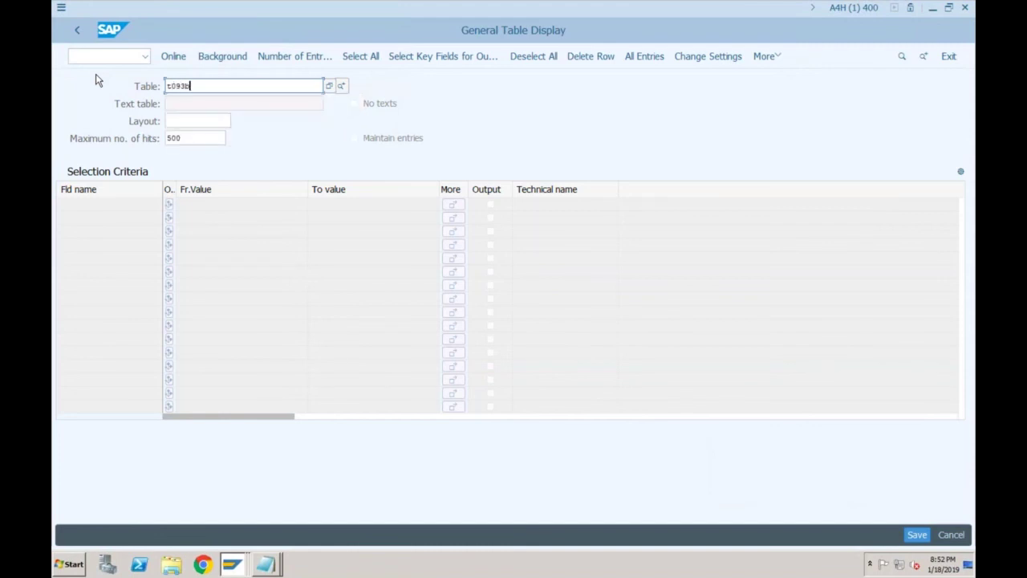
key(Return)
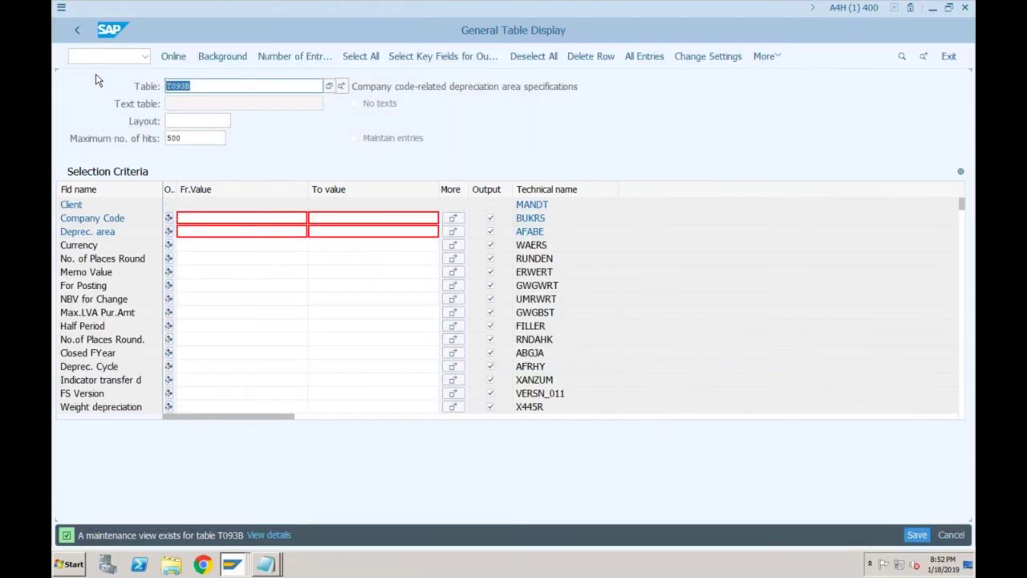
Step: Switch to the Assignment of Accounting Principle to Target Ledger Group window
click(766, 56)
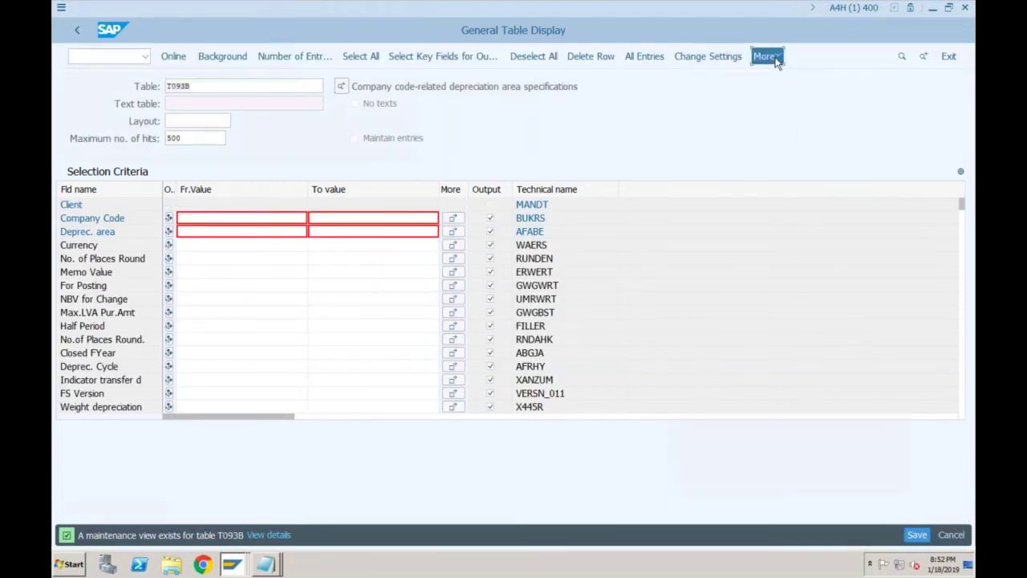
click(674, 146)
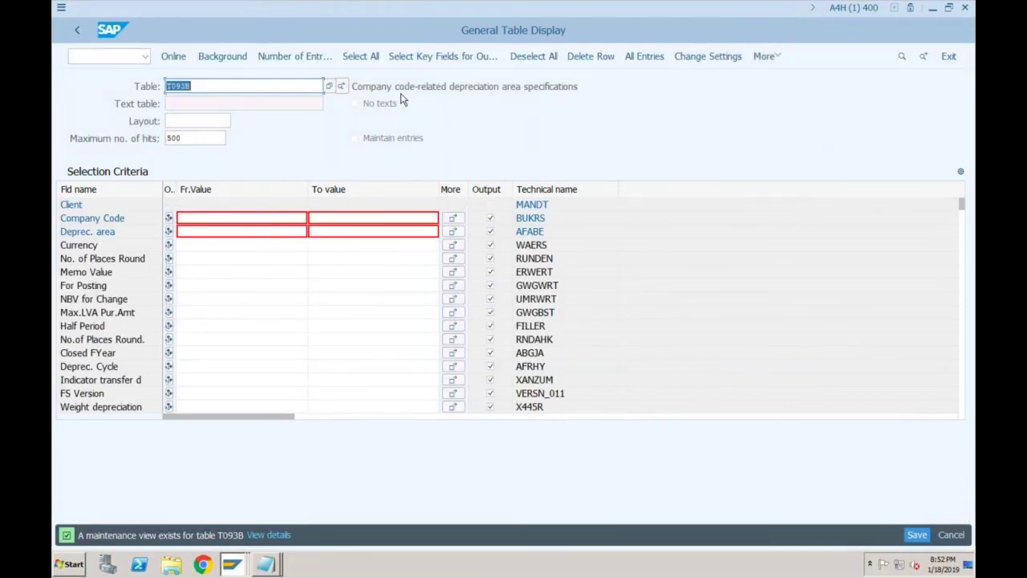
click(233, 566)
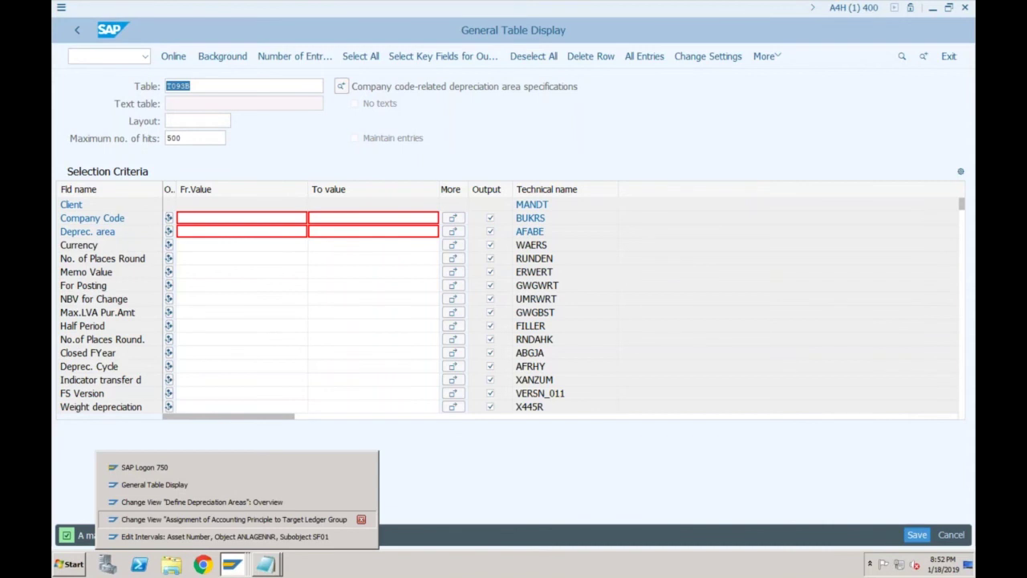
click(222, 518)
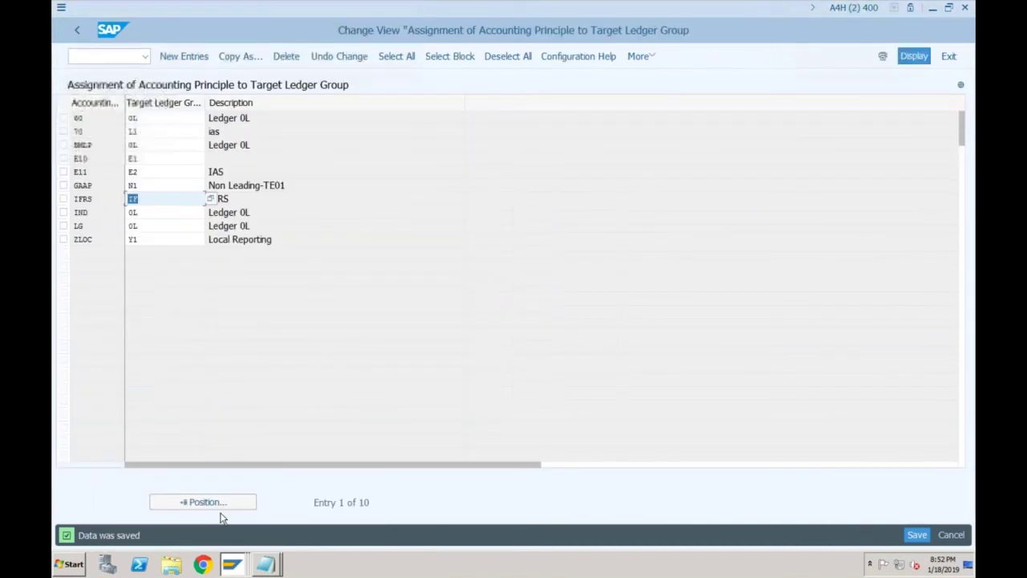
Step: Go back to the IMG tree and expand Asset Accounting > General Valuation > Depreciation Areas
click(80, 30)
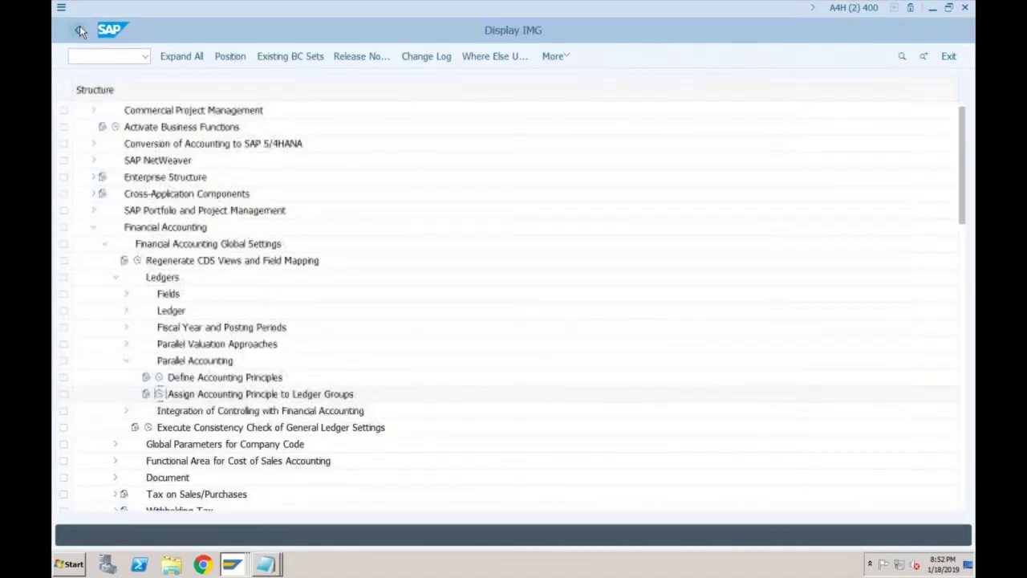
click(104, 244)
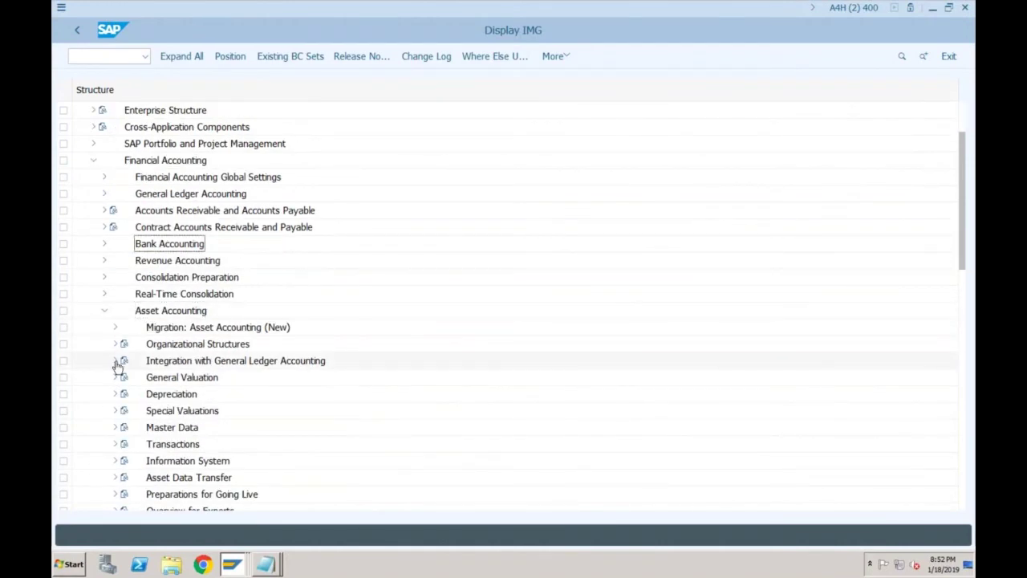
click(115, 361)
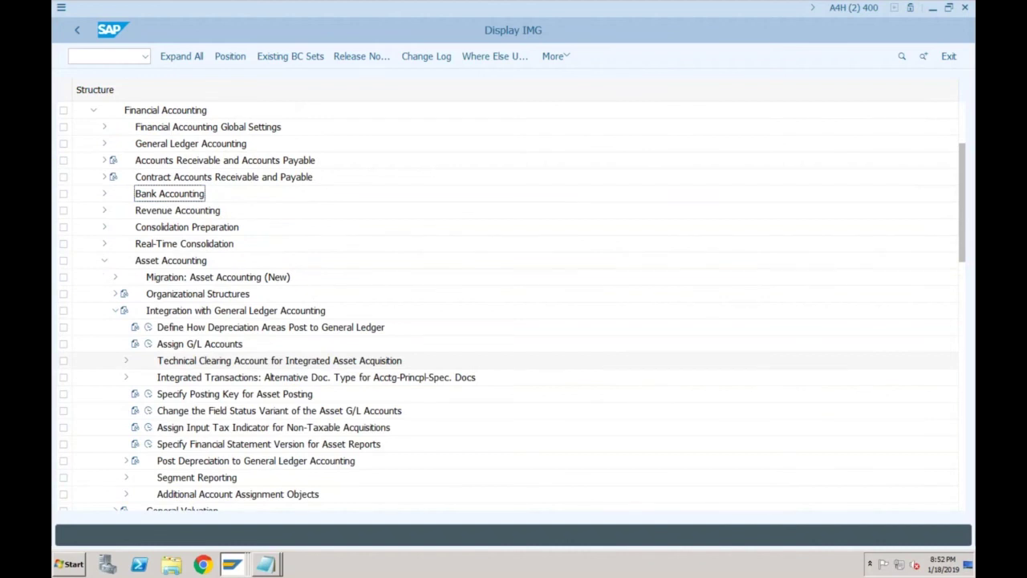
click(114, 311)
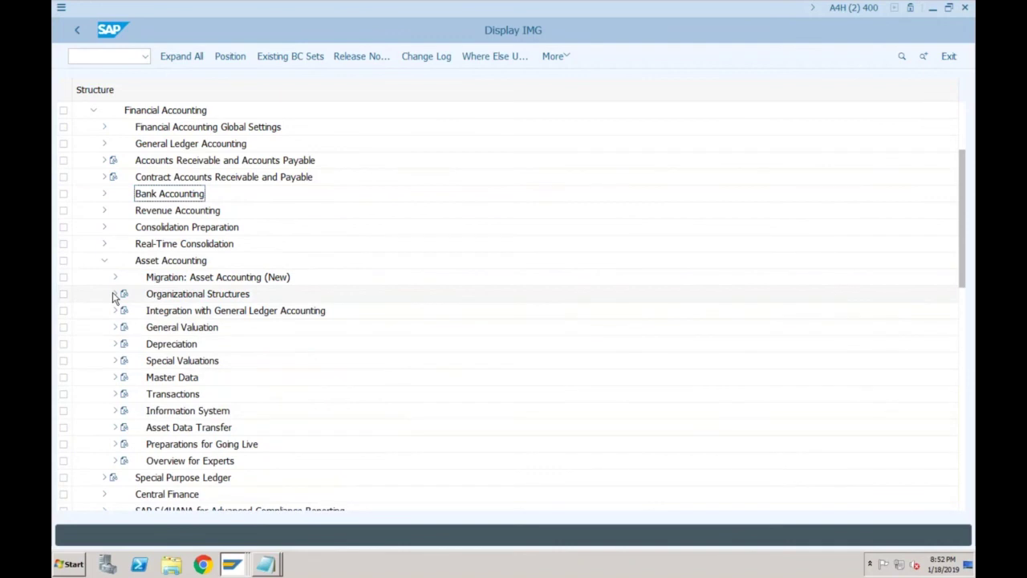
click(115, 293)
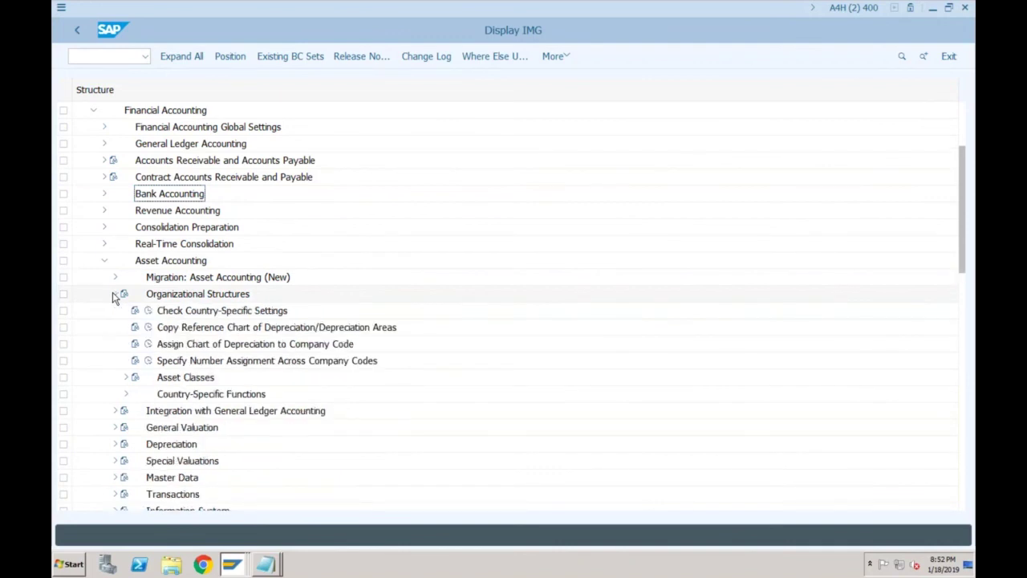
click(115, 294)
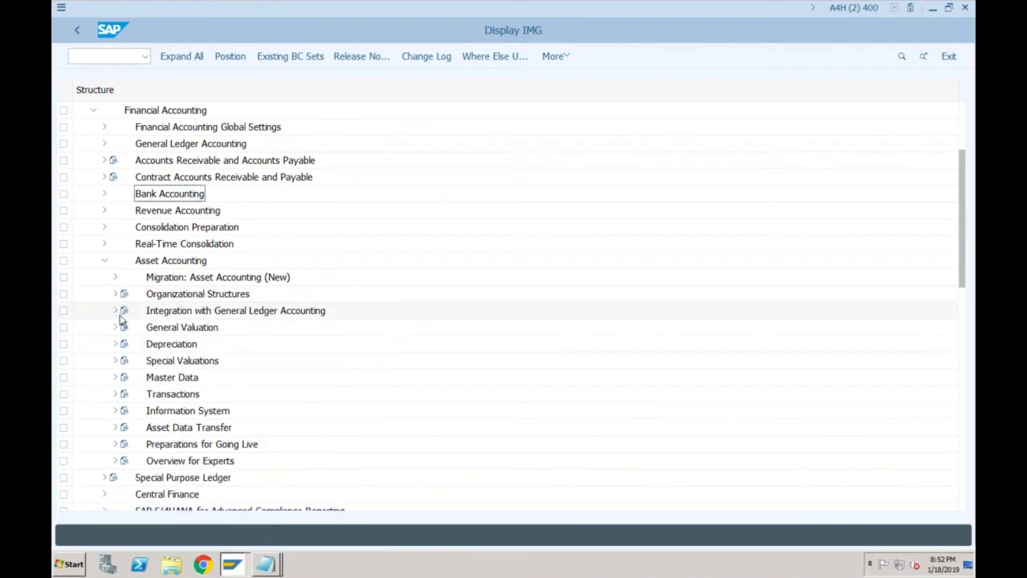
click(116, 327)
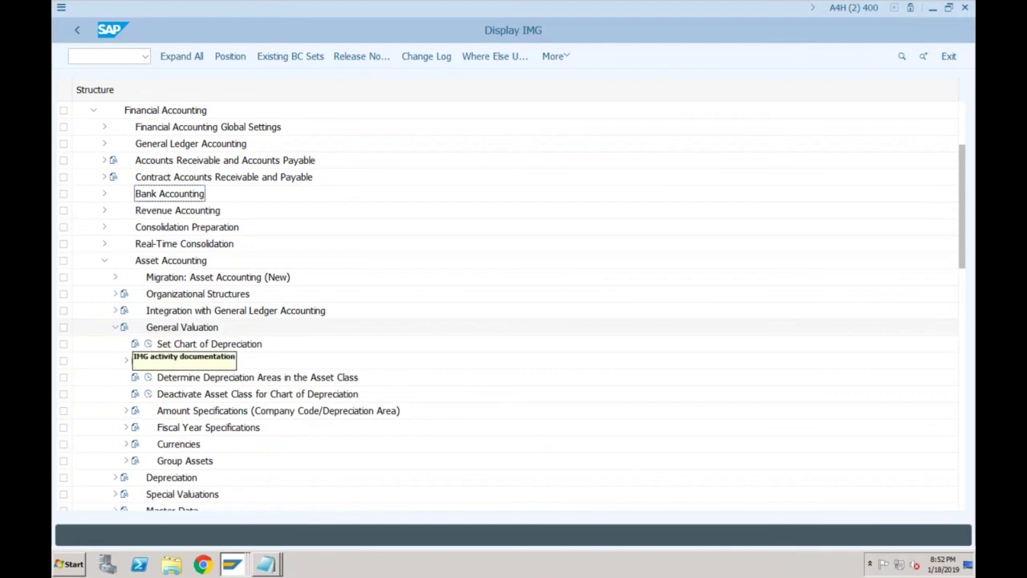
click(127, 412)
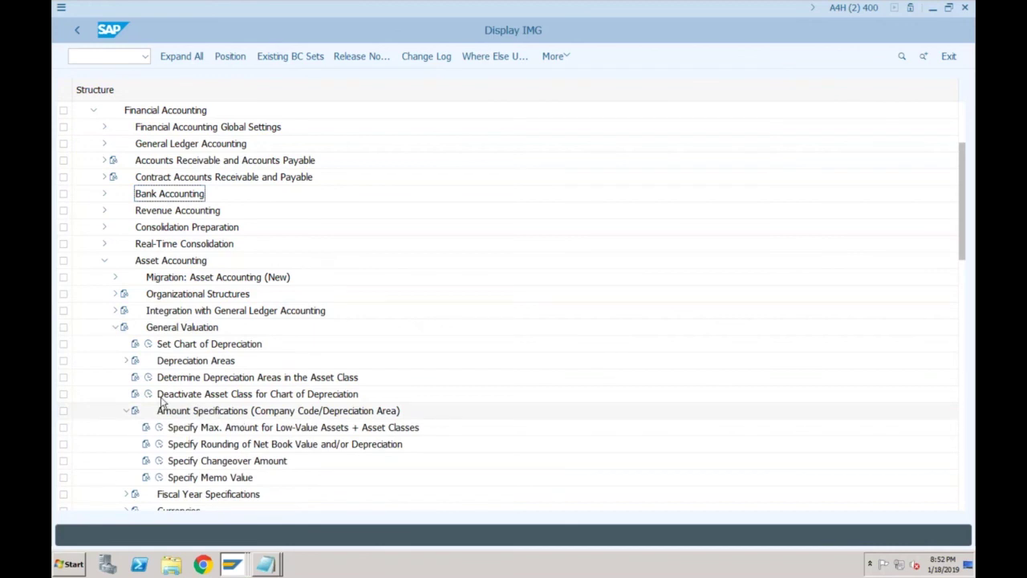
click(126, 410)
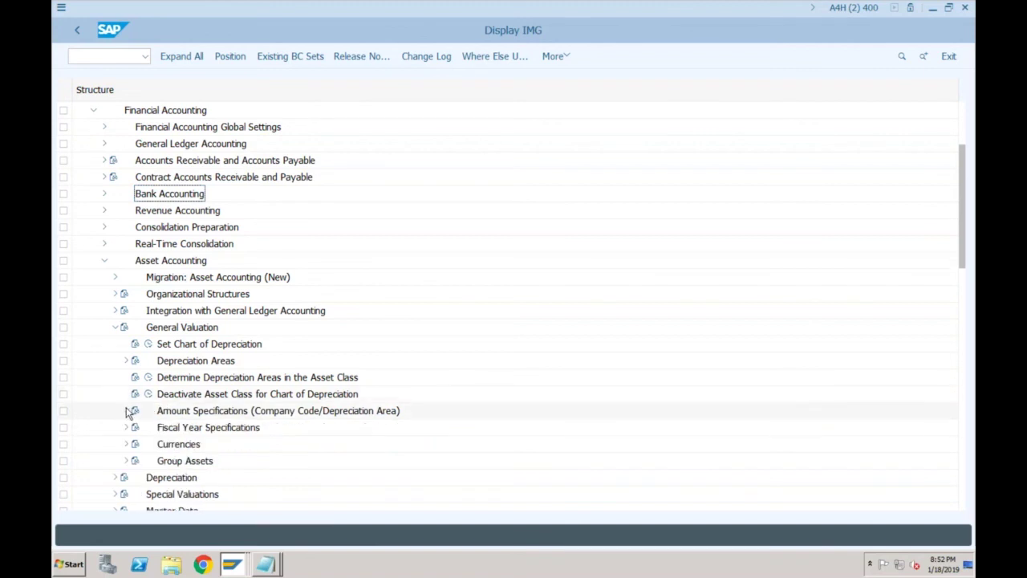
click(126, 362)
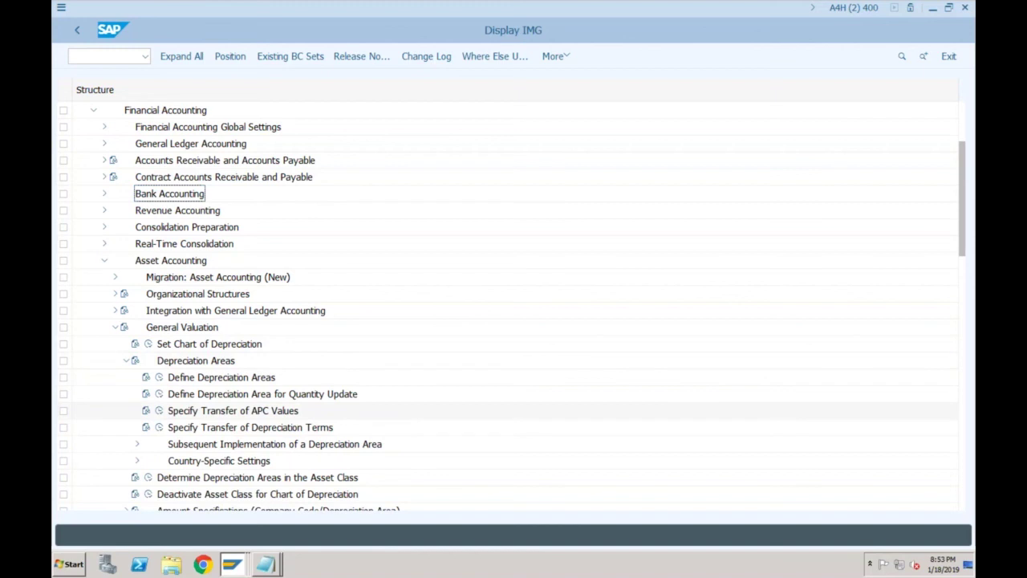
Step: Switch to the Edit Intervals SF01 asset number intervals window from the taskbar list
click(242, 568)
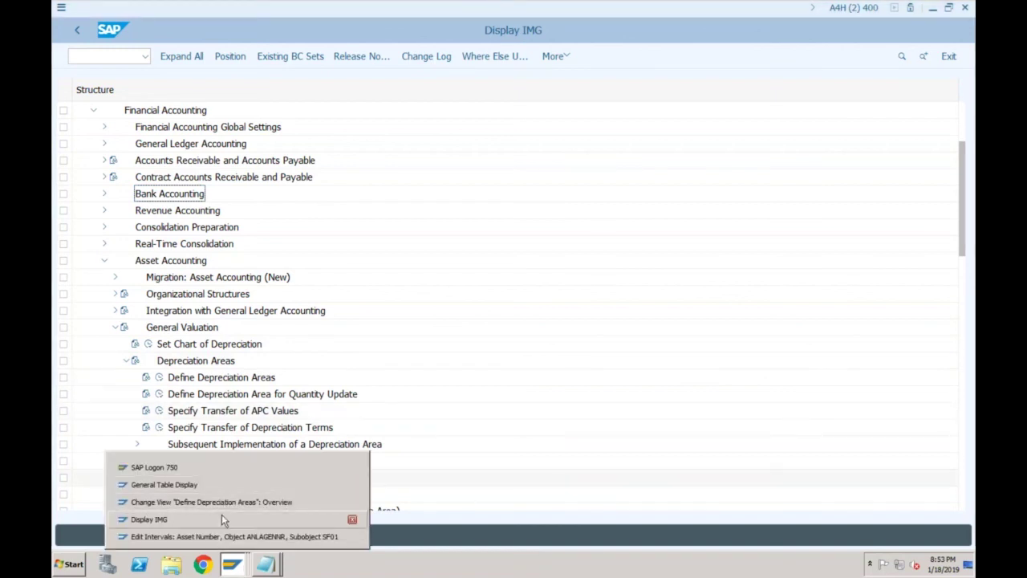
click(223, 520)
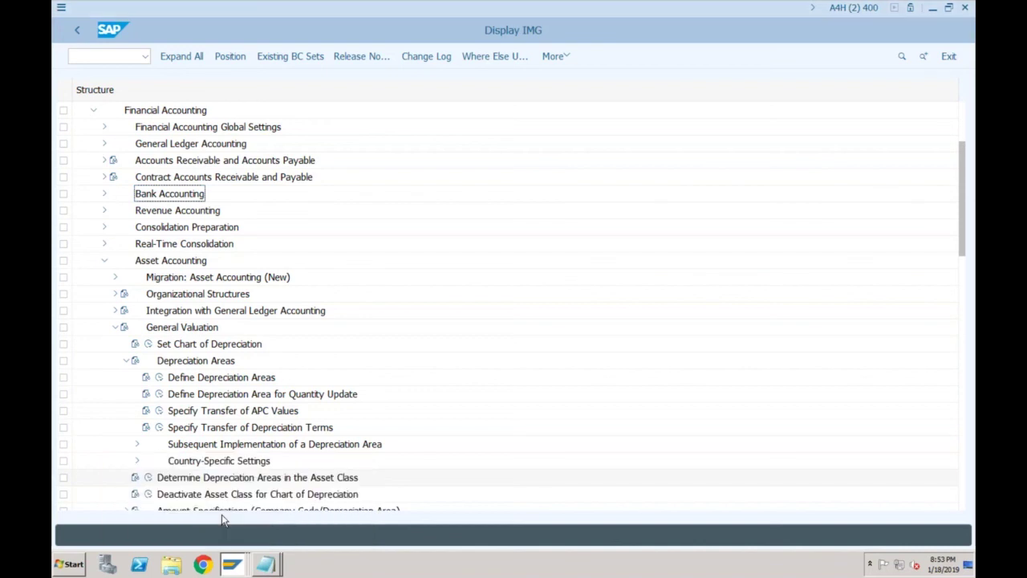
click(233, 566)
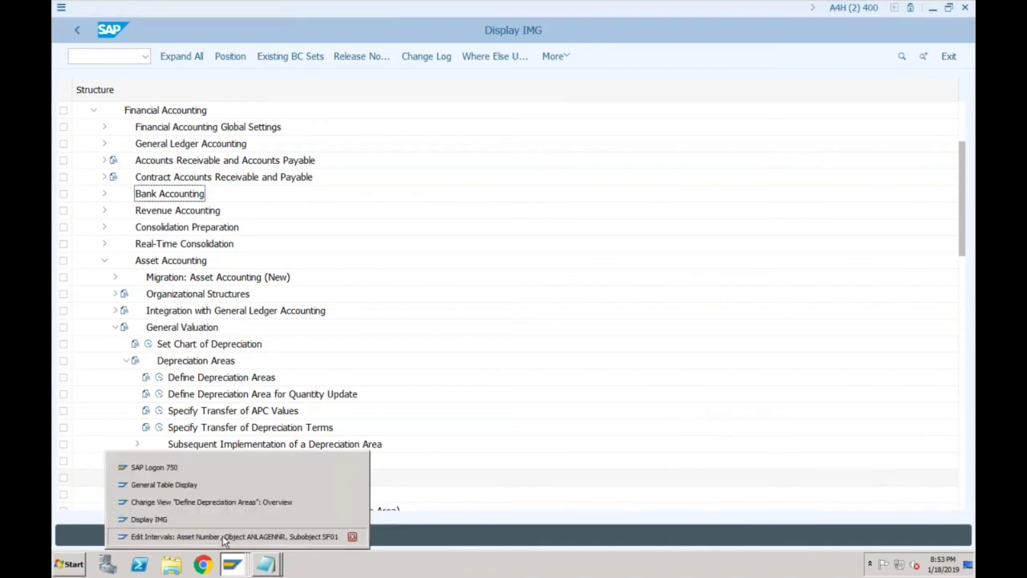
click(225, 533)
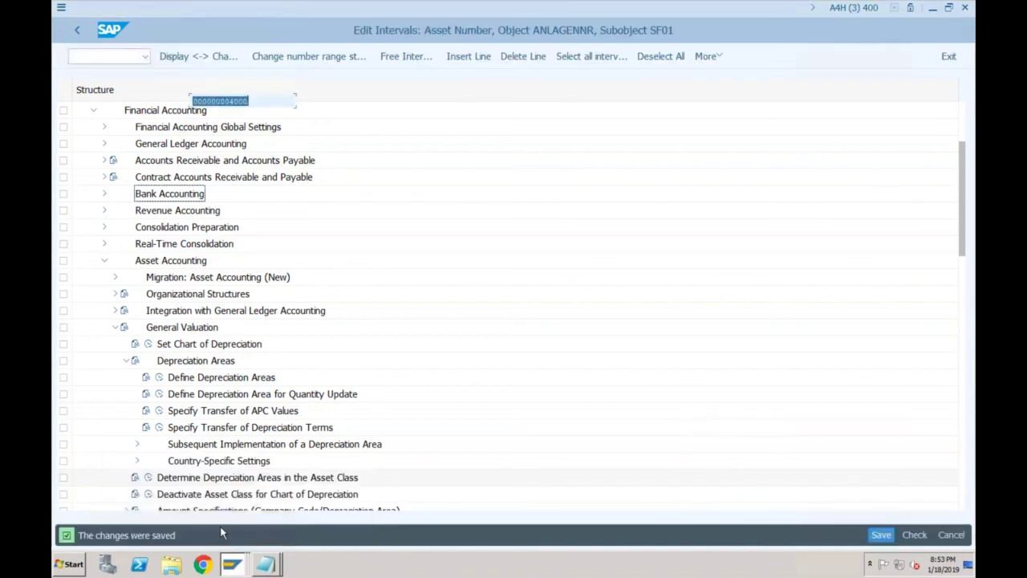
Step: Open view V_T093C_00 for editing in table maintenance via /nsm30
click(112, 61)
text(/nsm30)
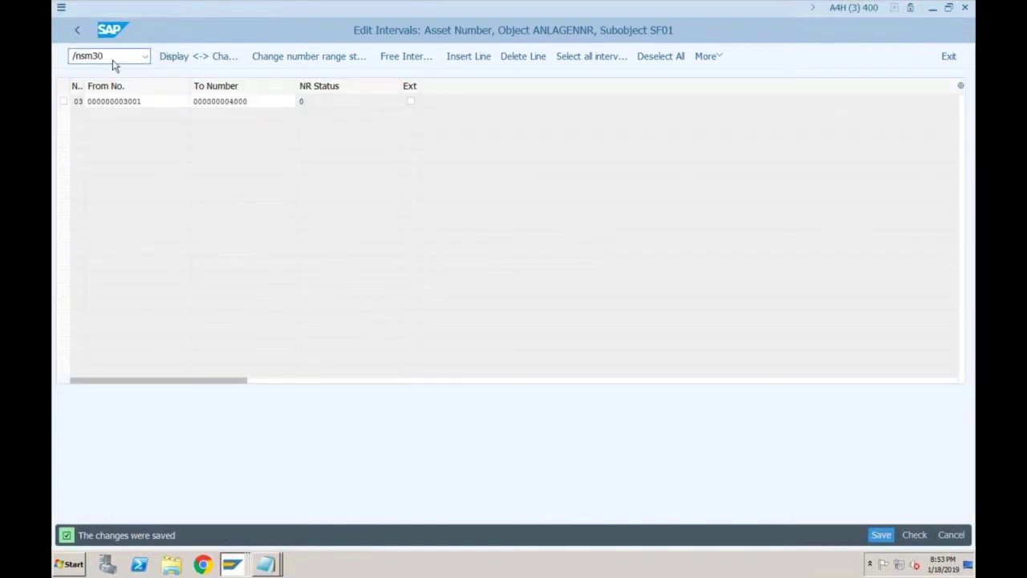
key(Return)
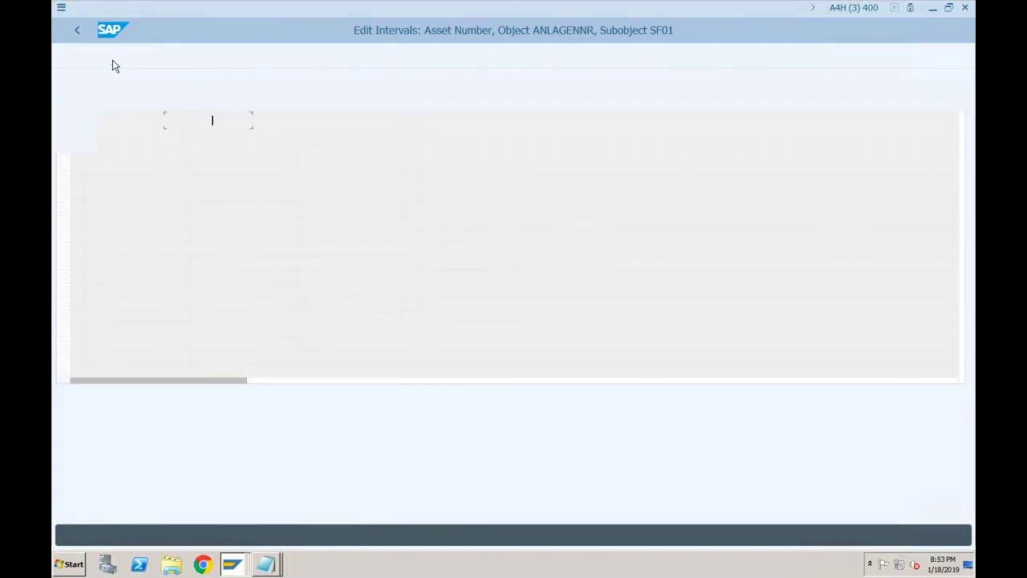
click(293, 61)
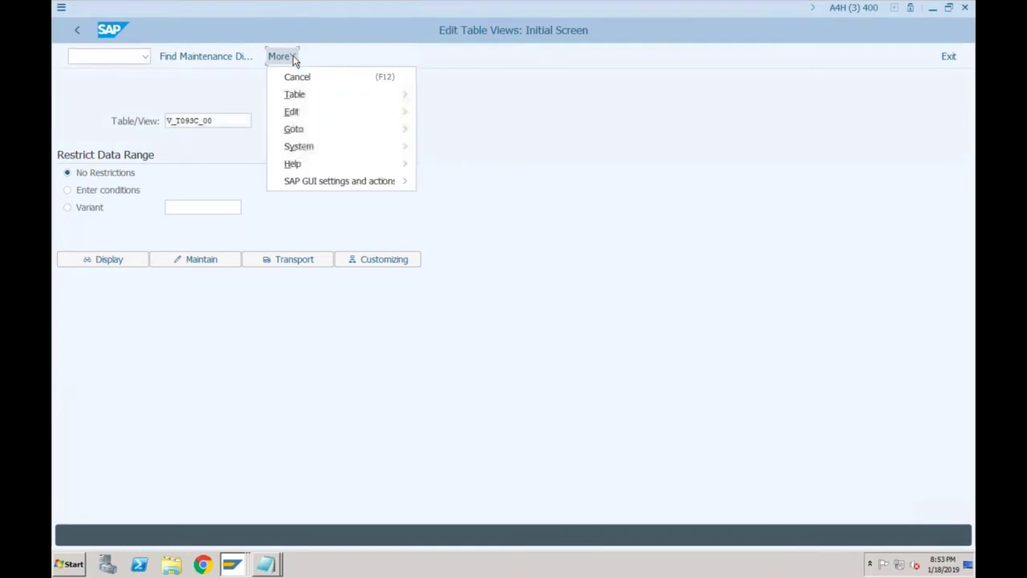
mouse_move(303, 95)
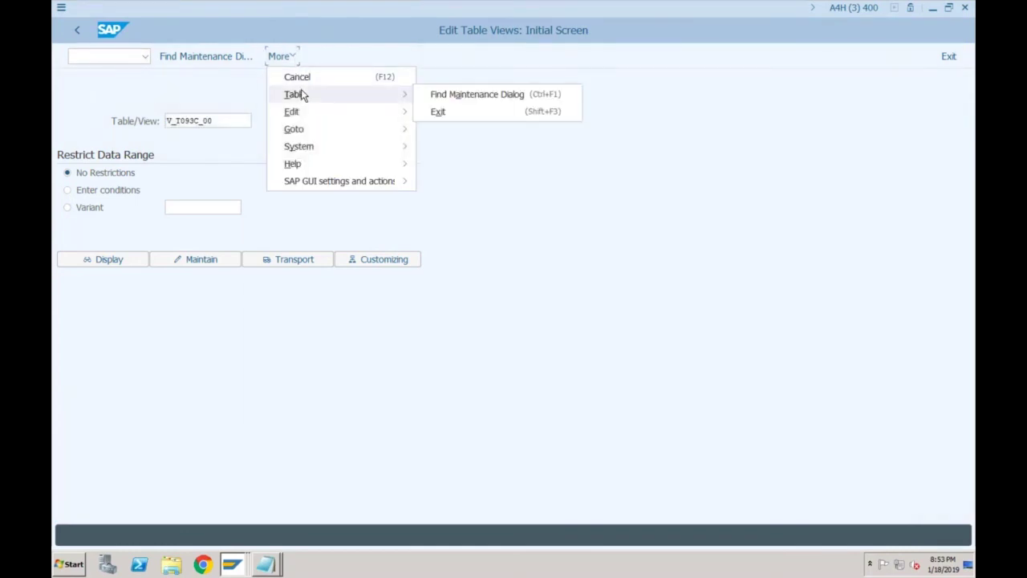
click(168, 94)
click(183, 263)
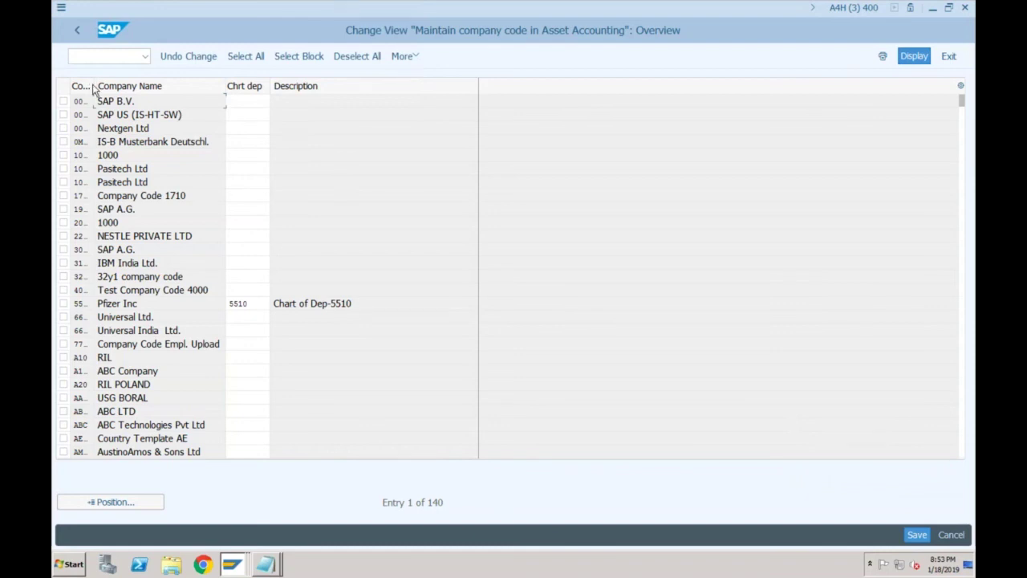
Step: Widen the company code column and confirm SF01's chart of depreciation entry
drag(93, 89, 167, 100)
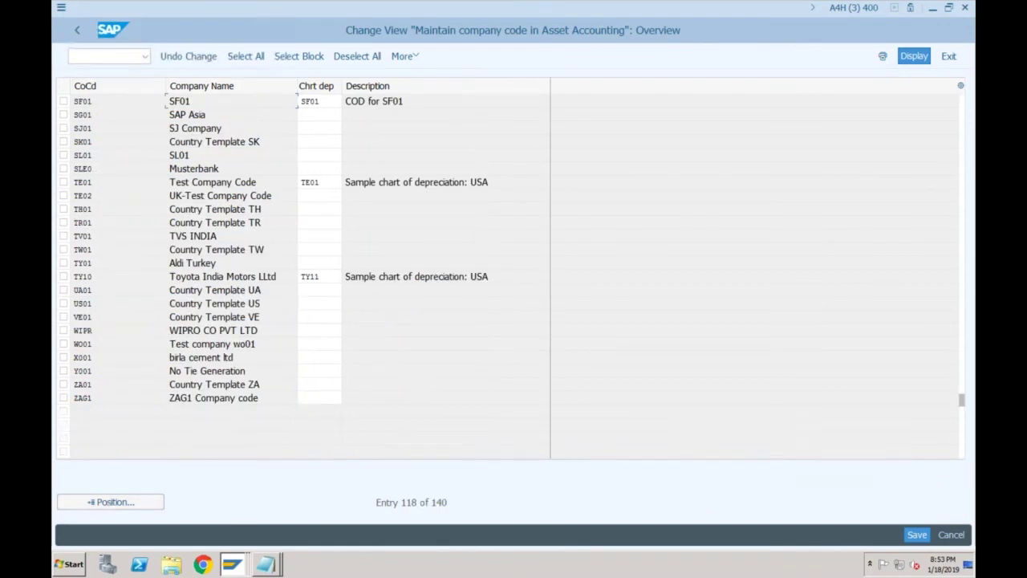
click(320, 101)
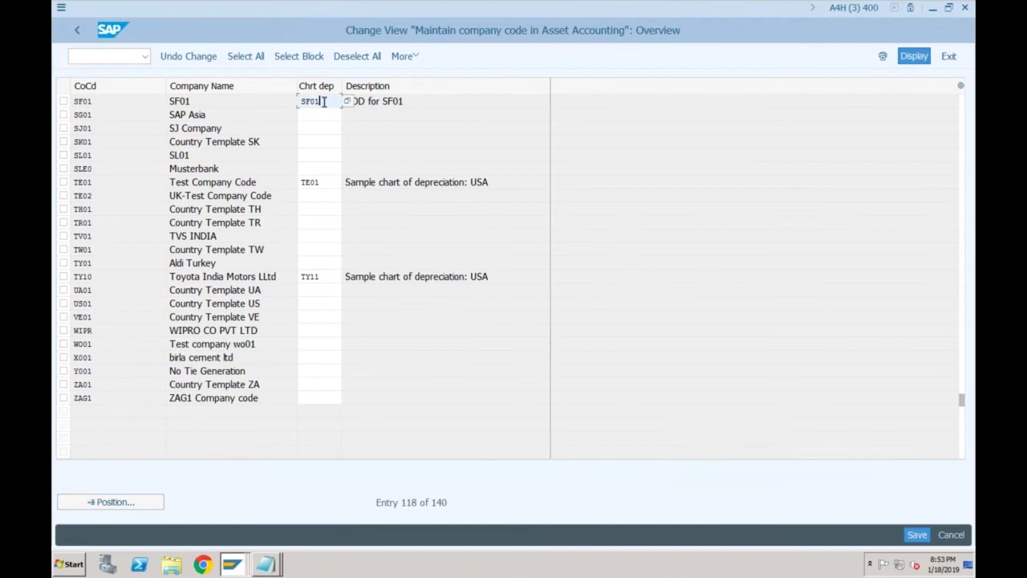
key(Return)
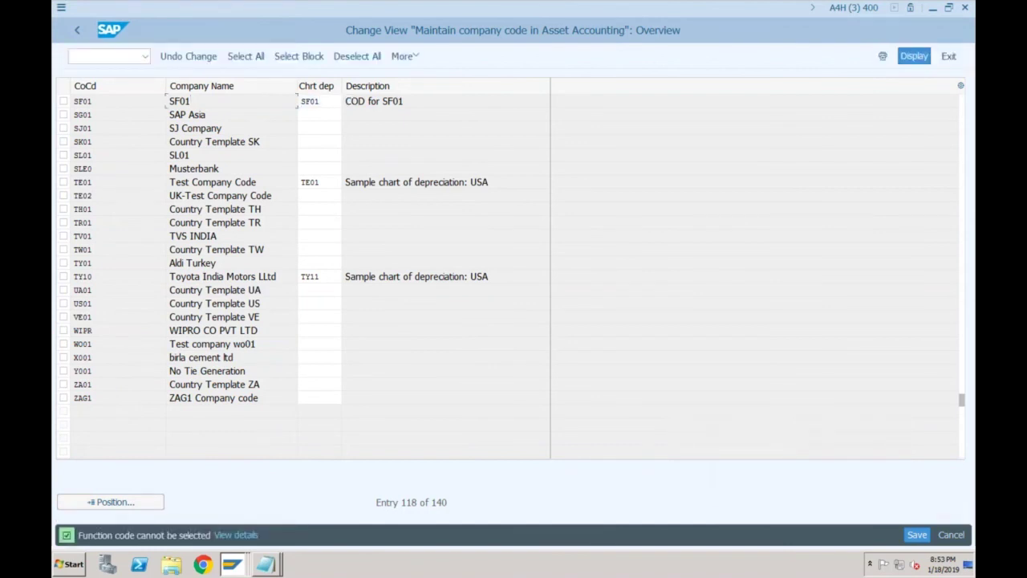
Step: Start a fresh logon session to the A4H system from SAP Logon 750
click(108, 59)
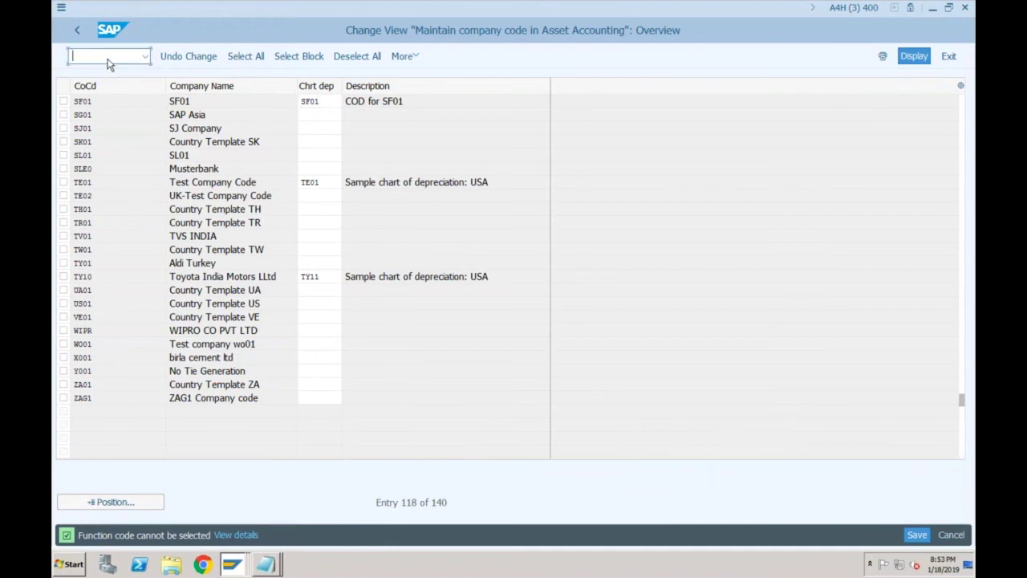
click(61, 7)
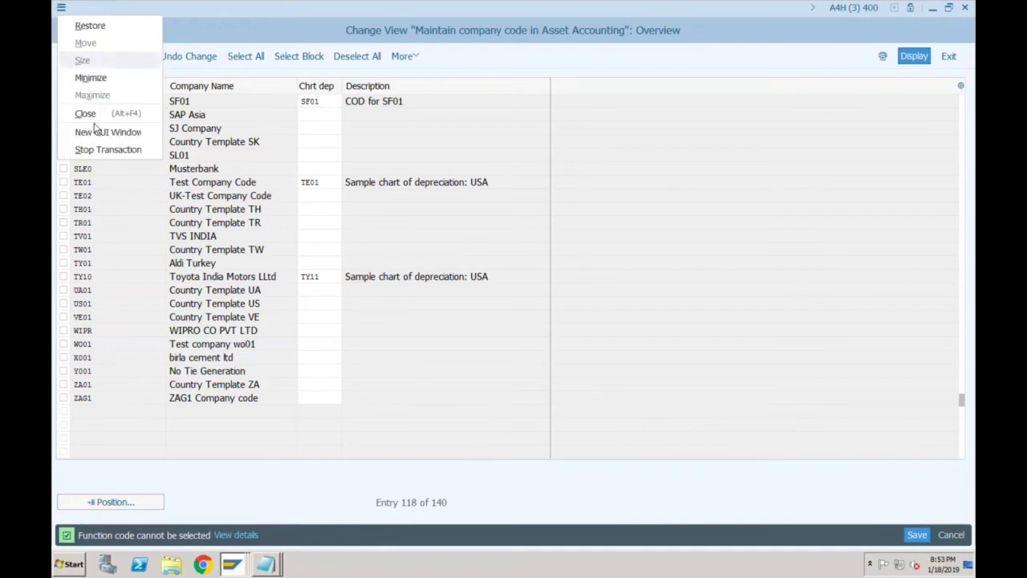
click(95, 151)
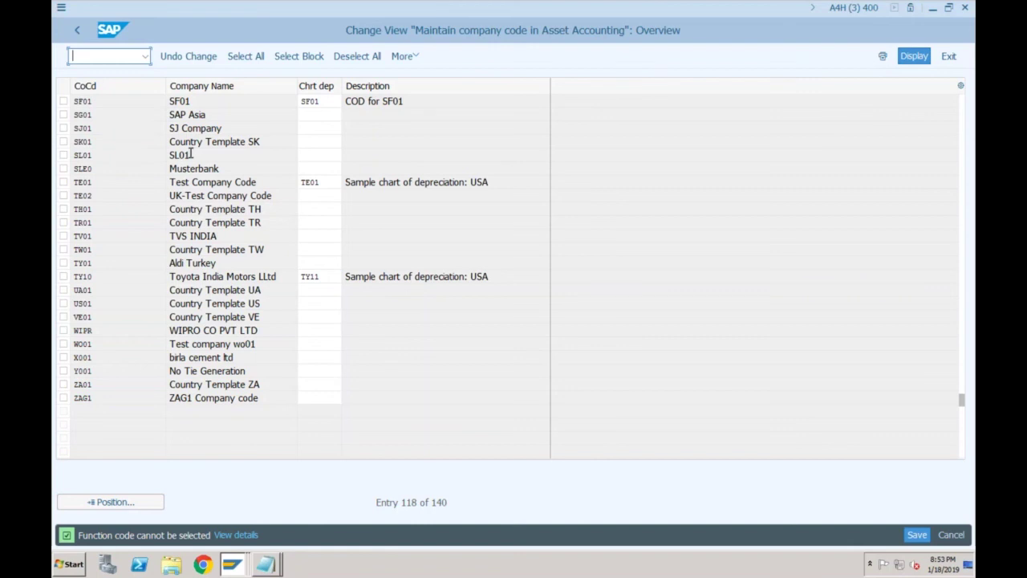
click(64, 16)
click(183, 10)
click(233, 566)
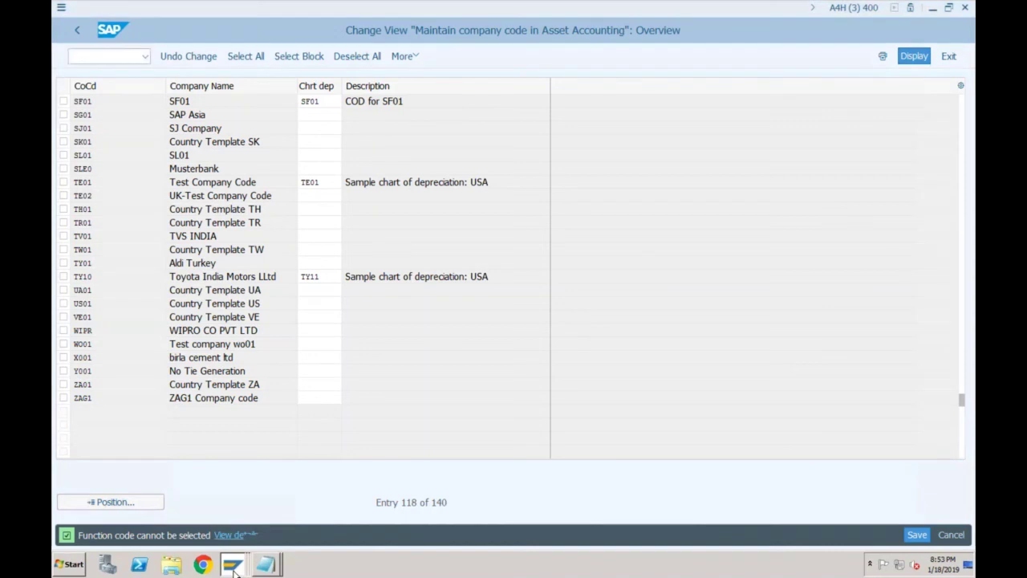
click(142, 468)
double_click(337, 137)
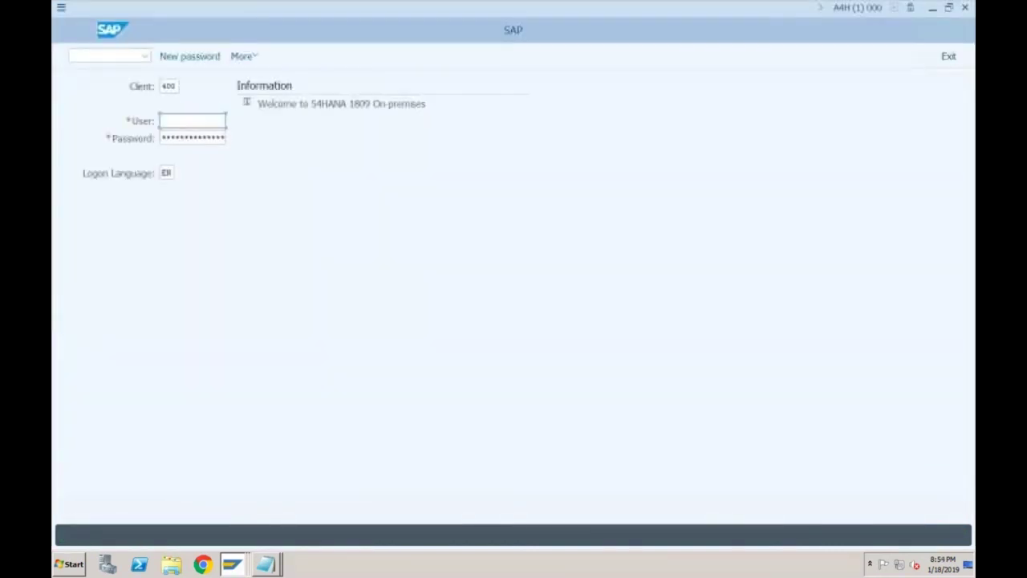
Step: Log on with the user credentials and dismiss the session-closed message
text(softnsol)
key(Tab)
key(Right)
key(Right)
key(Right)
key(Right)
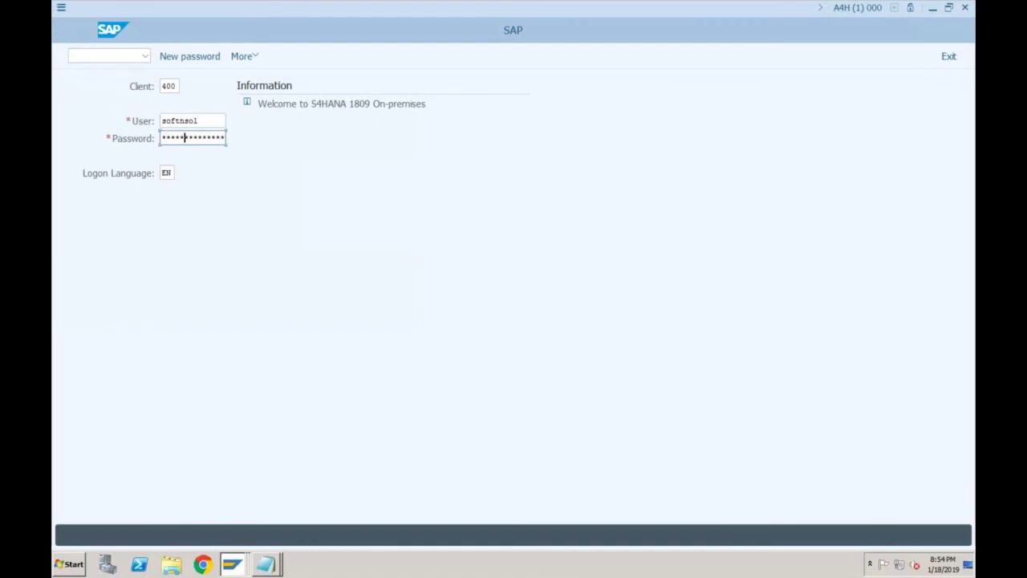
key(Right)
key(Right)
key(Right)
key(Right)
key(Return)
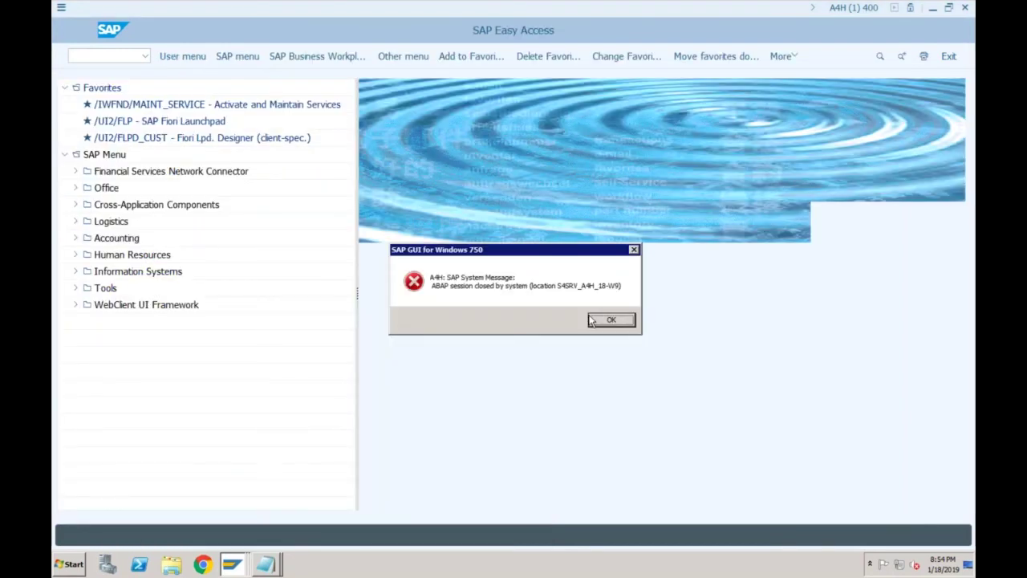
click(611, 320)
Step: Run AS01 for class 3100 in SF01, read the T093B error help, then exit
click(101, 56)
text(as01)
key(Return)
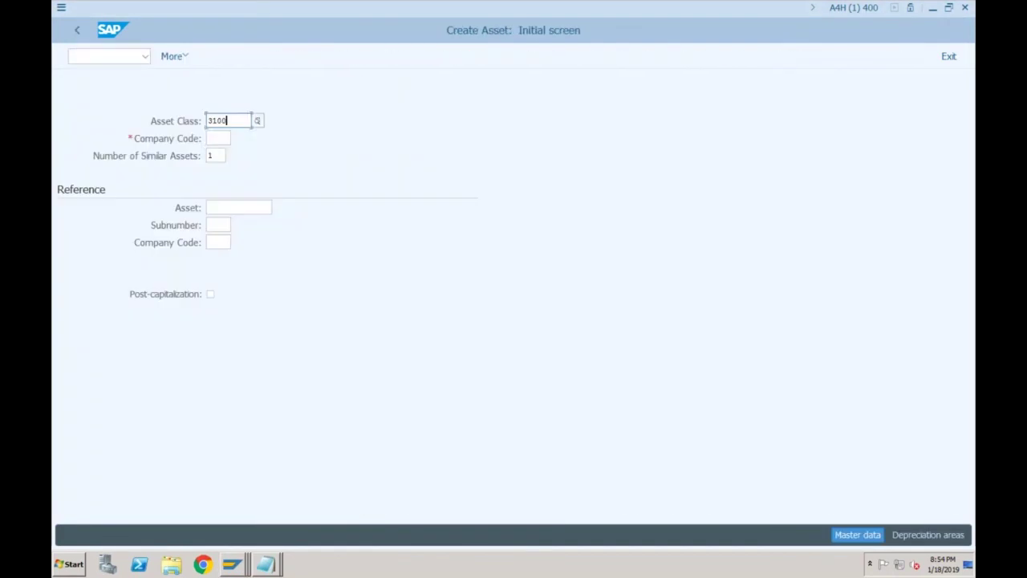
click(241, 138)
text(sf01)
key(Return)
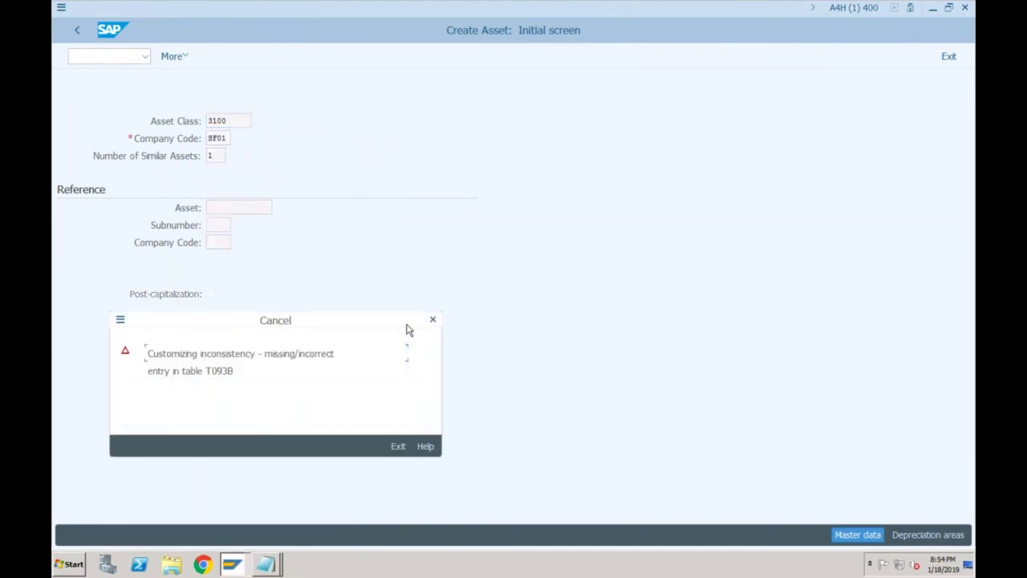
click(428, 448)
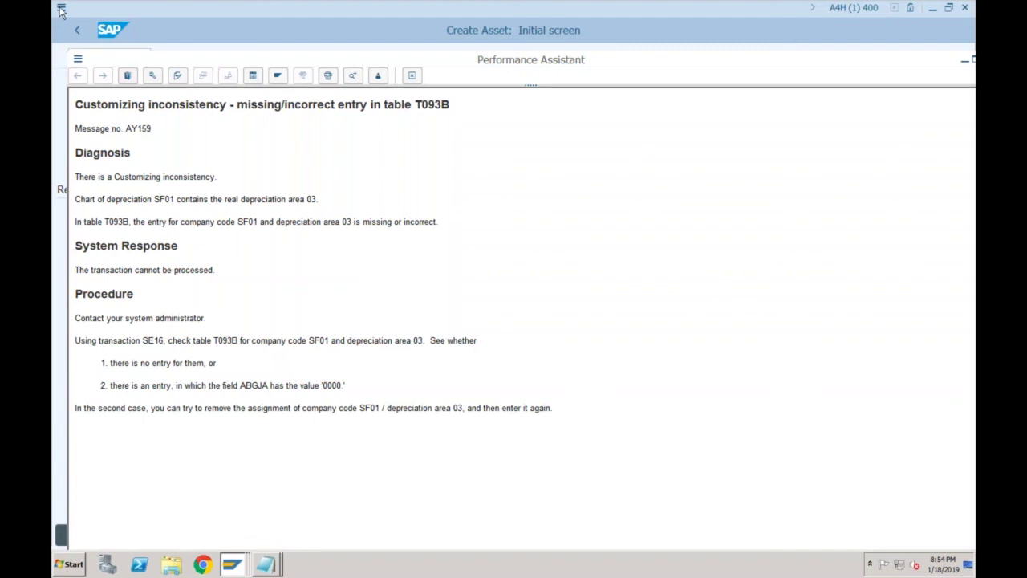
key(Escape)
click(396, 447)
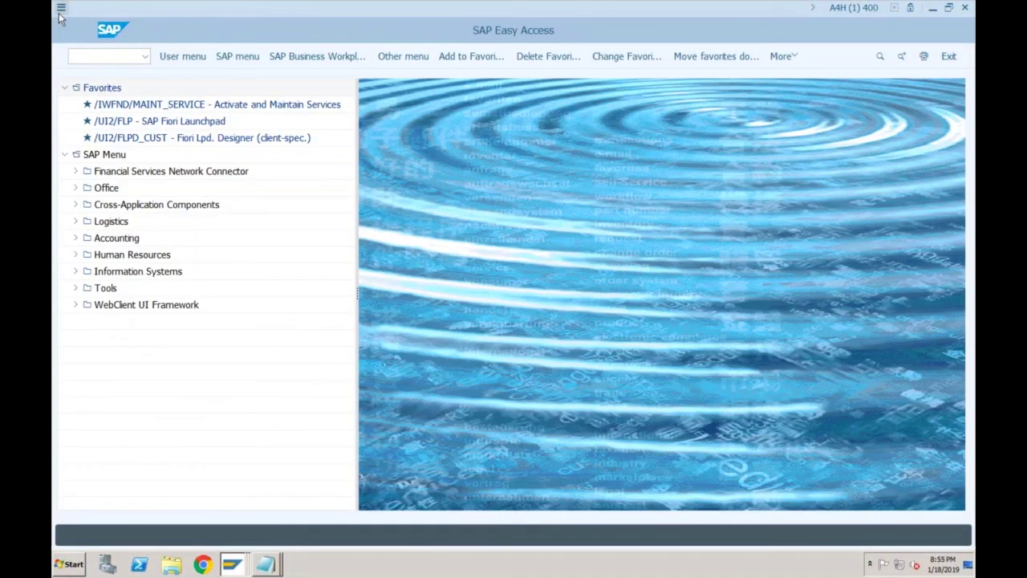
Step: List table T093B entries in SE16 with selection 1010, then switch back to Easy Access
click(109, 56)
text(se16)
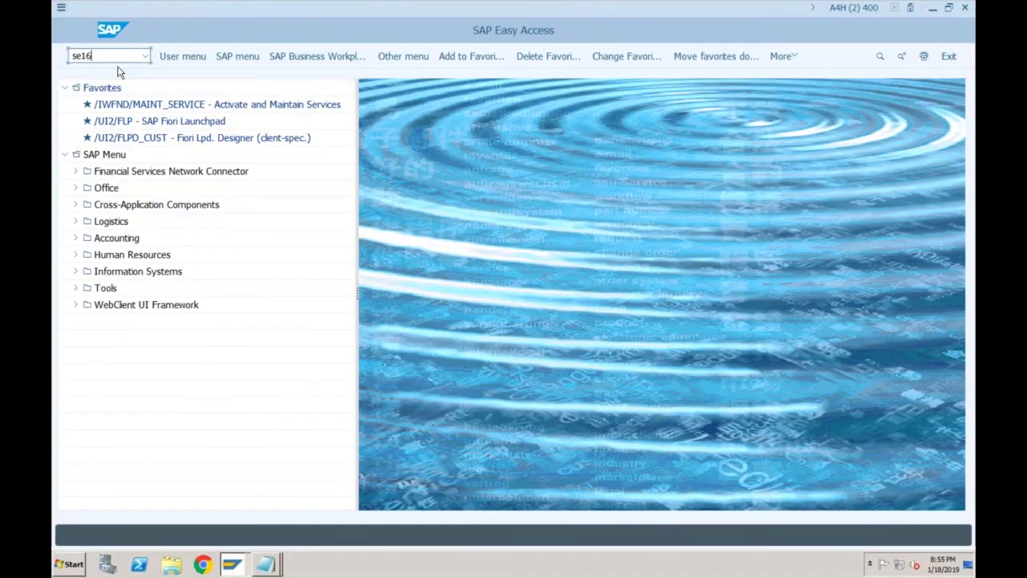
key(Return)
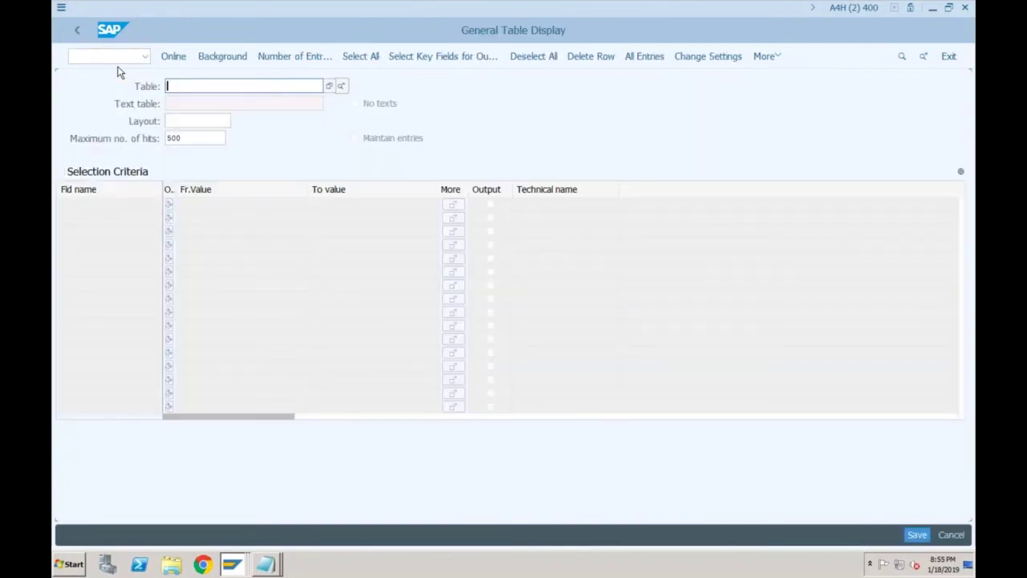
text(T093B)
key(Return)
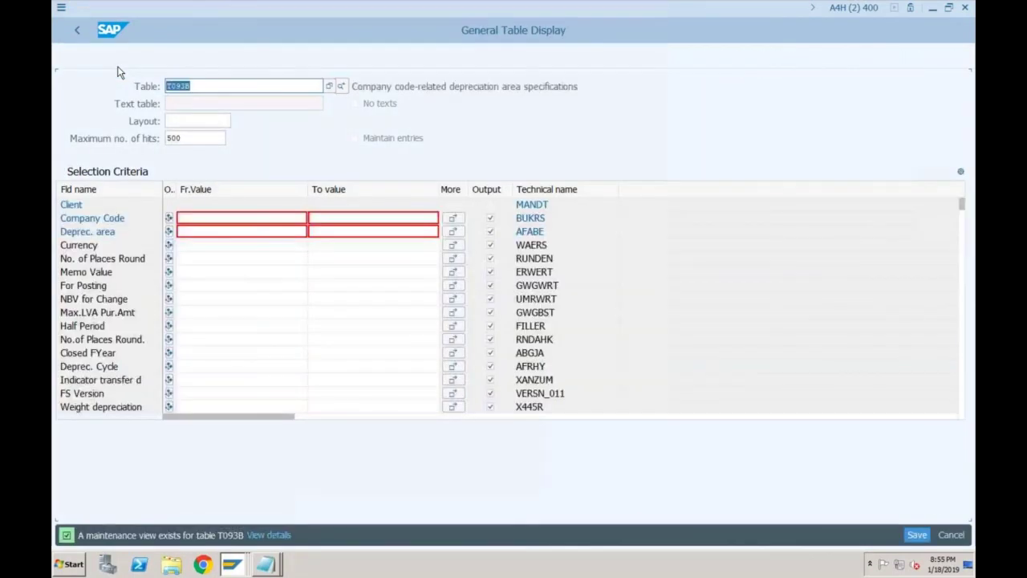
text(1010)
click(172, 50)
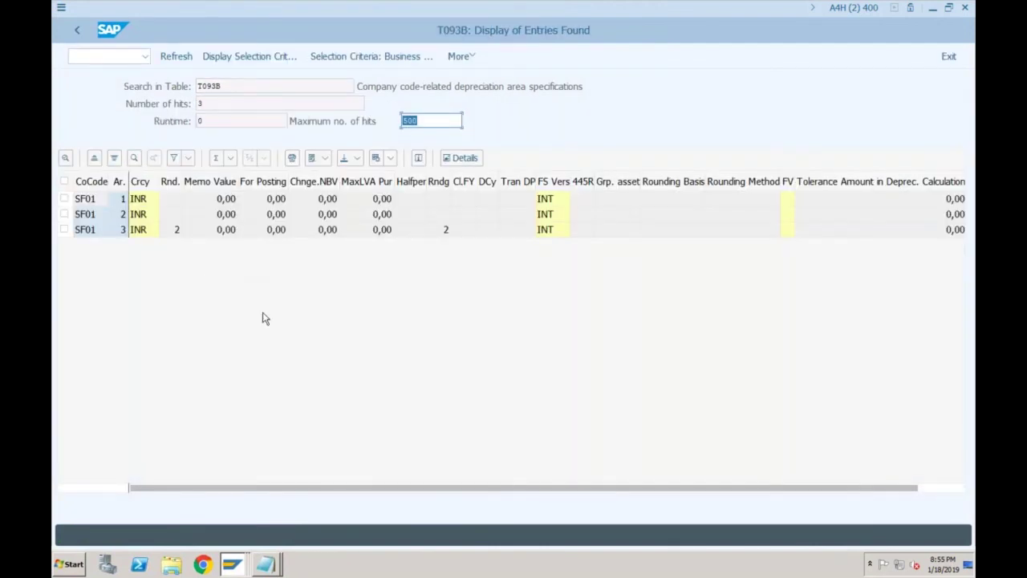
click(236, 563)
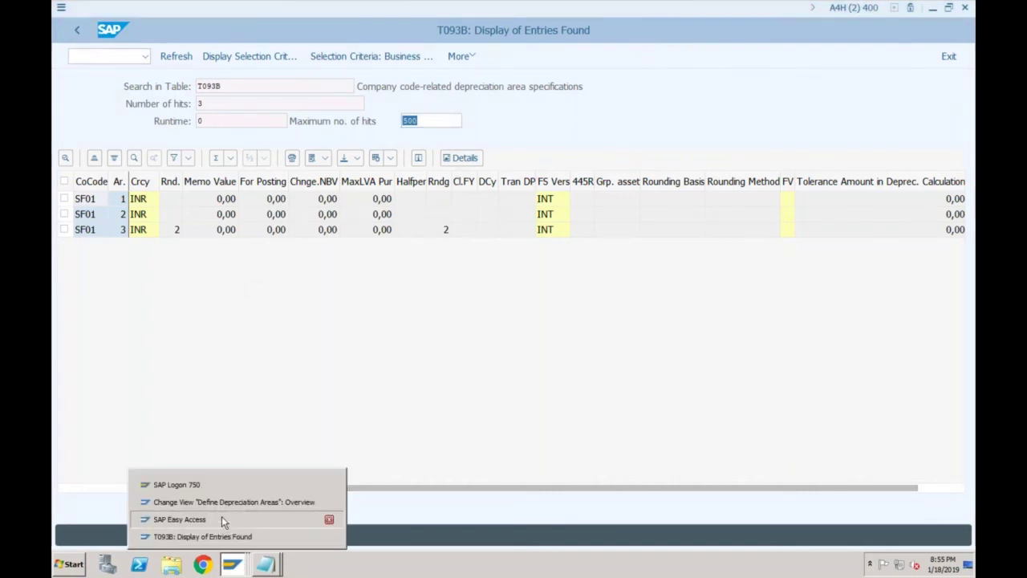
click(223, 519)
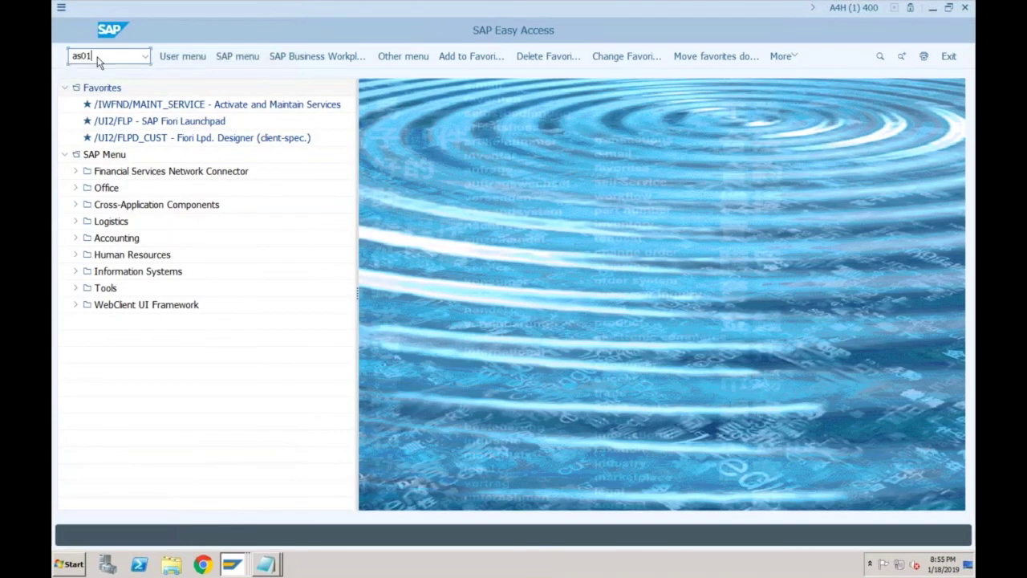
Step: Retry AS01 with class 3100, open the T093B error help, then return to SE16 results
key(Return)
text(3100)
key(Return)
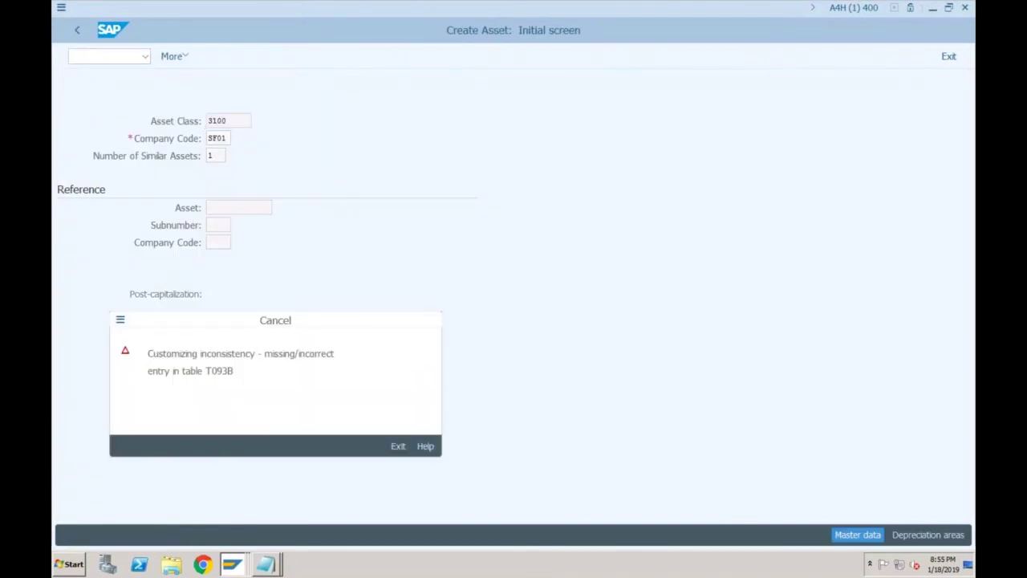
click(424, 446)
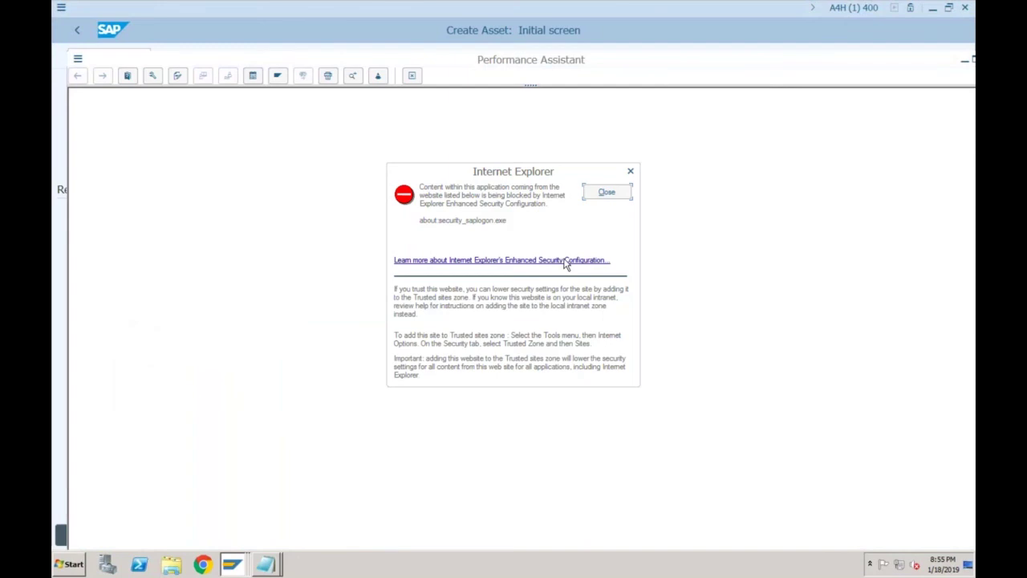
click(606, 192)
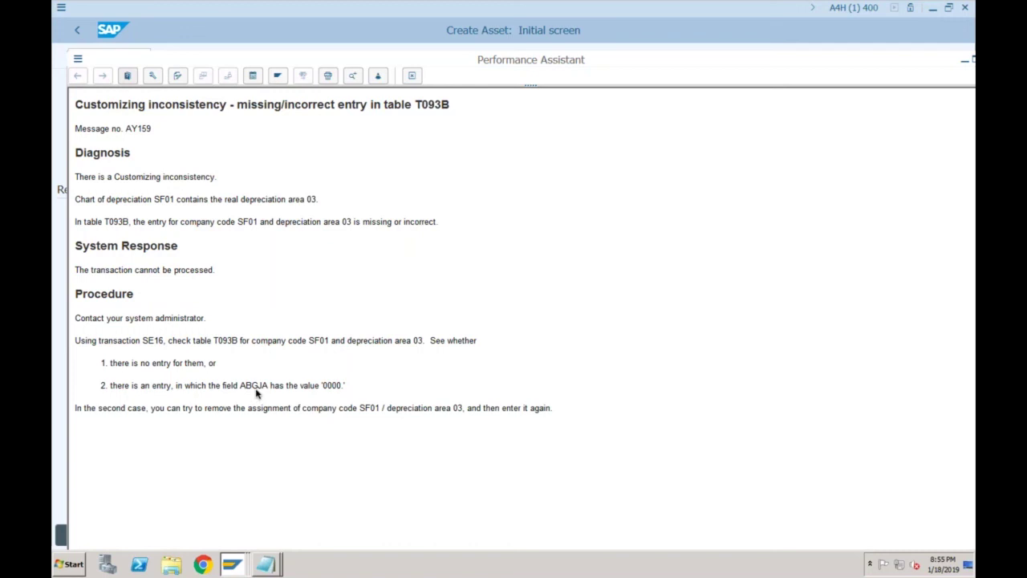
key(super+Tab)
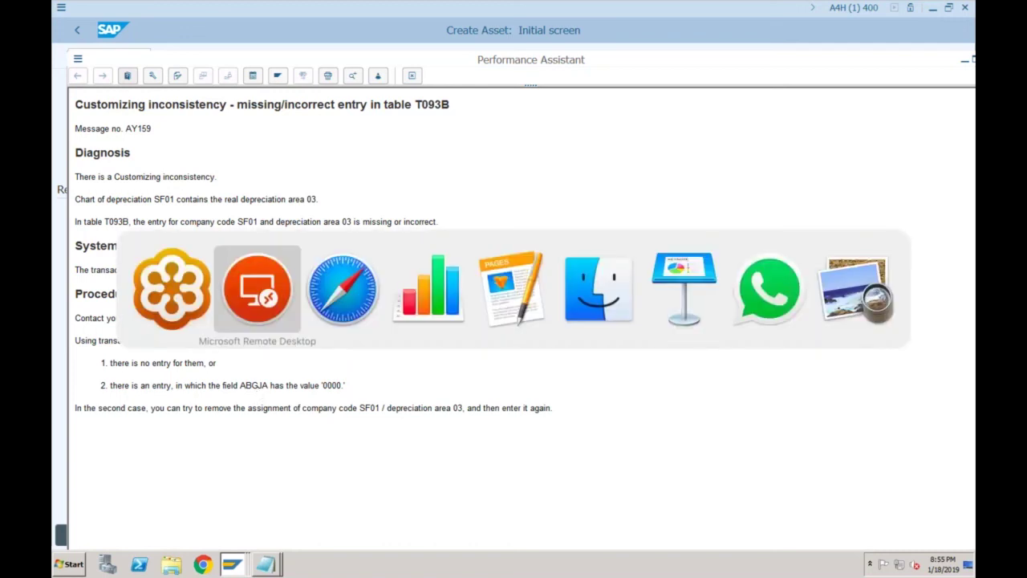
key(super+shift+Tab)
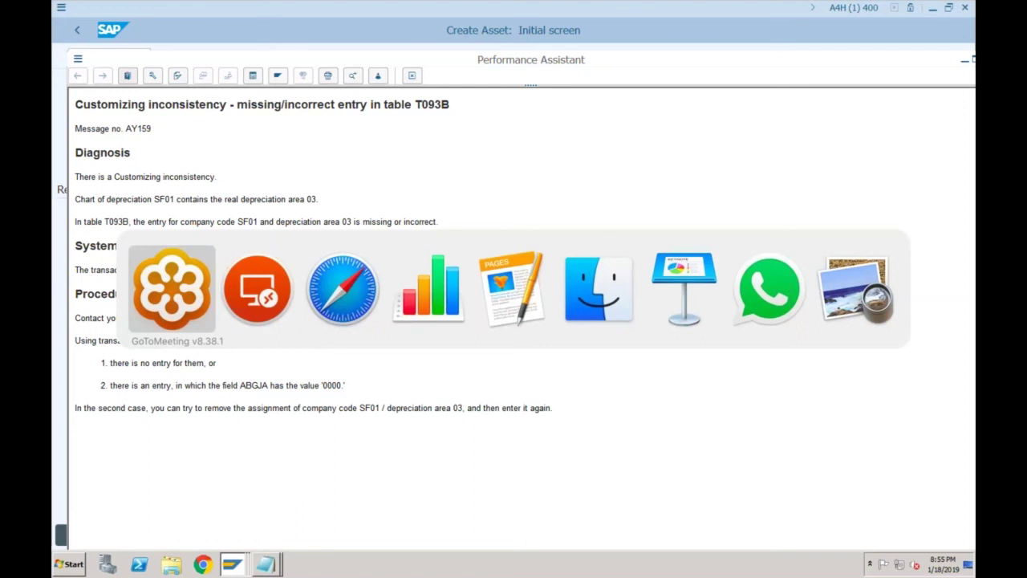
key(super+Tab)
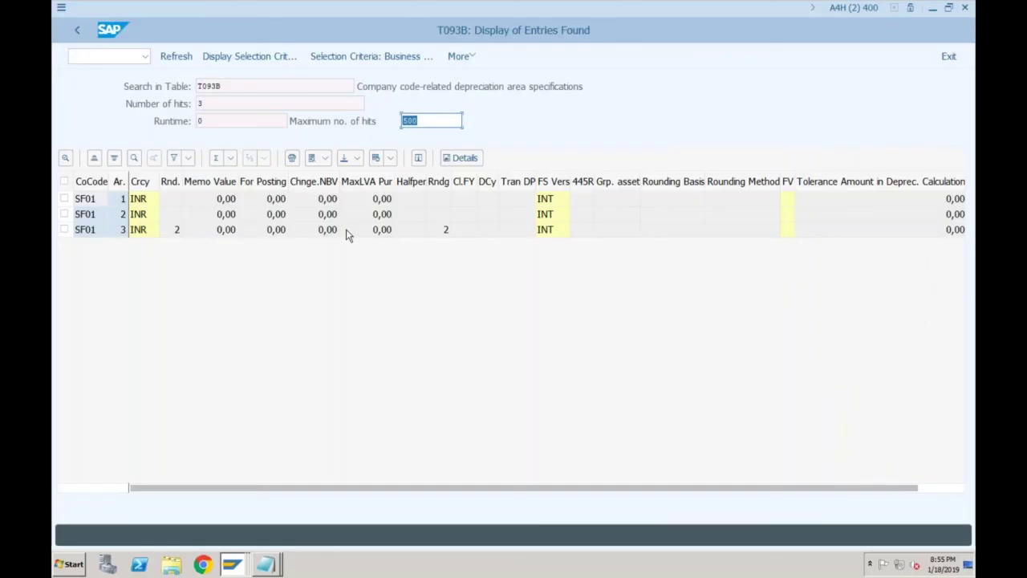
Step: Verify area 03's Closed Fiscal Year is 0000, then bring up Define Depreciation Areas
double_click(347, 231)
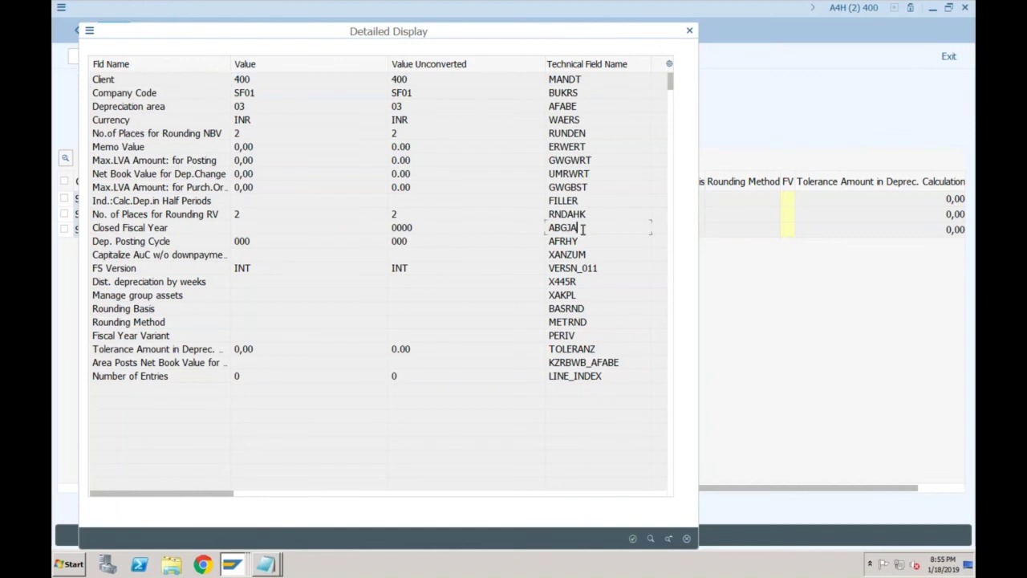
double_click(409, 227)
click(237, 565)
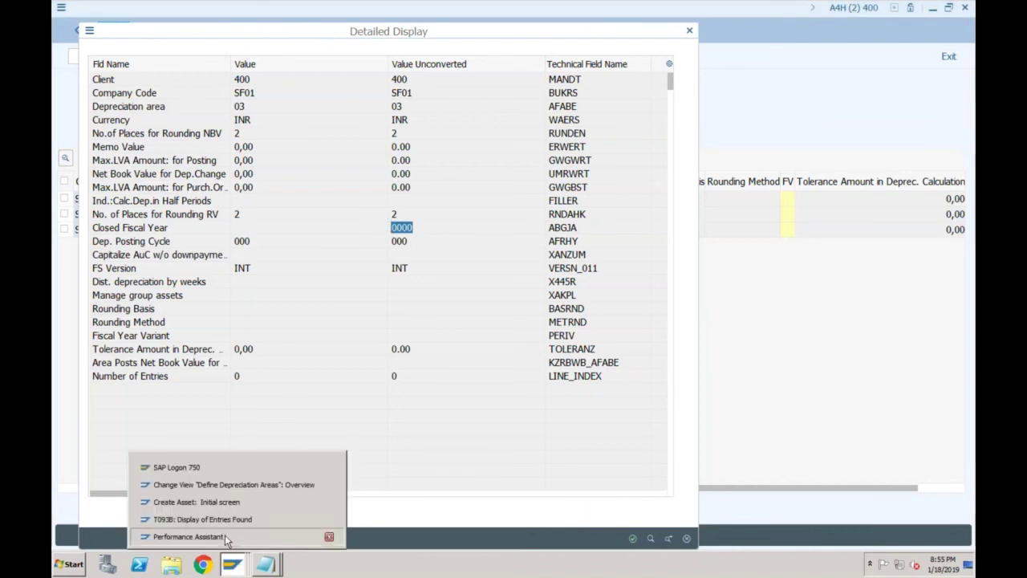
click(224, 535)
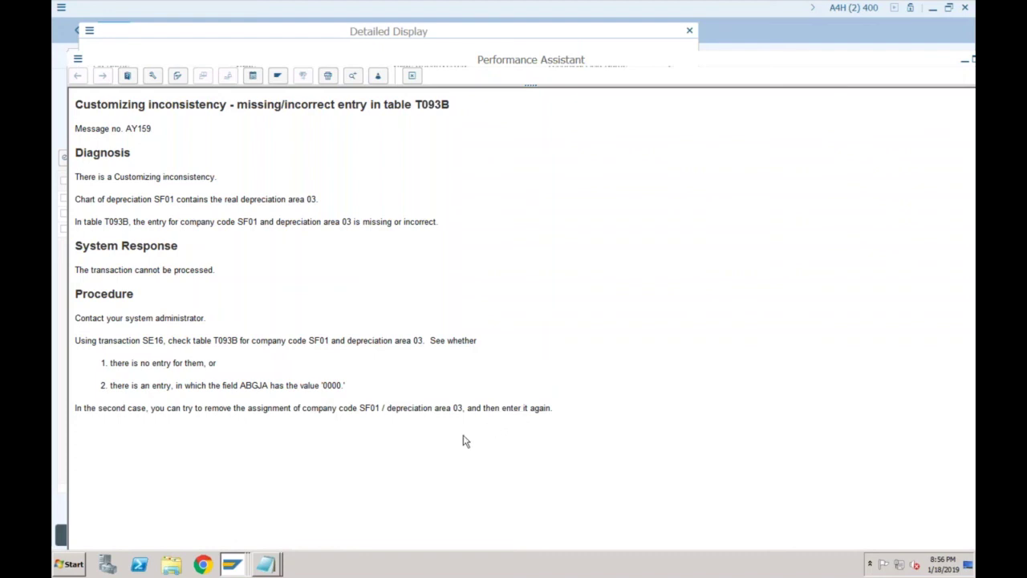
mouse_move(231, 566)
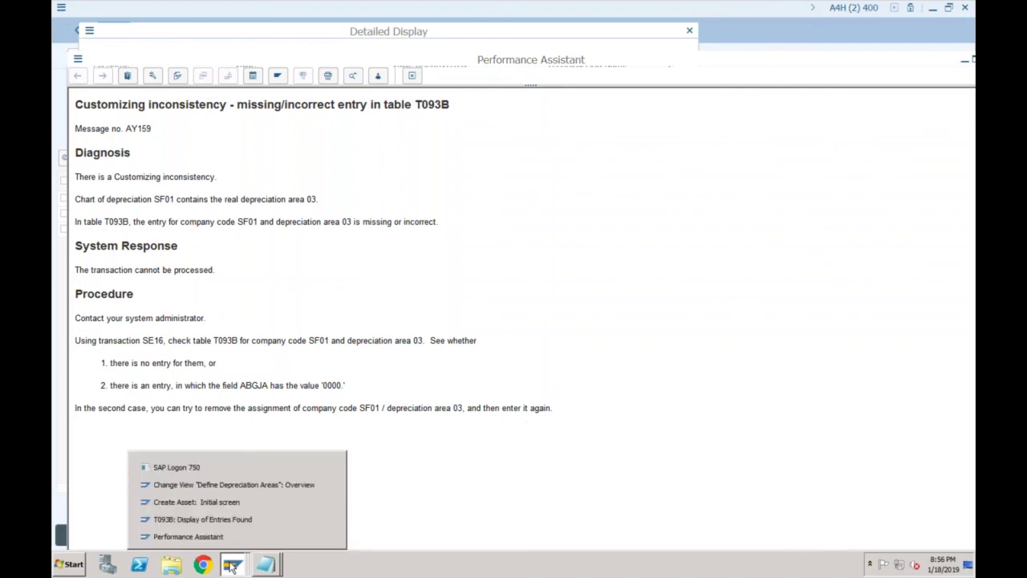
click(232, 484)
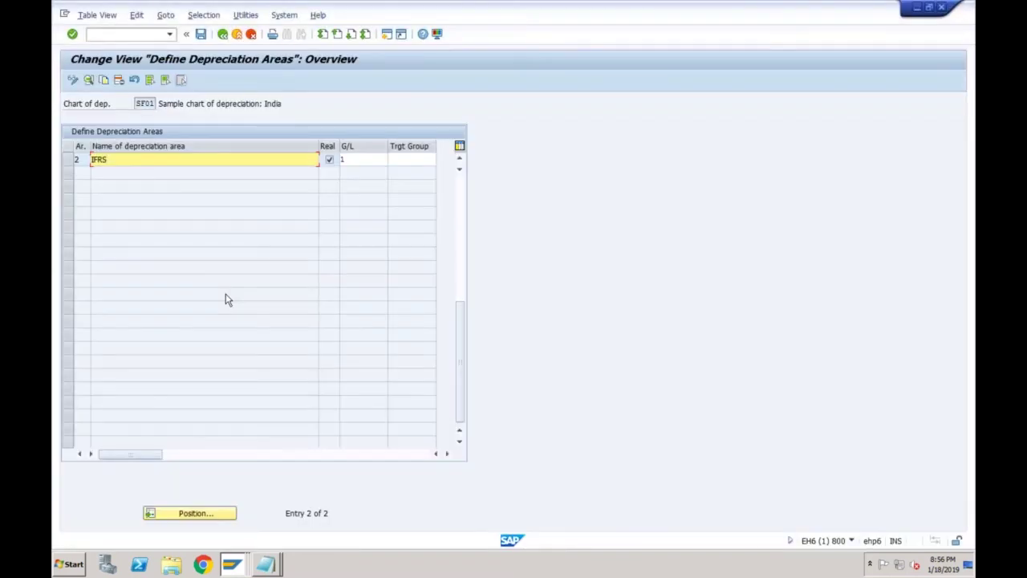
Step: Bring the asset creation window forward and abandon the failed creation
click(232, 564)
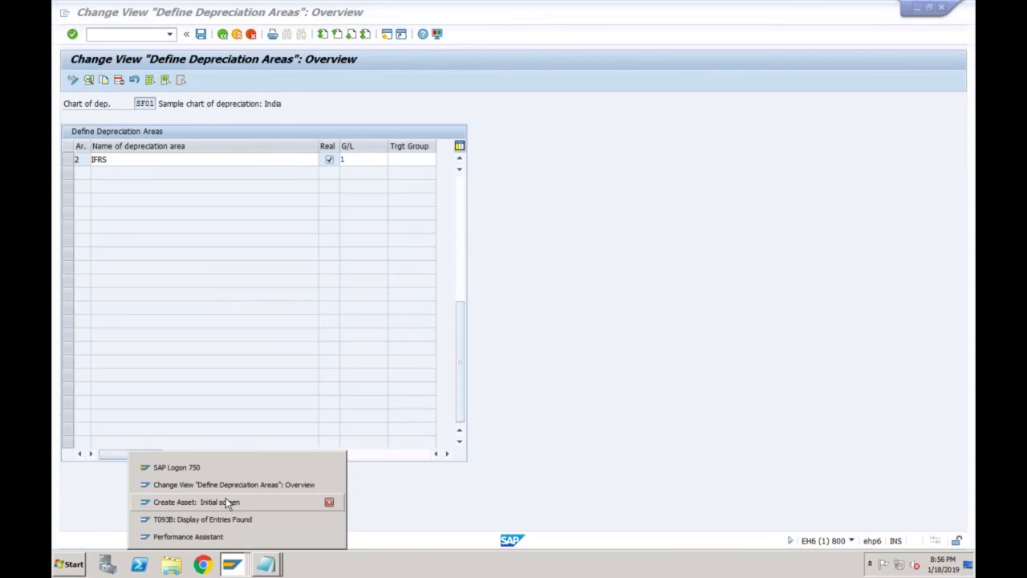
click(226, 502)
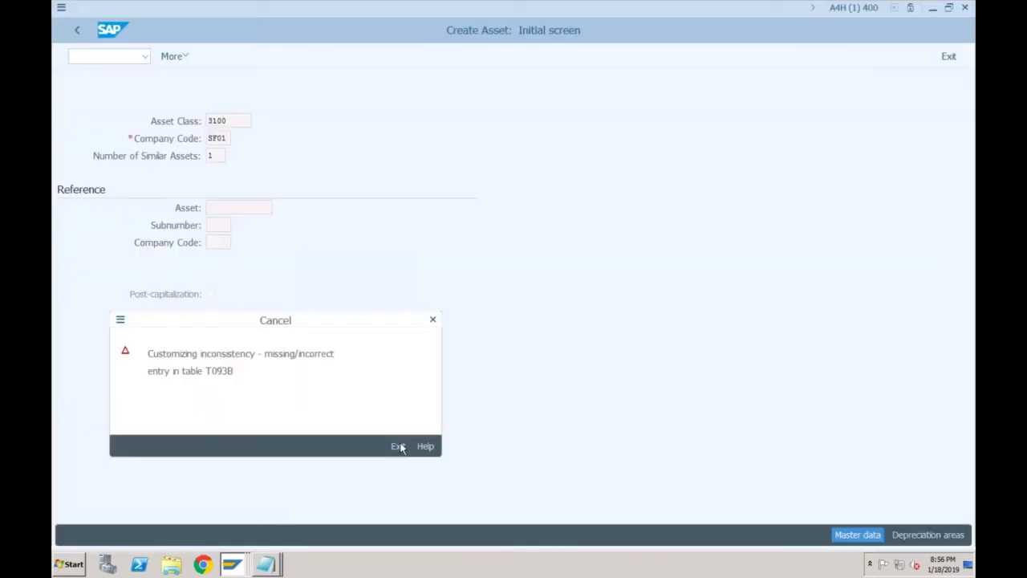
click(398, 446)
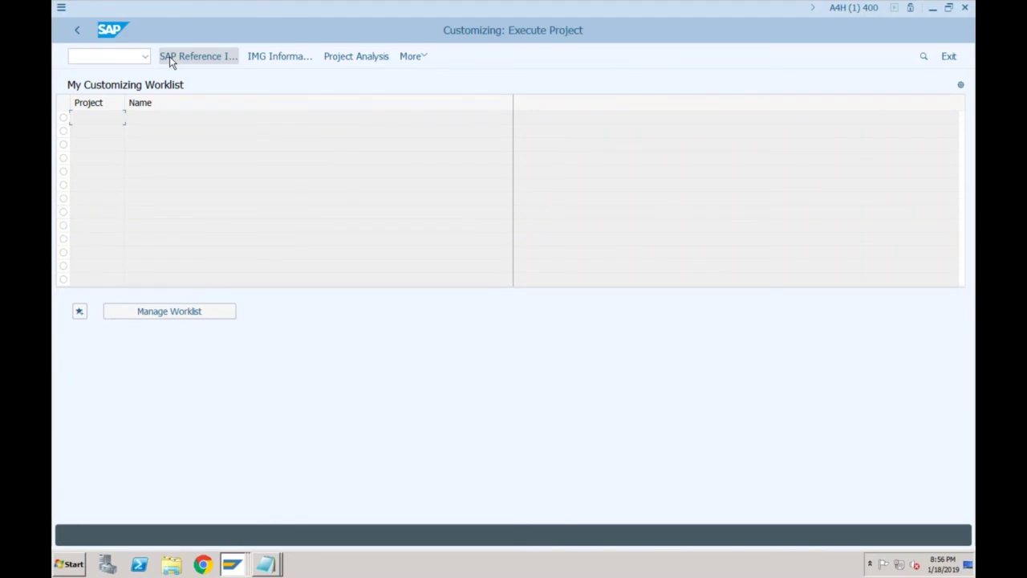
Step: Delete depreciation area 3 Parallel Currency from chart SF01 and save
click(169, 58)
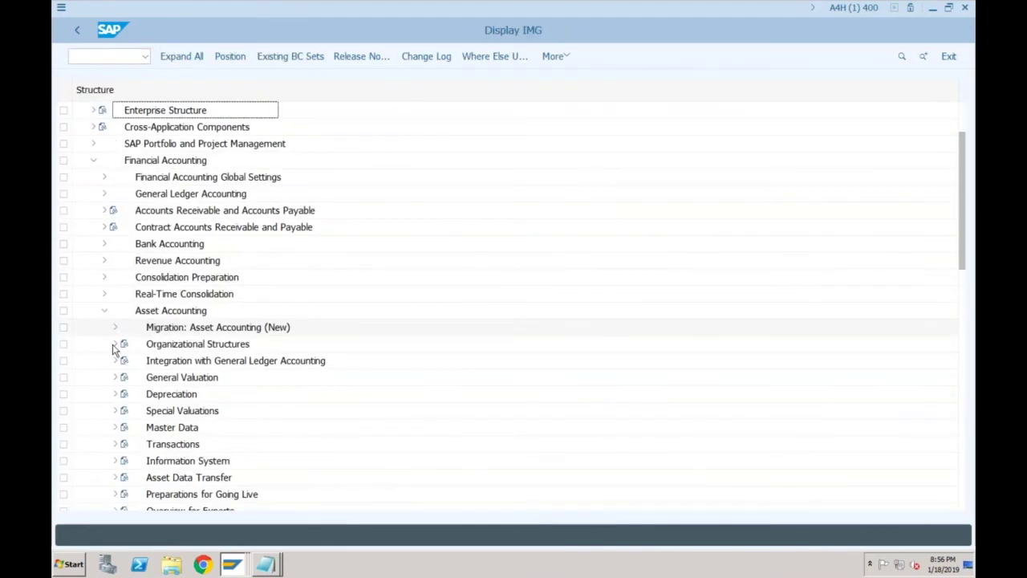
click(122, 344)
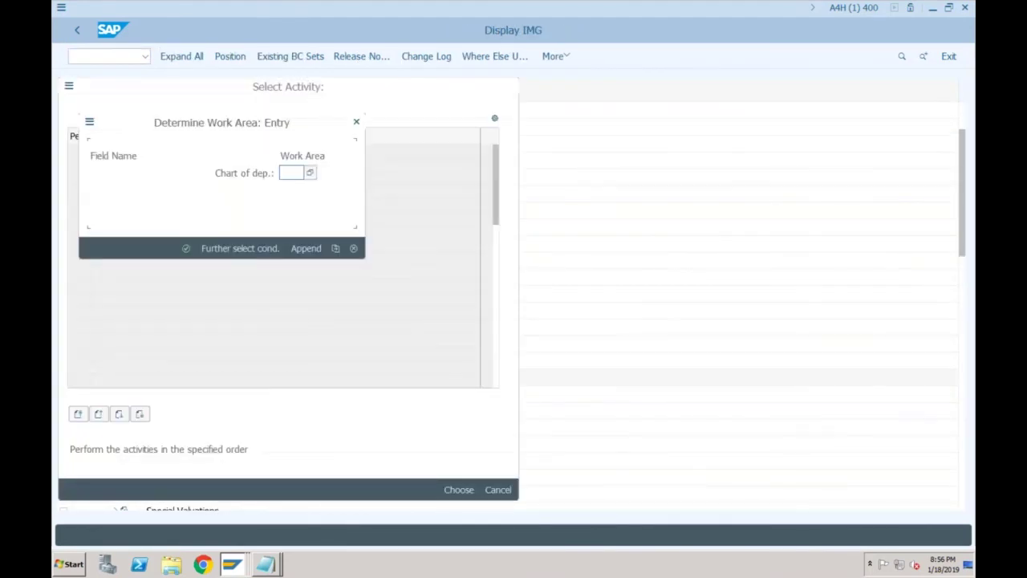
text(sf01)
key(Return)
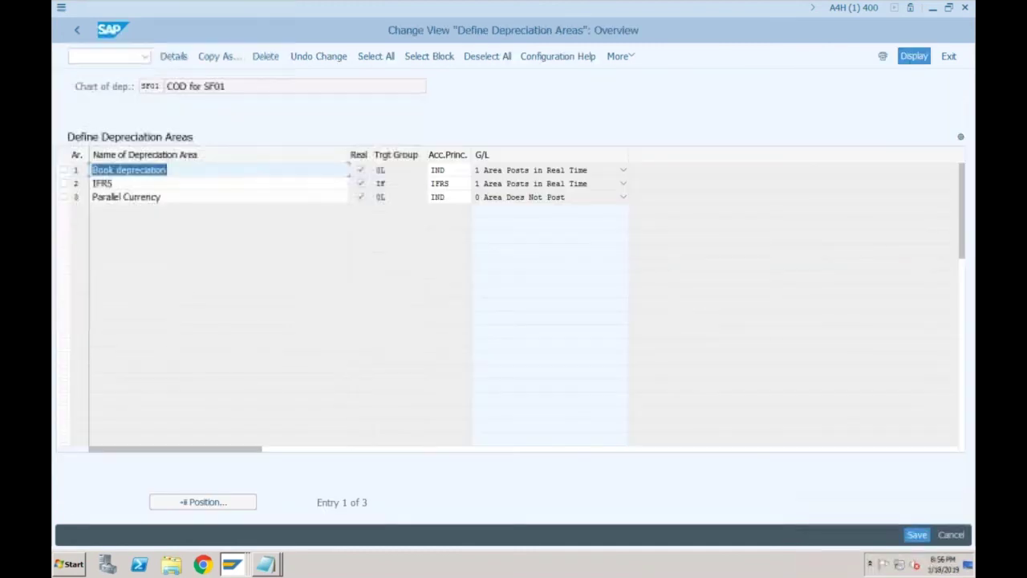
double_click(126, 196)
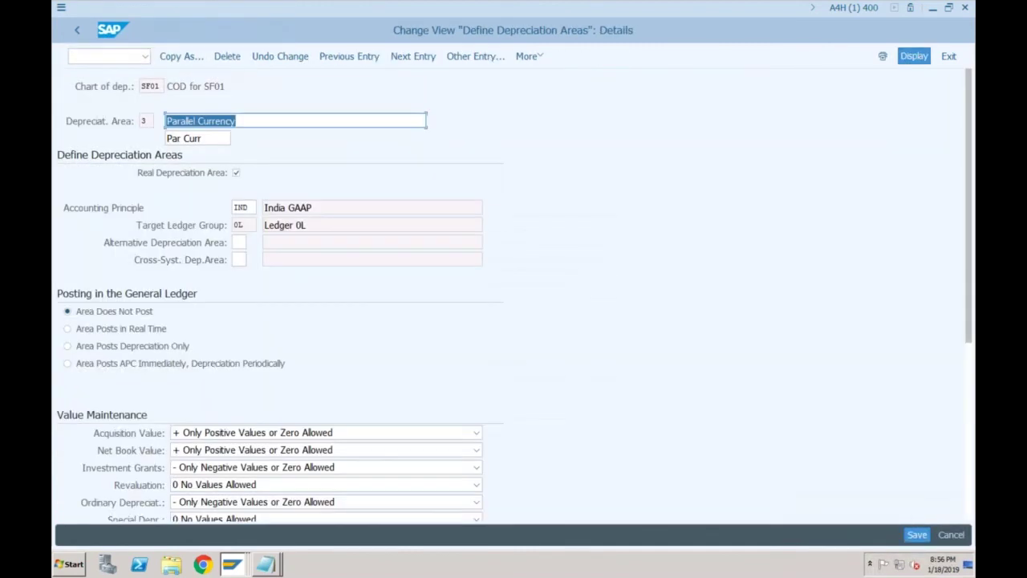
click(77, 30)
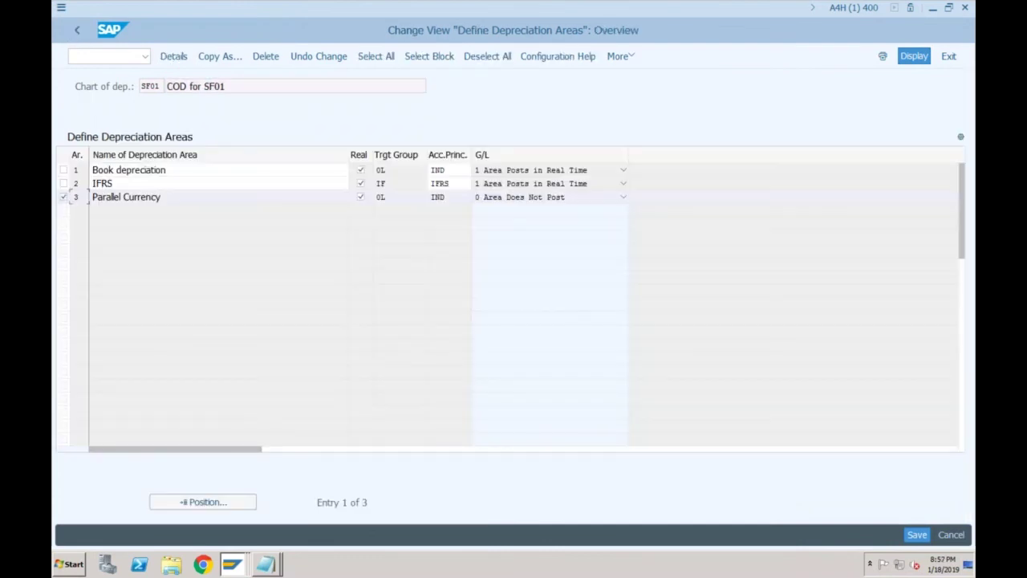
click(266, 56)
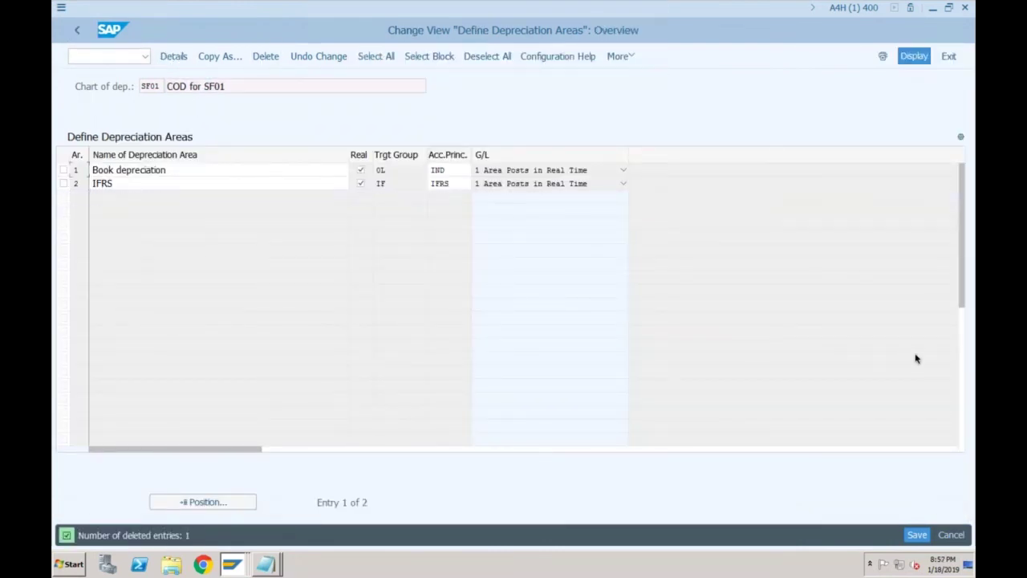
click(917, 534)
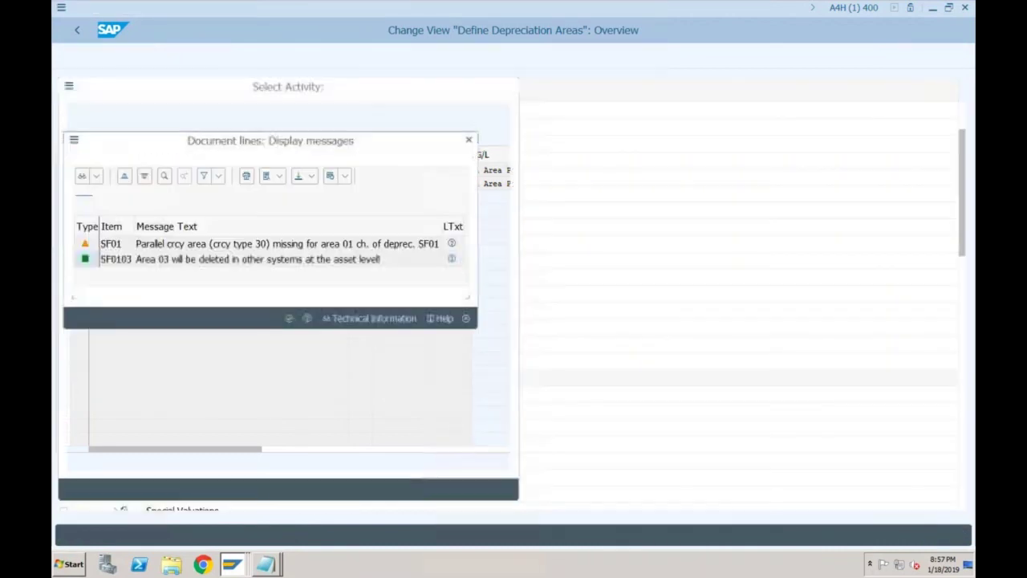
Step: Confirm the deletion request, then copy Book depreciation as area 3 with Area Does Not Post and save
click(289, 319)
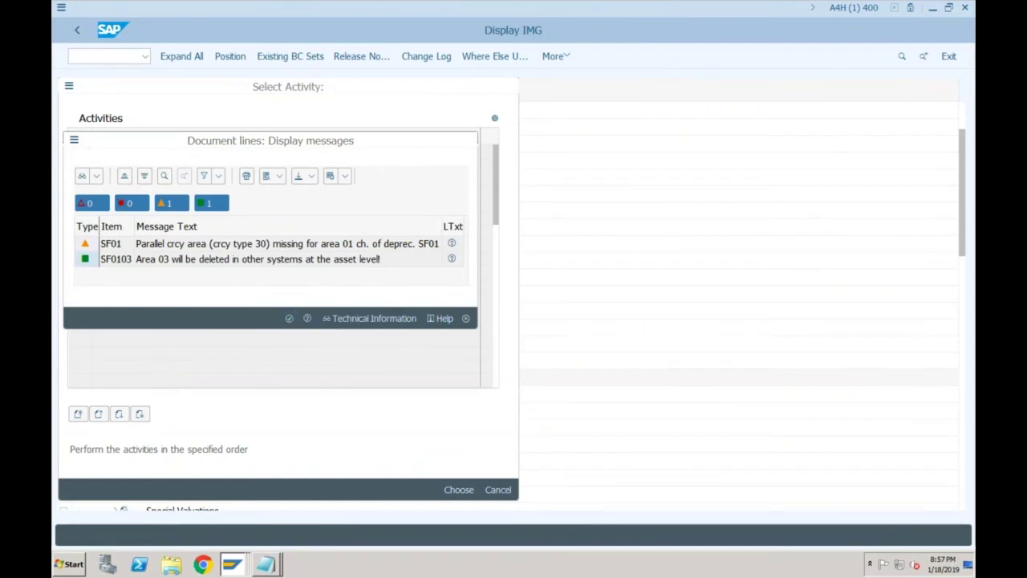
click(269, 250)
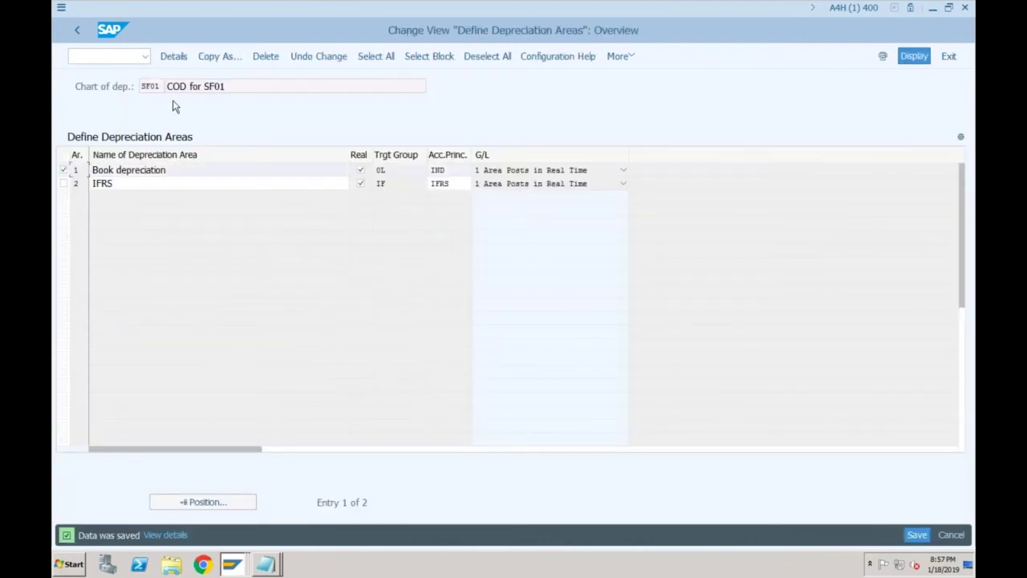
click(212, 59)
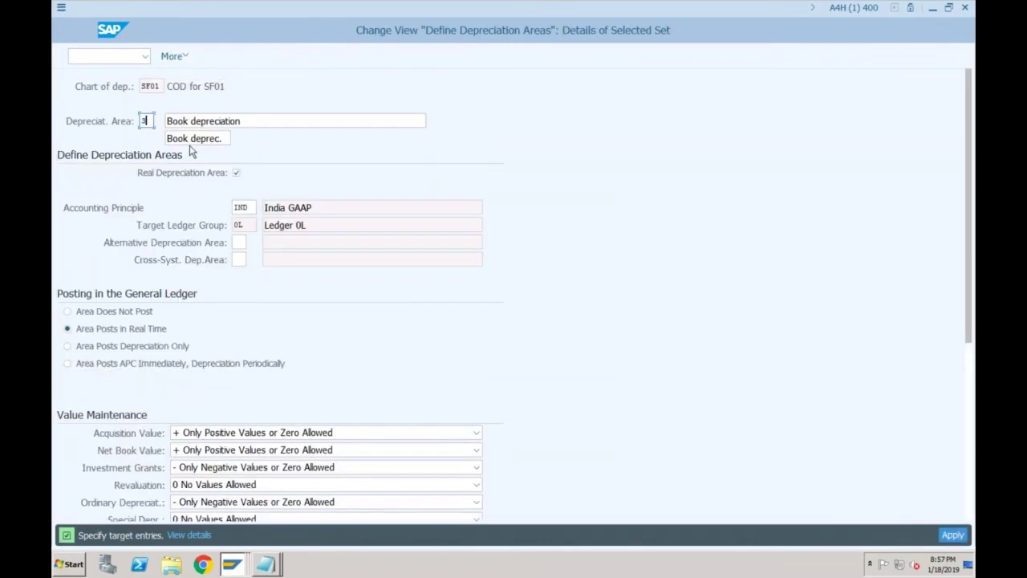
click(112, 314)
click(951, 535)
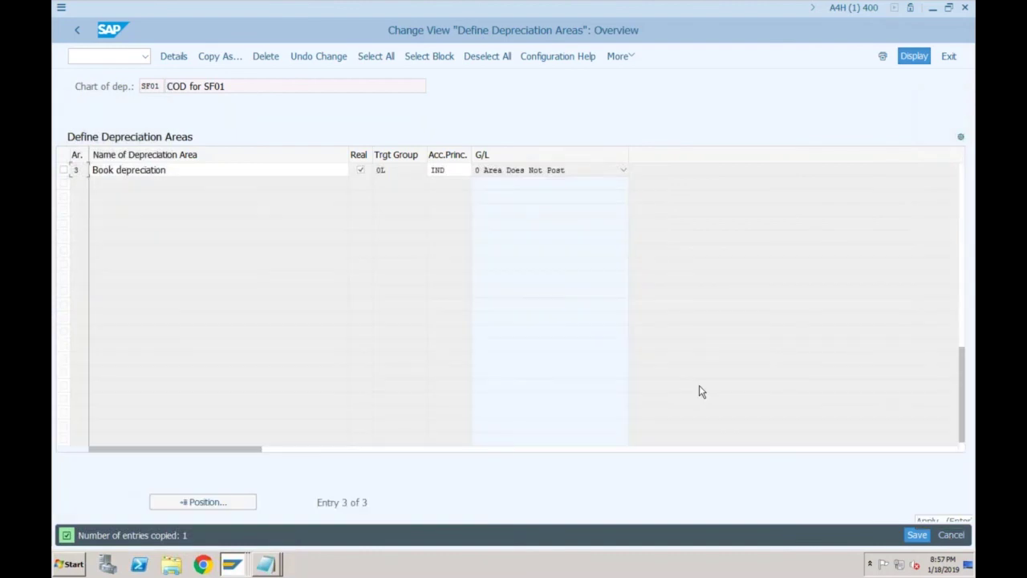
click(900, 530)
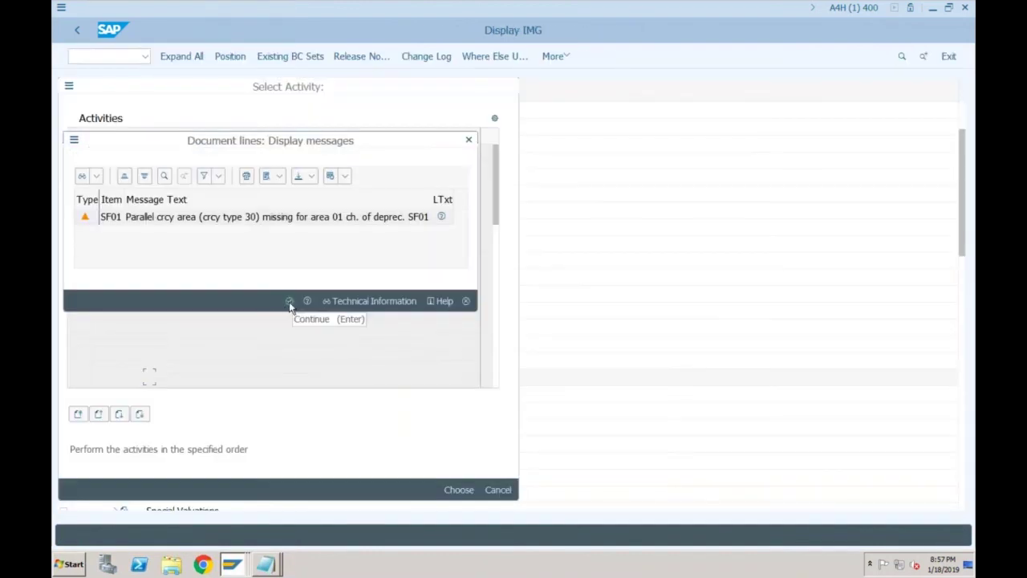
click(289, 302)
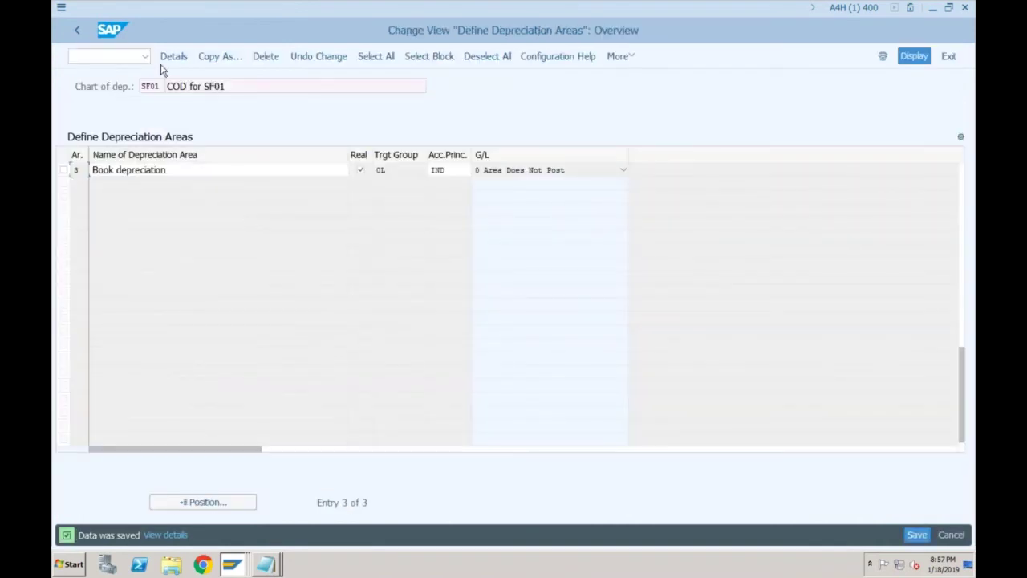
click(77, 31)
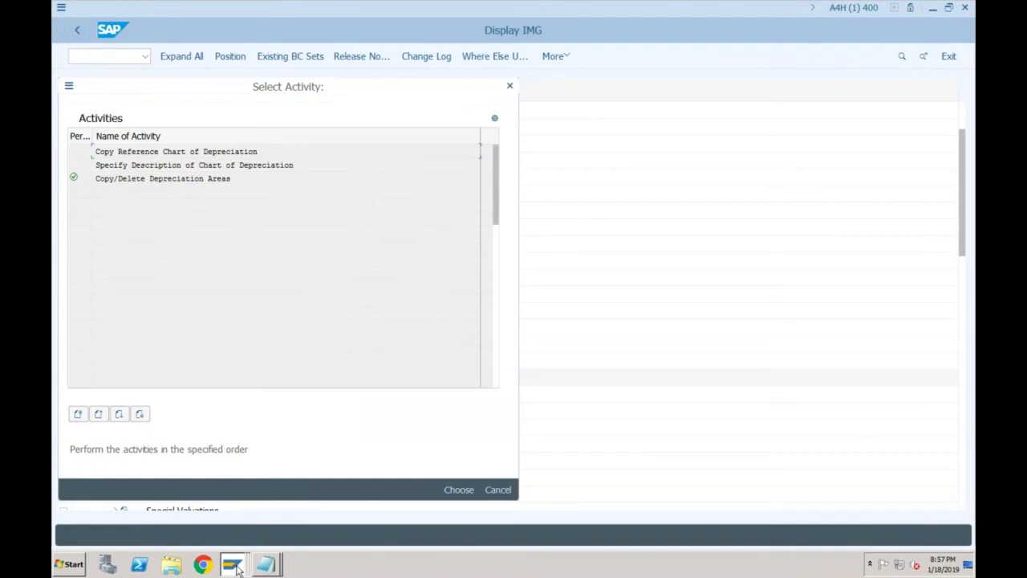
Step: Close the T093B Detailed Display, rerun /nAS01 for class 3100 in SF01, and open the error help
mouse_move(236, 568)
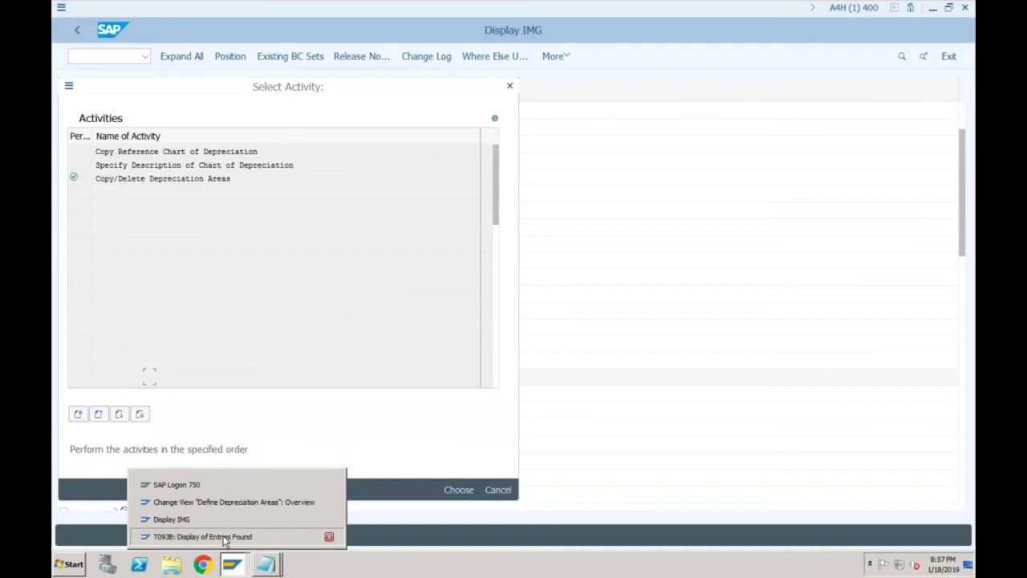
click(205, 536)
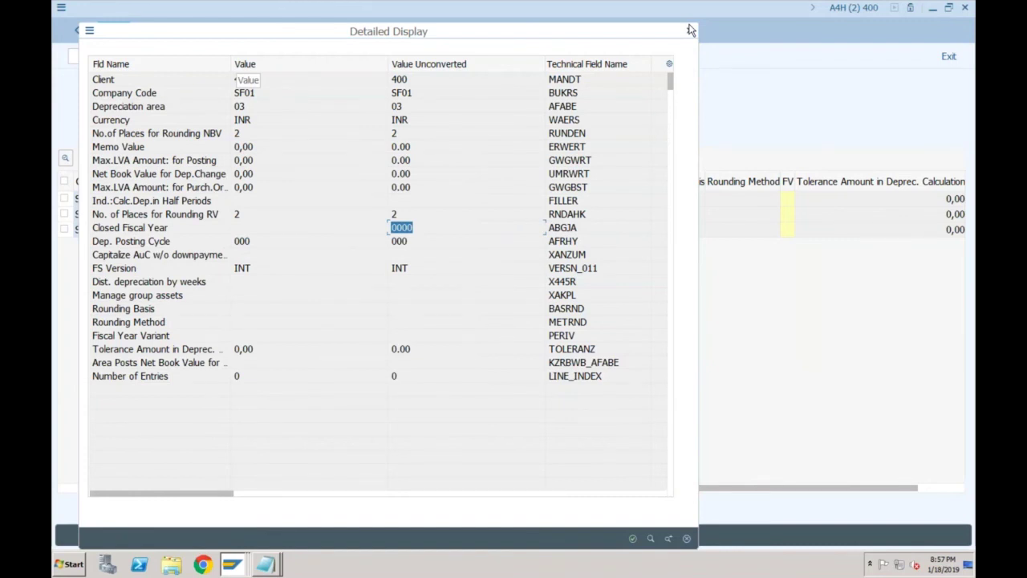
click(689, 31)
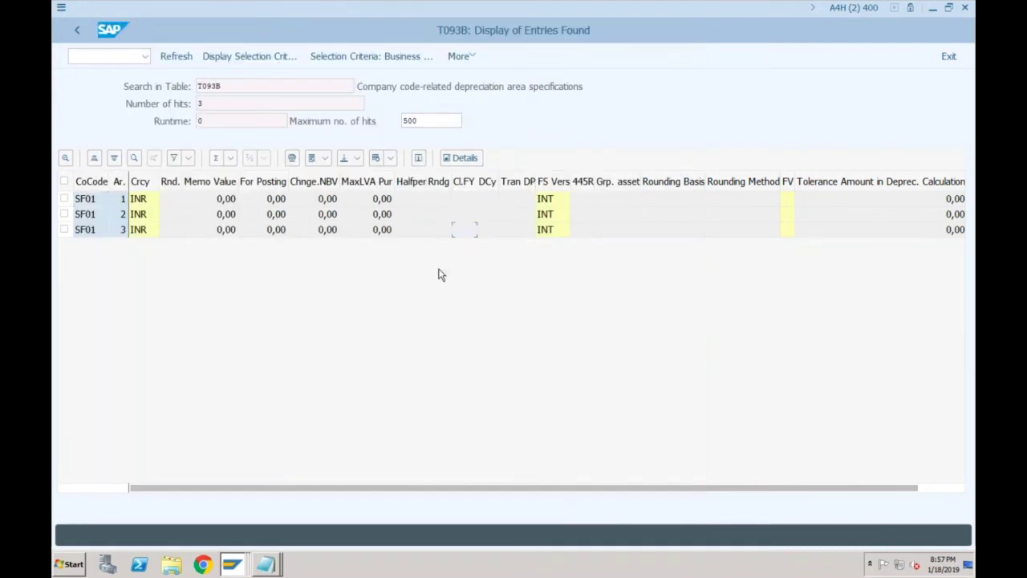
click(232, 564)
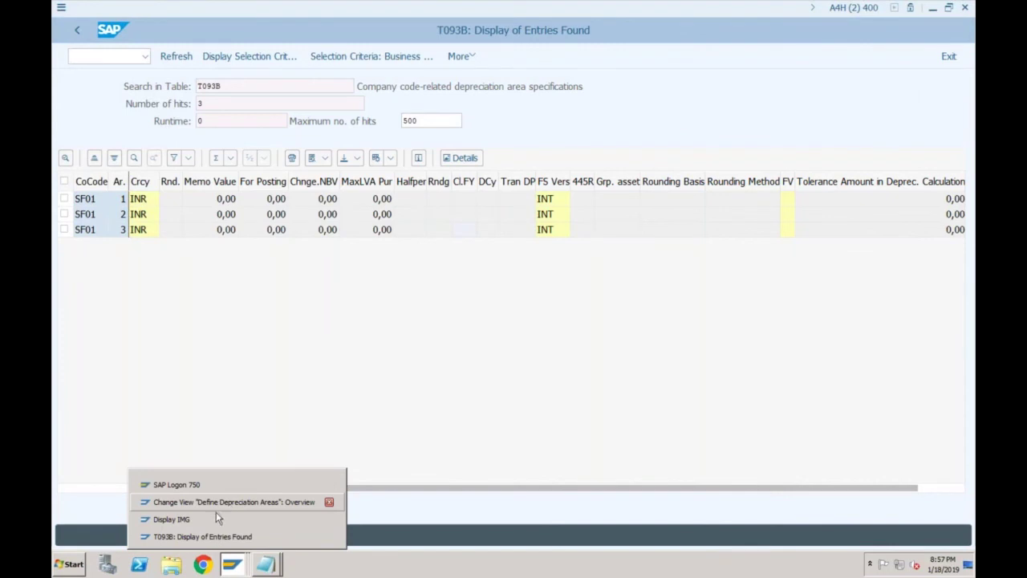
click(208, 536)
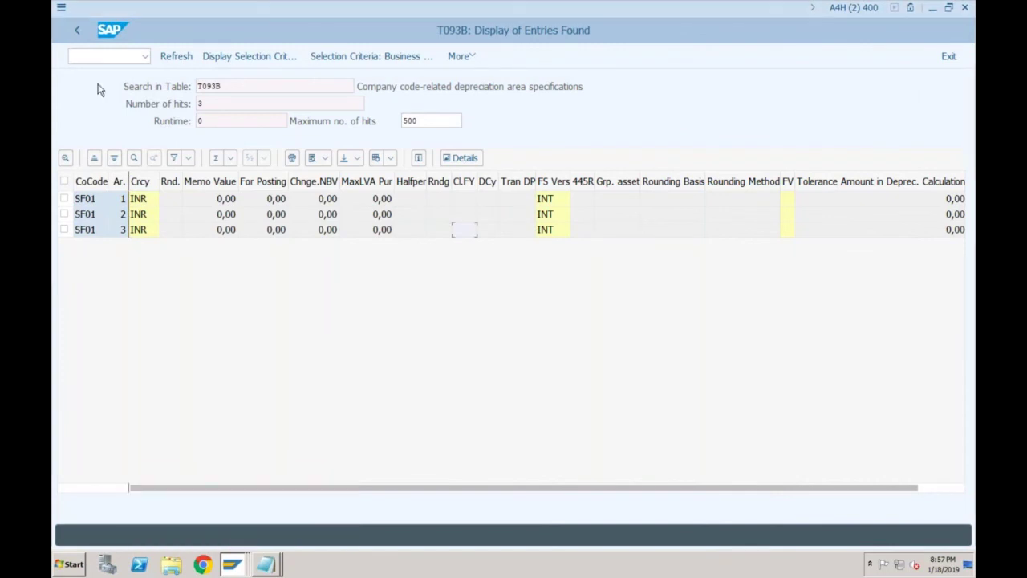
text(/nas01)
key(Return)
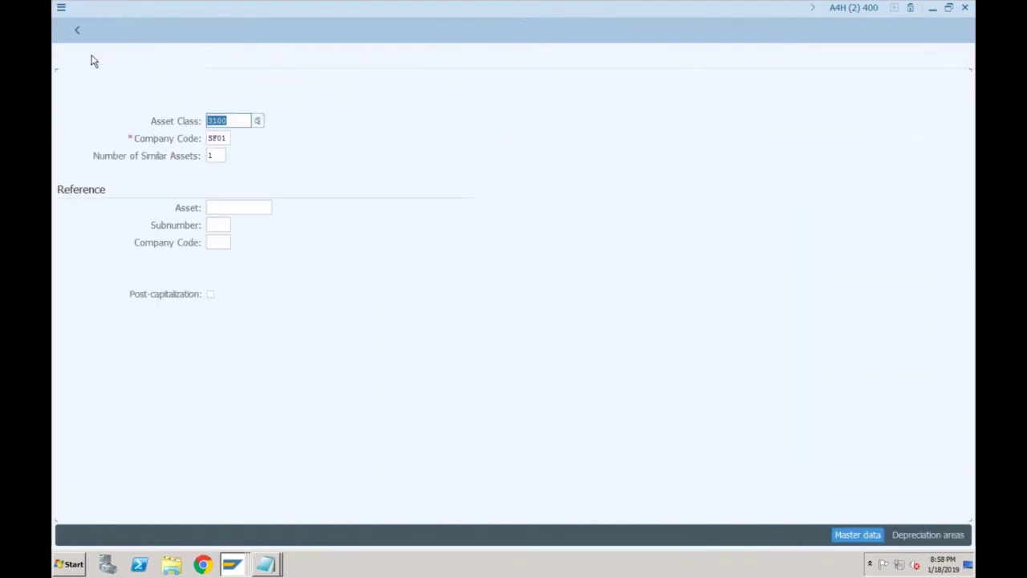
key(Return)
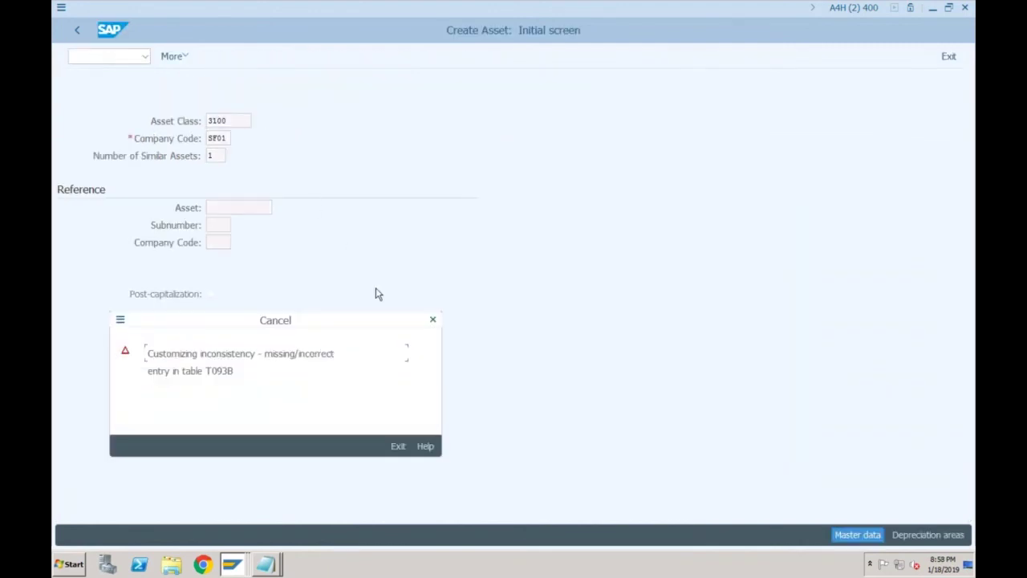
click(425, 446)
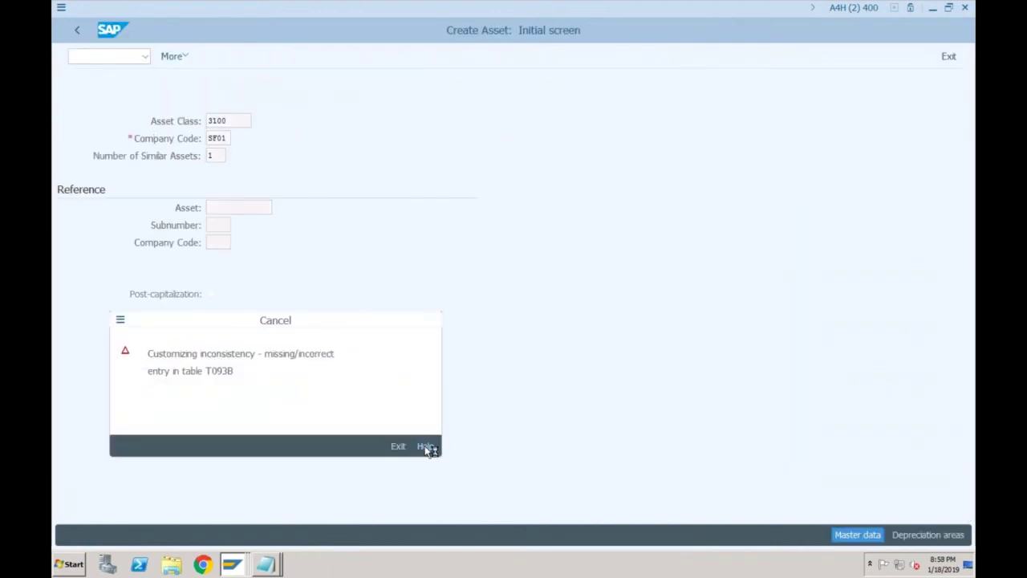